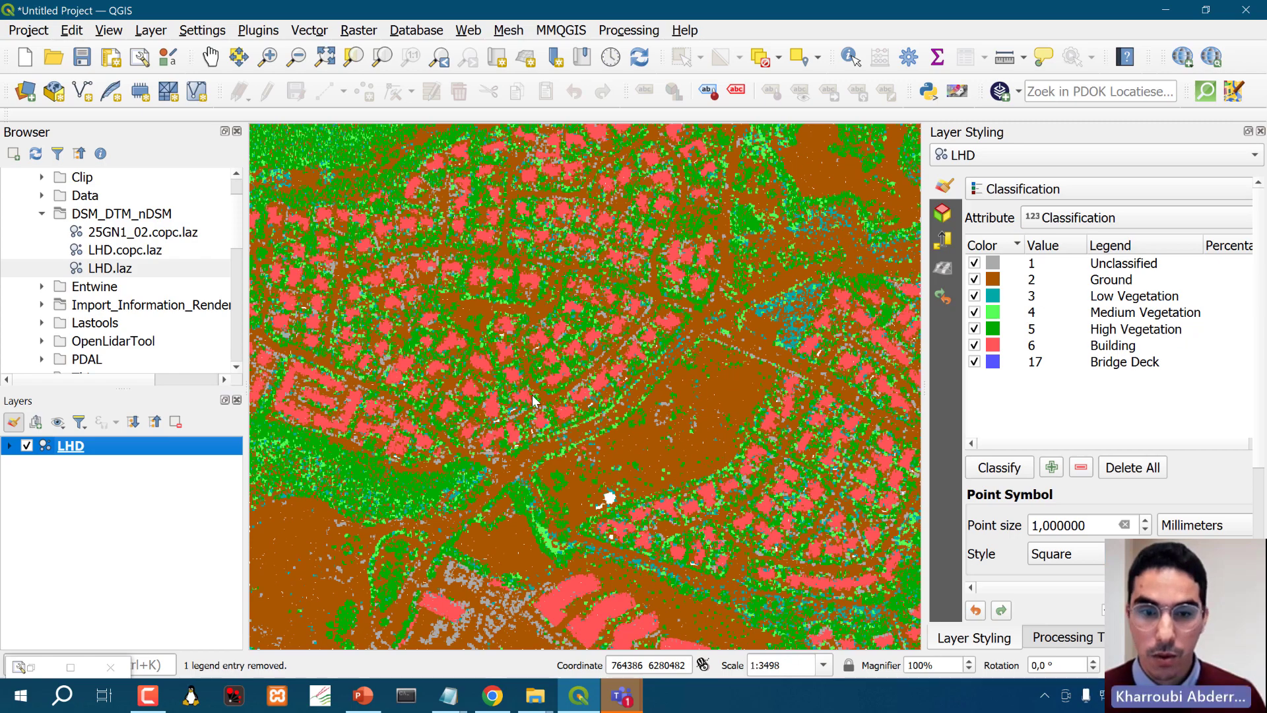
Style the LHD point cloud with Attribute by Ramp, using Z as the attribute.
click(1010, 190)
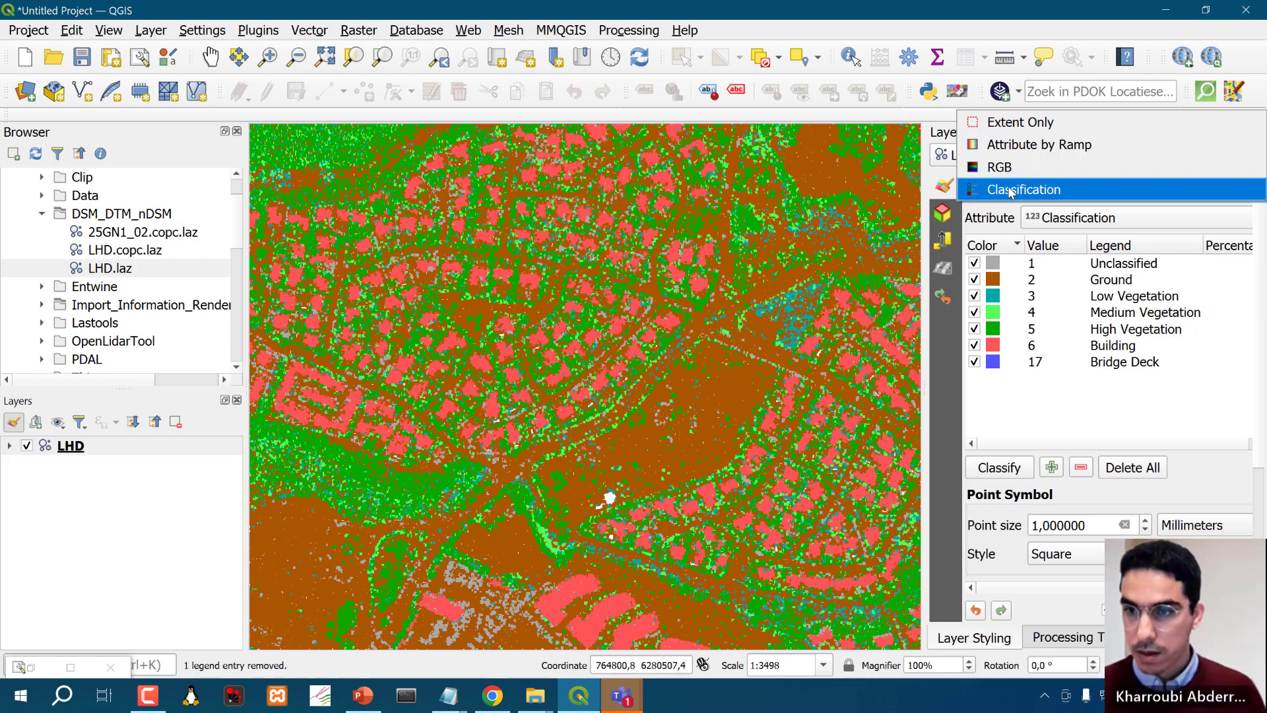
click(1030, 145)
click(1069, 223)
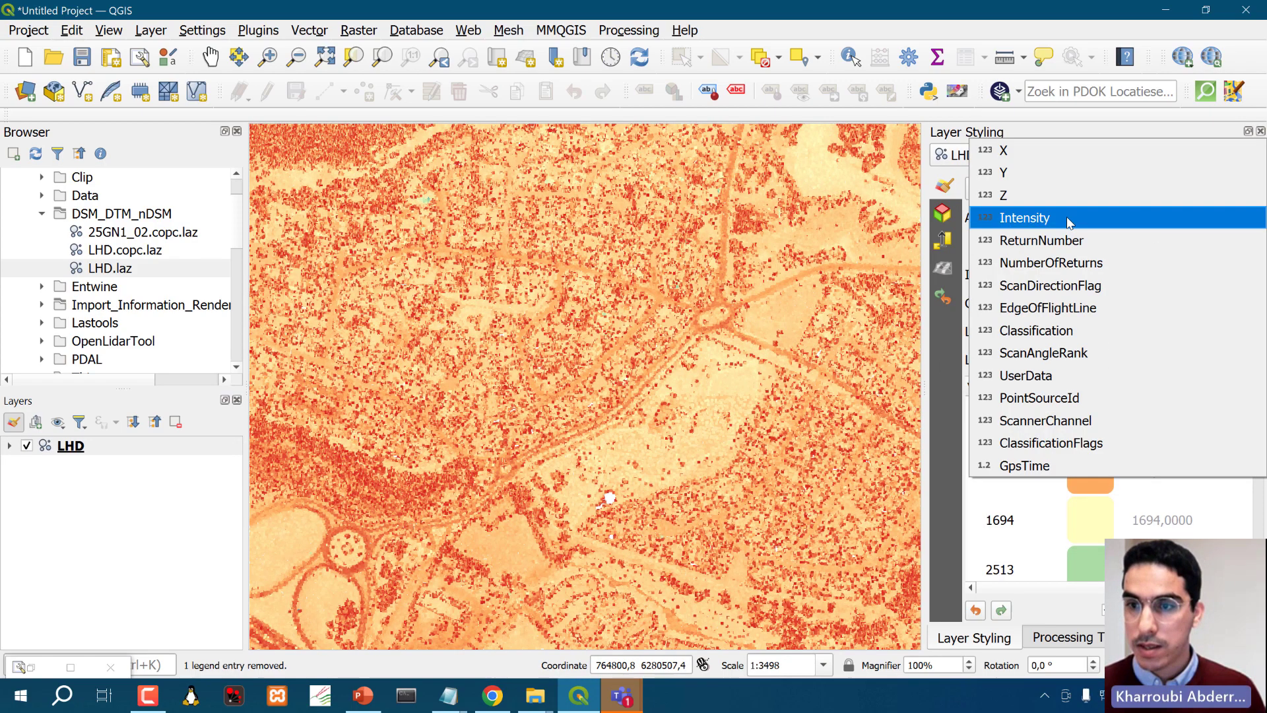
click(1010, 195)
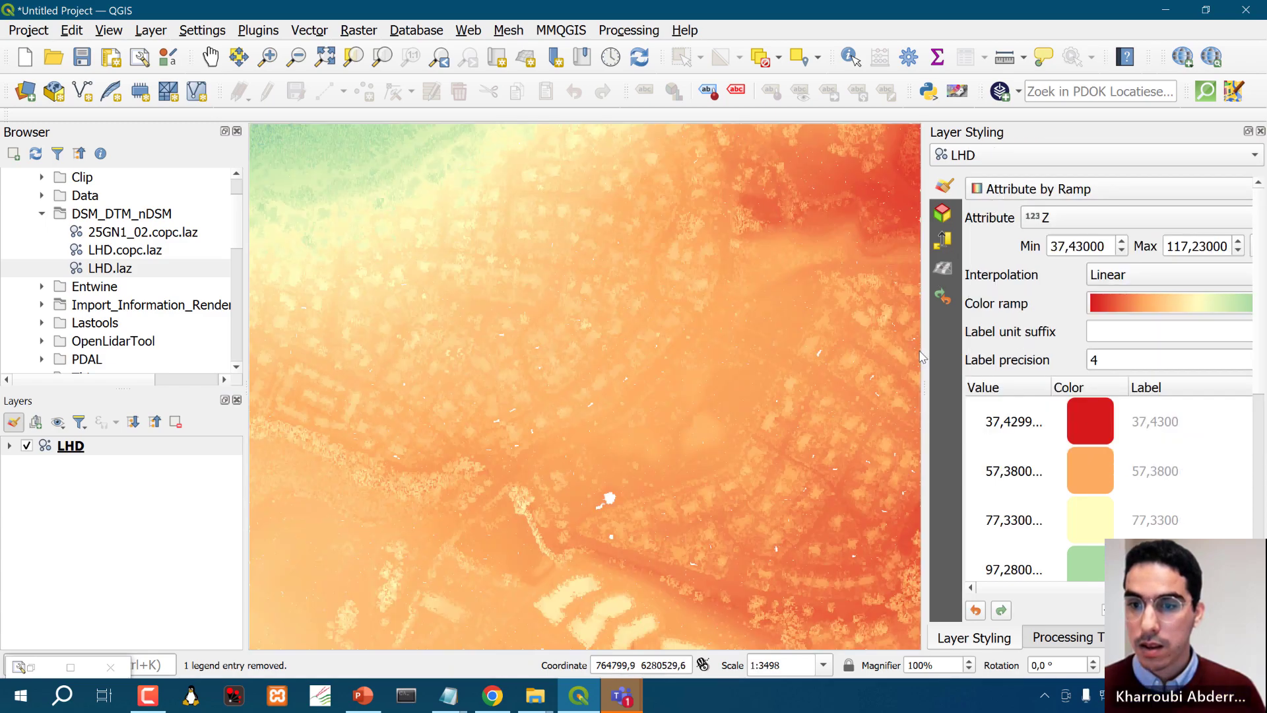
Widen the styling panel and invert the color ramp of the LHD layer.
drag(922, 357, 845, 363)
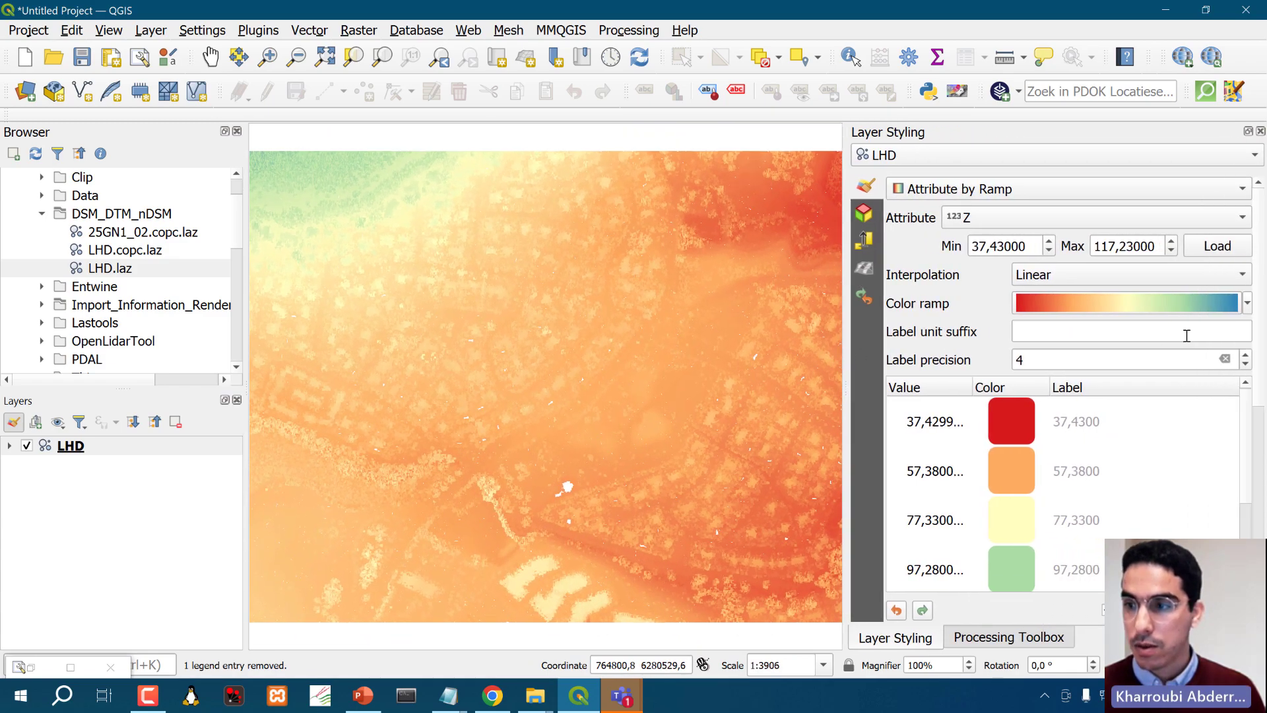
click(1245, 304)
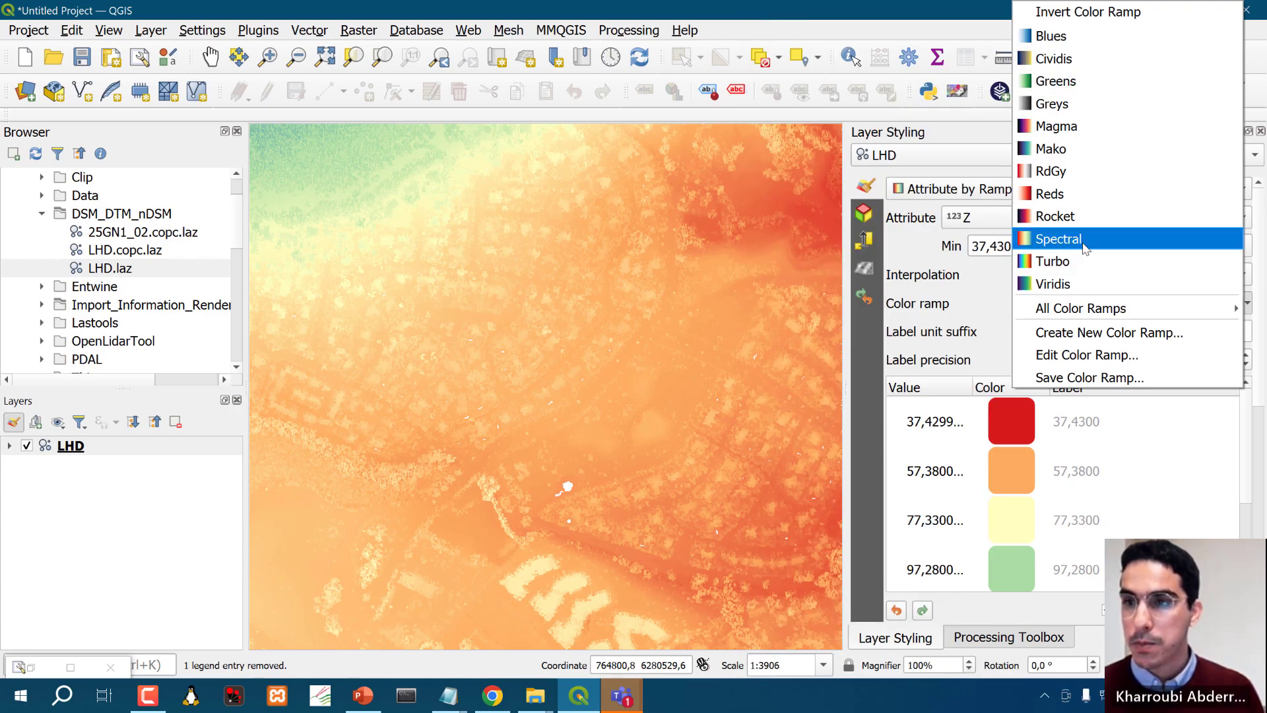
click(1082, 12)
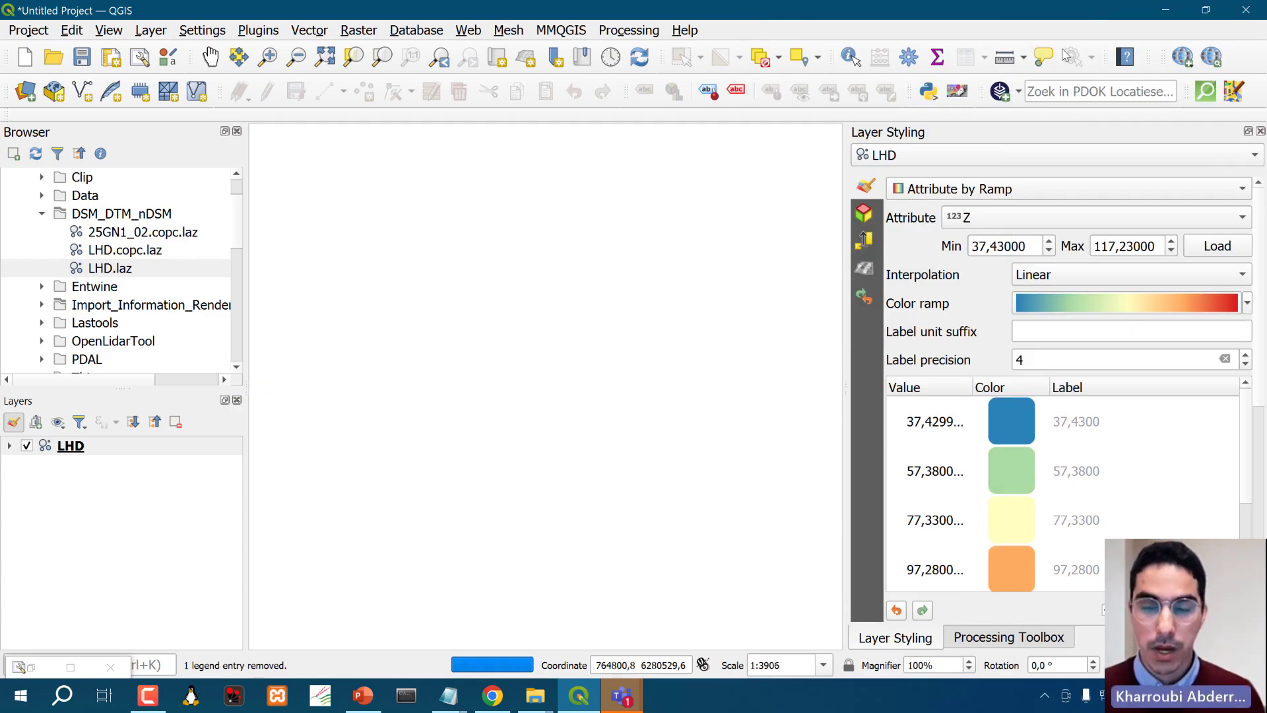
scroll(679, 285, down, 2)
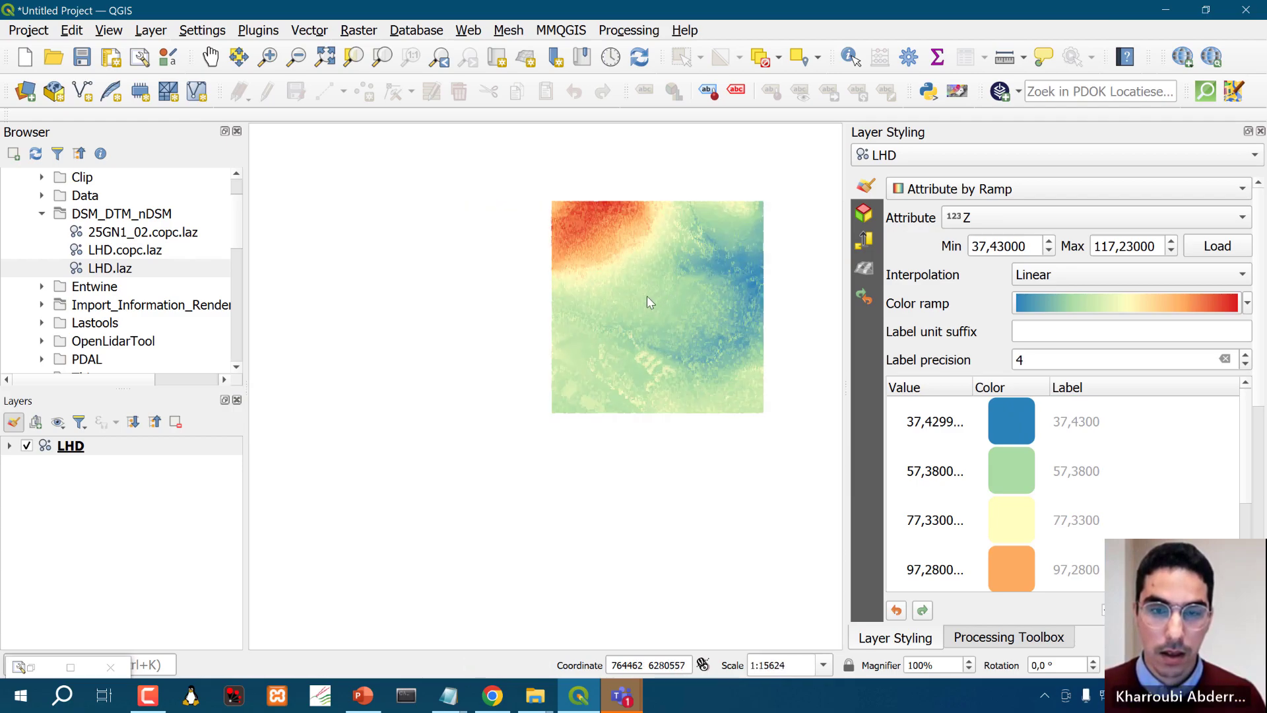
scroll(660, 291, up, 2)
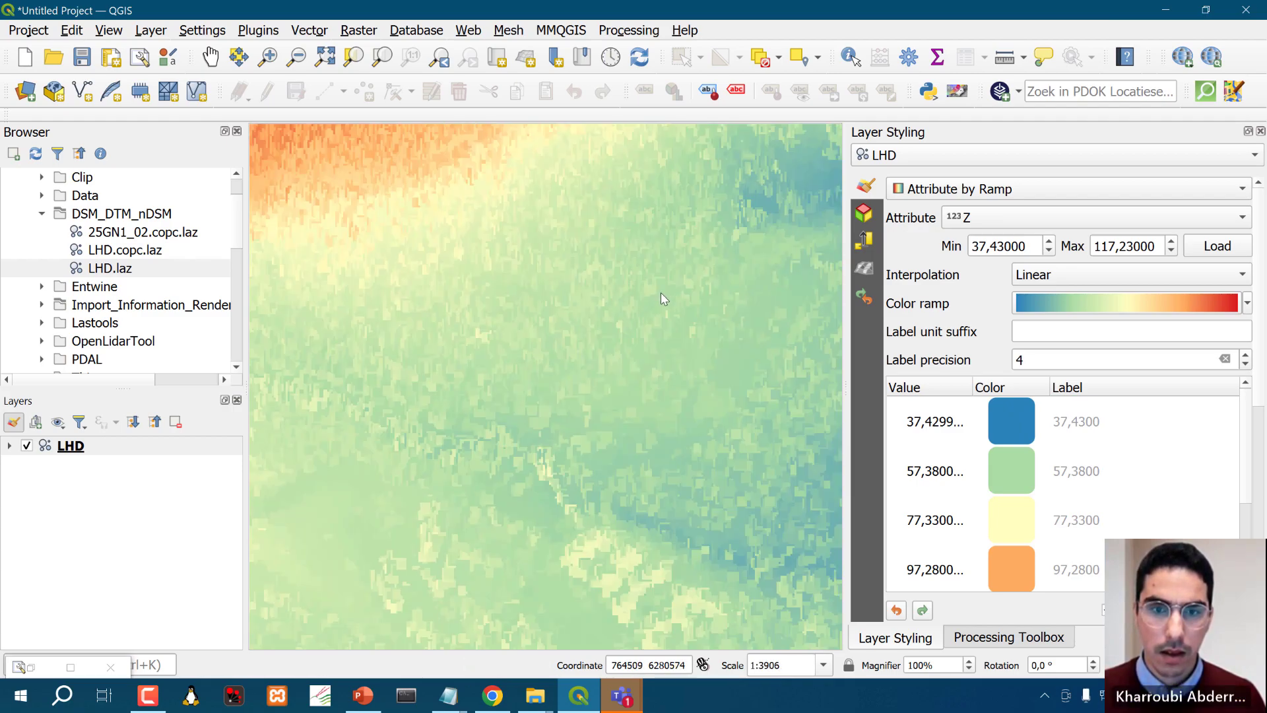
scroll(660, 292, down, 1)
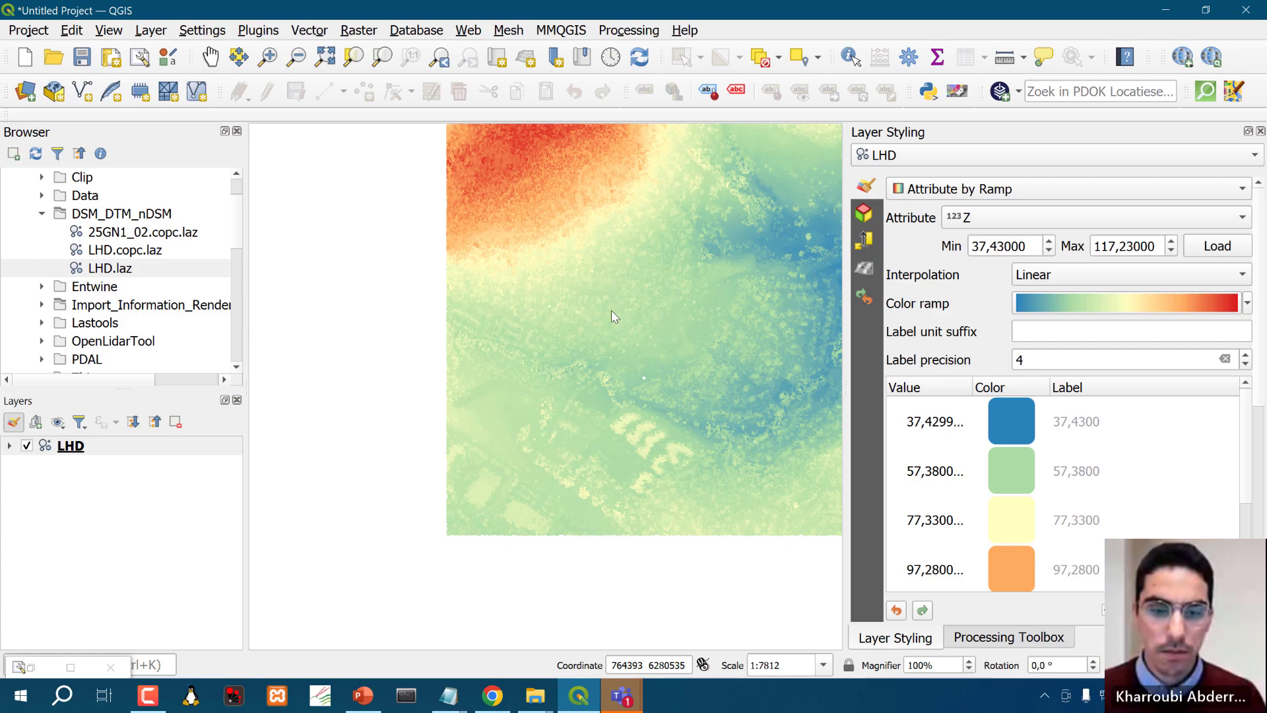
scroll(617, 308, up, 1)
scroll(653, 365, up, 2)
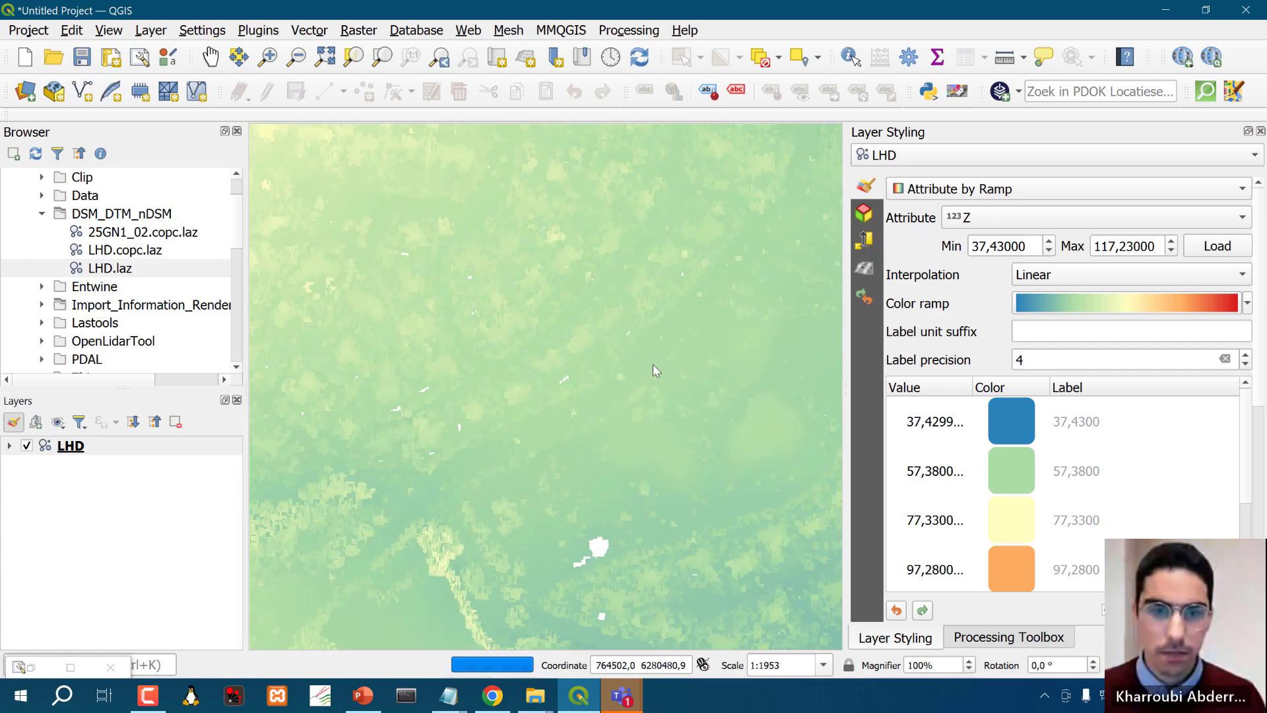
Enable Global Map Shading for the map with Eye-Dome Lighting.
click(866, 213)
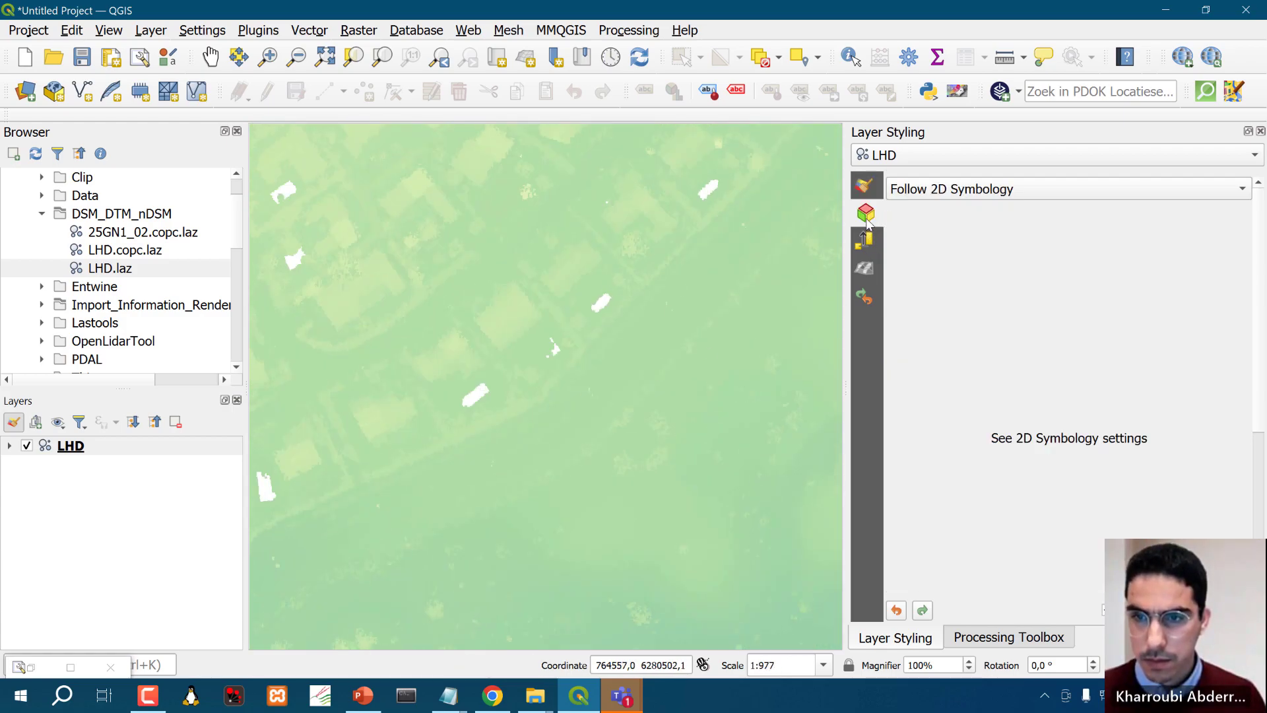
click(869, 269)
click(910, 187)
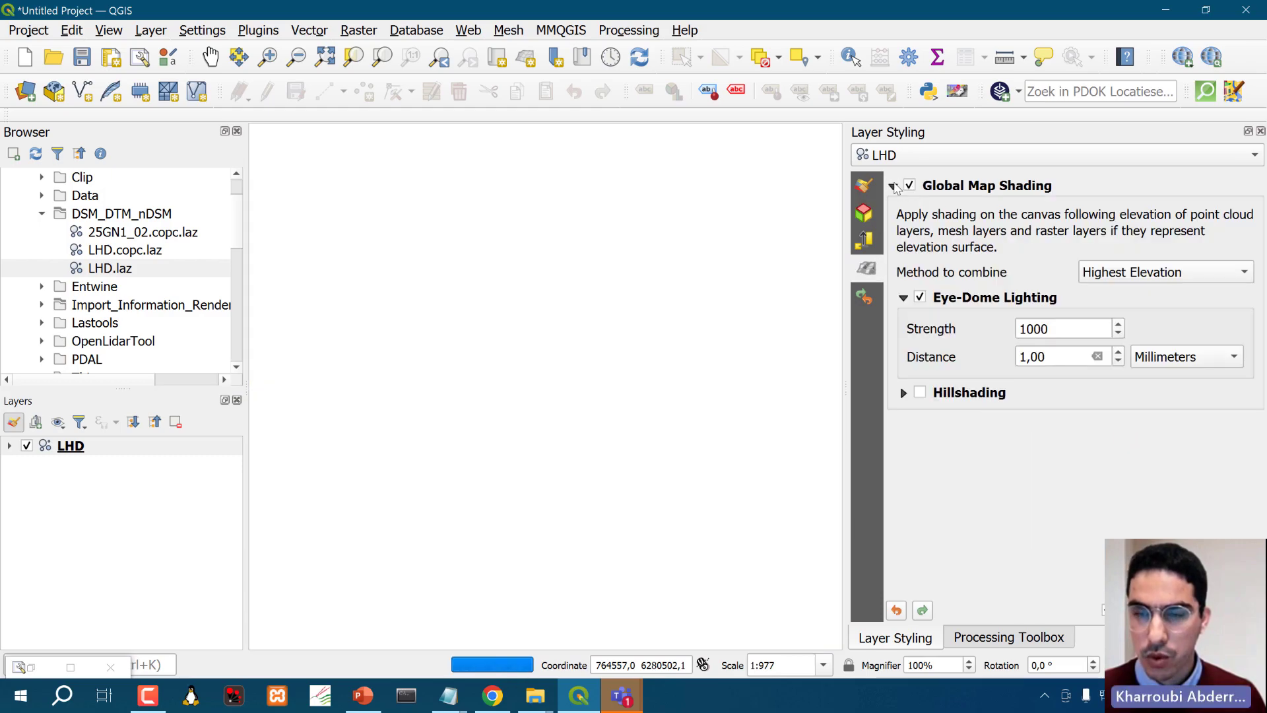
scroll(564, 373, down, 2)
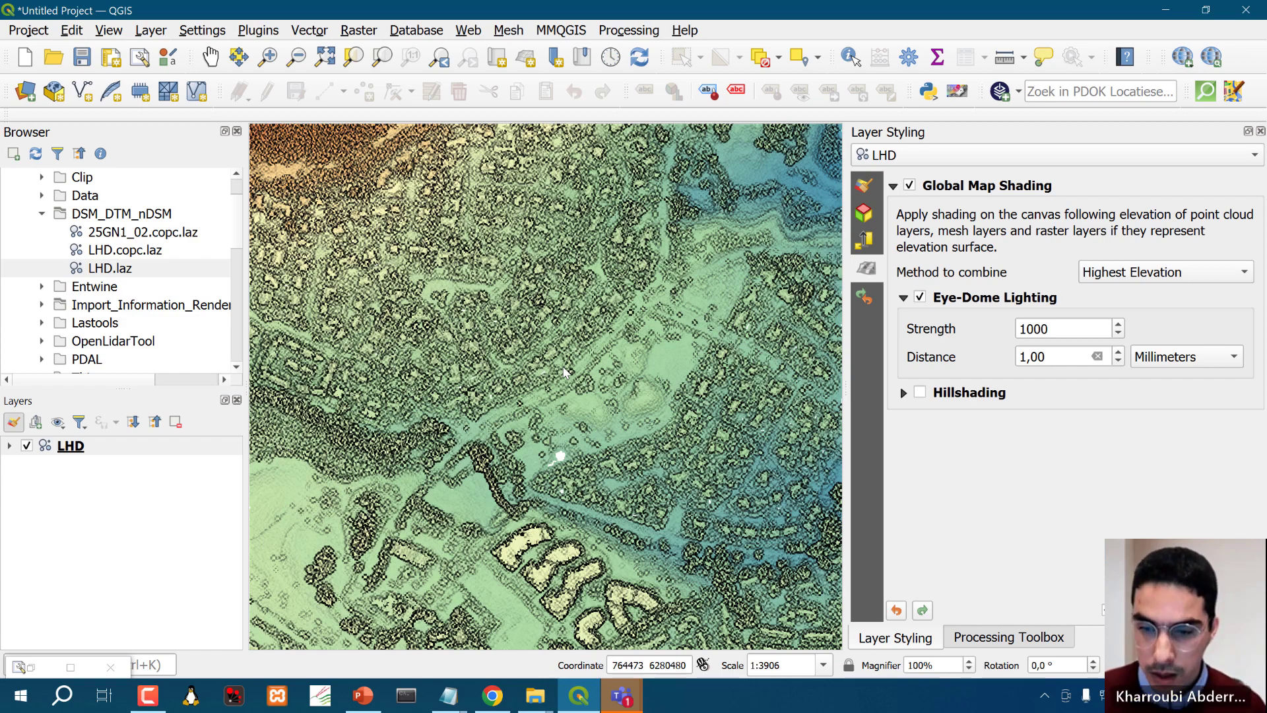
Open the Export to raster tool from the point cloud conversion algorithms and move its dialog fully into view.
click(984, 637)
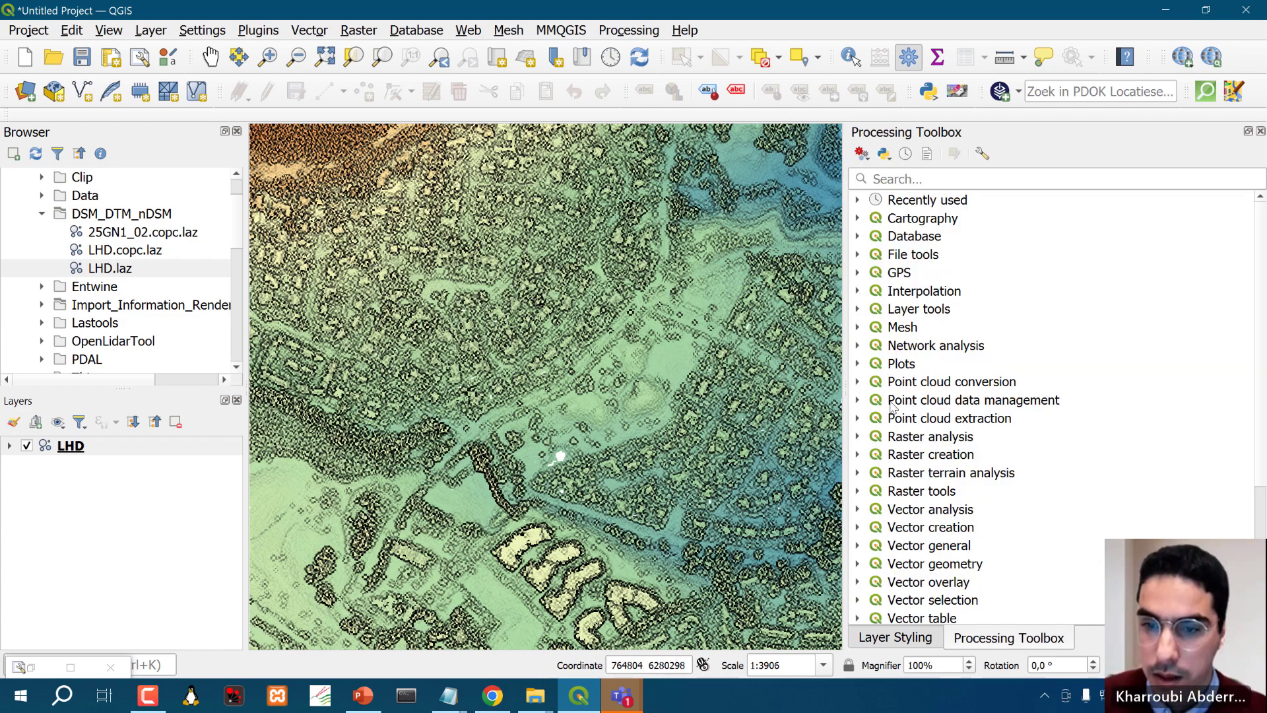
click(858, 383)
scroll(952, 341, down, 1)
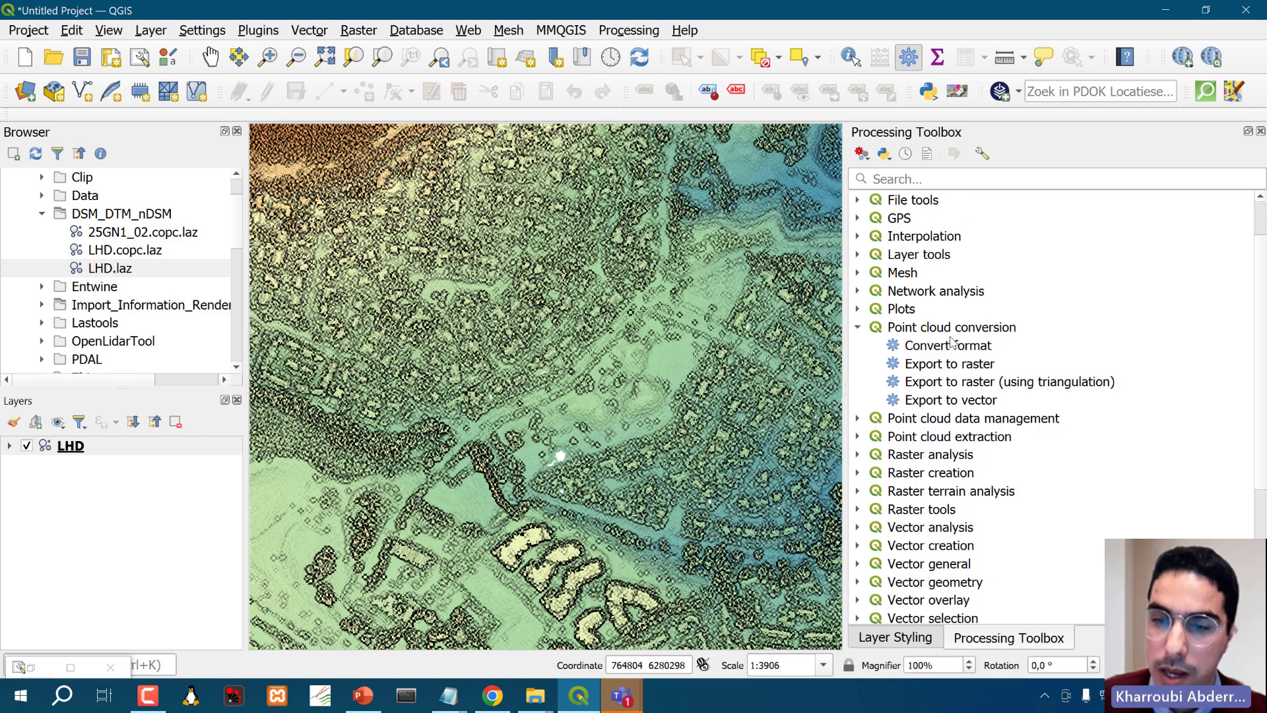
double_click(933, 365)
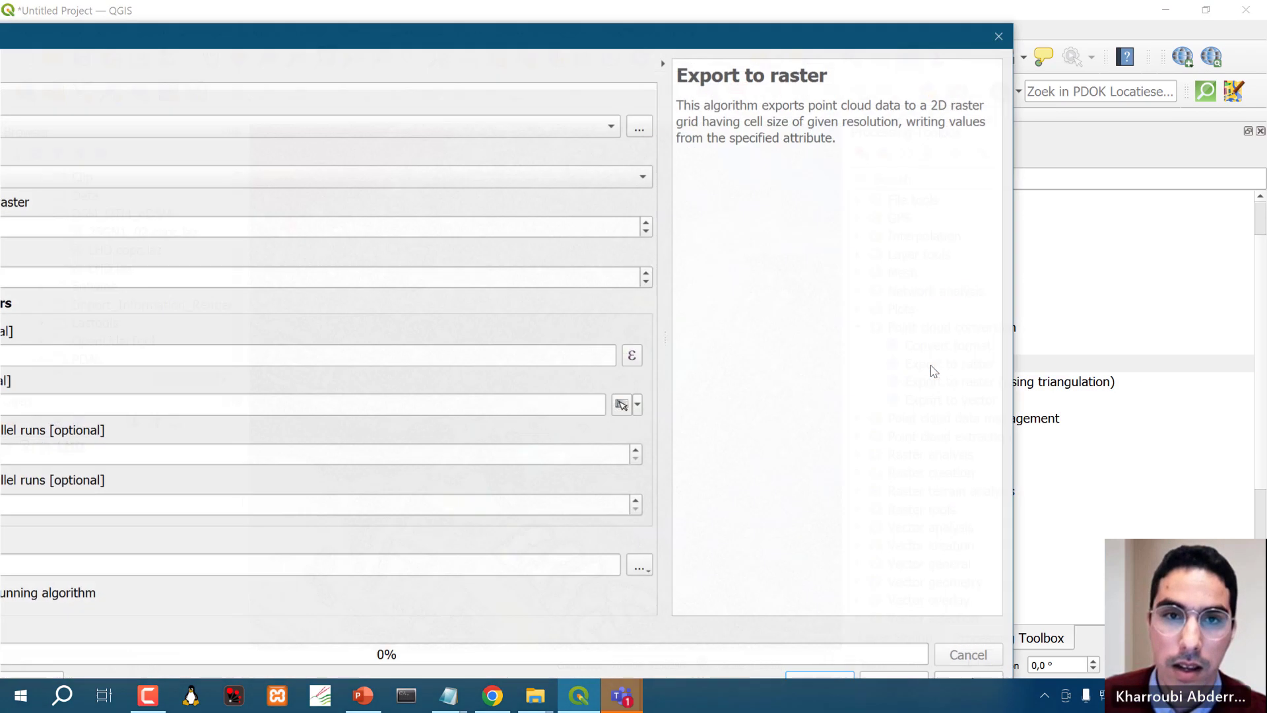
drag(614, 38, 795, 14)
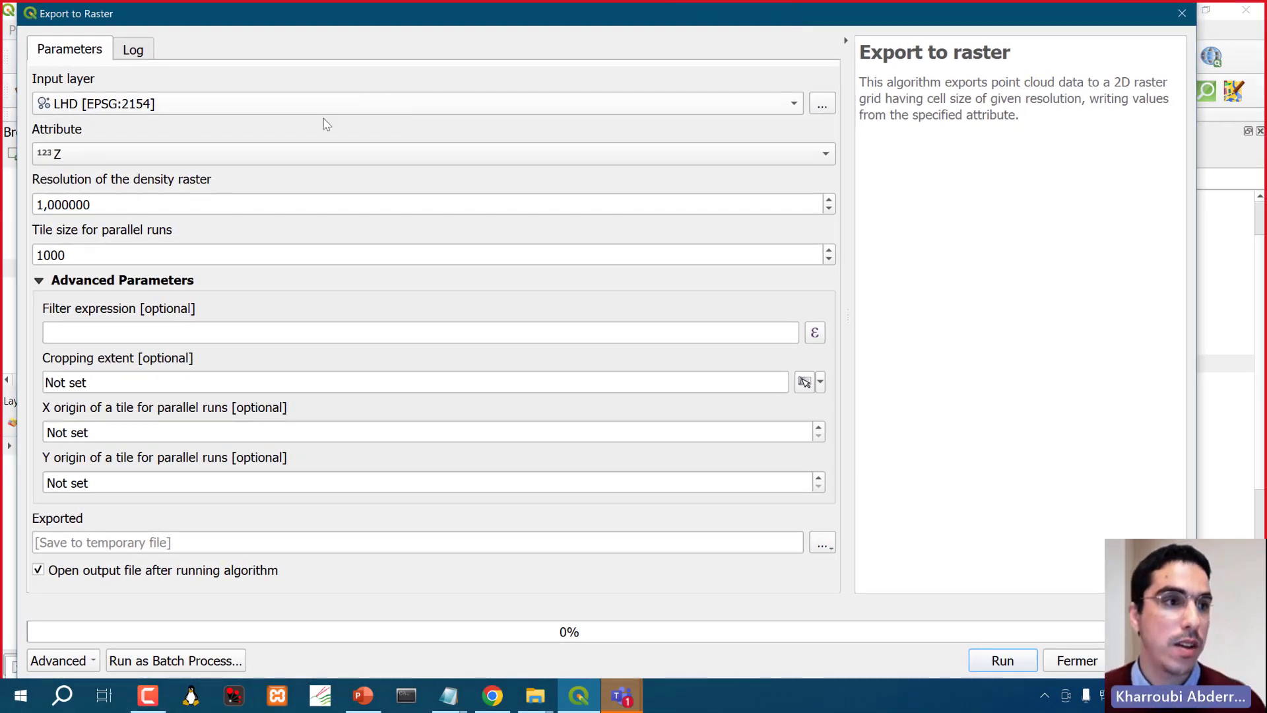
Choose Z of the LHD layer as the attribute to export and set the raster resolution to 0.5.
click(130, 102)
click(132, 104)
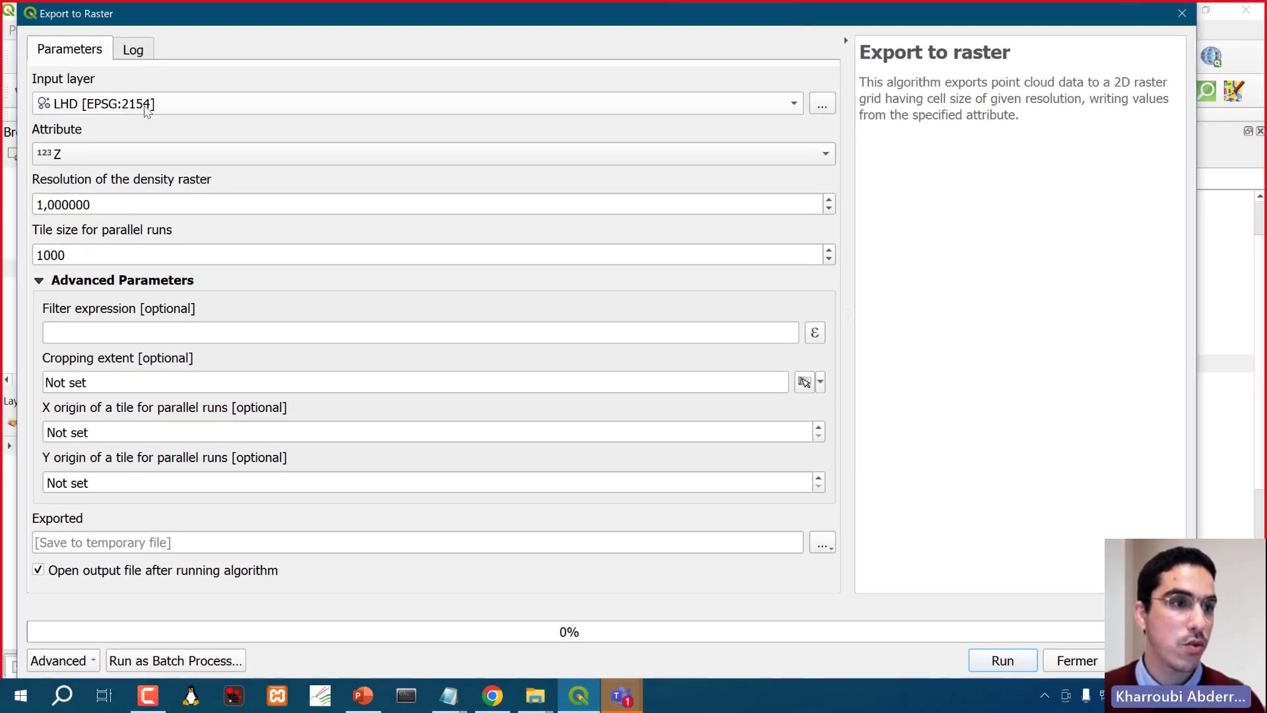
click(127, 162)
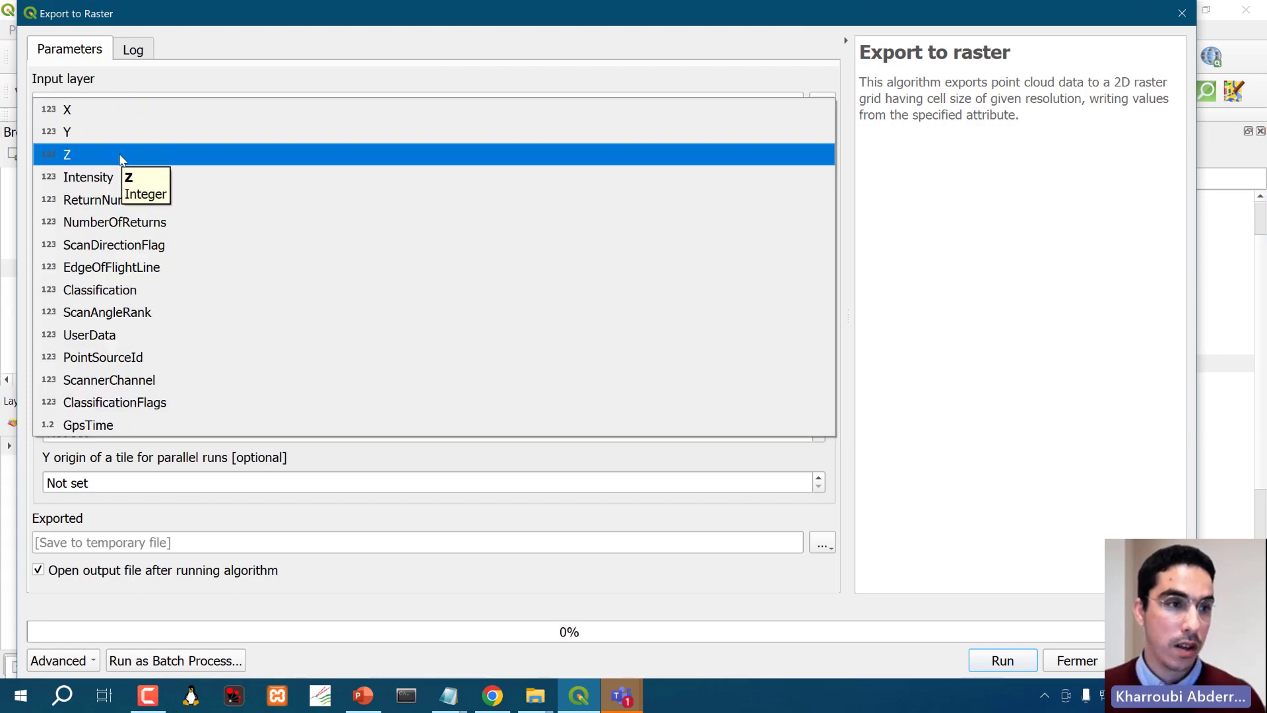
click(121, 158)
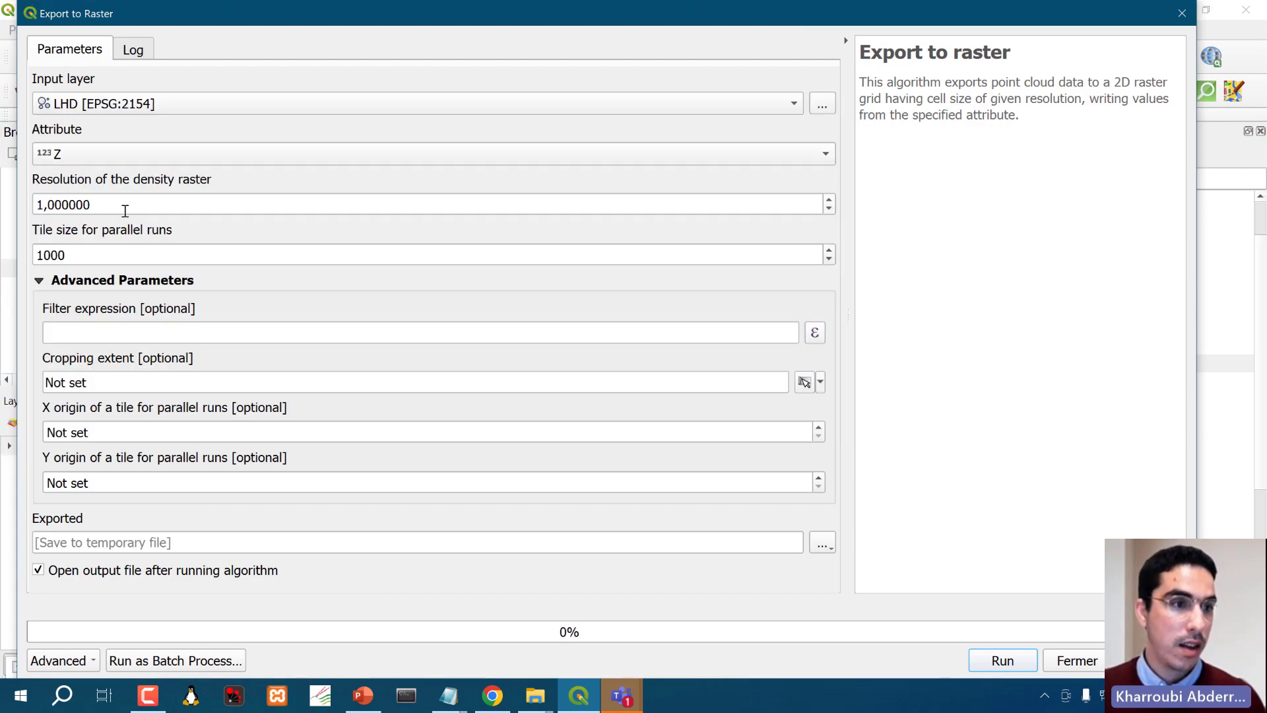
drag(123, 206, 9, 209)
text(0.5)
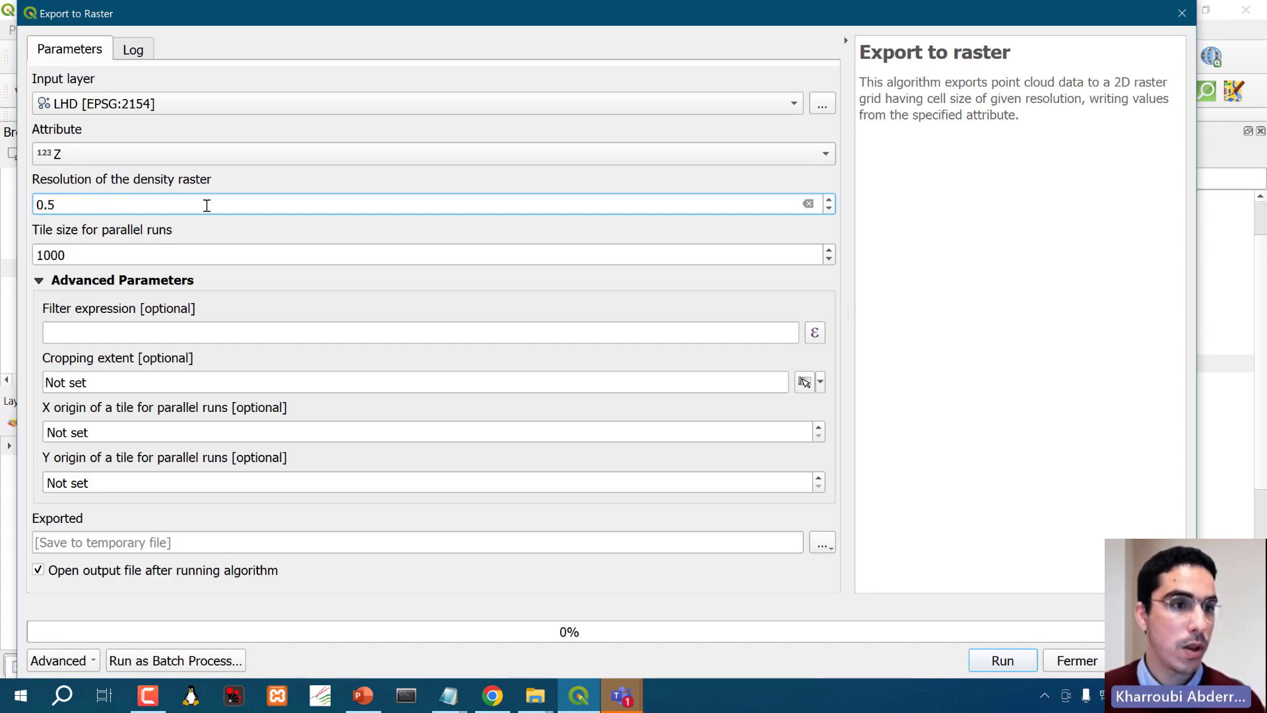
click(128, 255)
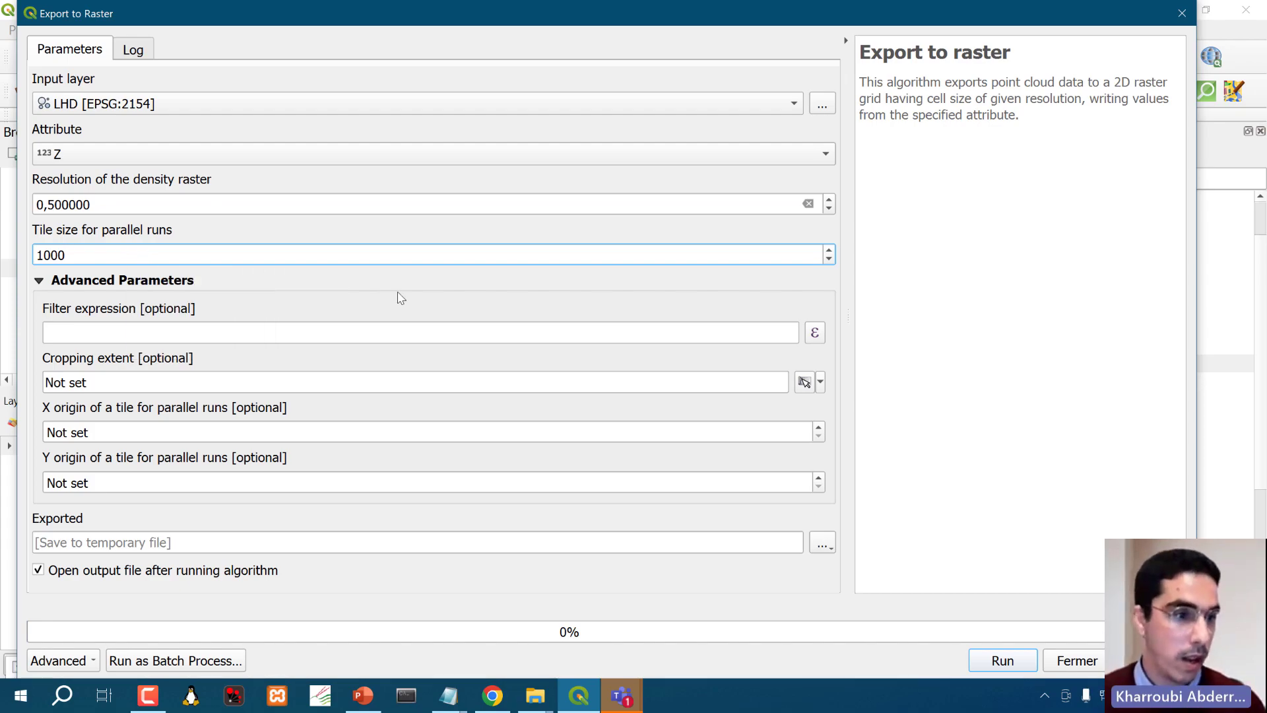
Build the ground-only filter expression Classification = 2 for the export and discard it.
click(111, 332)
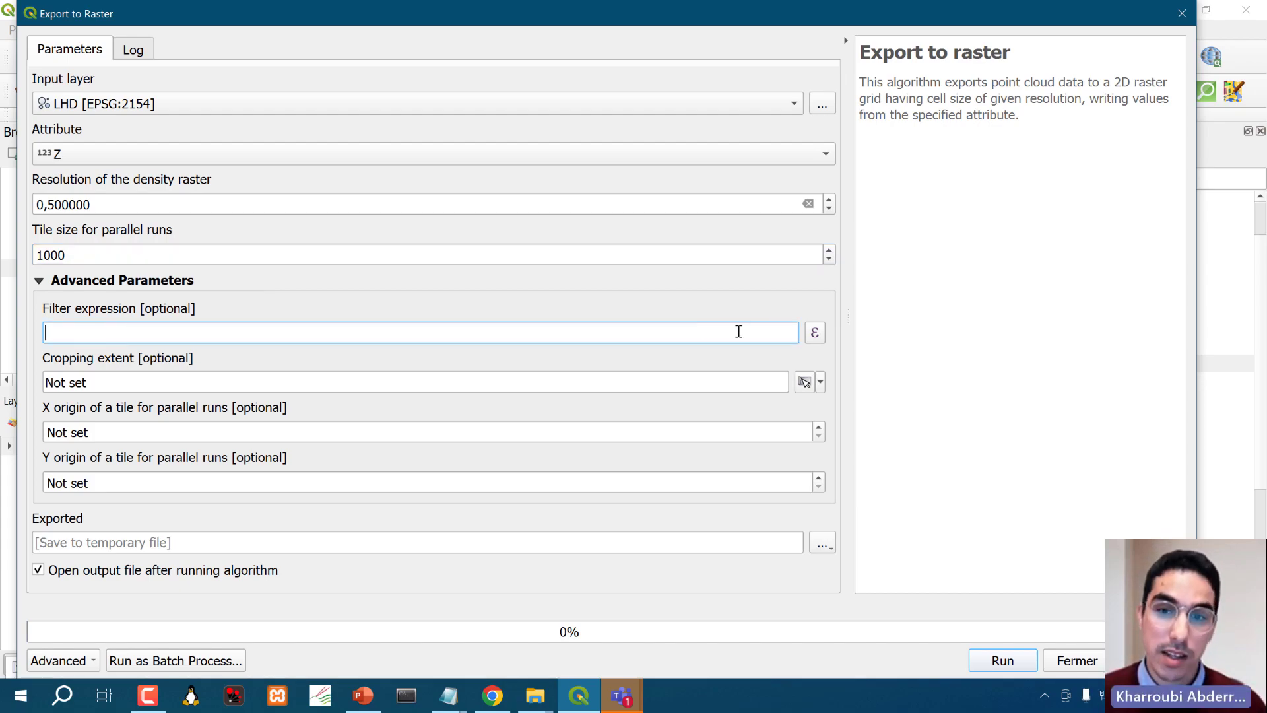
click(815, 334)
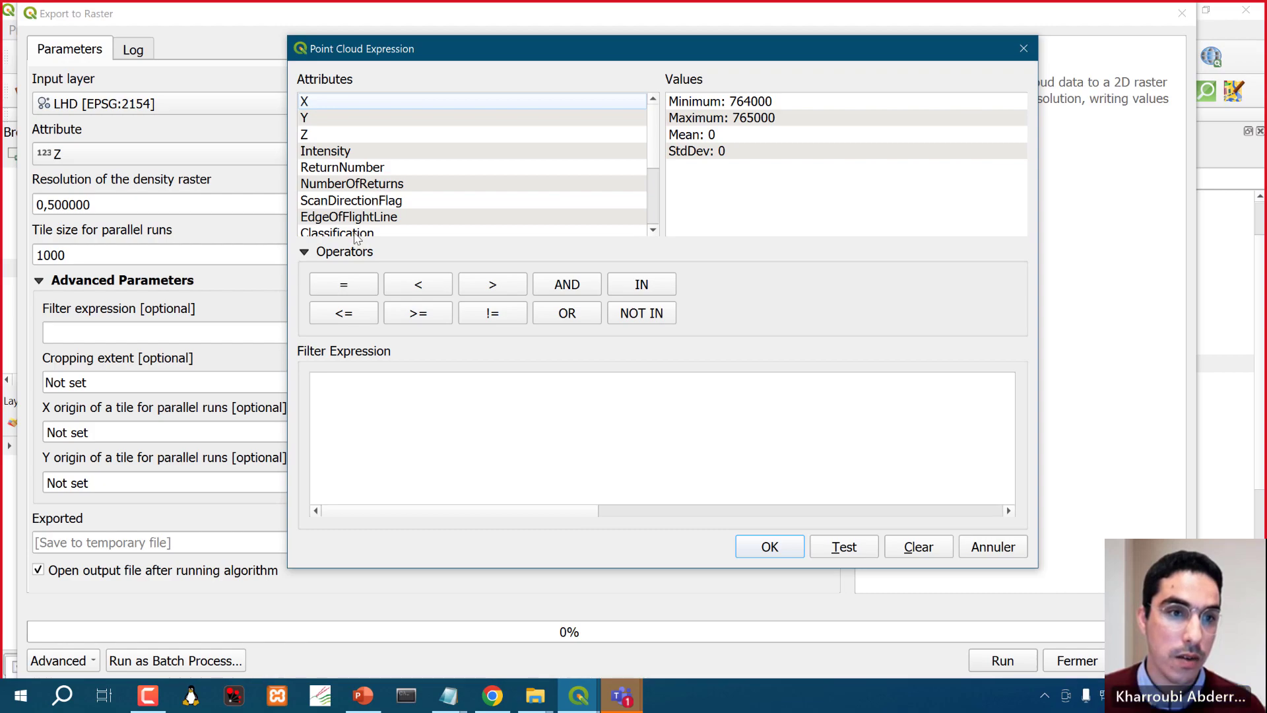
double_click(362, 232)
click(344, 284)
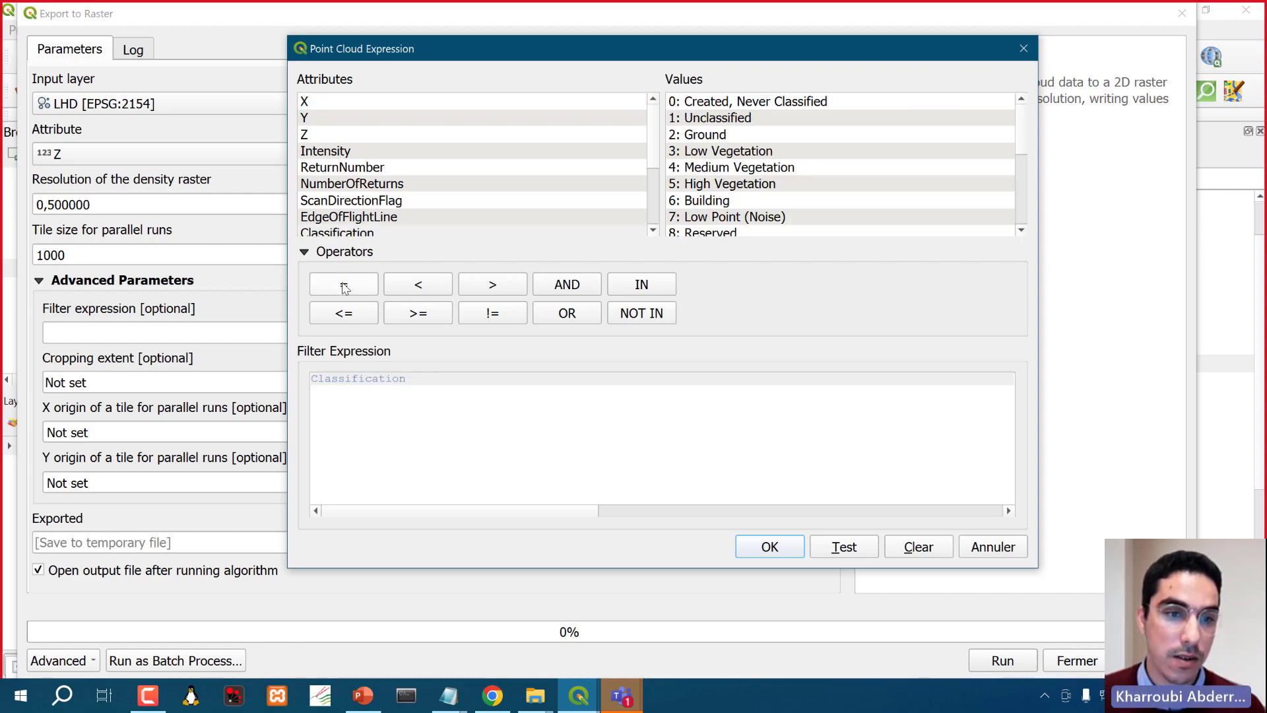
double_click(711, 137)
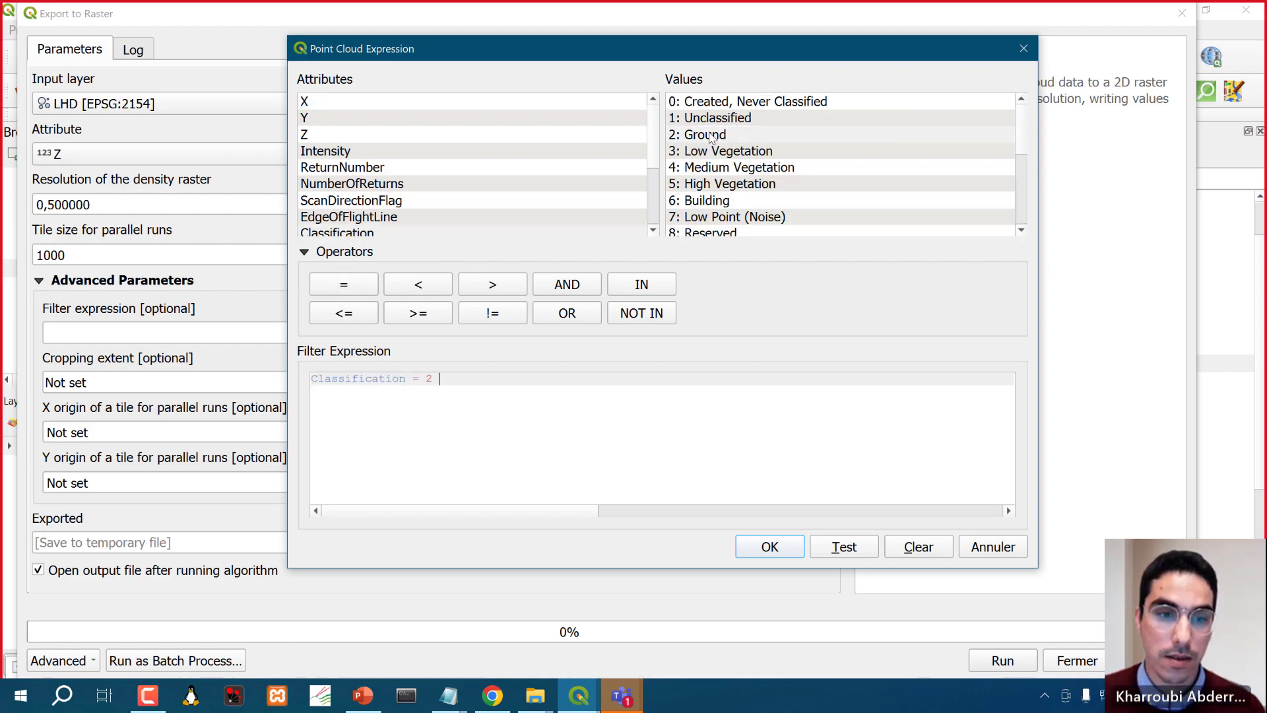
scroll(537, 396, up, 2)
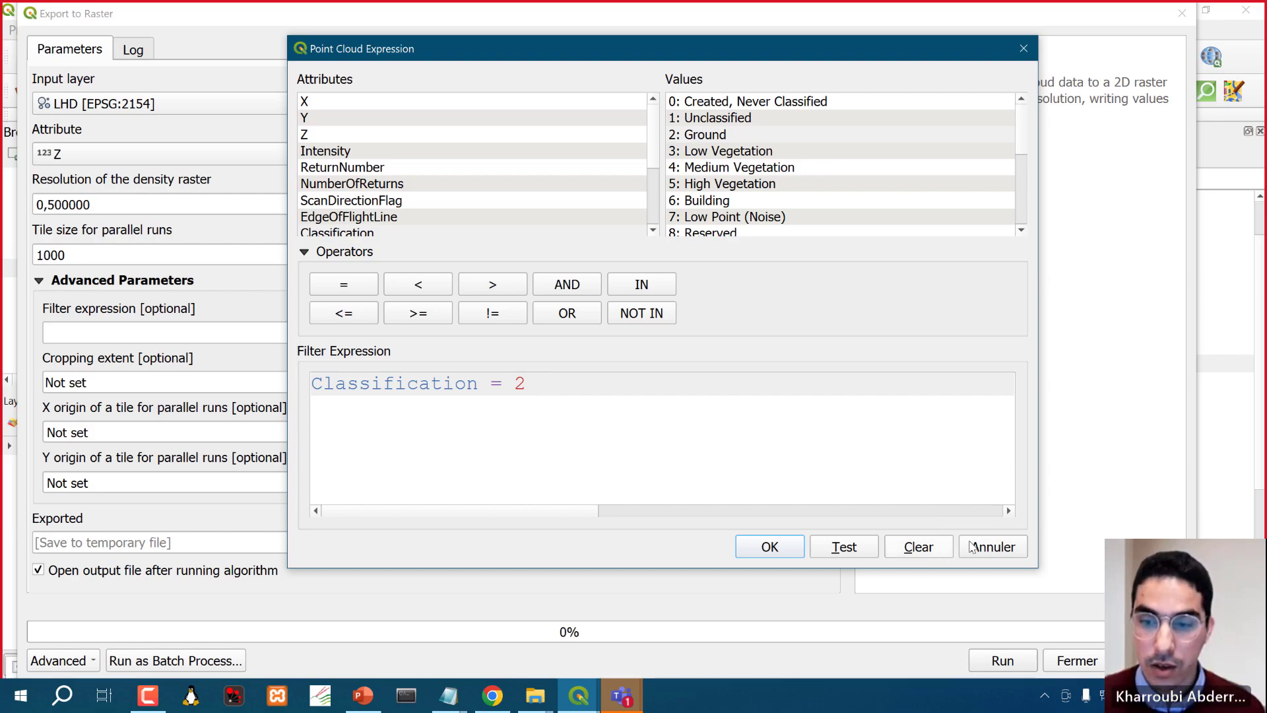
click(995, 548)
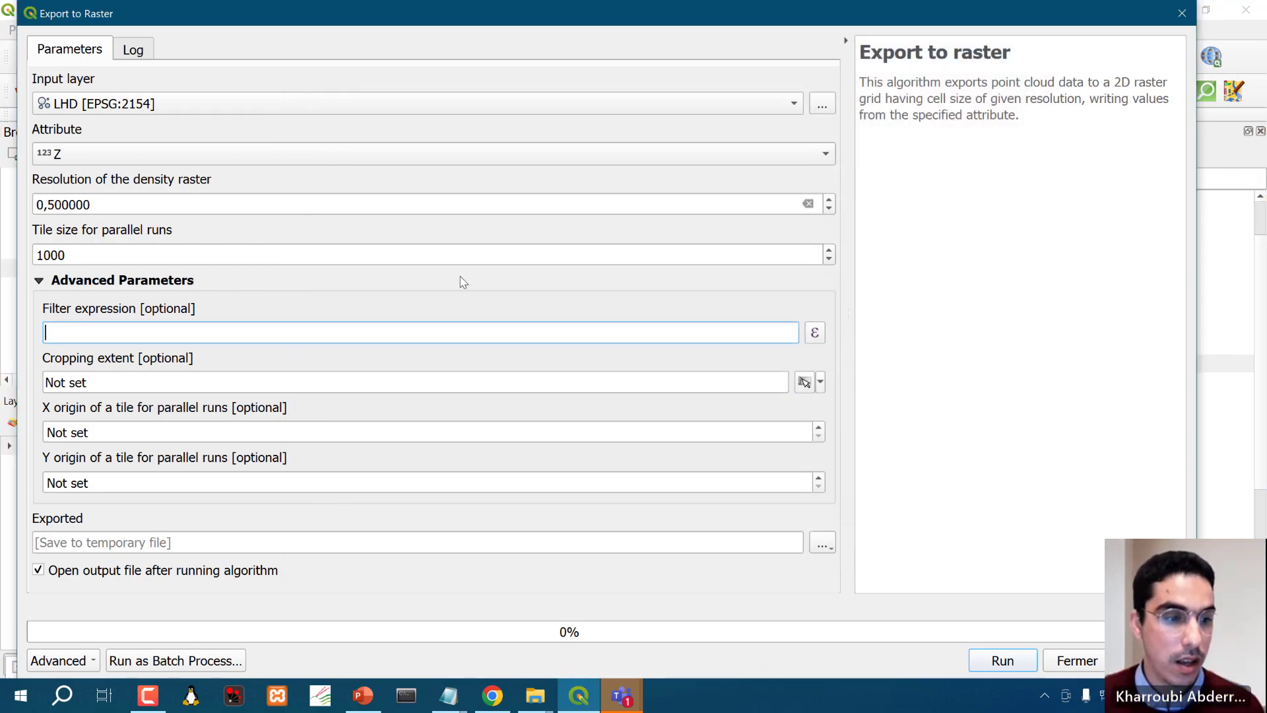
Set the exported raster's output to a TIF file named DSM in the QGIS/DSM_DTM_nDSM folder on drive F.
click(823, 542)
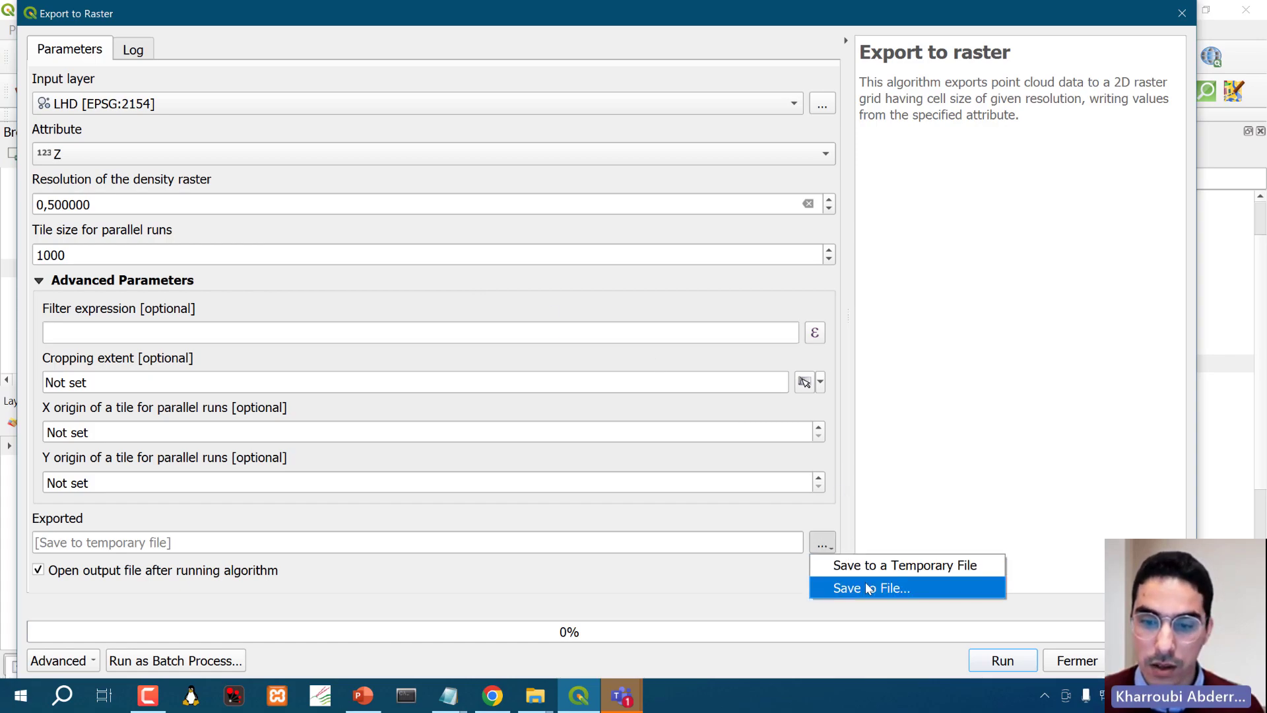
click(869, 590)
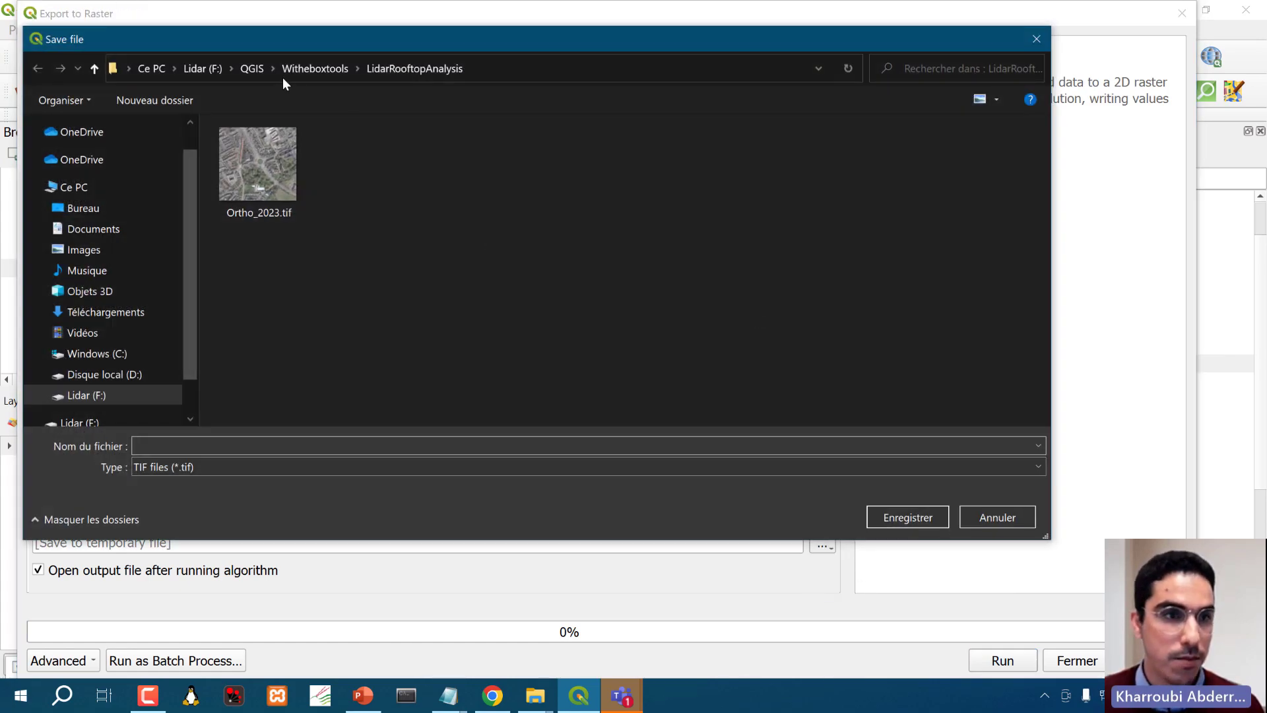
click(245, 66)
double_click(313, 303)
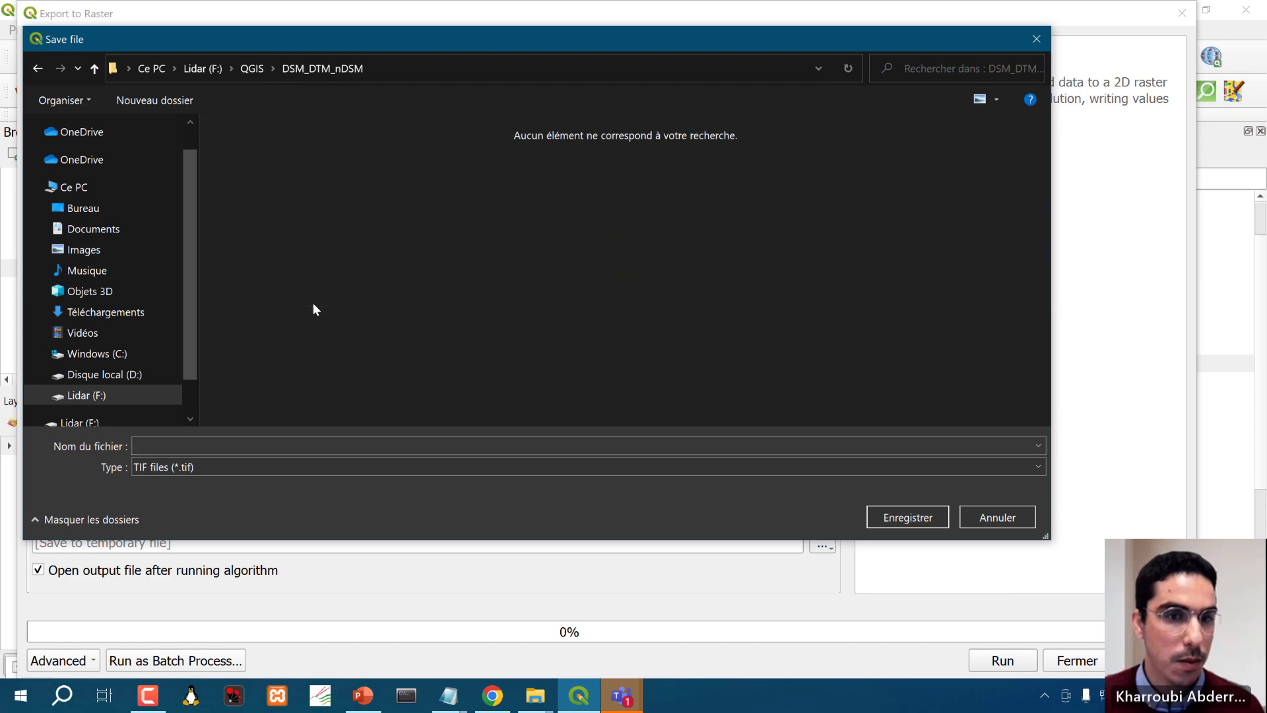
click(263, 467)
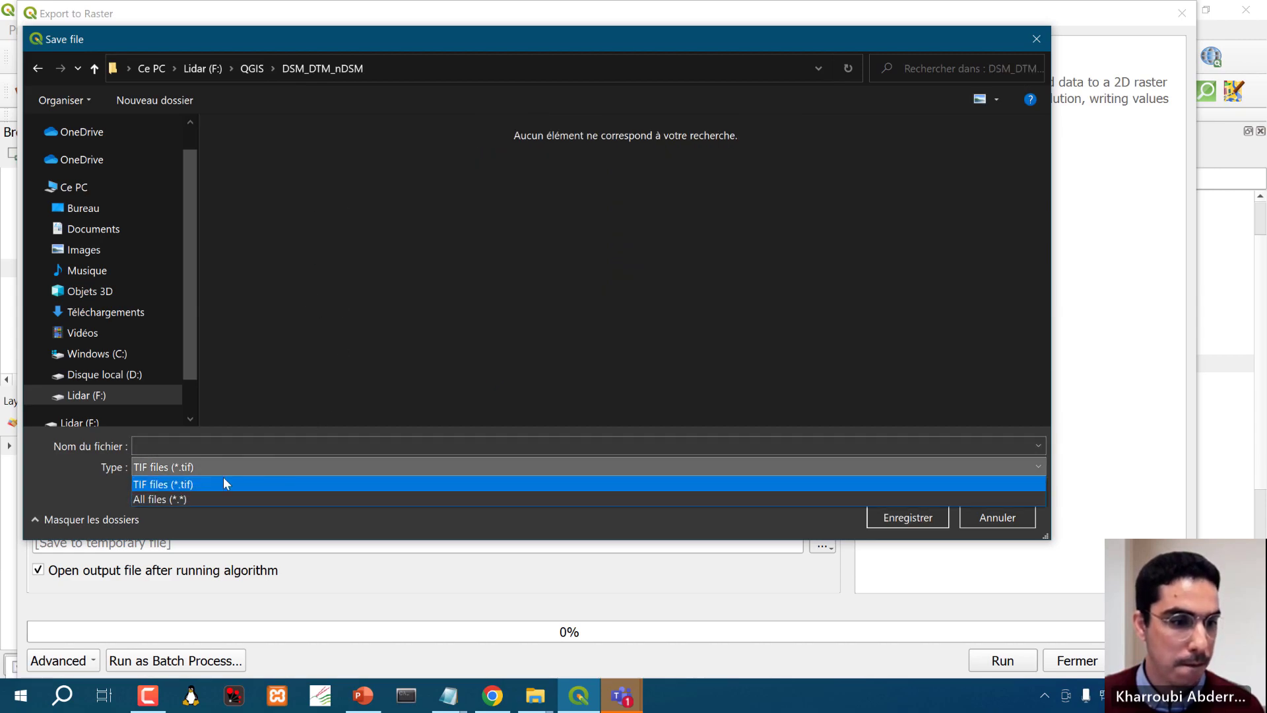
click(198, 484)
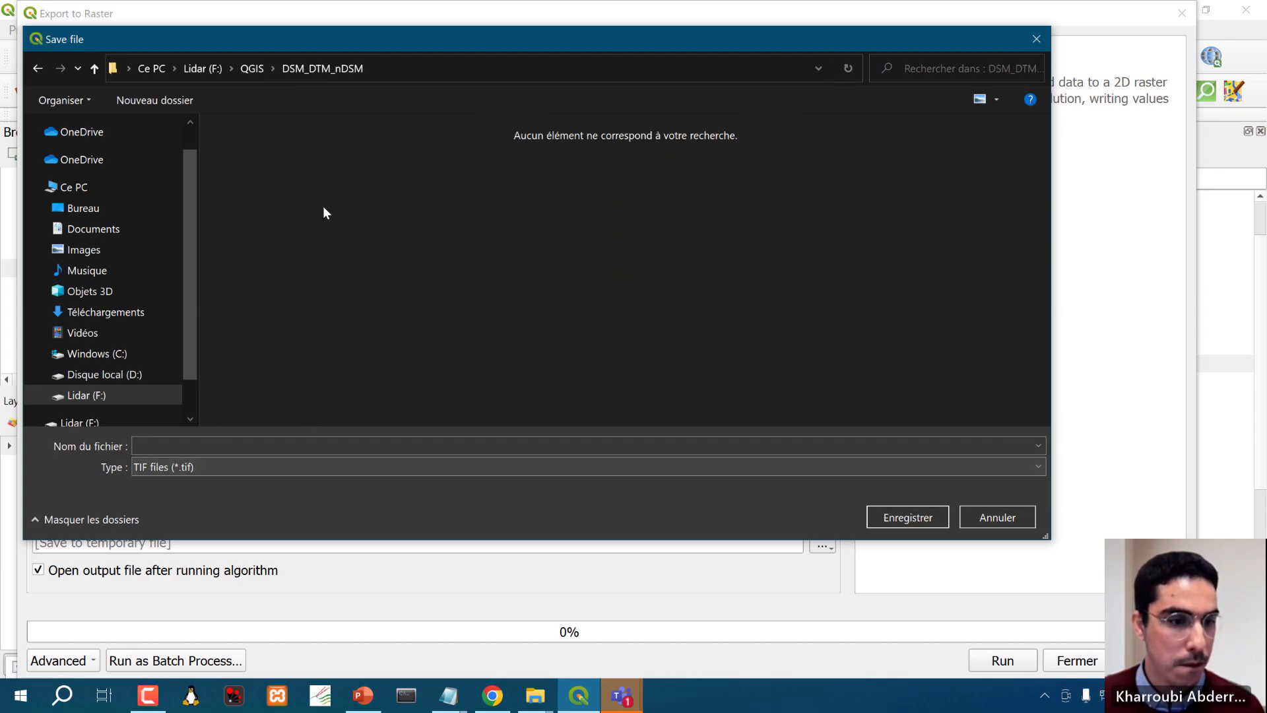
click(227, 448)
text(DSM)
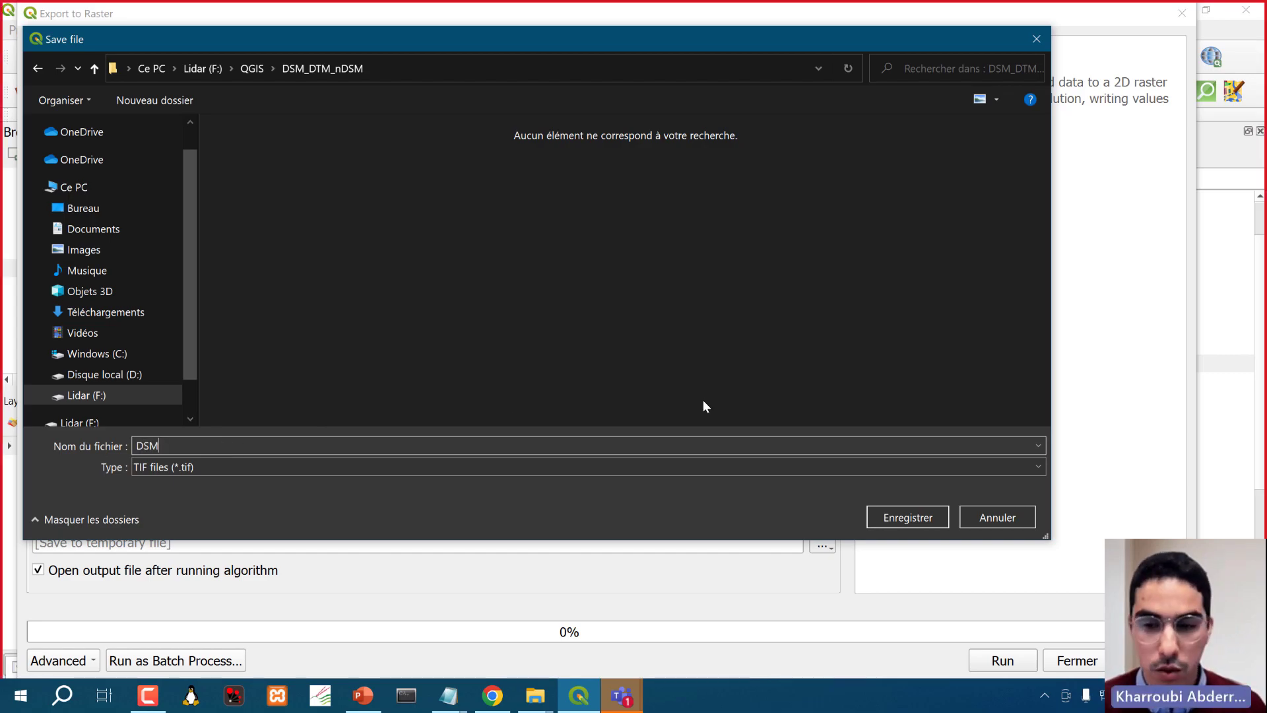
click(885, 513)
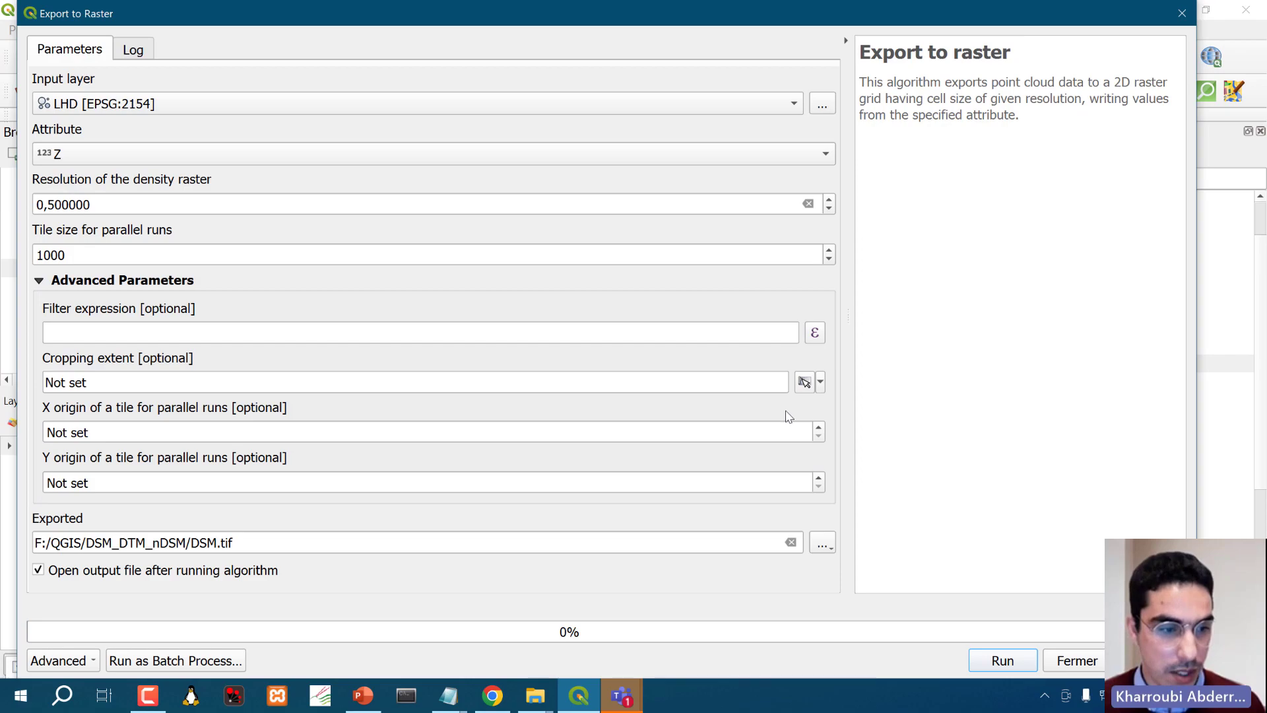
Run the DSM raster export, examine the pdal_wrench command and its parameters in the log, and close the tool.
click(1005, 662)
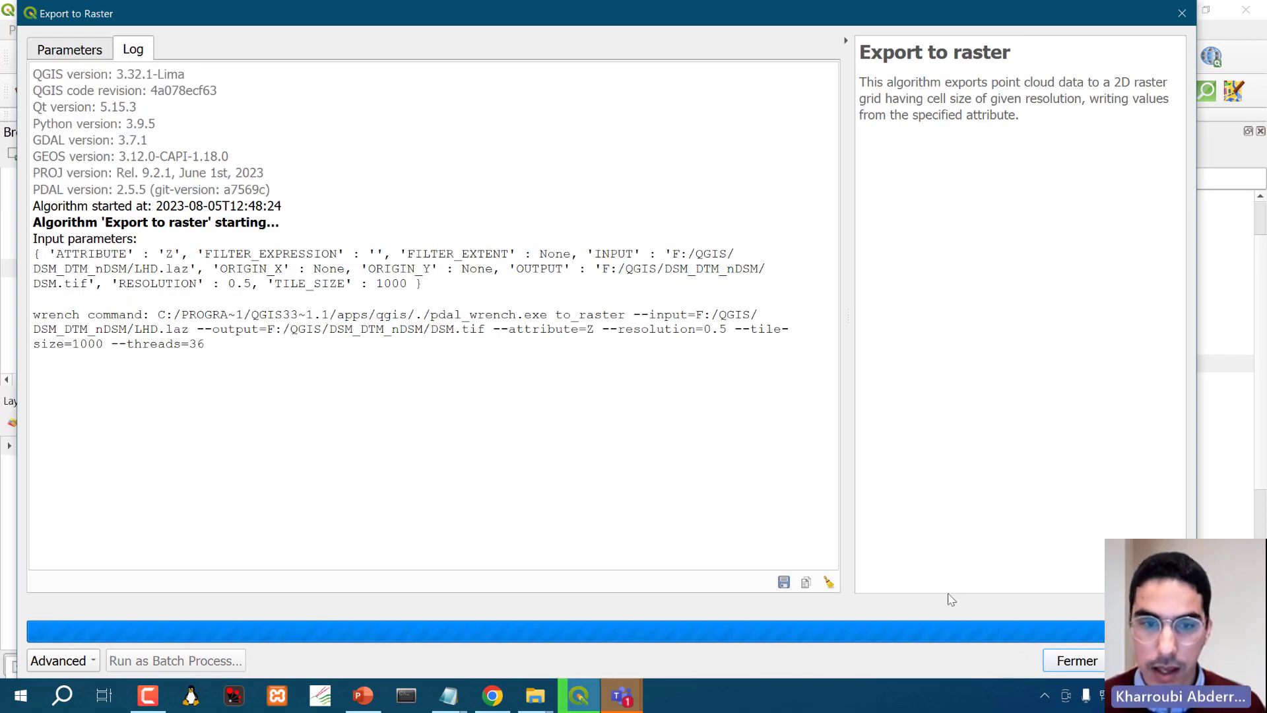
ctrl+scroll(632, 346, up, 1)
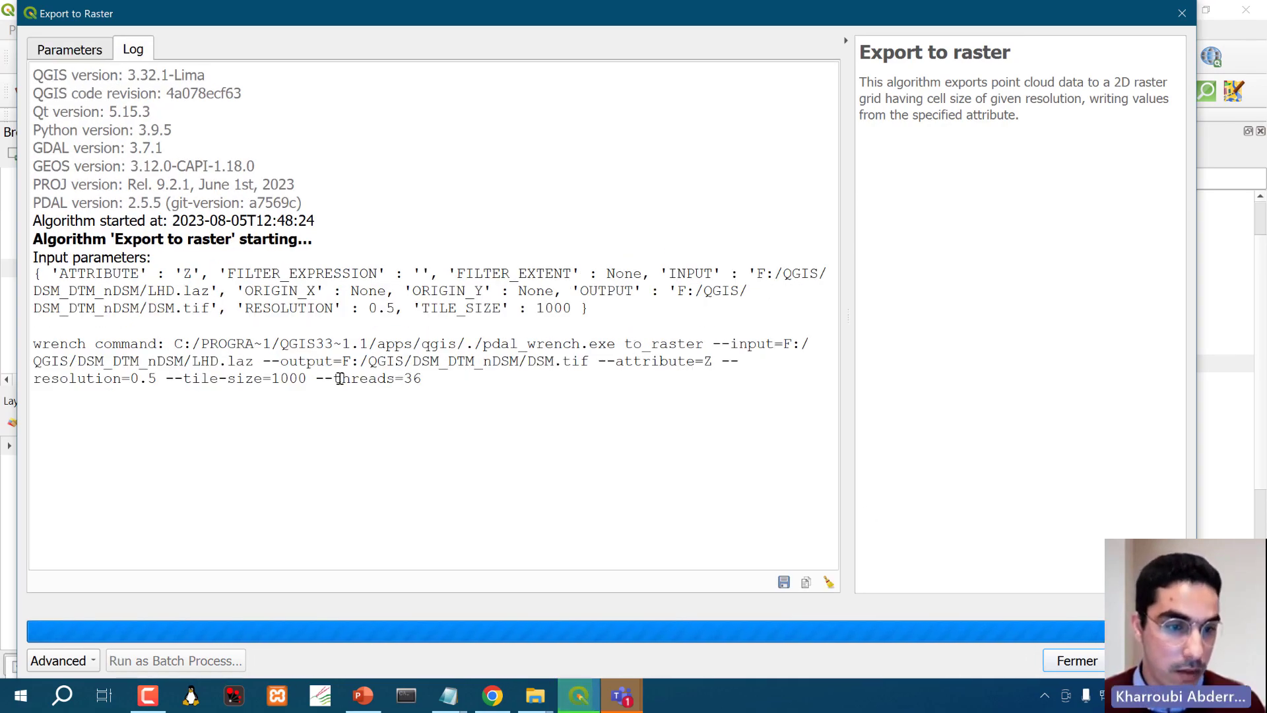
drag(477, 388, 35, 343)
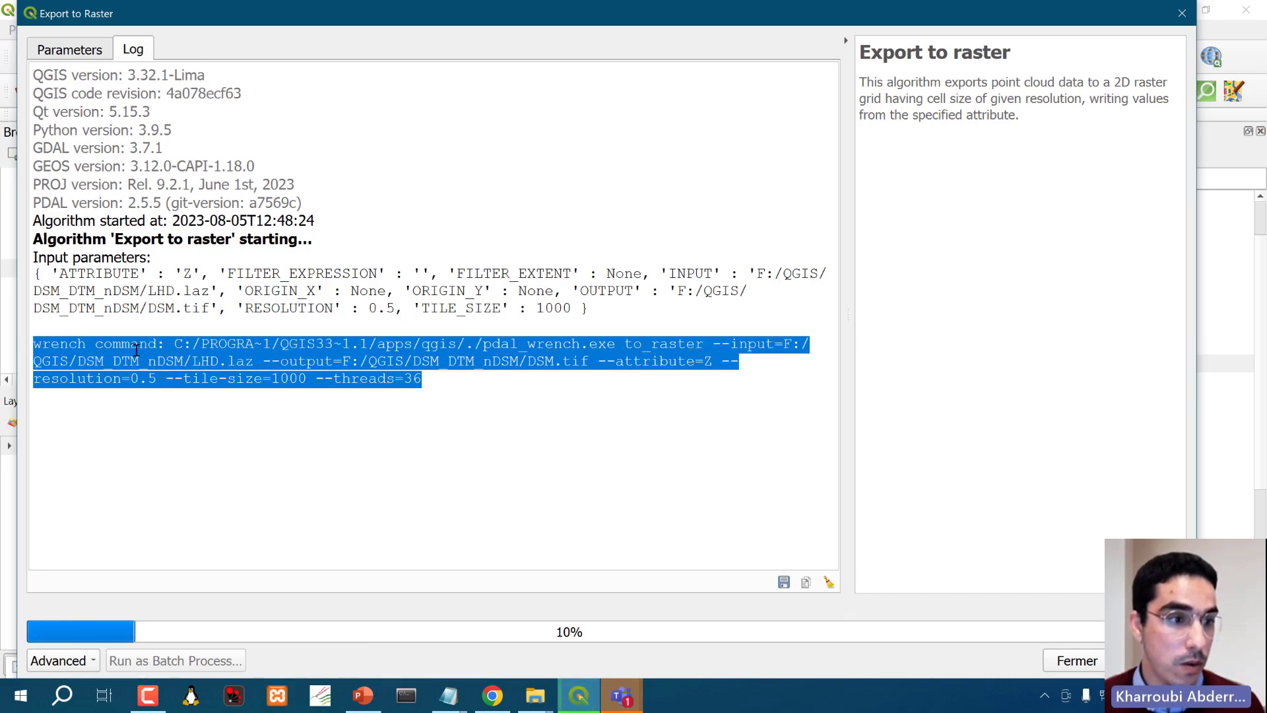
click(363, 367)
drag(174, 343, 616, 343)
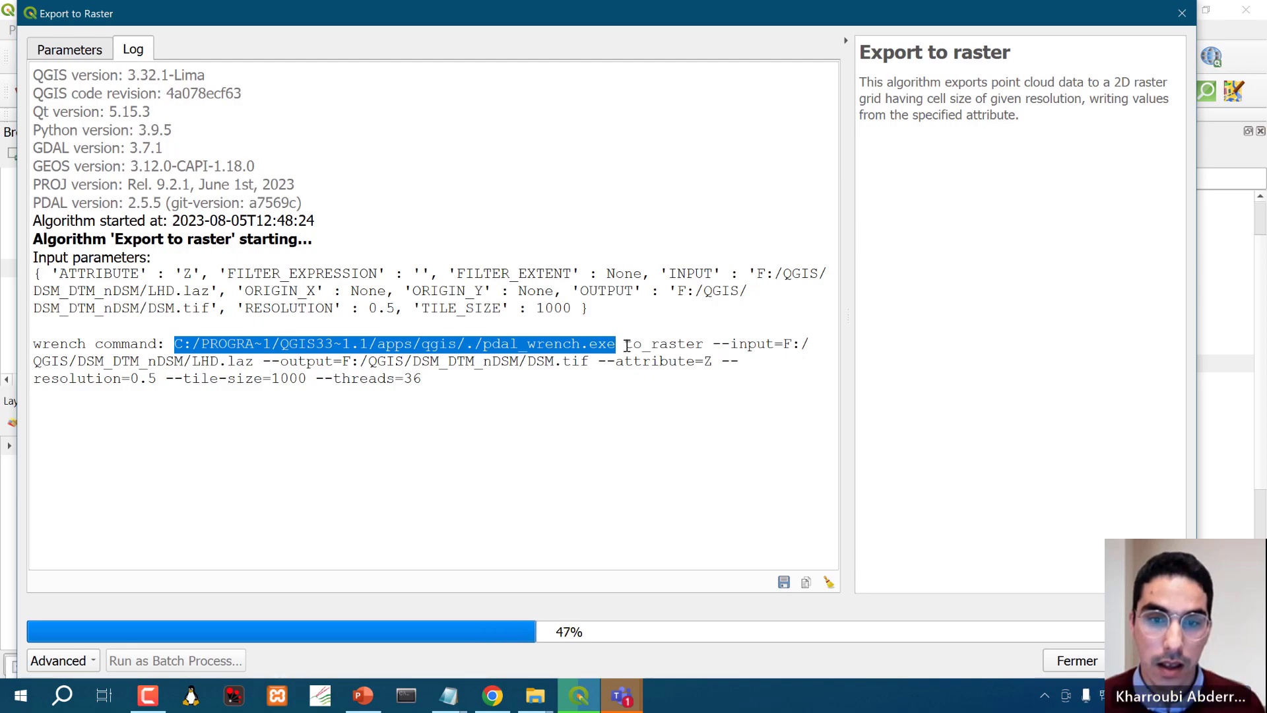
drag(625, 344, 533, 350)
drag(713, 344, 157, 381)
click(599, 362)
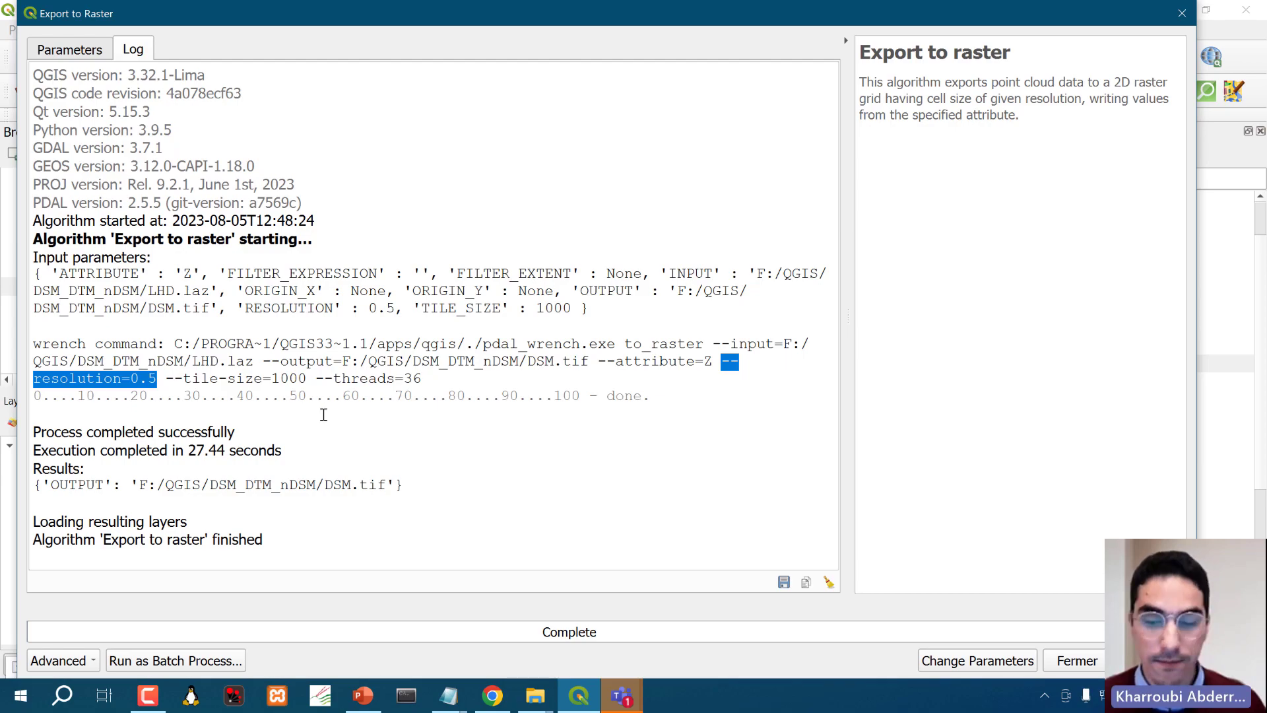
click(1073, 660)
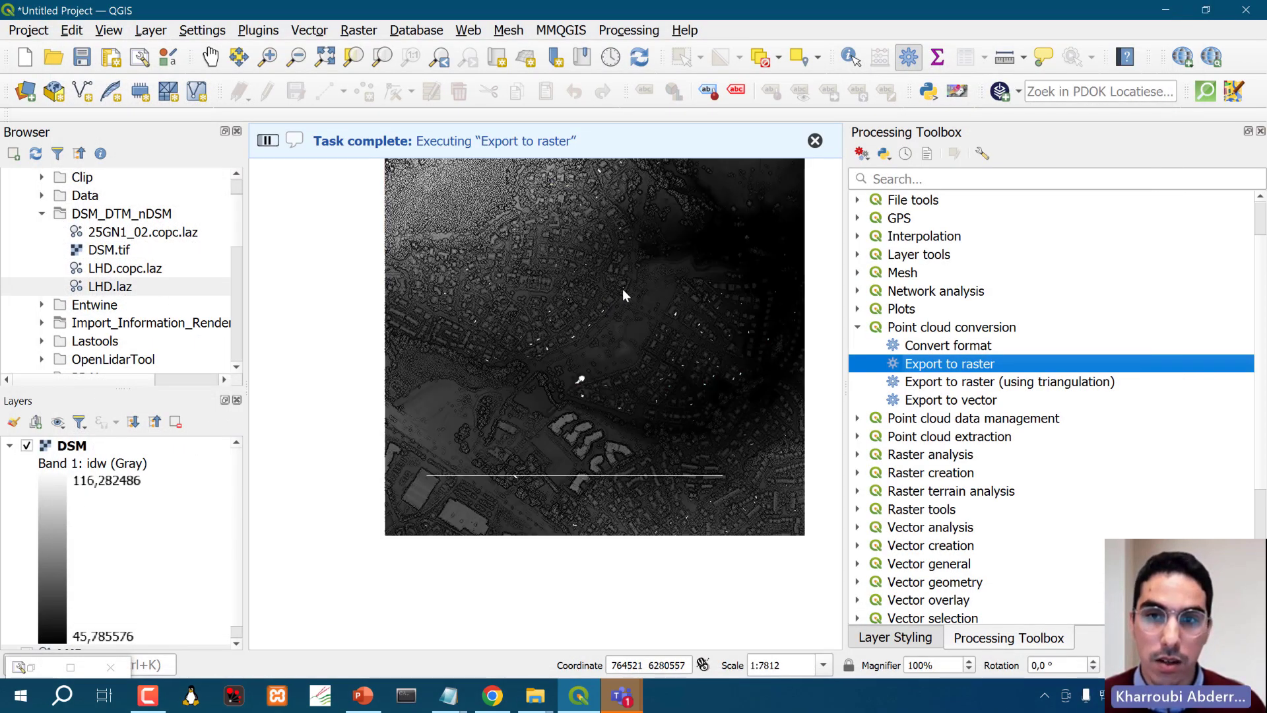
Dismiss the task notification and turn off Eye-Dome Lighting in the global map shading.
scroll(621, 290, down, 1)
click(815, 141)
click(682, 205)
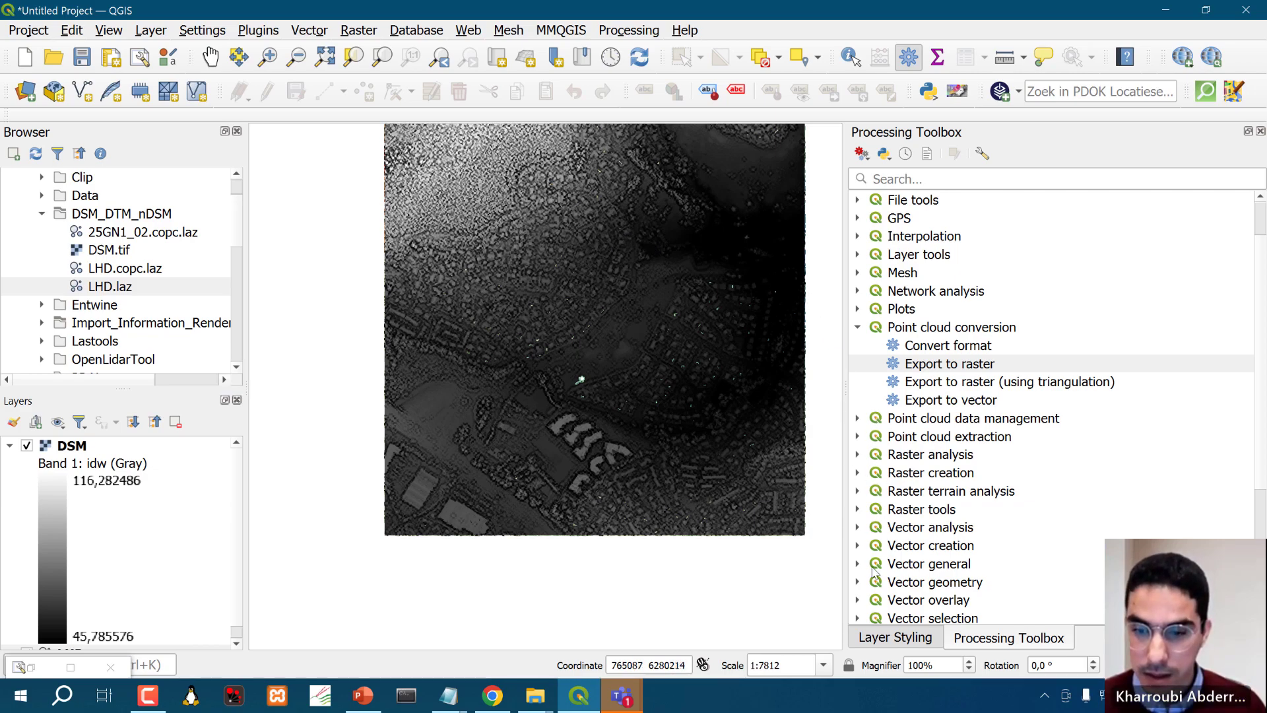
click(905, 640)
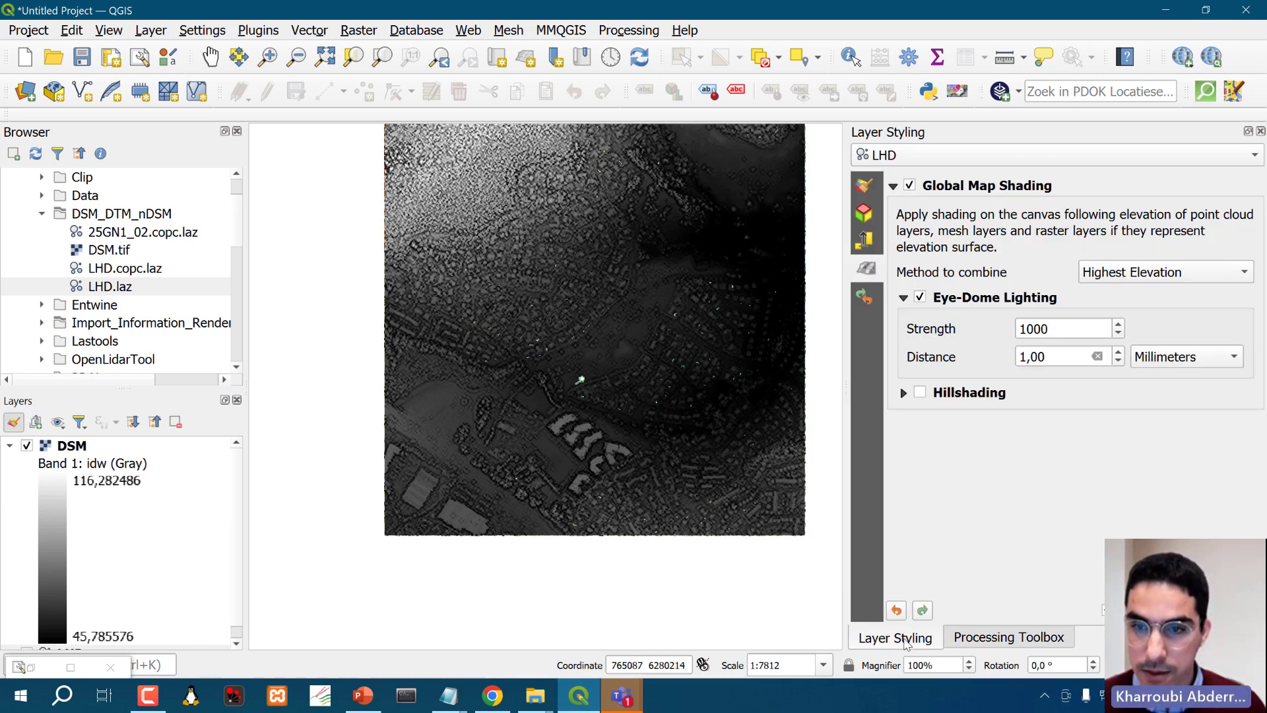
click(918, 298)
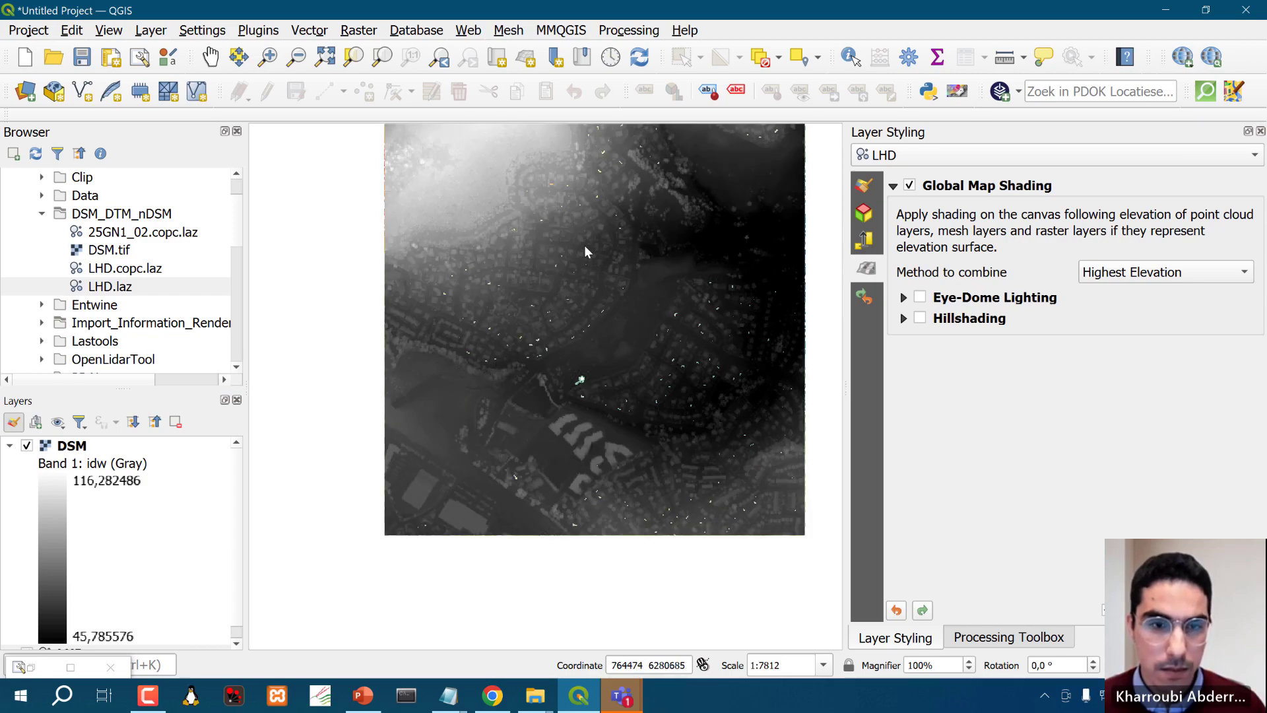
Collapse the DSM layer's legend and render the layer as Singleband pseudocolor.
click(210, 57)
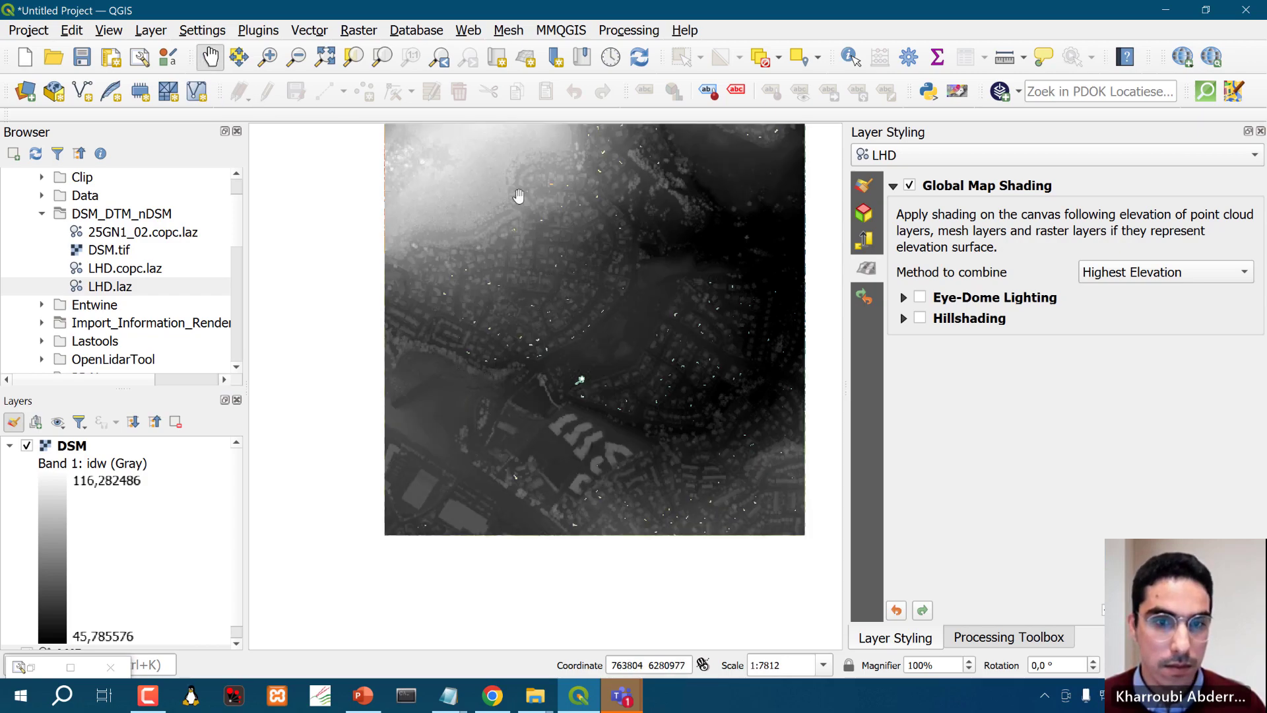
drag(577, 377, 528, 421)
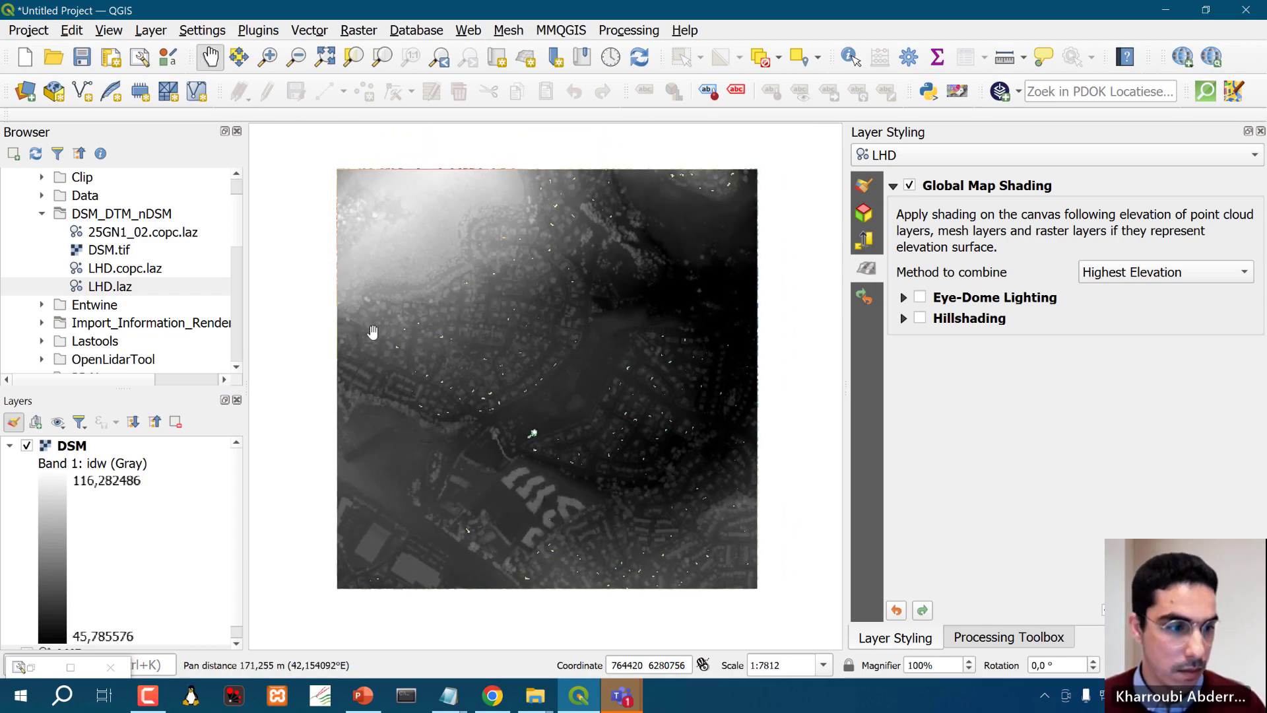
click(9, 446)
click(122, 451)
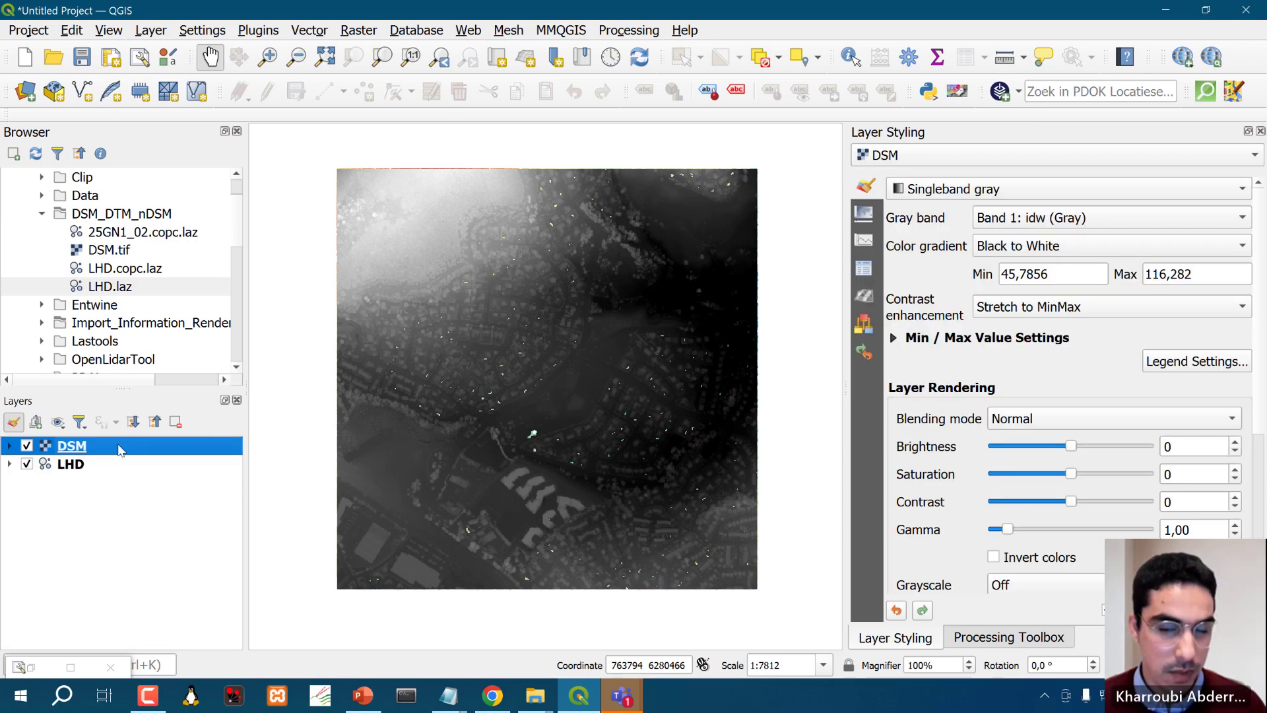
click(951, 191)
click(950, 210)
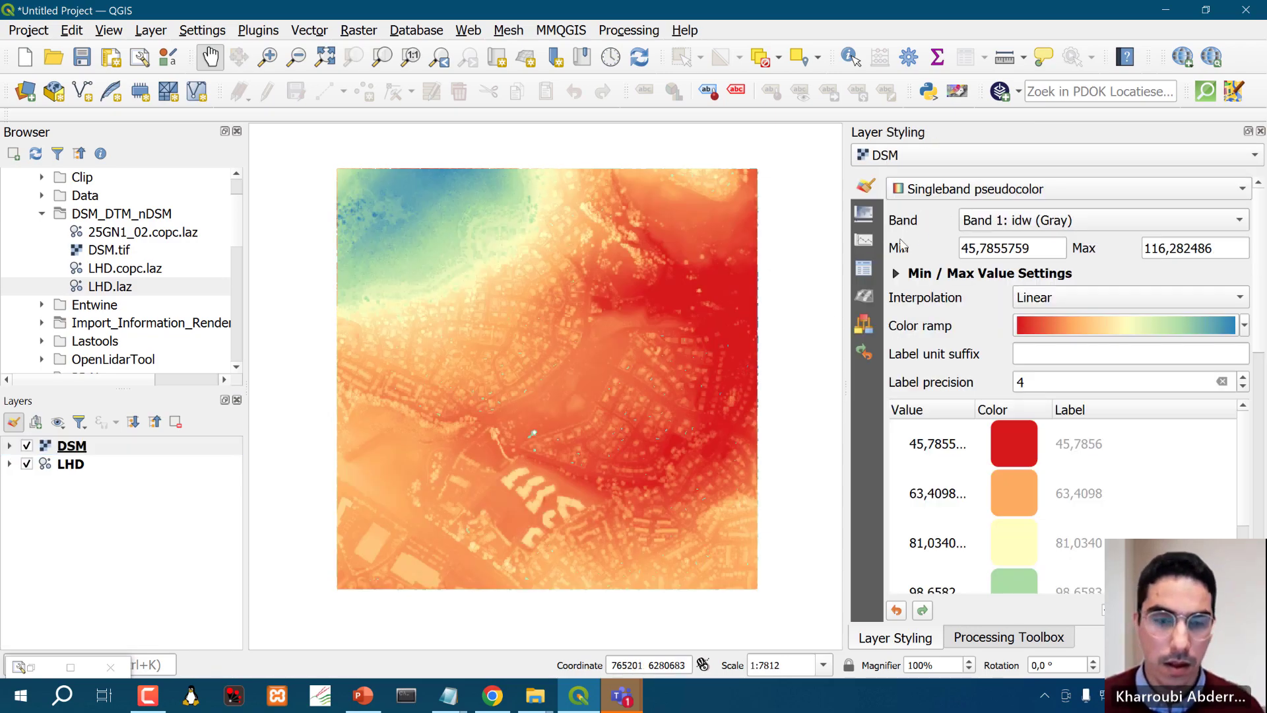
Inspect the no-data gaps in the DSM, search the processing algorithms for "FILL no" and open GDAL's Fill nodata tool.
drag(575, 331, 579, 343)
scroll(585, 444, up, 2)
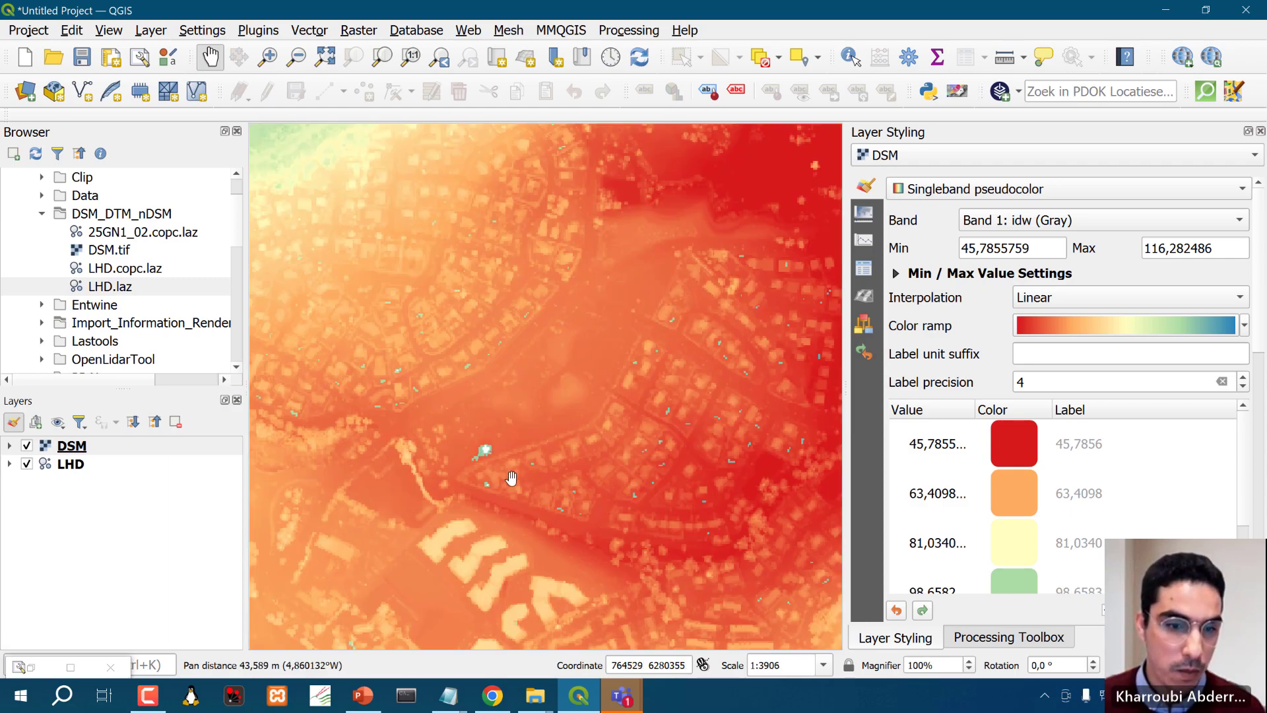
scroll(473, 438, up, 2)
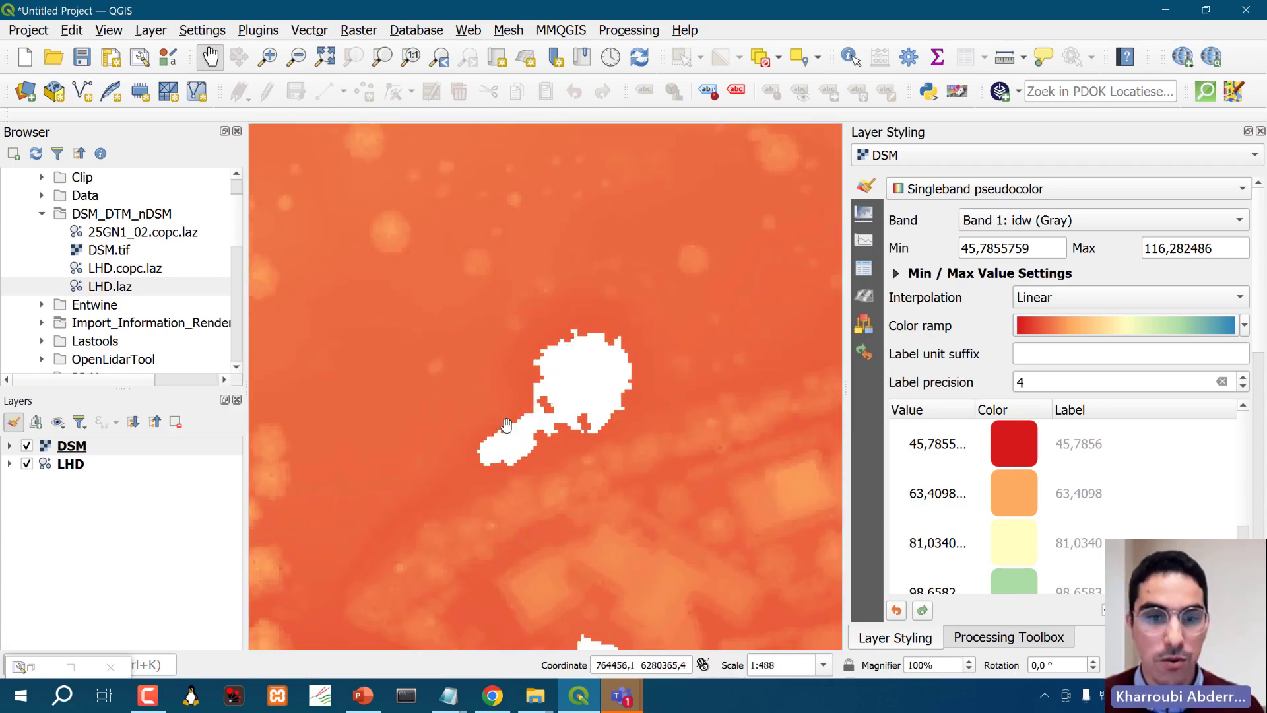
scroll(621, 402, down, 1)
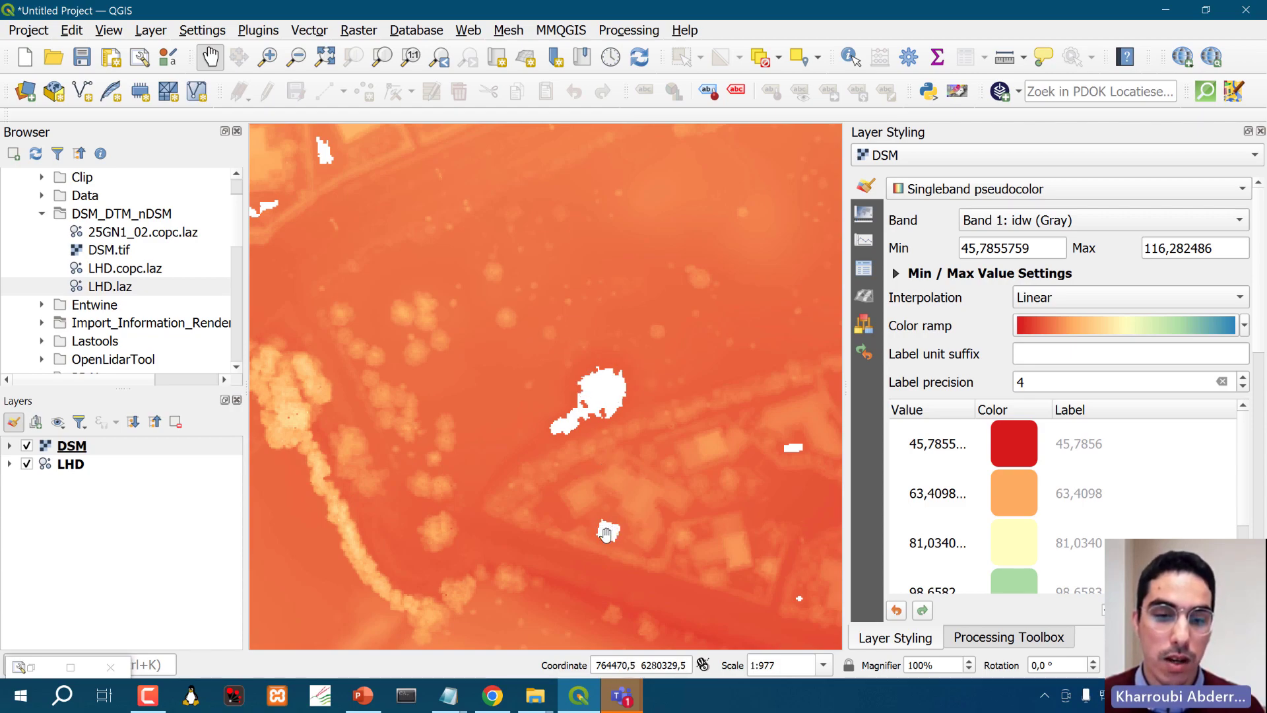
drag(607, 526, 581, 469)
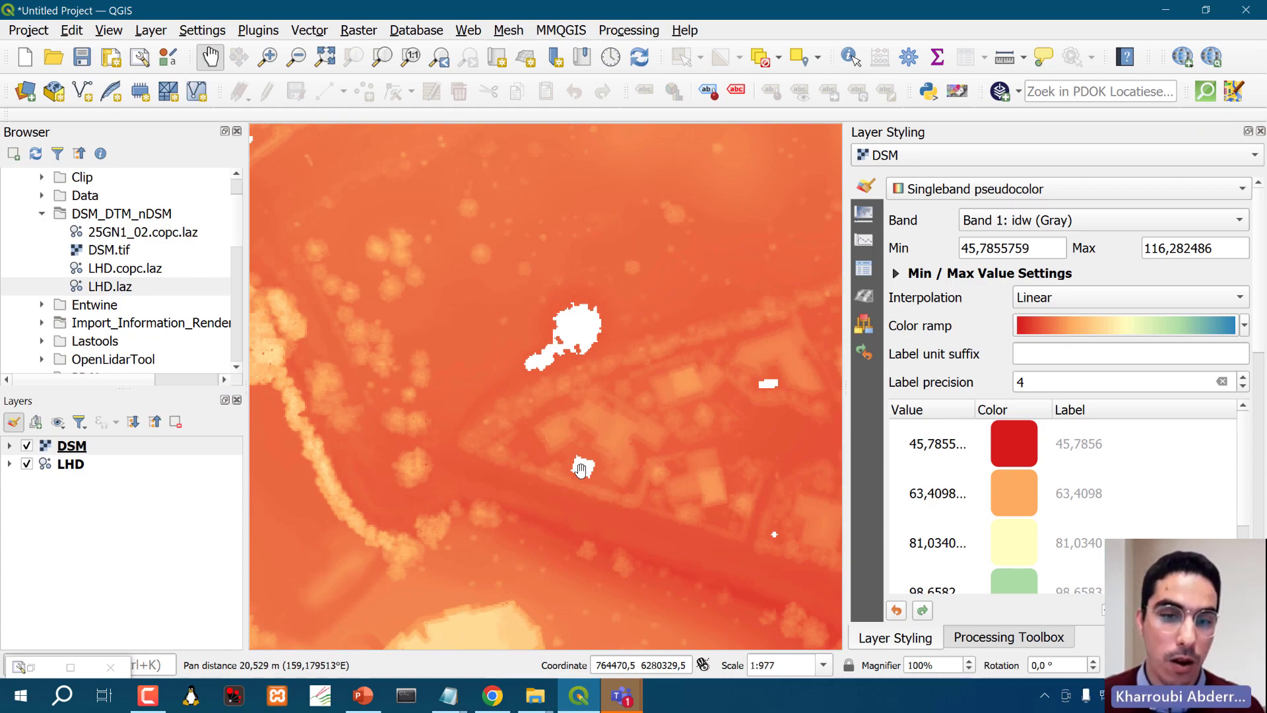
click(106, 449)
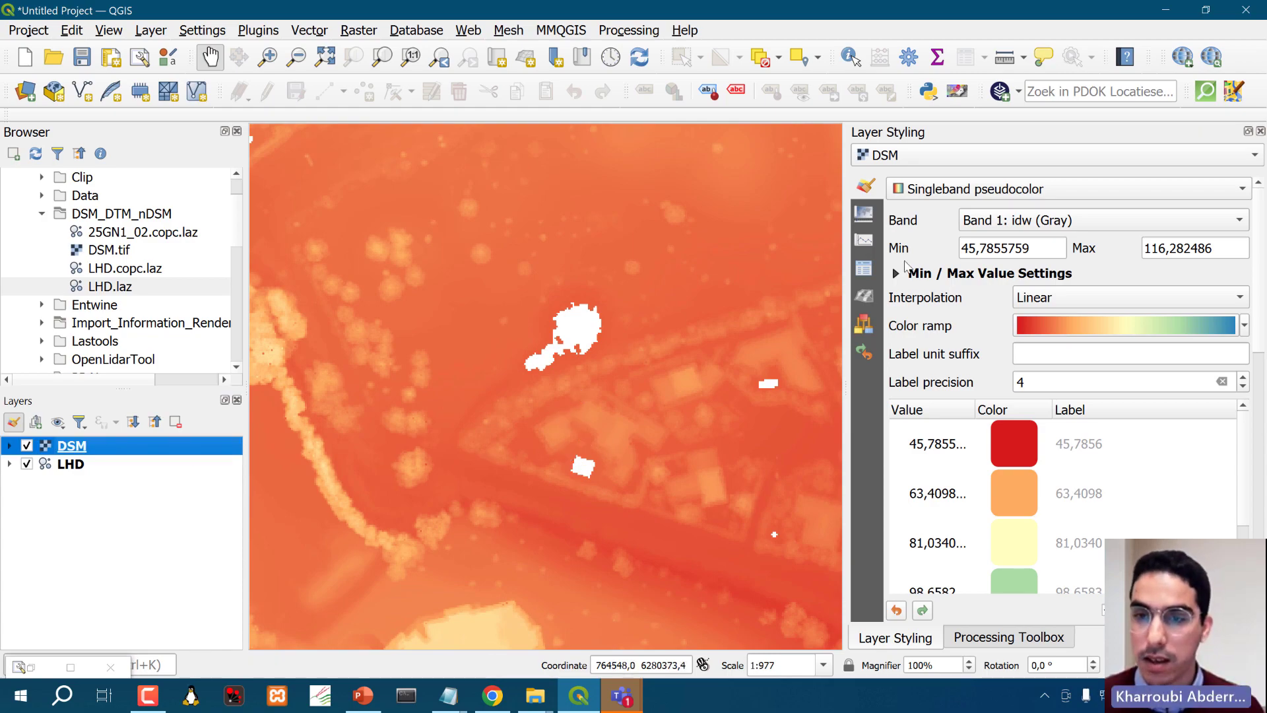
click(996, 636)
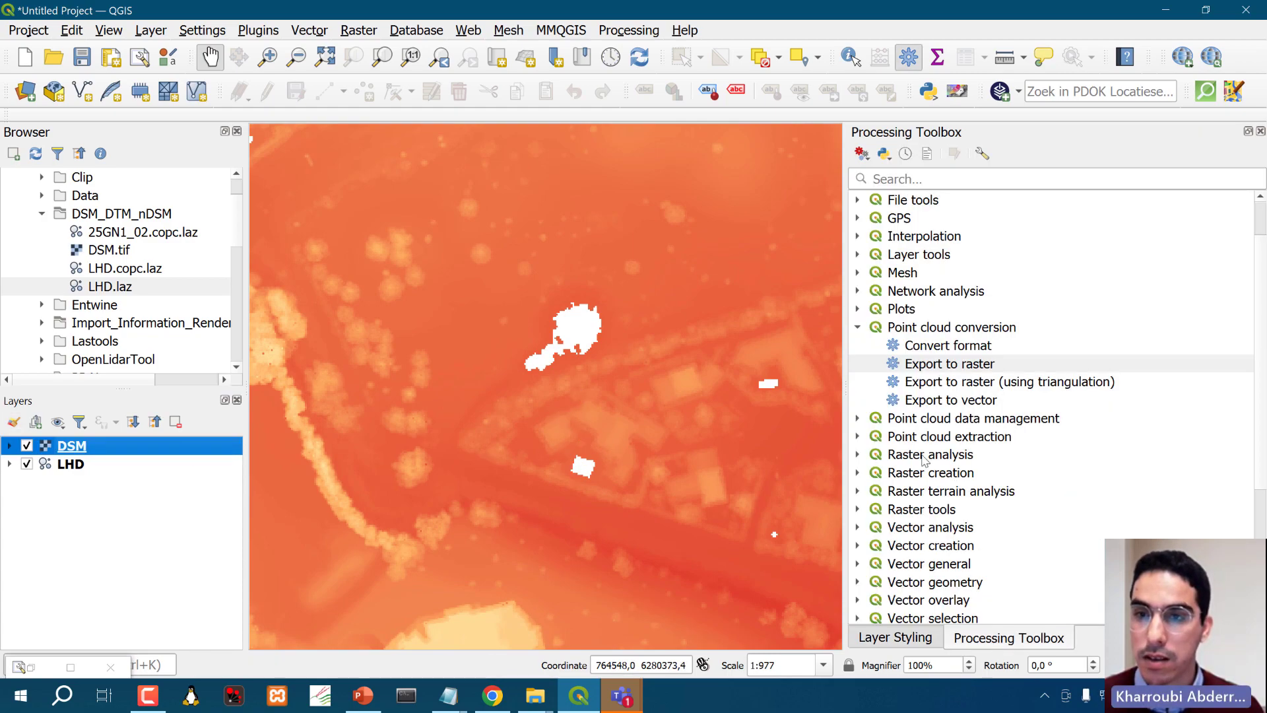
click(892, 175)
text(FILL)
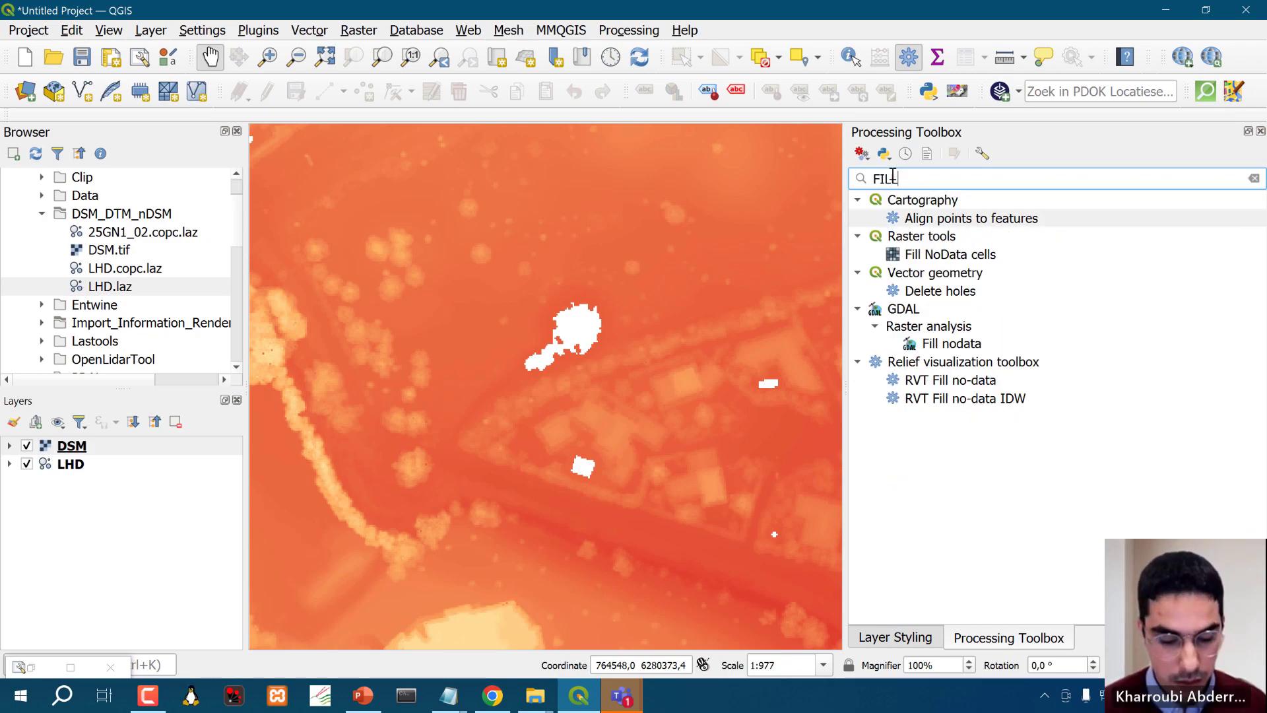
text( no)
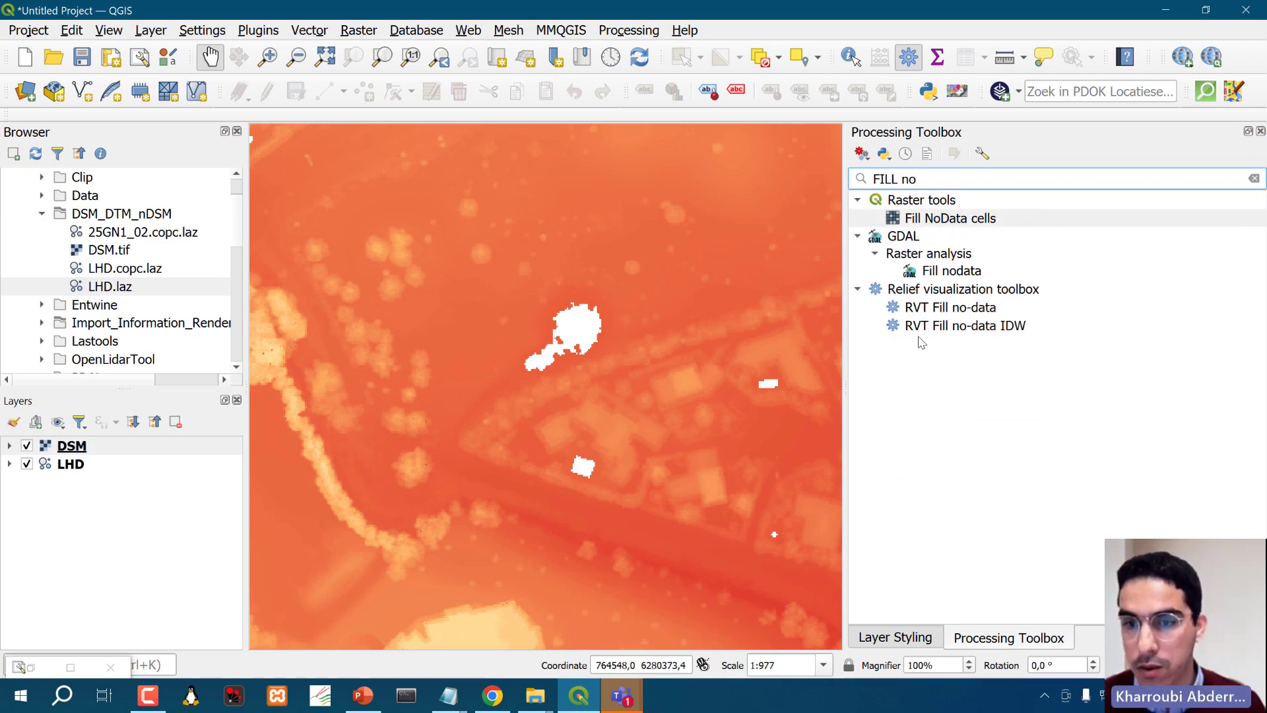
double_click(944, 271)
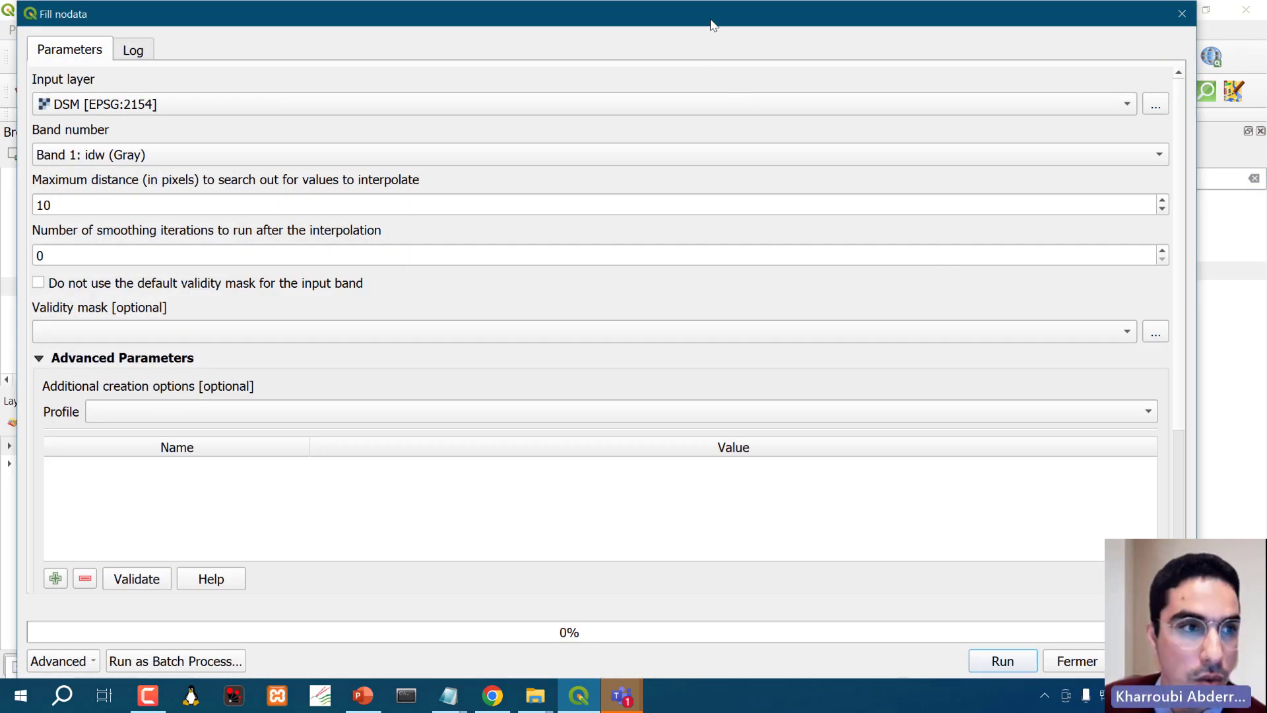
drag(712, 24, 701, 25)
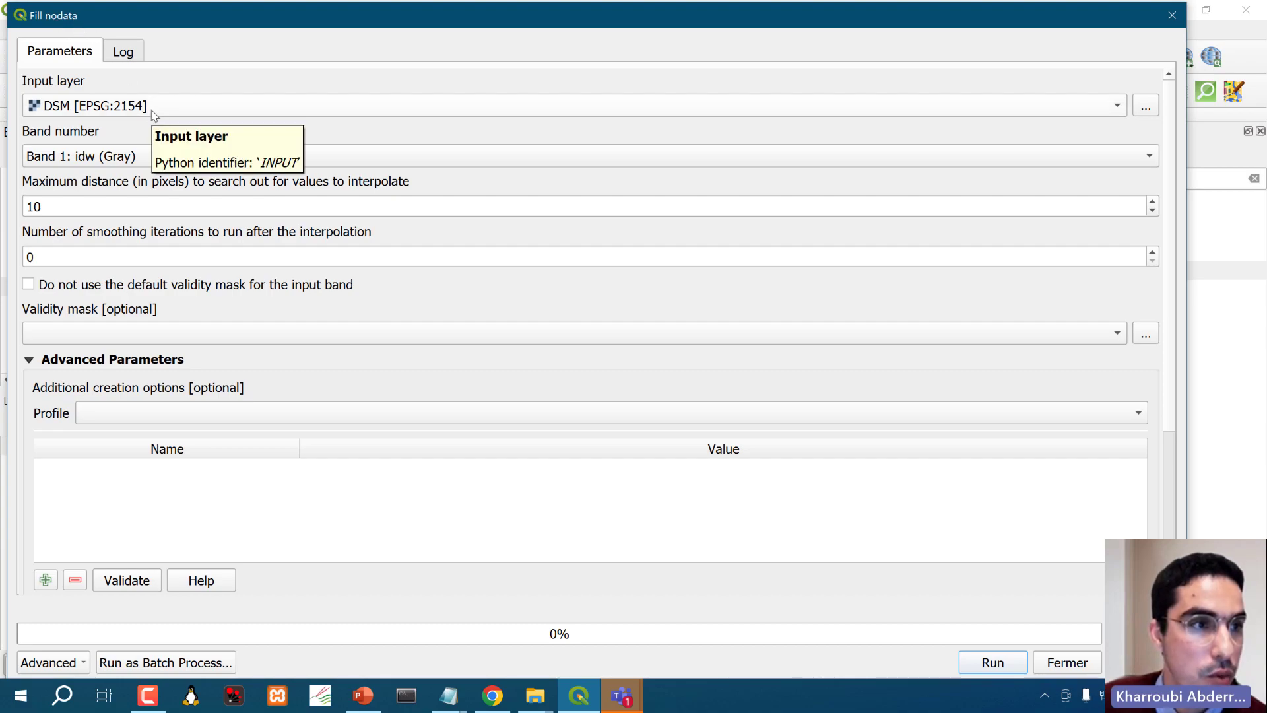
Fill the DSM's no-data gaps using a maximum search distance of 100 pixels and 10 smoothing iterations.
click(154, 111)
click(192, 113)
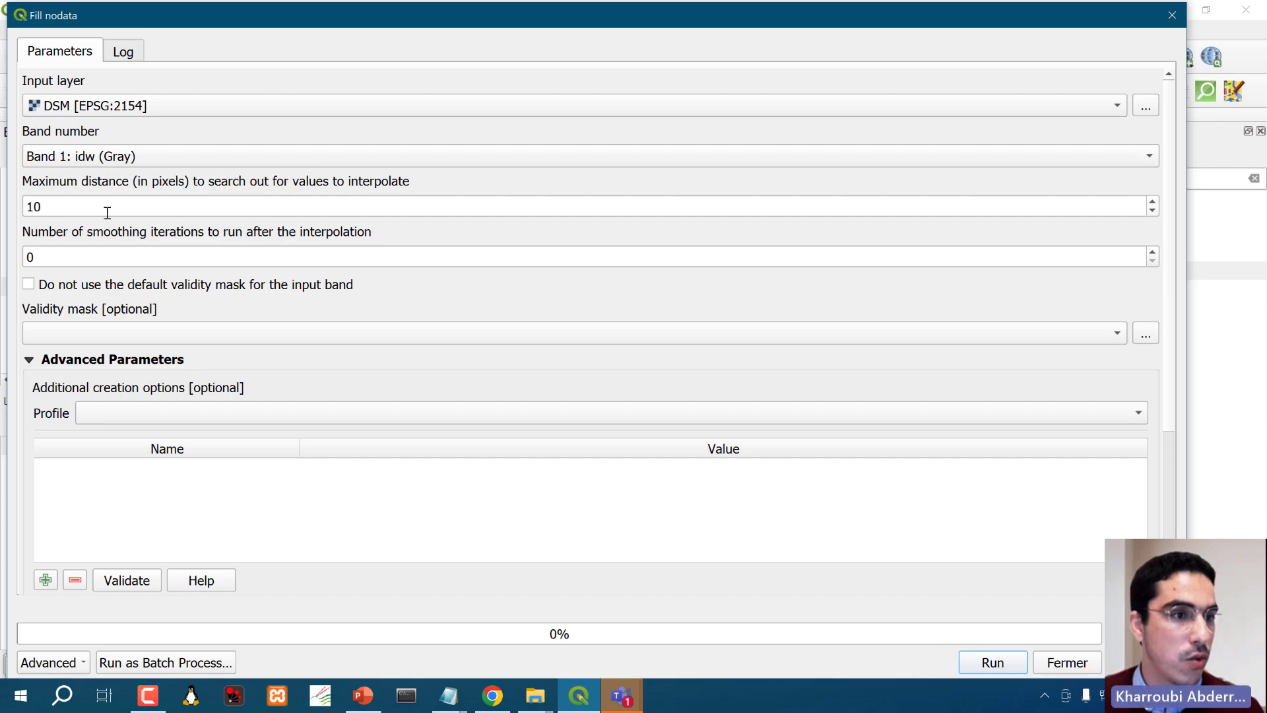
drag(94, 207, 24, 211)
text(100)
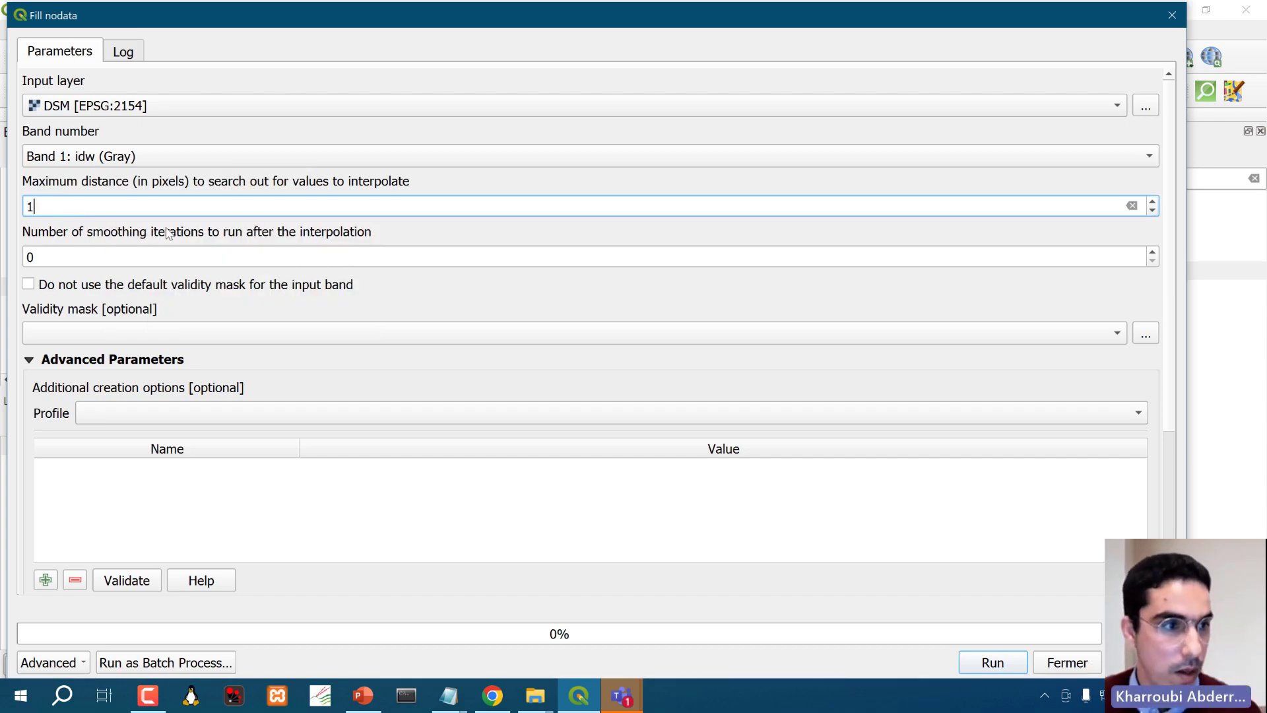
click(62, 257)
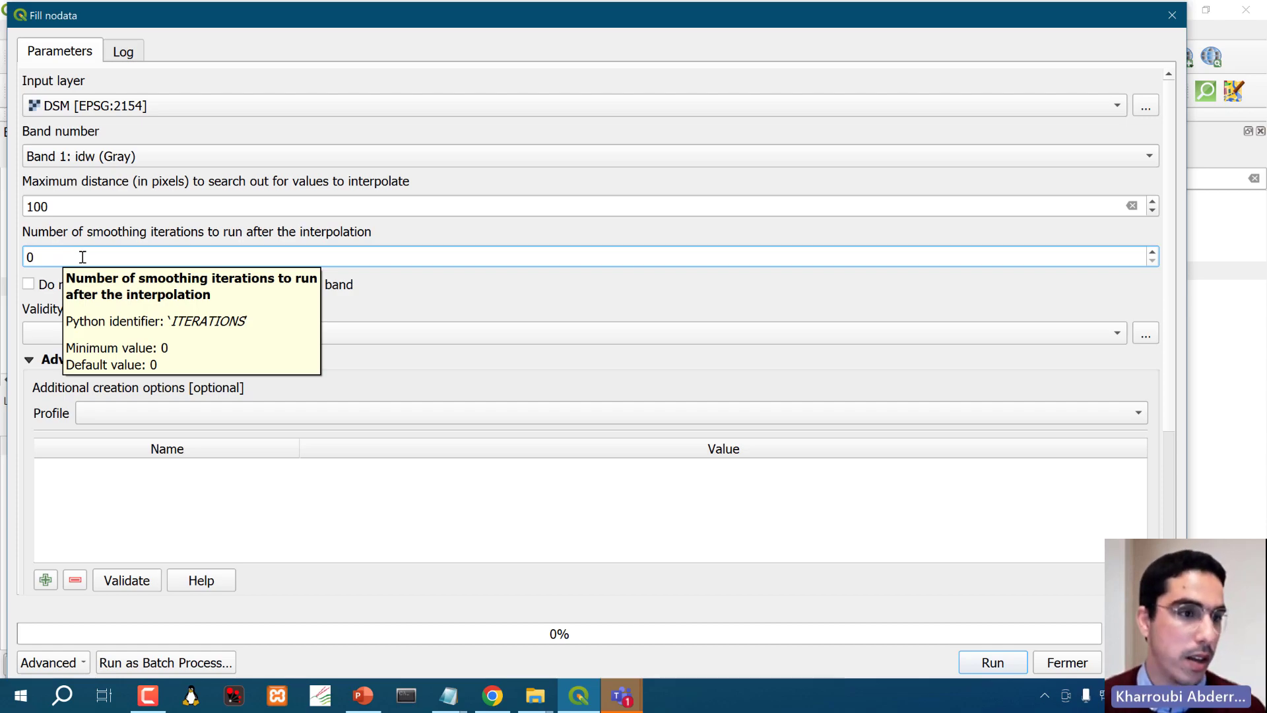
drag(83, 258, 22, 260)
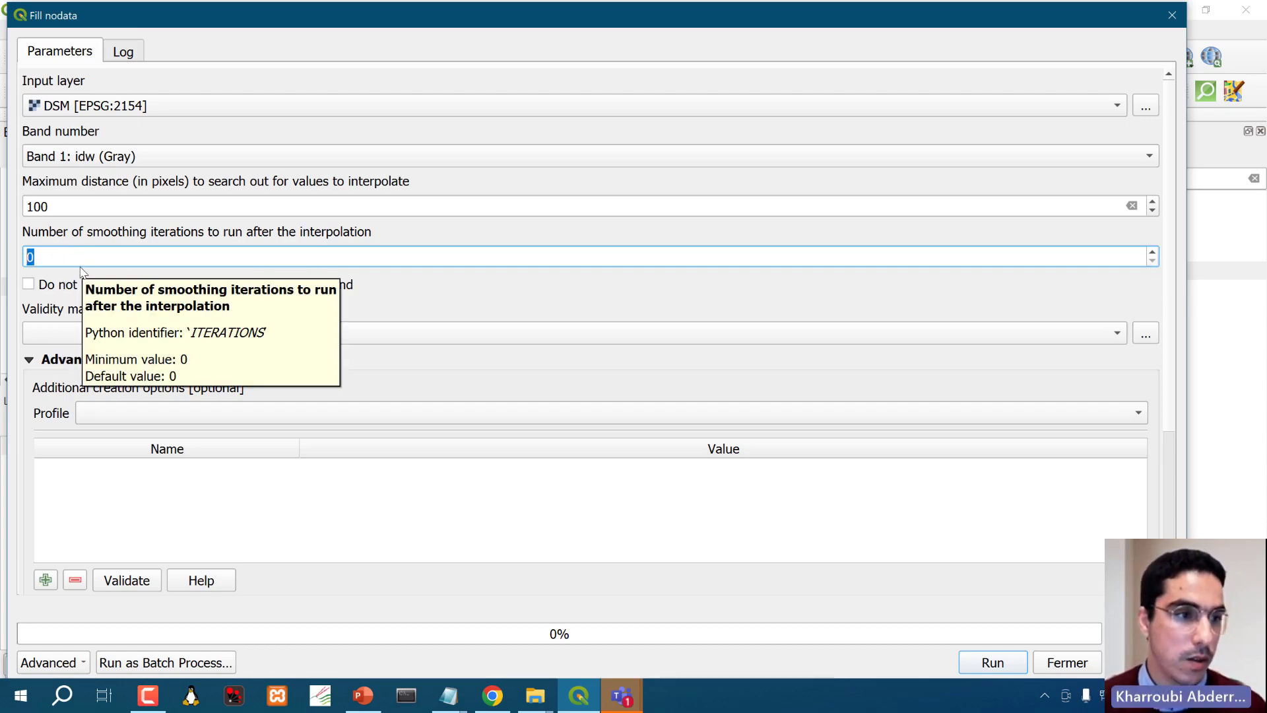
text(10)
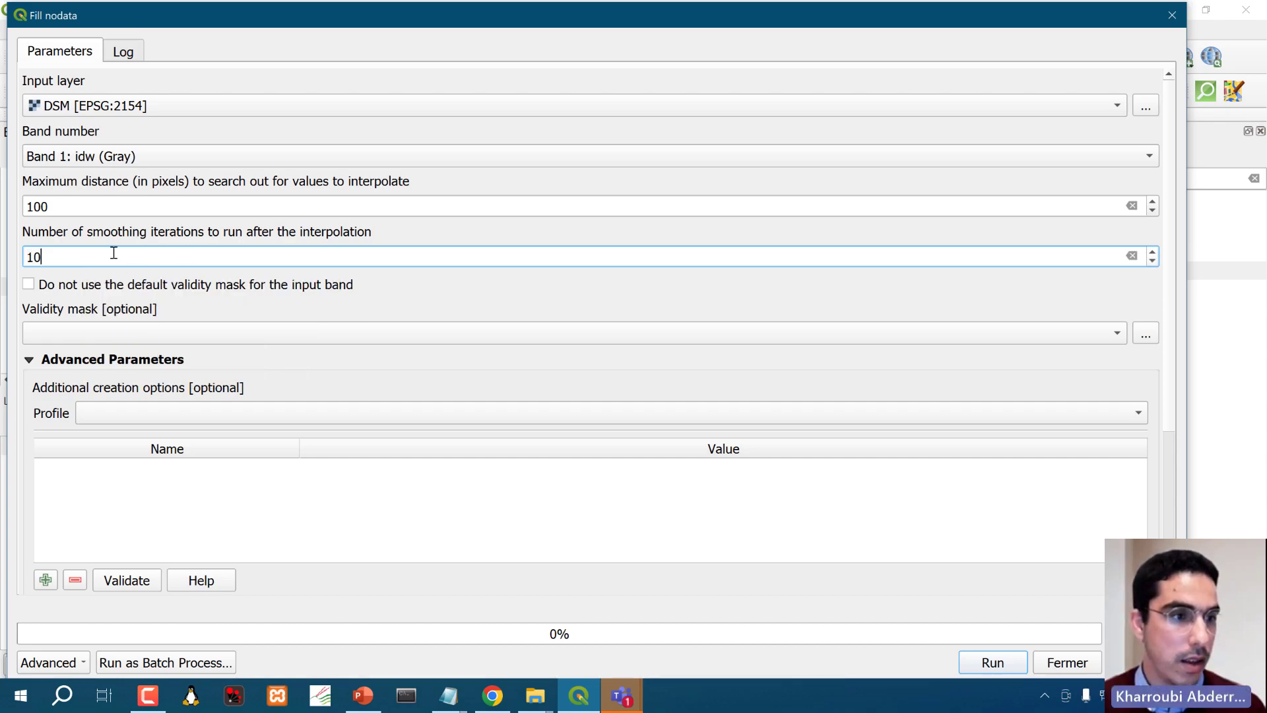
click(1004, 669)
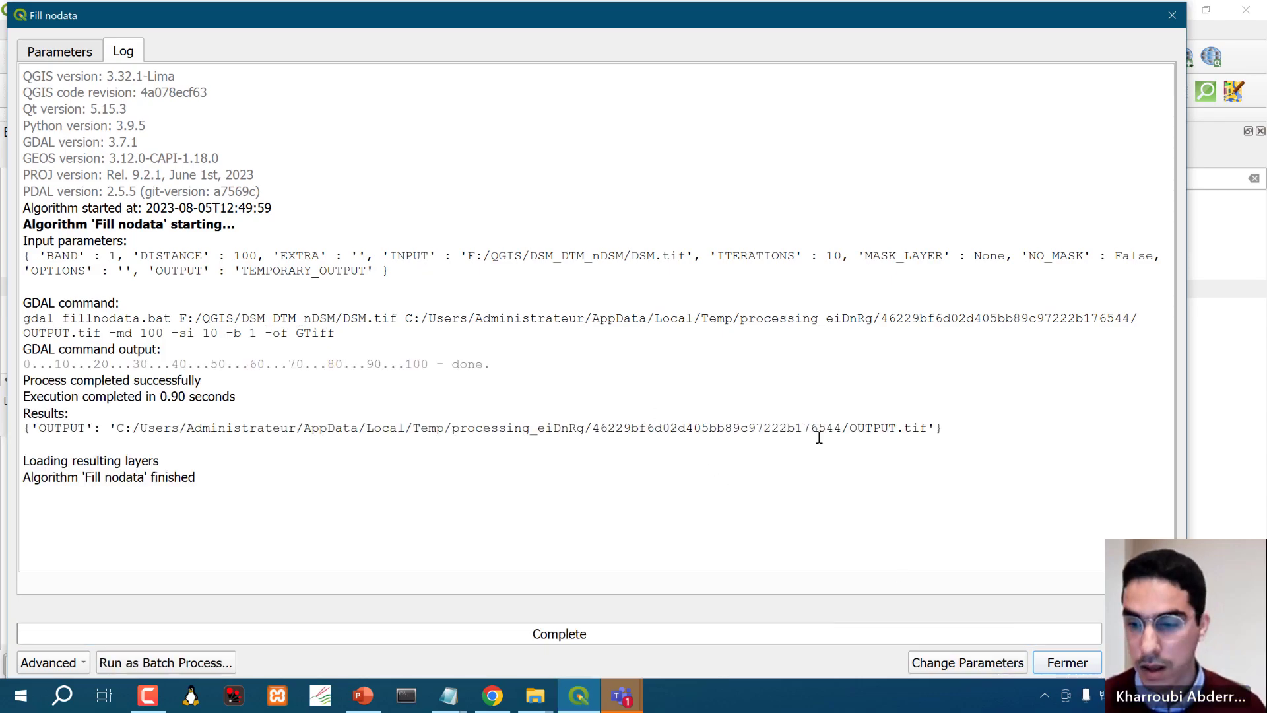
click(1069, 662)
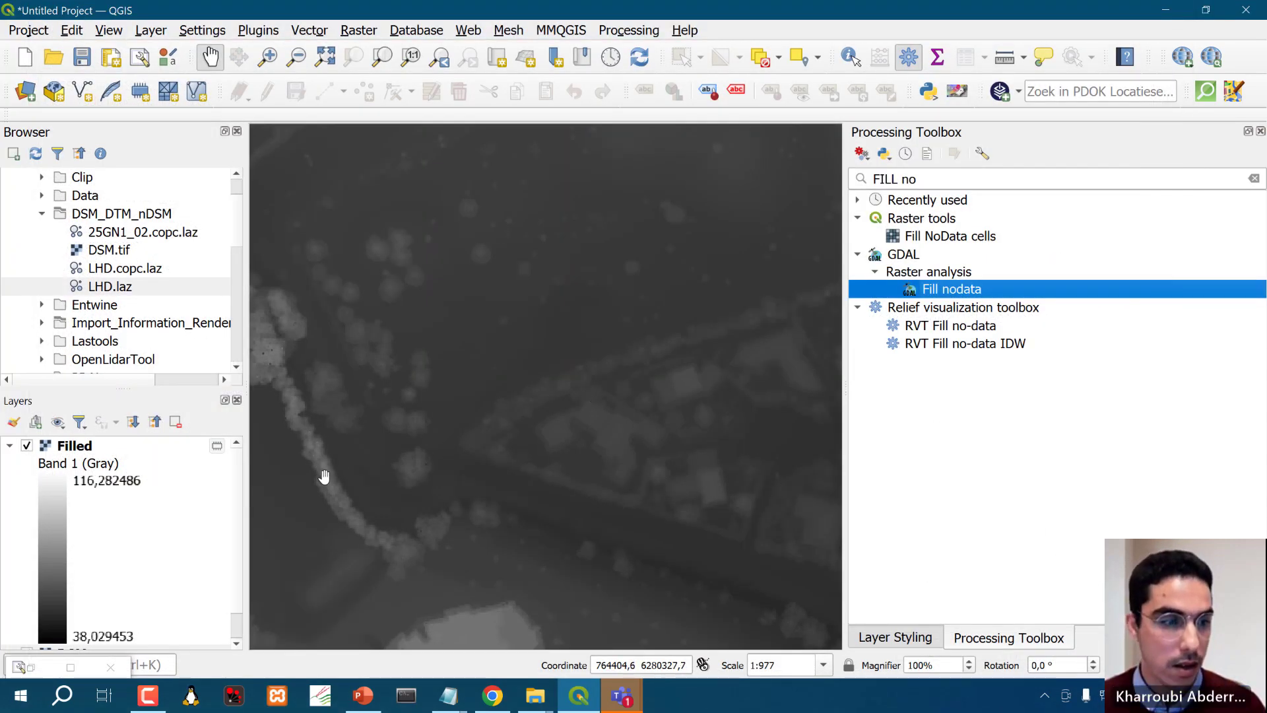
Collapse the Filled layer's legend, hide the original DSM layer and check the whole filled raster for remaining gaps.
click(9, 447)
click(26, 465)
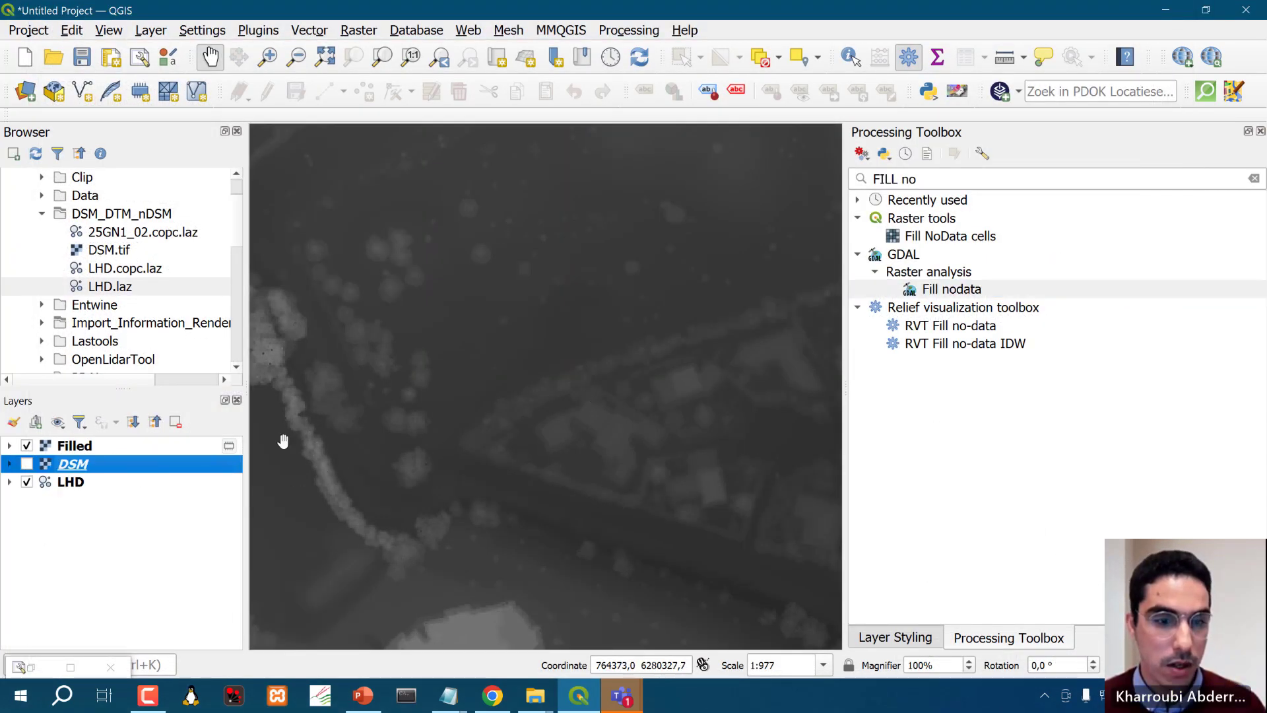
scroll(498, 380, down, 1)
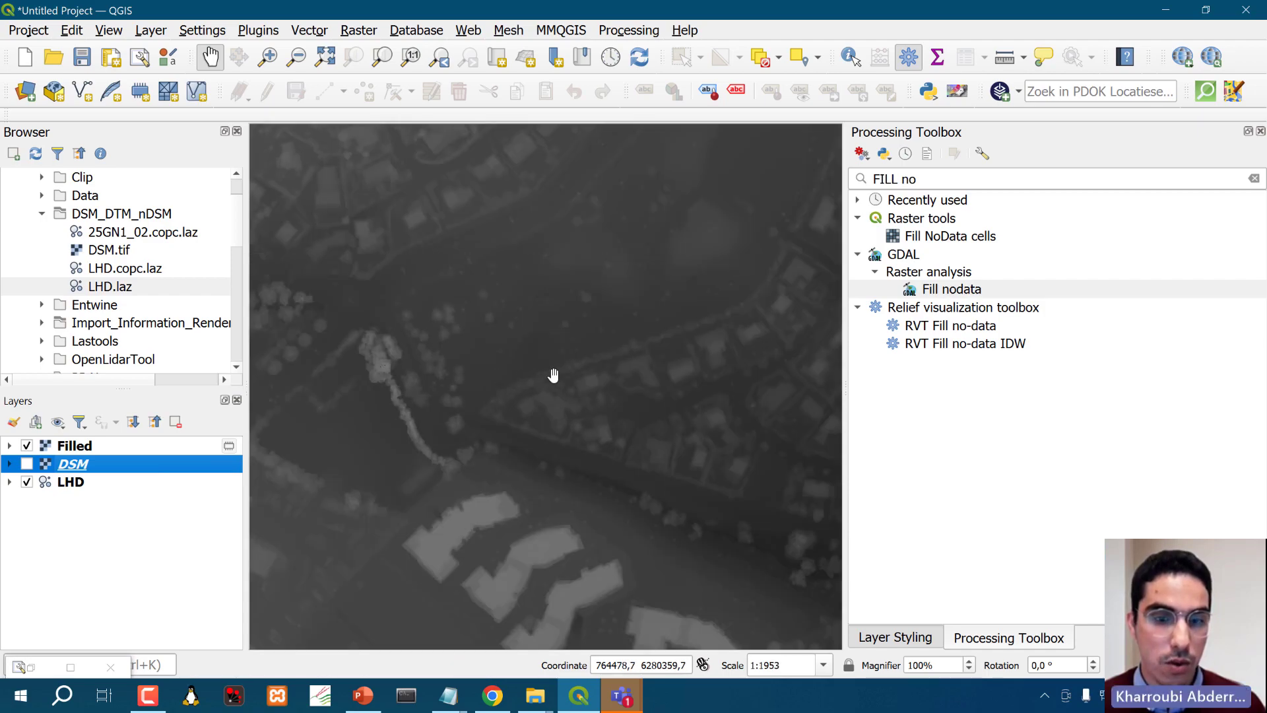
scroll(532, 424, down, 2)
mouse_move(532, 424)
mouse_down()
mouse_move(557, 396)
mouse_move(529, 400)
mouse_up()
scroll(529, 400, down, 1)
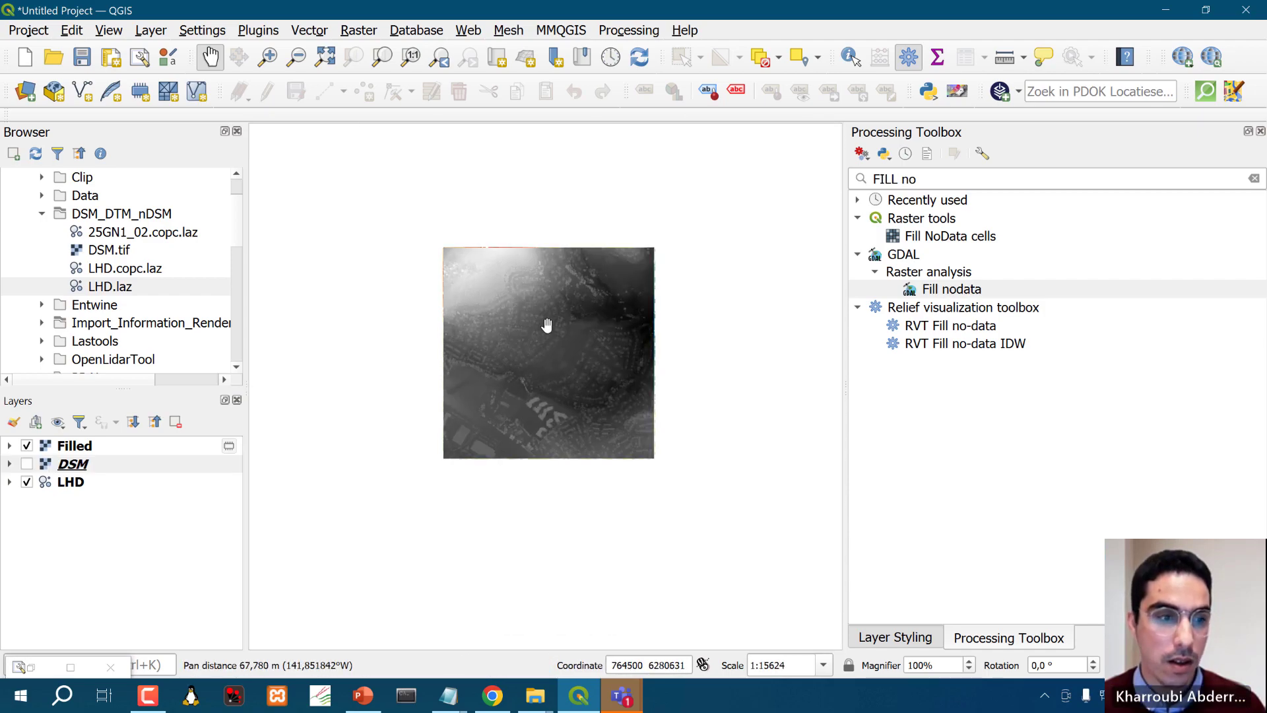
drag(546, 325, 545, 365)
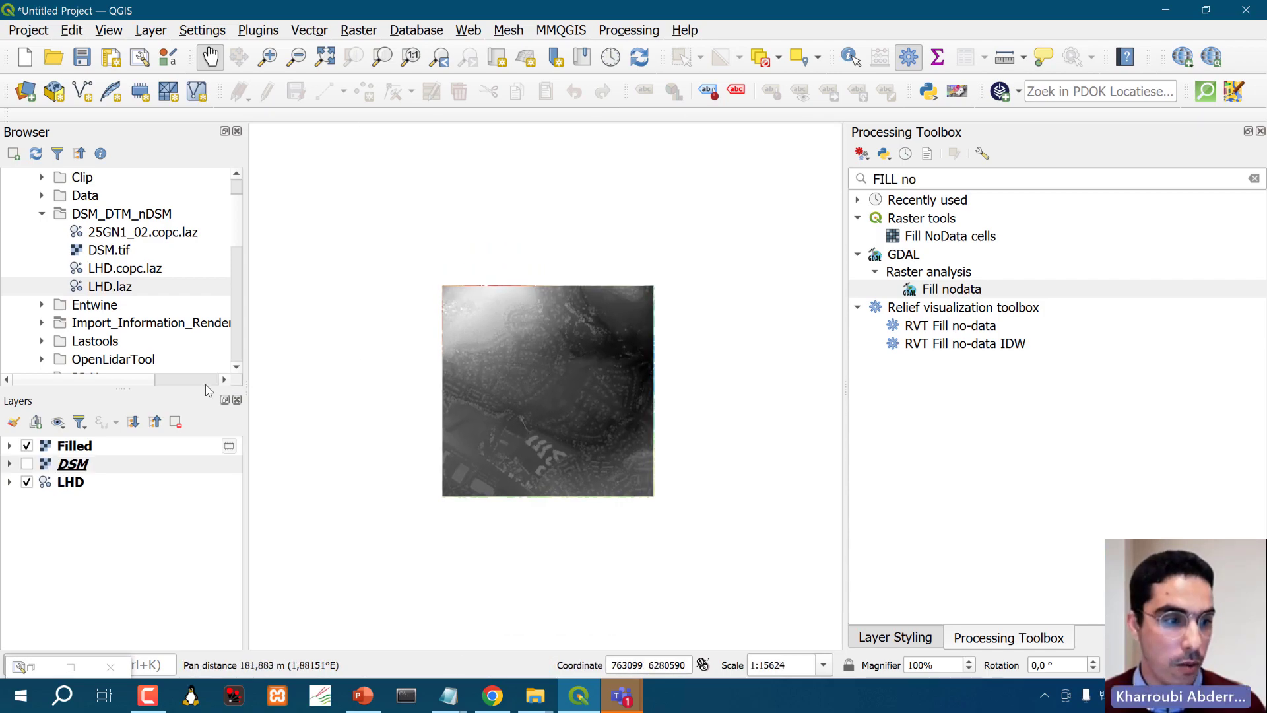
Rename the Filled layer to FilledDSM and toggle its visibility to compare it with the point cloud beneath.
click(95, 453)
right_click(89, 453)
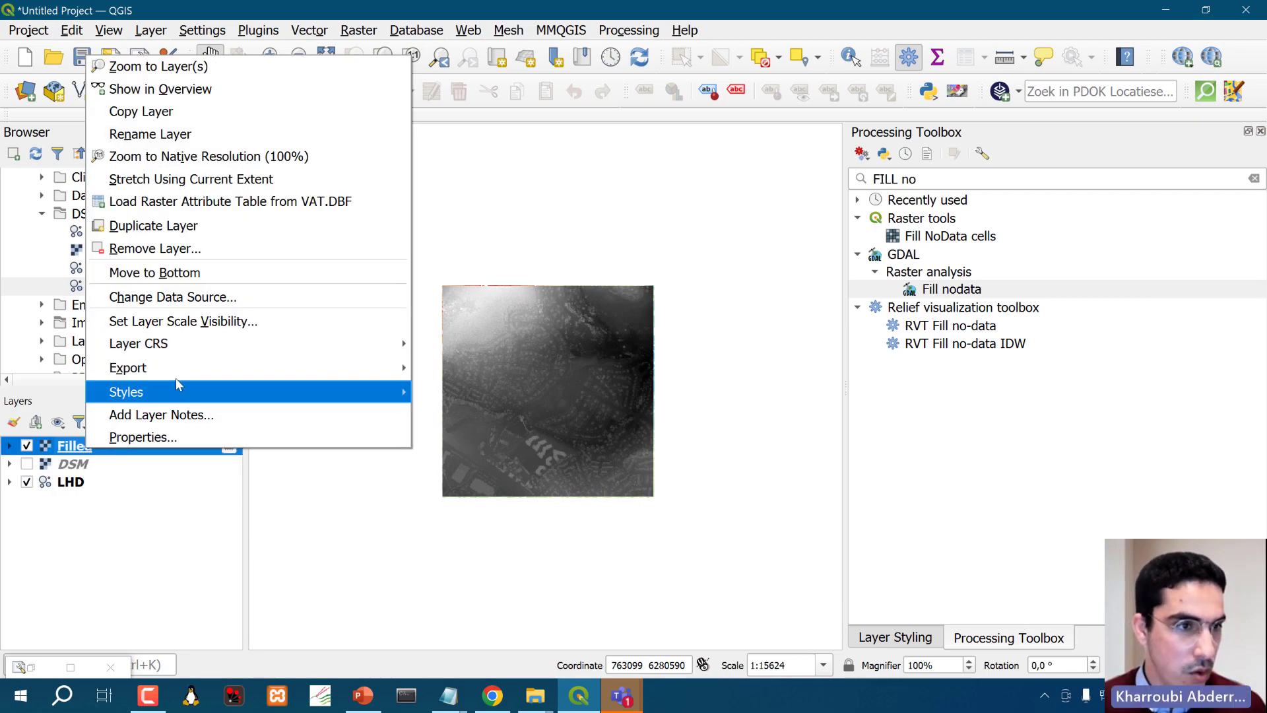
click(163, 134)
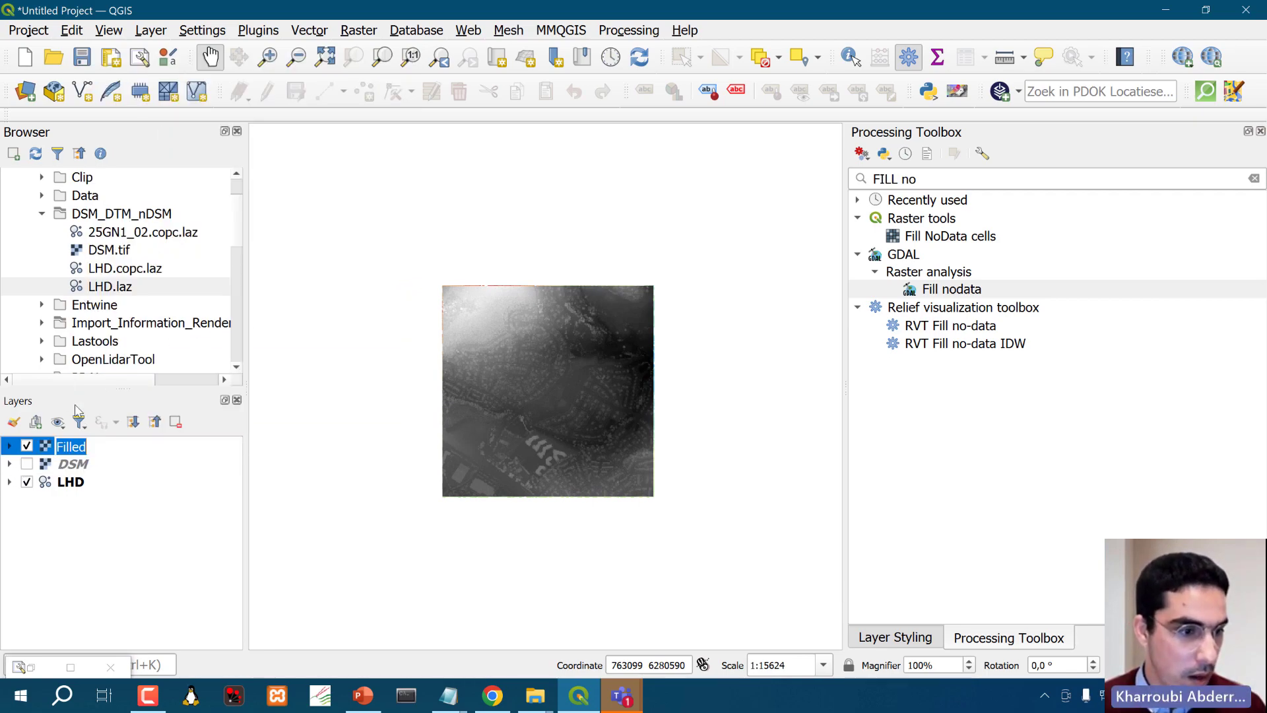
click(91, 447)
text(DSM)
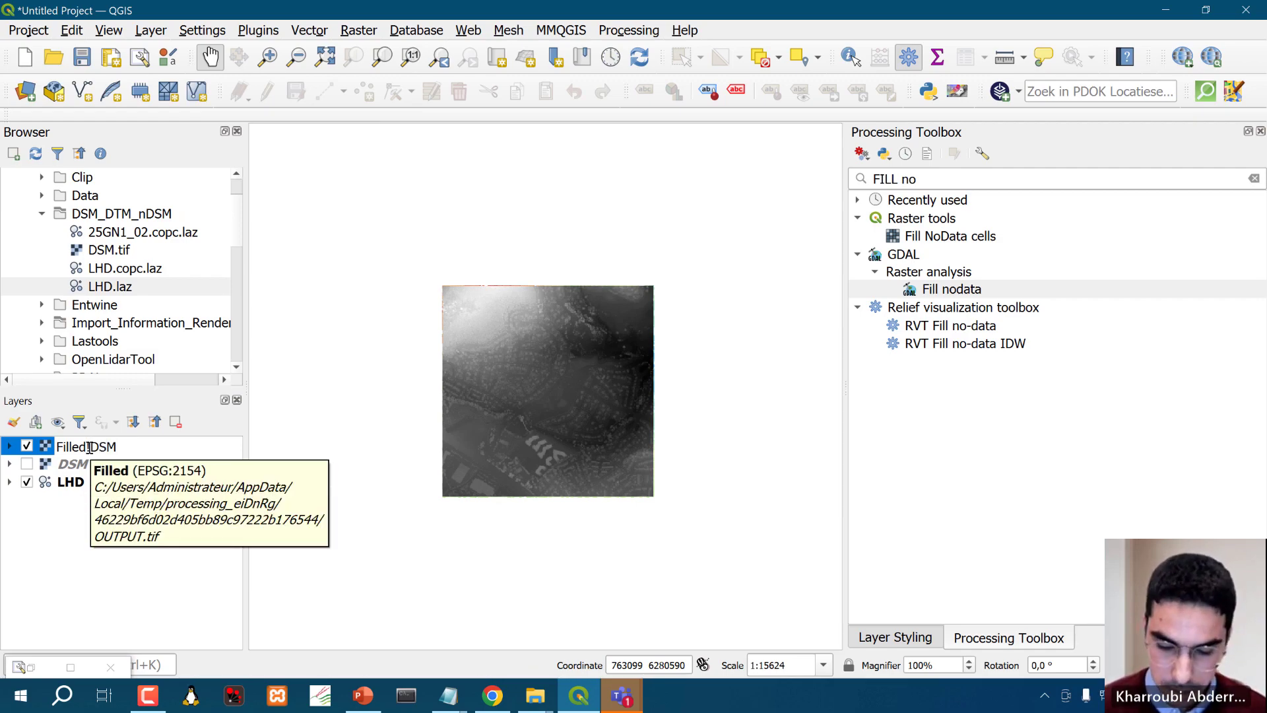
click(89, 448)
key(BackSpace)
key(Return)
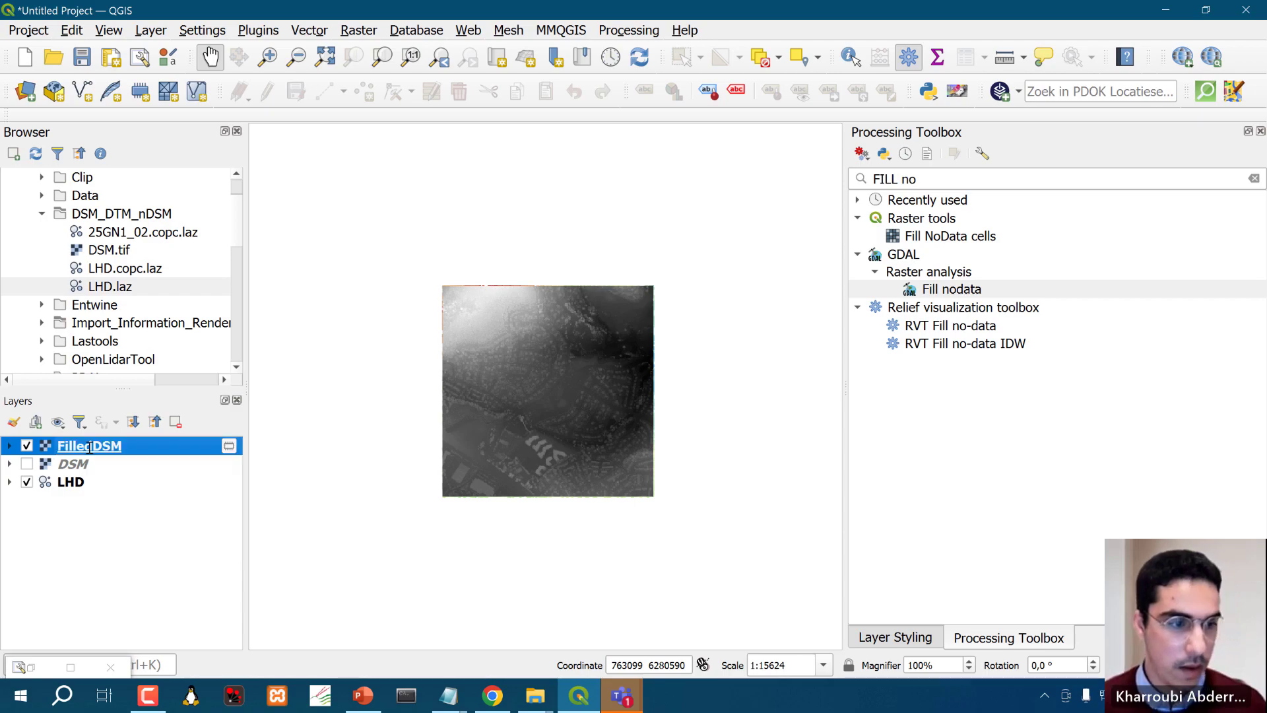
click(27, 447)
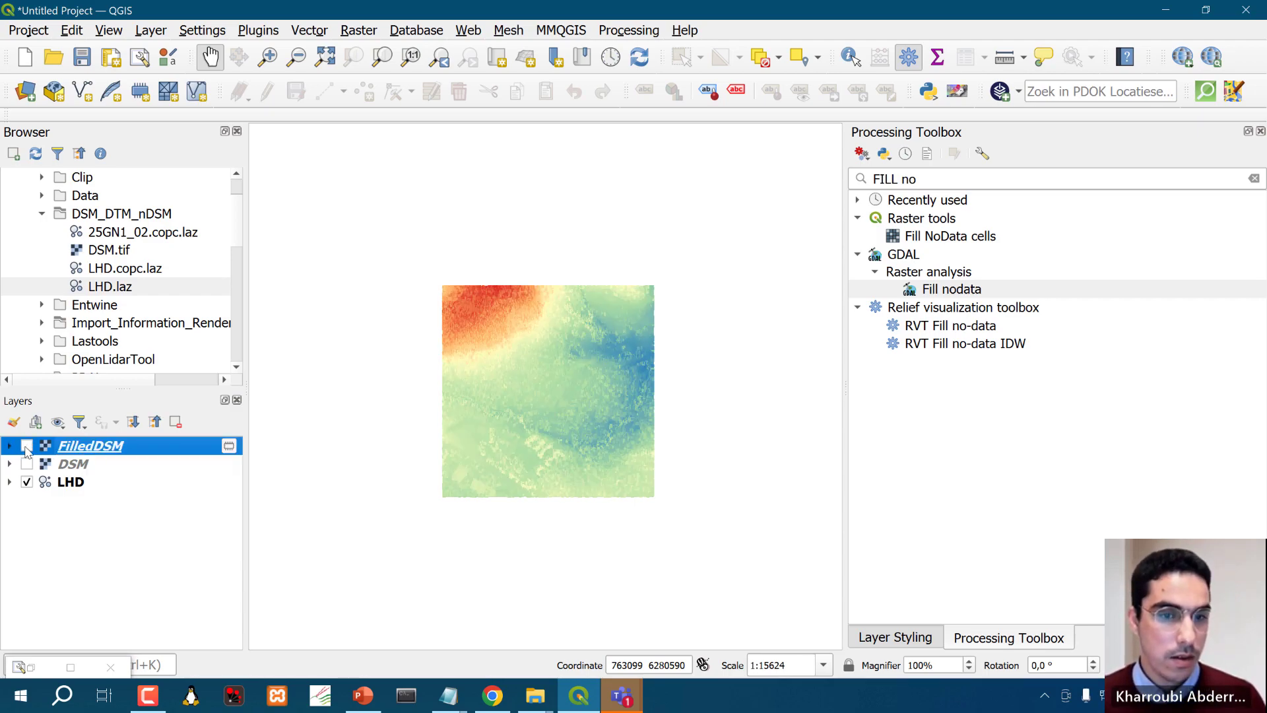
click(27, 447)
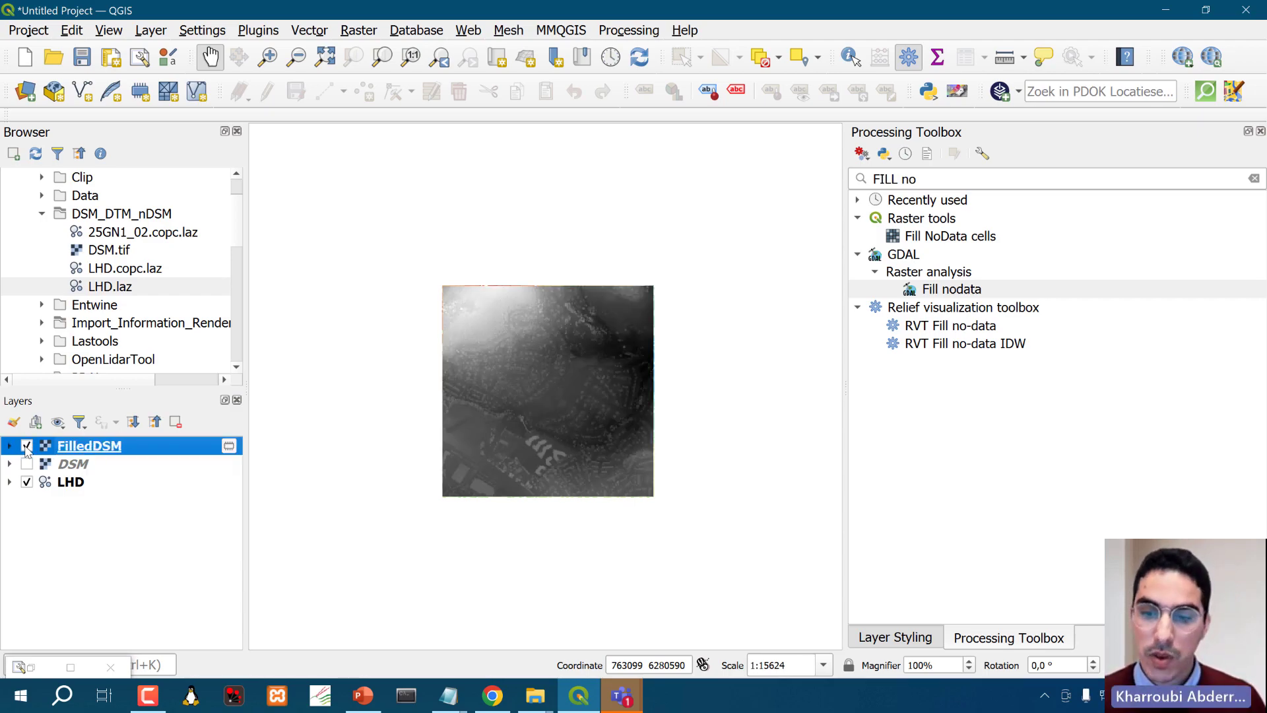
Clear the algorithm search and set up the point cloud Export to raster tool for LHD, with attribute Z and resolution 0.5.
click(899, 639)
click(990, 639)
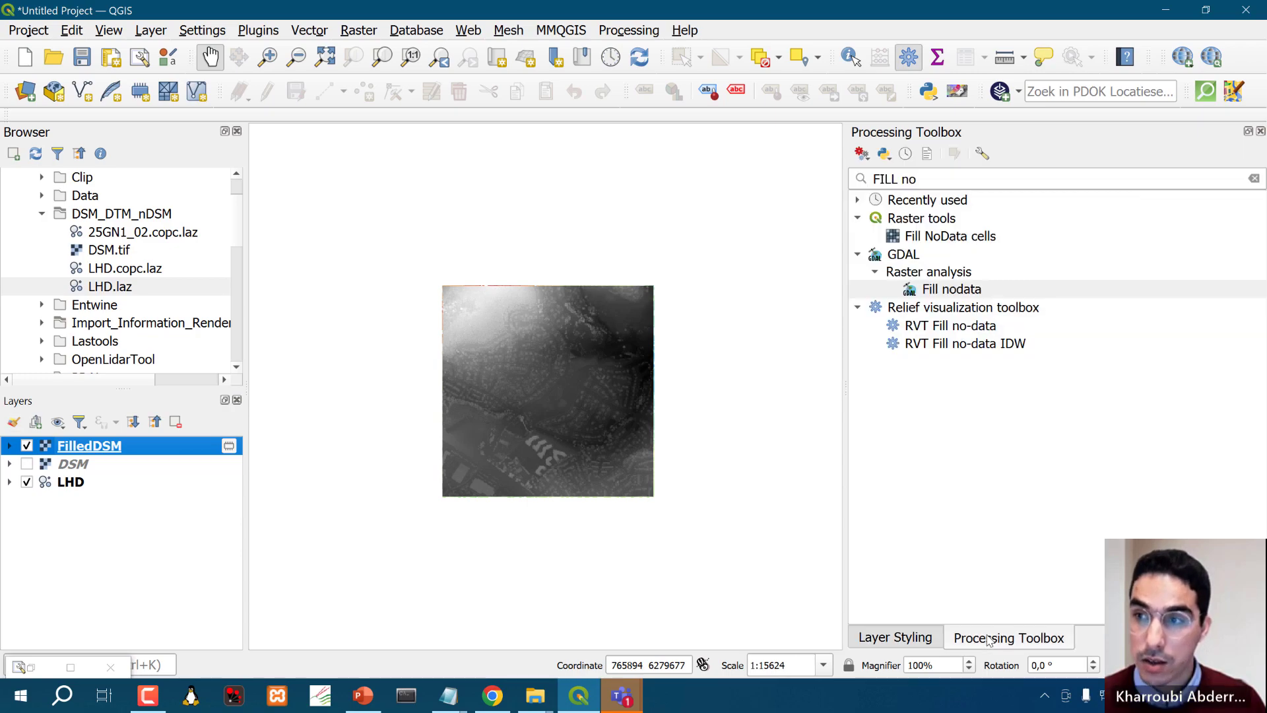
click(1255, 179)
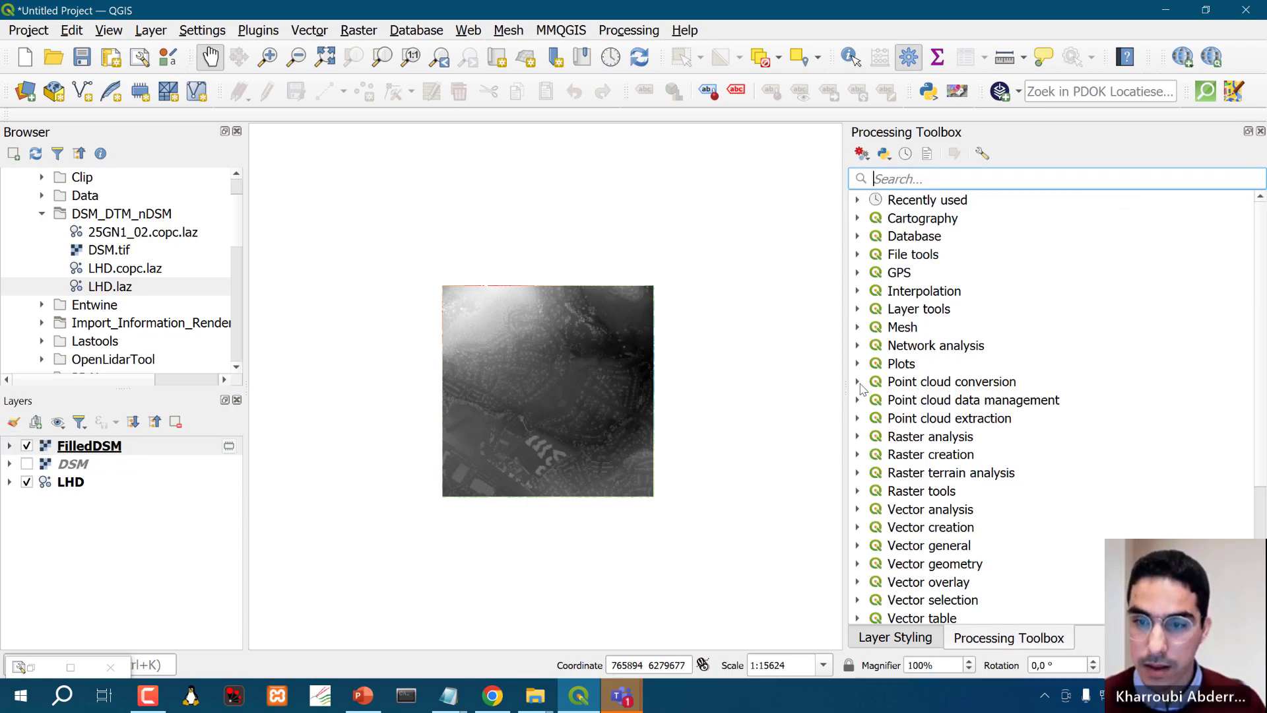
click(858, 383)
double_click(931, 420)
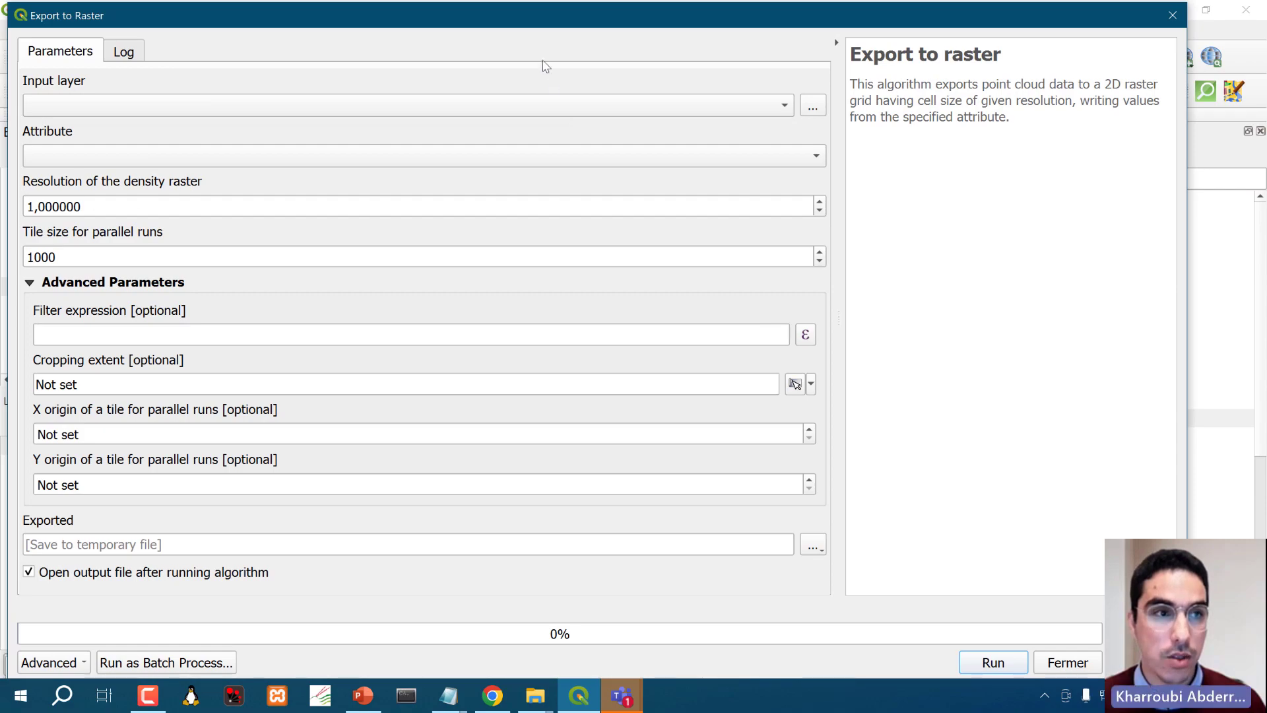
click(404, 109)
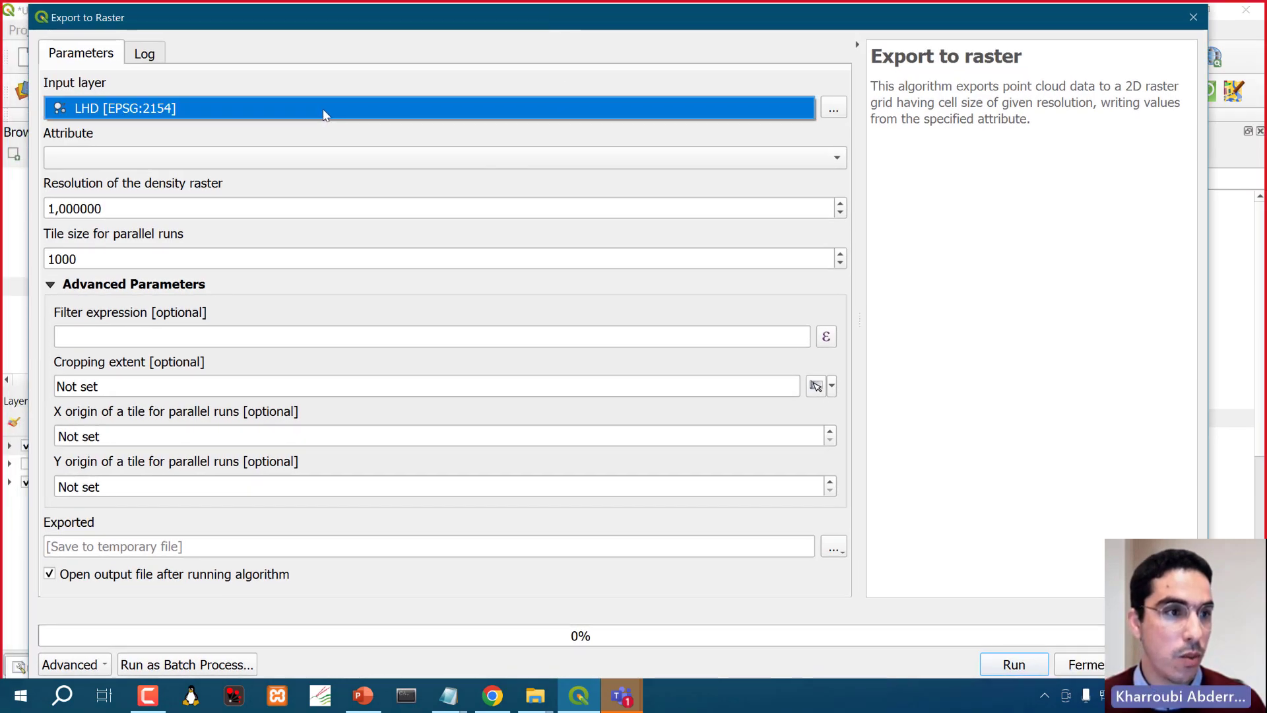
click(325, 109)
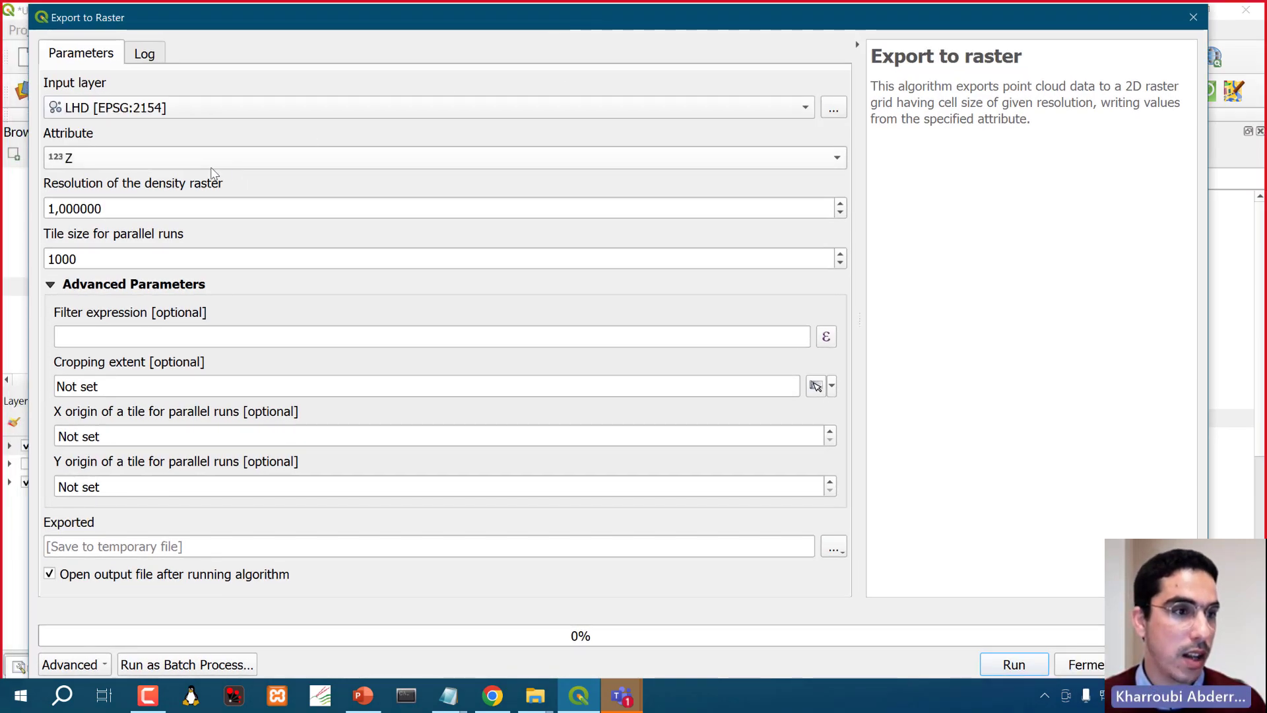
drag(133, 208, 19, 215)
text(0.5)
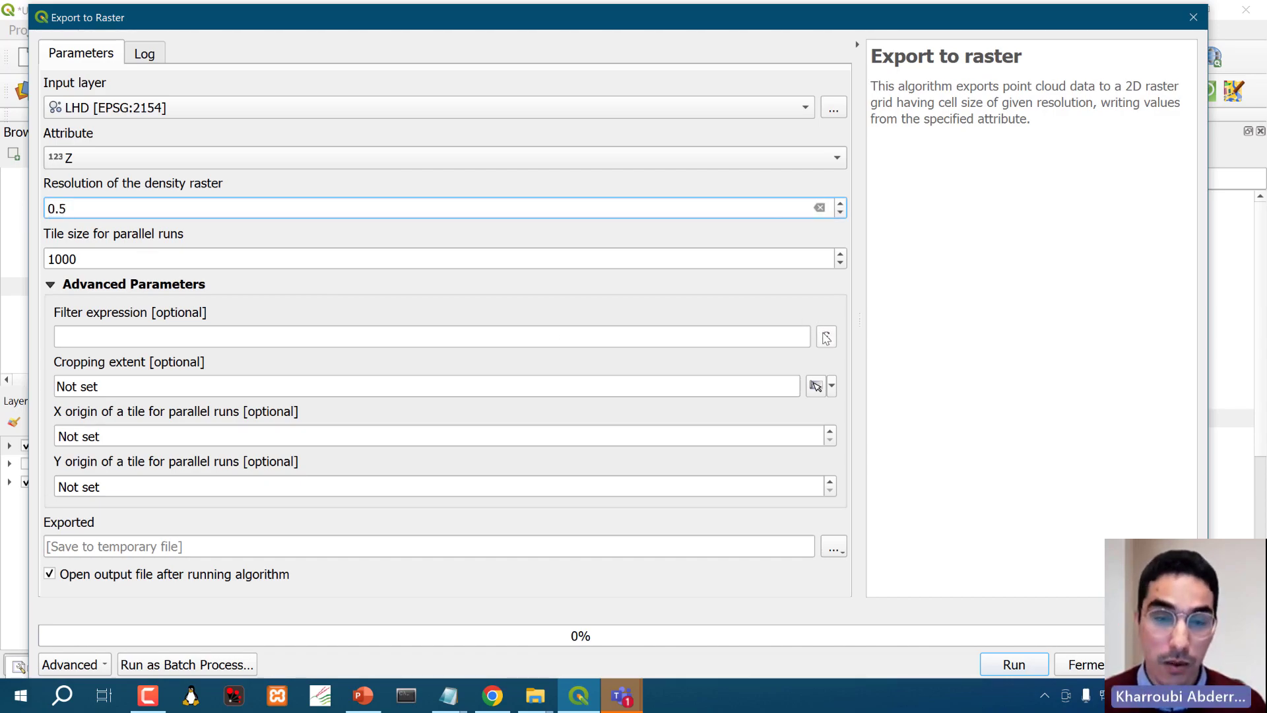
Restrict the raster export to ground points with the filter expression Classification = 2.
click(826, 336)
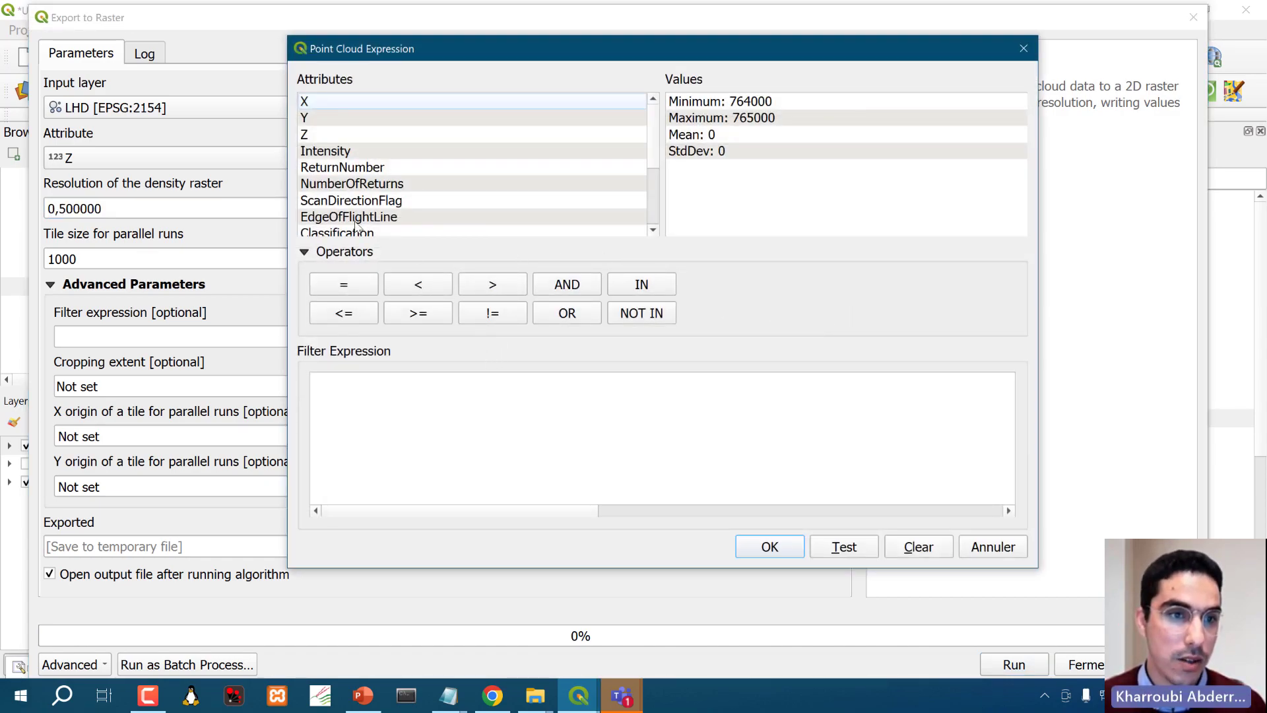
scroll(360, 228, down, 1)
click(357, 189)
double_click(357, 190)
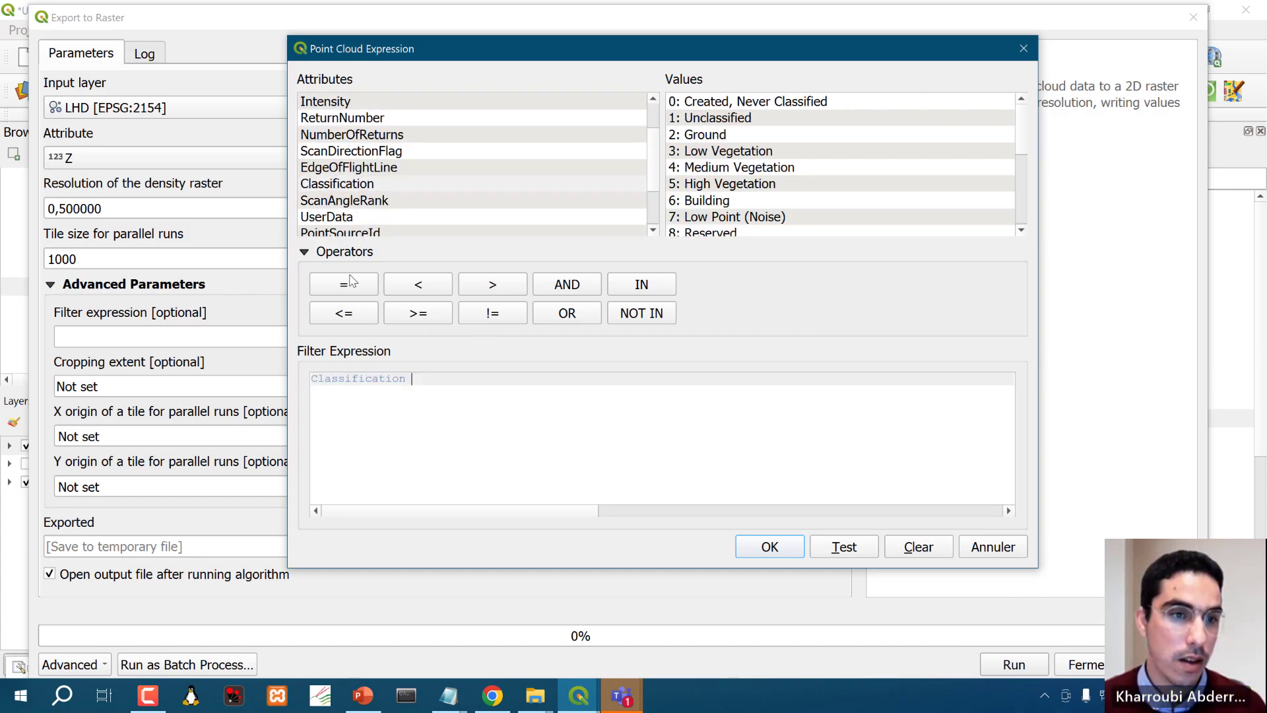
click(344, 284)
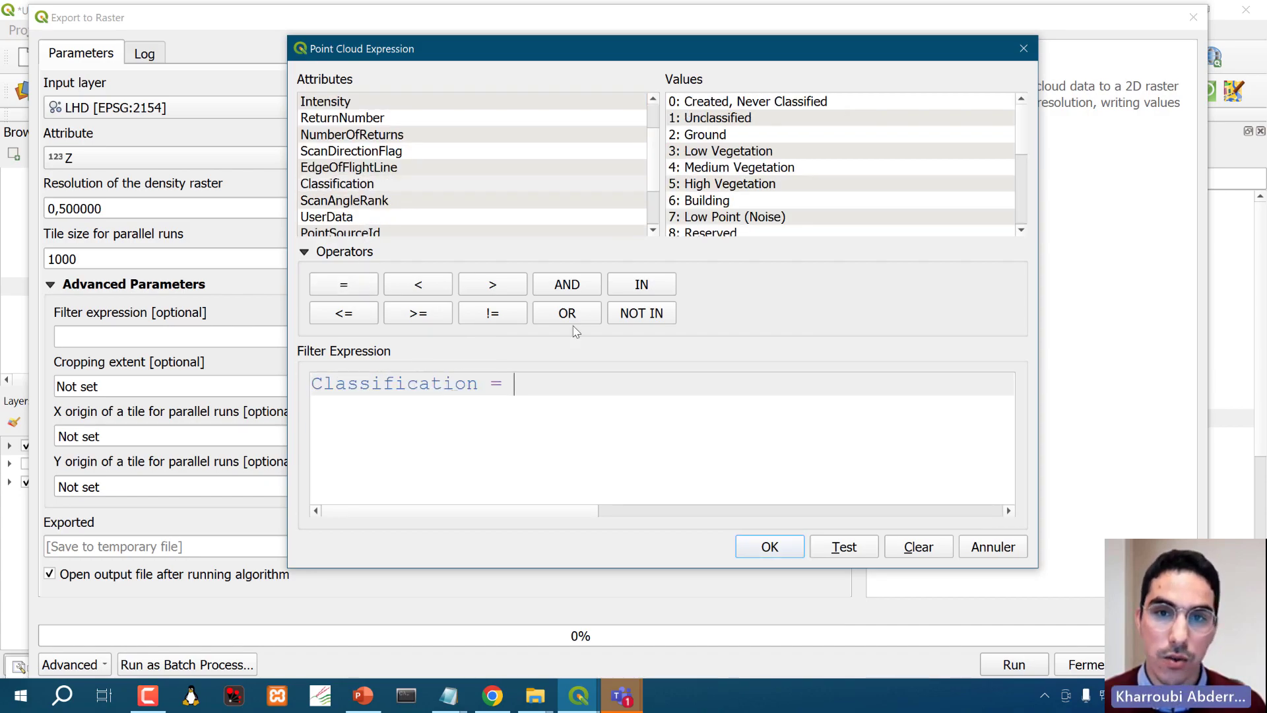
double_click(705, 135)
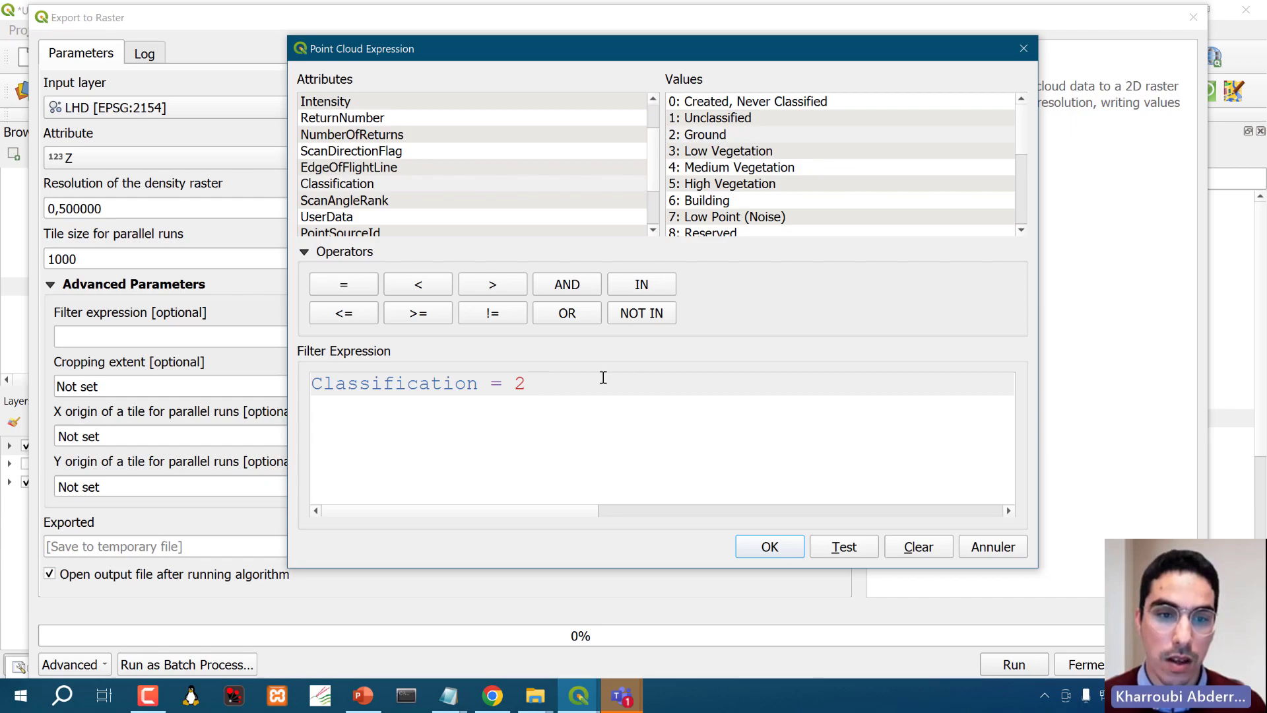
click(770, 547)
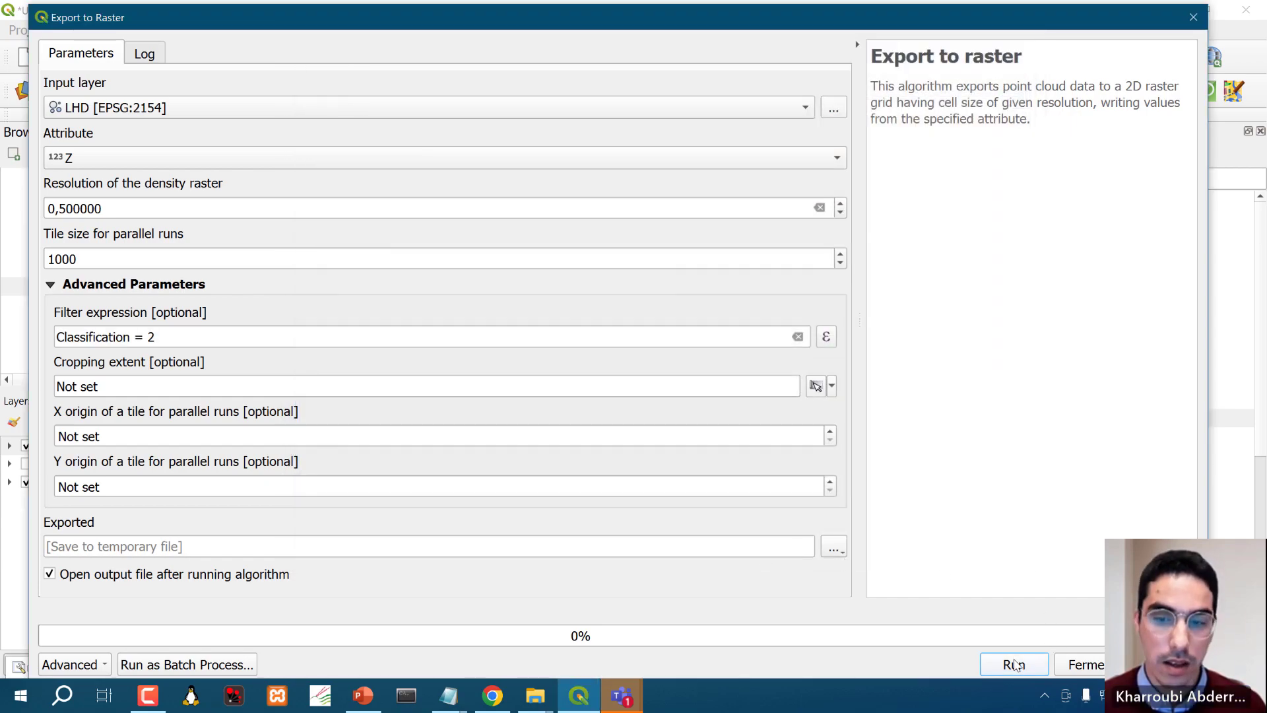
Save the export output as DTM.tif in the DSM_DTM_nDSM folder, run the algorithm and close its dialog.
click(834, 547)
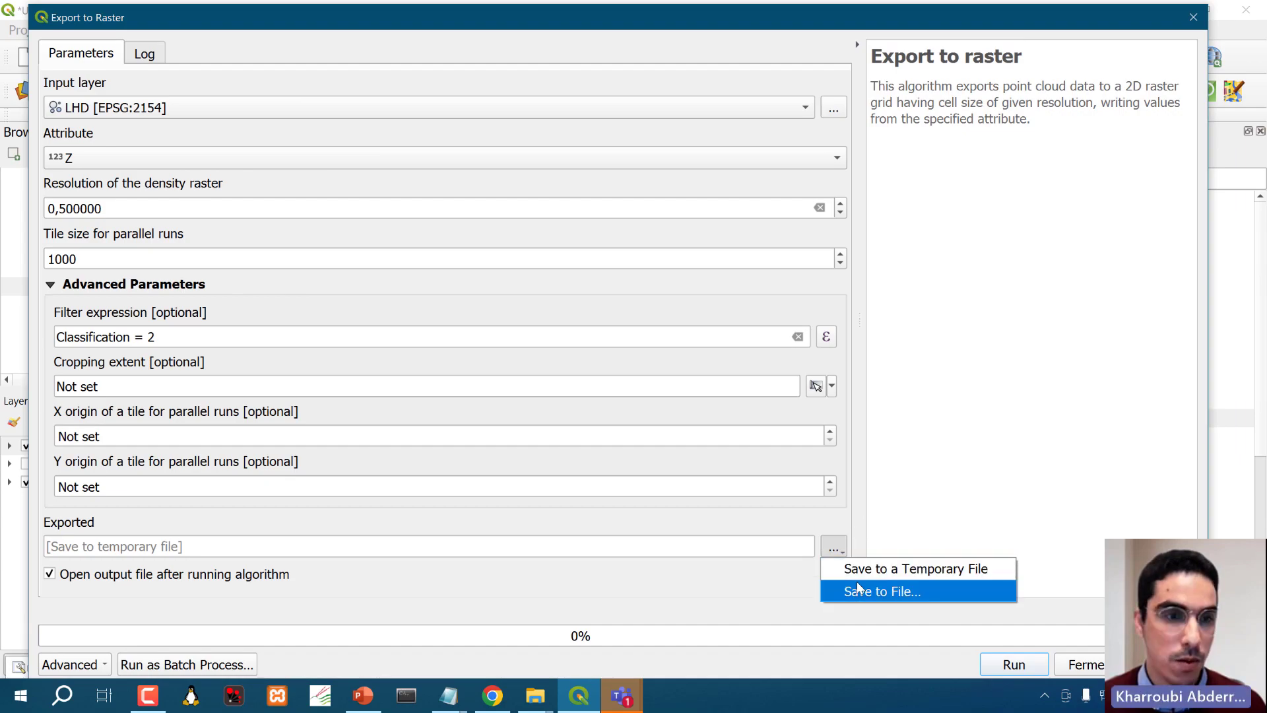
click(857, 585)
text(F)
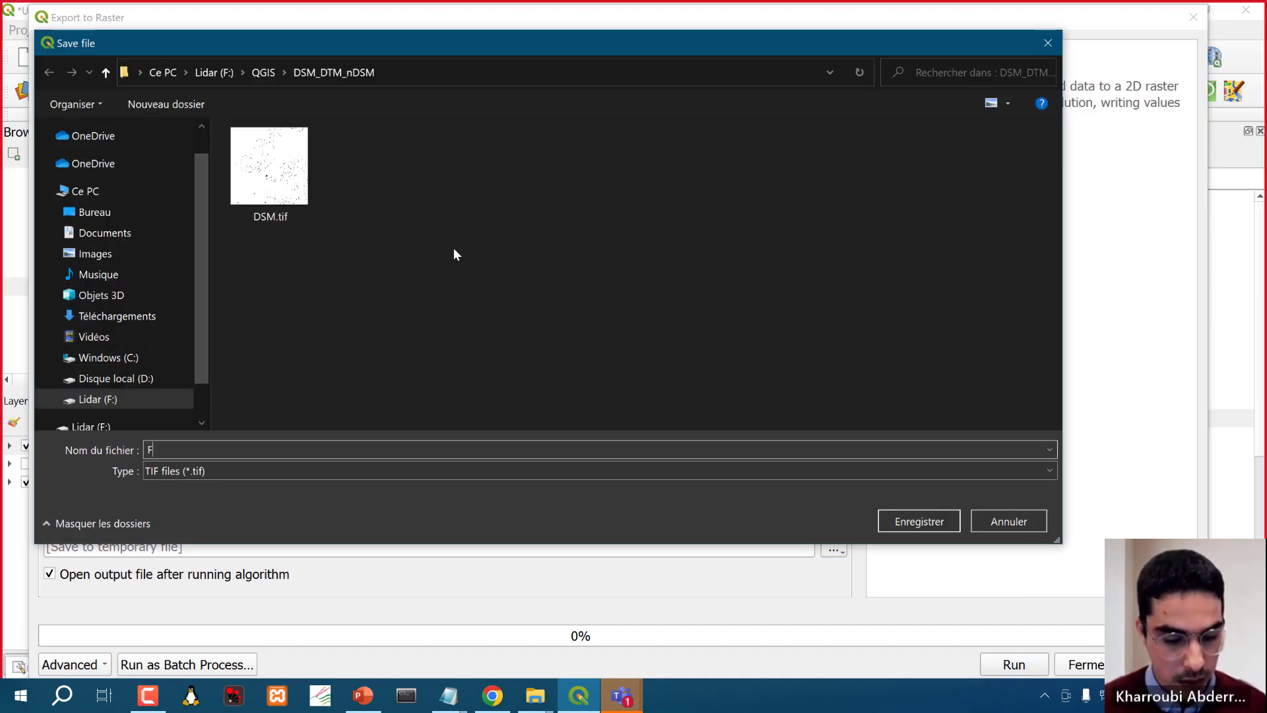
key(BackSpace)
text(DTL)
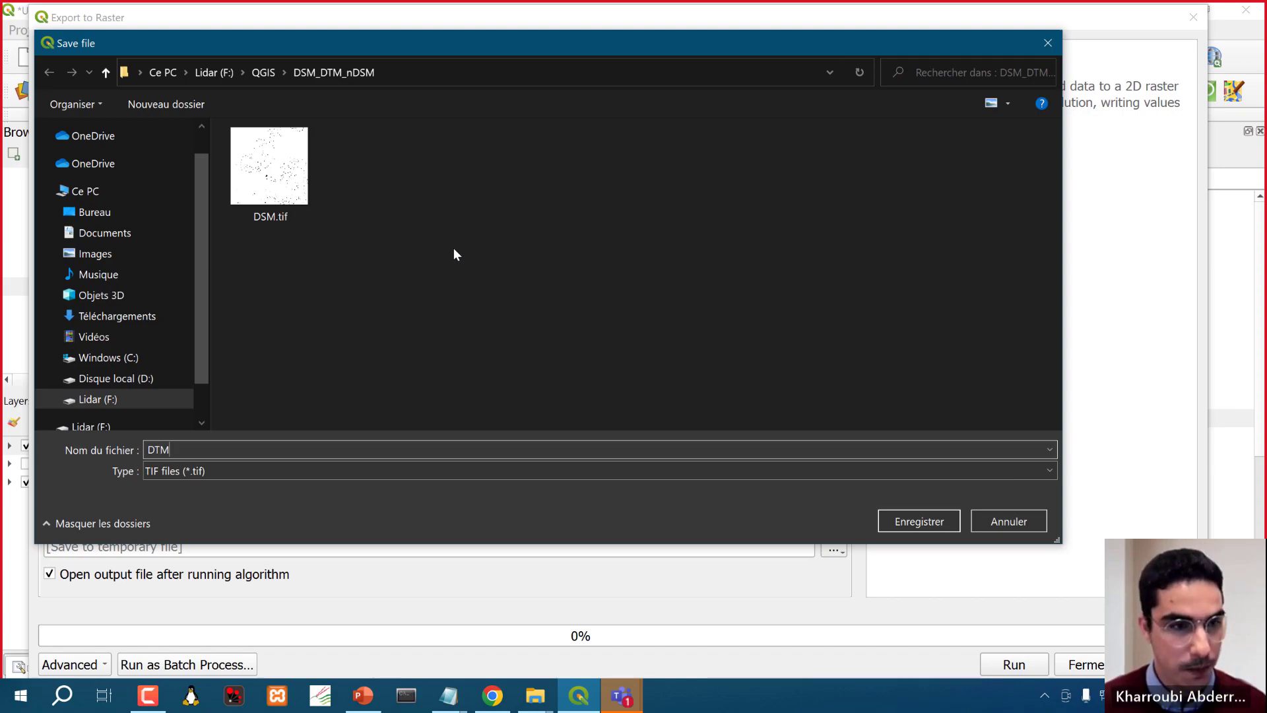
key(Return)
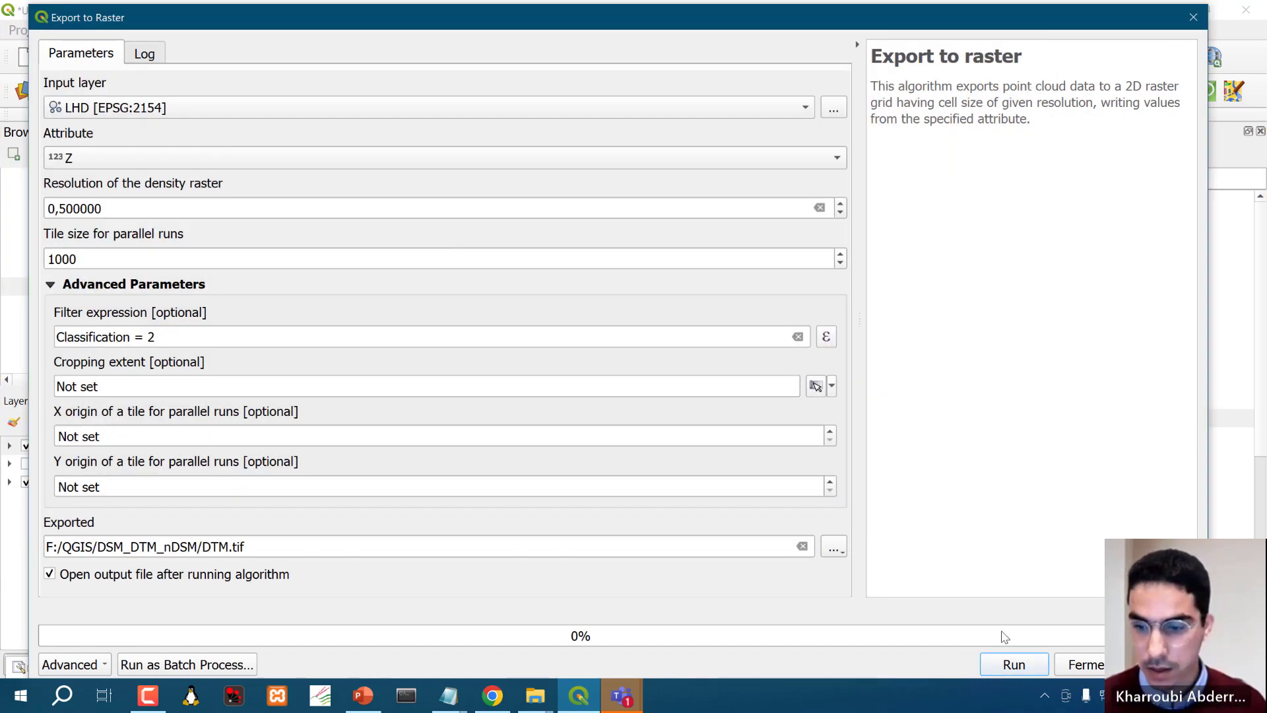
click(1015, 664)
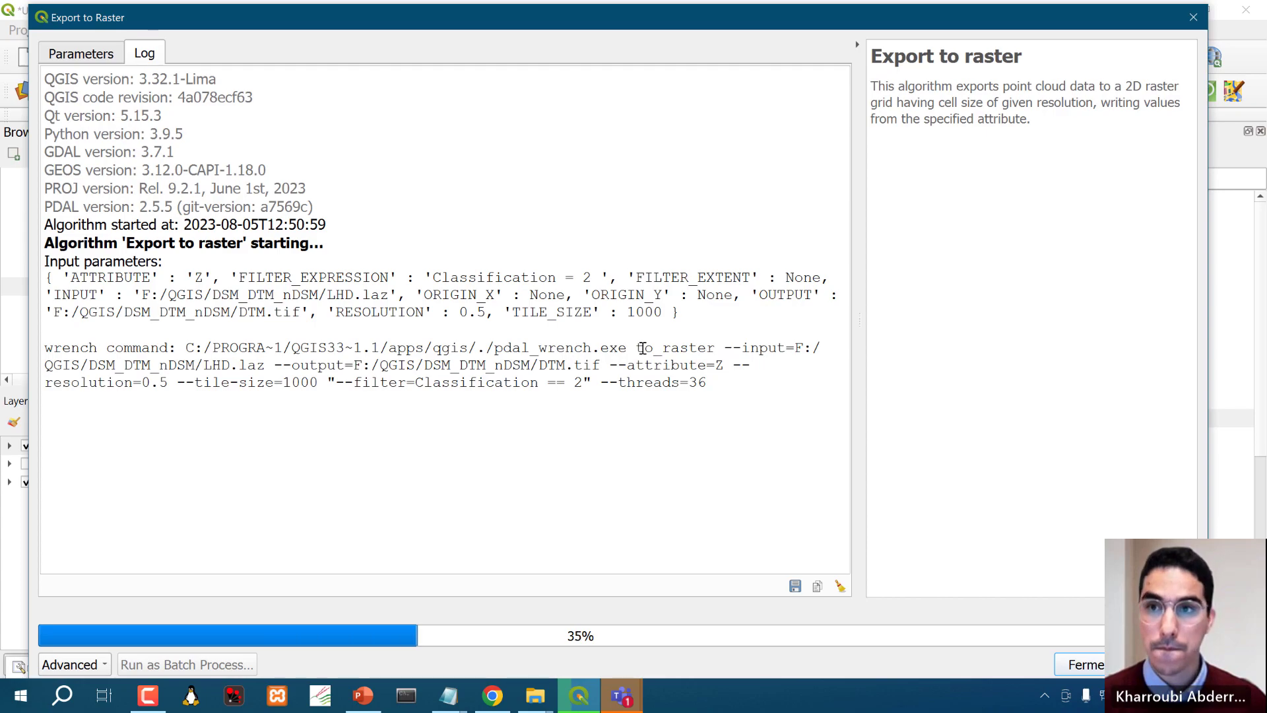
scroll(1037, 139, up, 4)
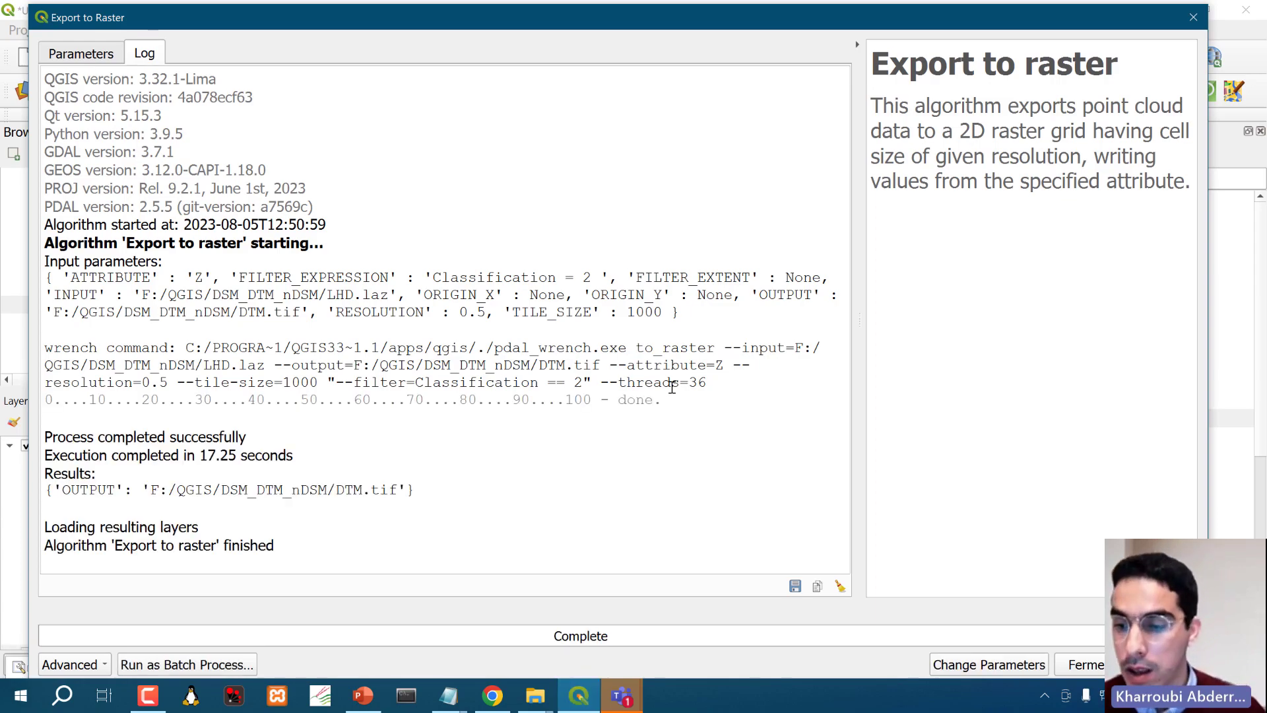
click(1097, 657)
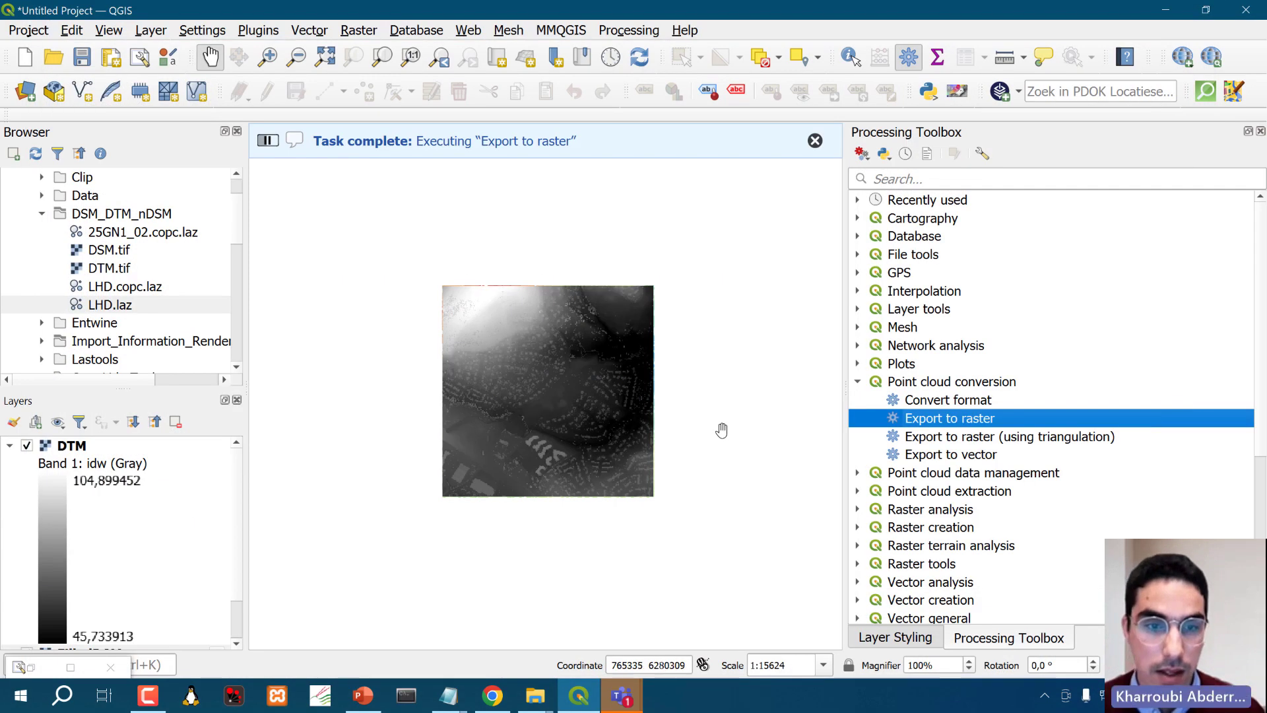
Collapse the DTM layer's legend and hide the FilledDSM and LHD layers so only the DTM shows.
click(10, 447)
click(27, 465)
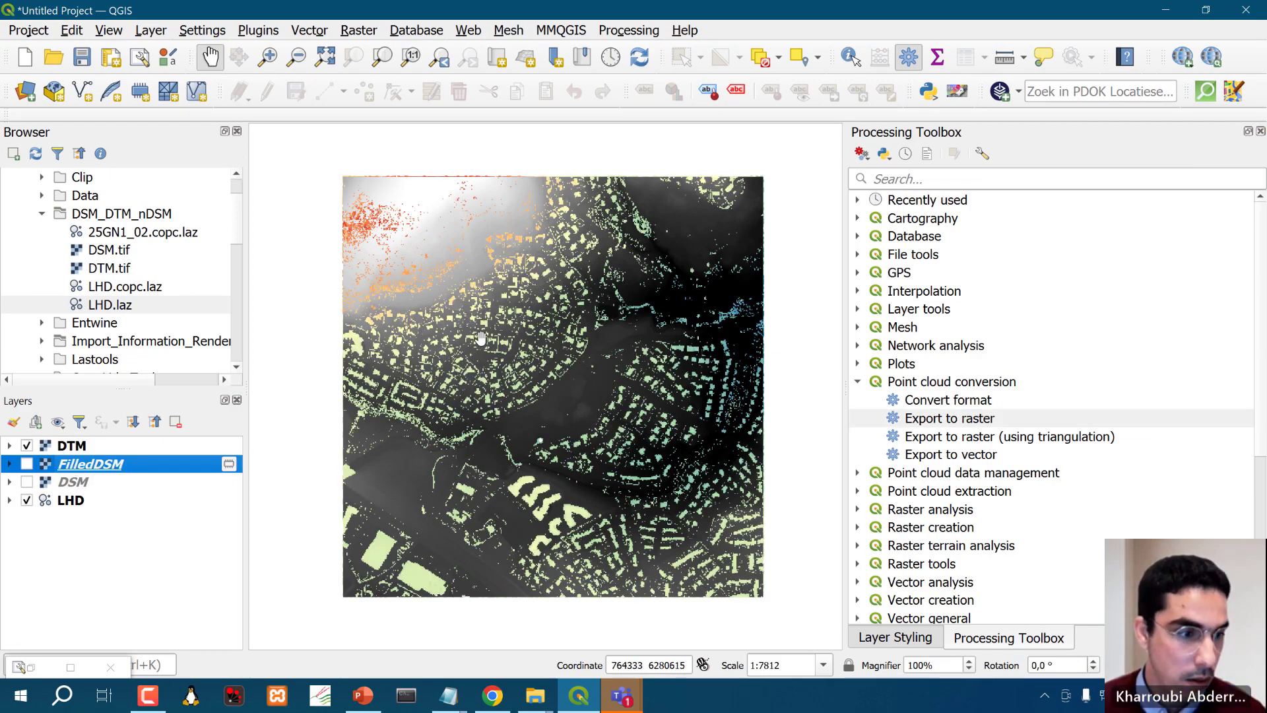
click(27, 502)
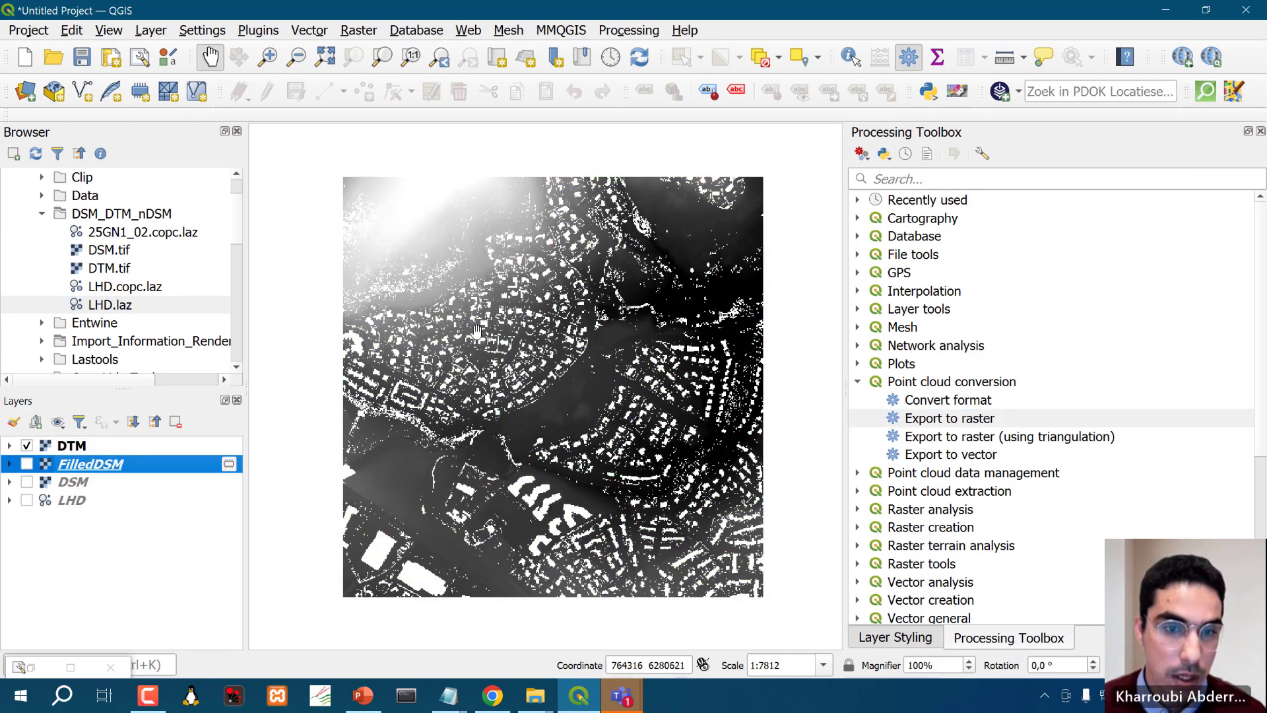
Examine the no-data gaps across the DTM raster, both in close-up and over the whole extent.
scroll(448, 295, up, 1)
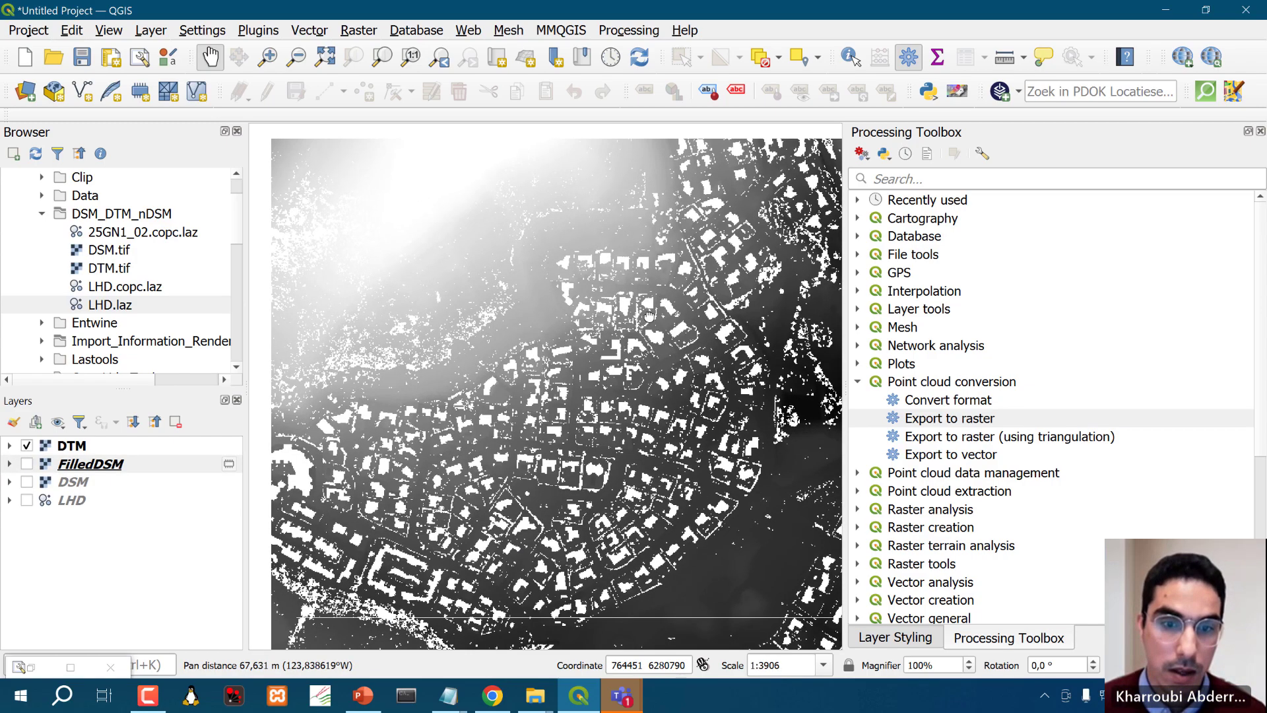
drag(611, 333, 658, 302)
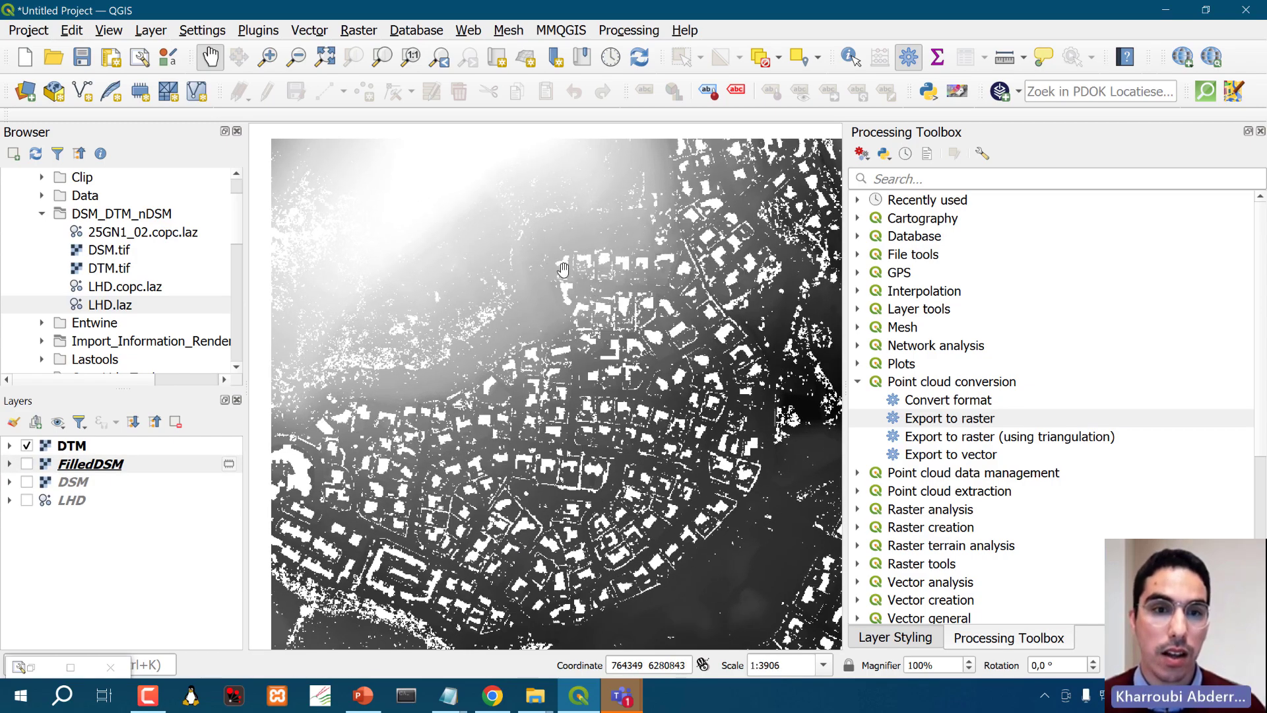
scroll(479, 259, down, 2)
drag(581, 321, 571, 312)
scroll(551, 349, up, 1)
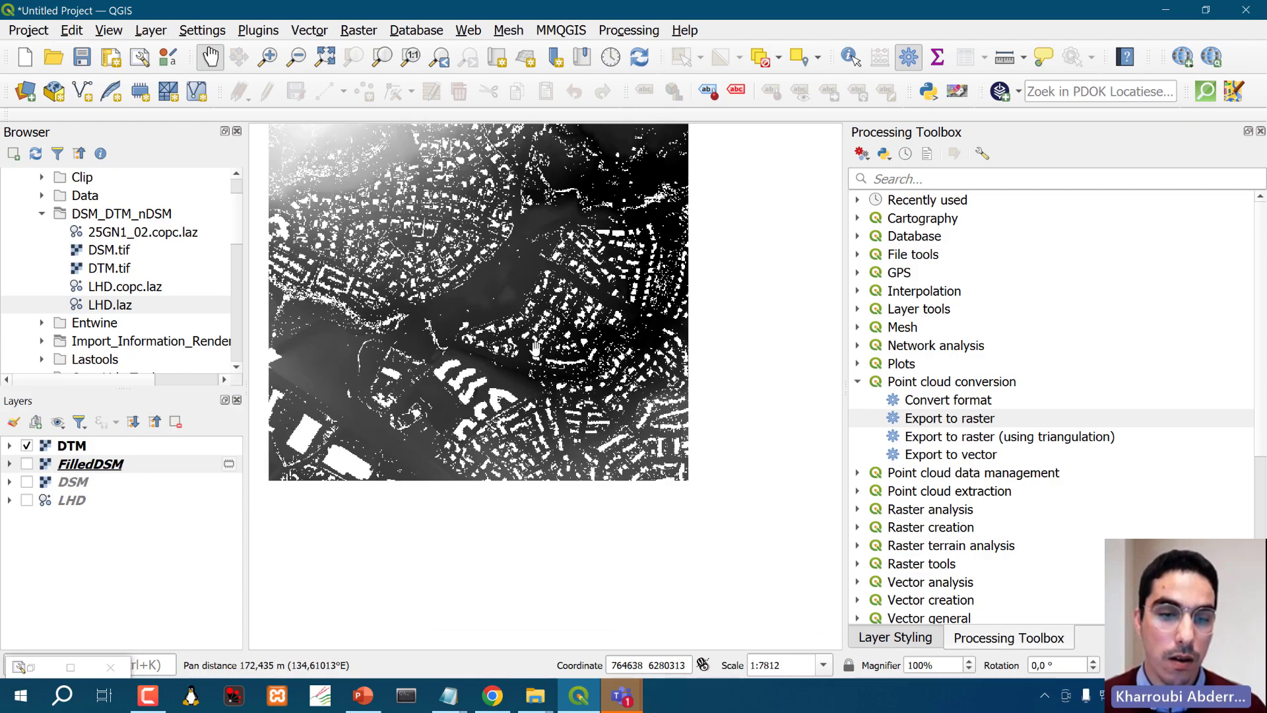
scroll(536, 357, up, 1)
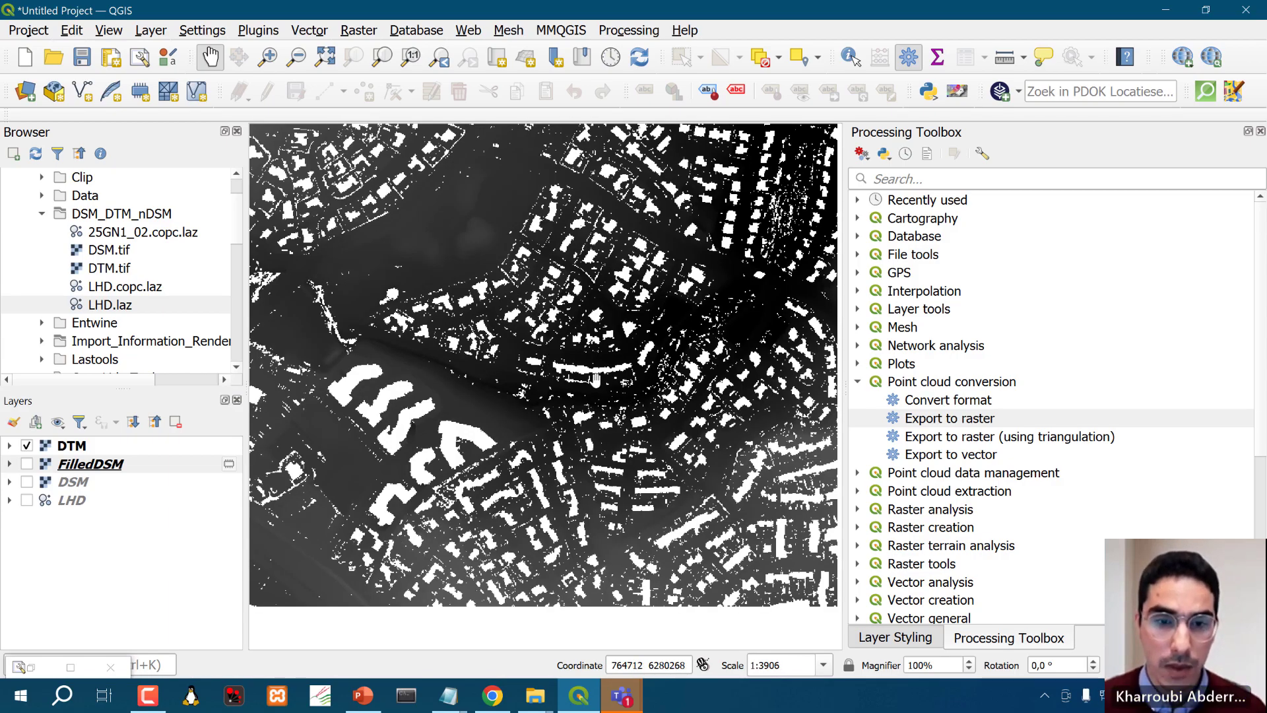
scroll(594, 378, down, 1)
drag(535, 328, 582, 400)
Set up GDAL Fill nodata on the FilledDSM layer with a maximum search distance of 100 pixels and 10 smoothing iterations.
click(944, 173)
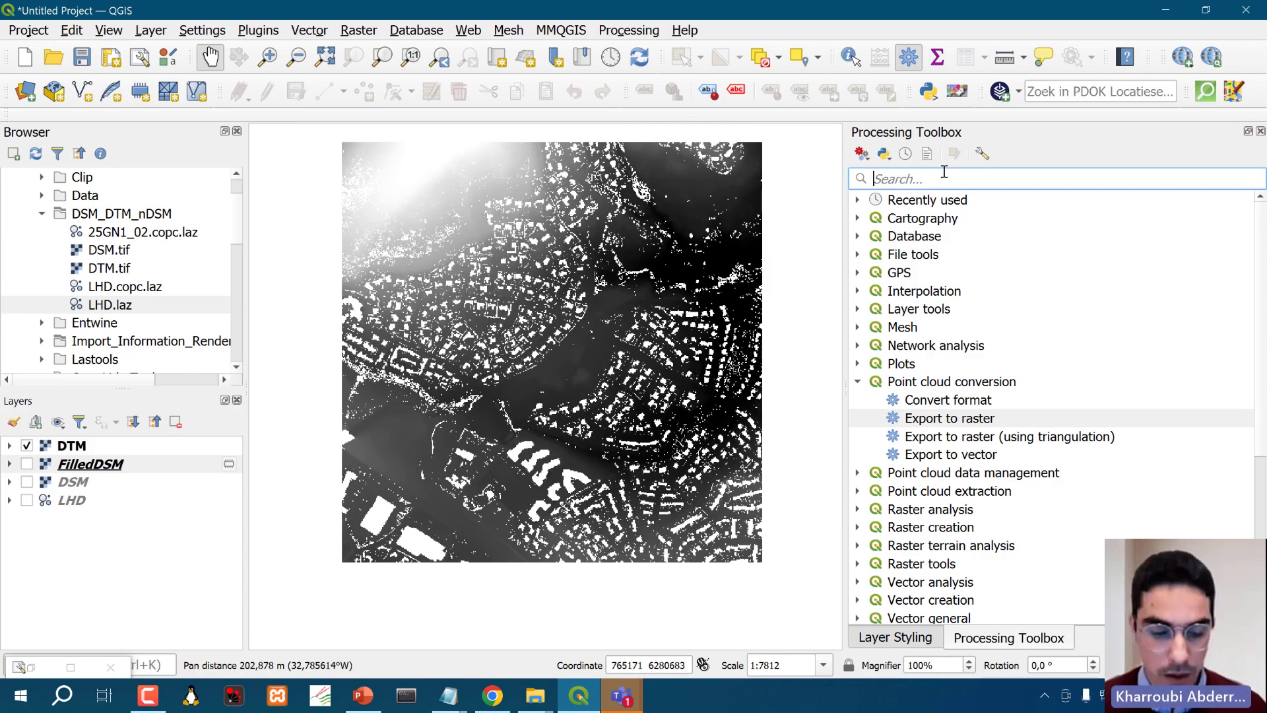
text(fill n)
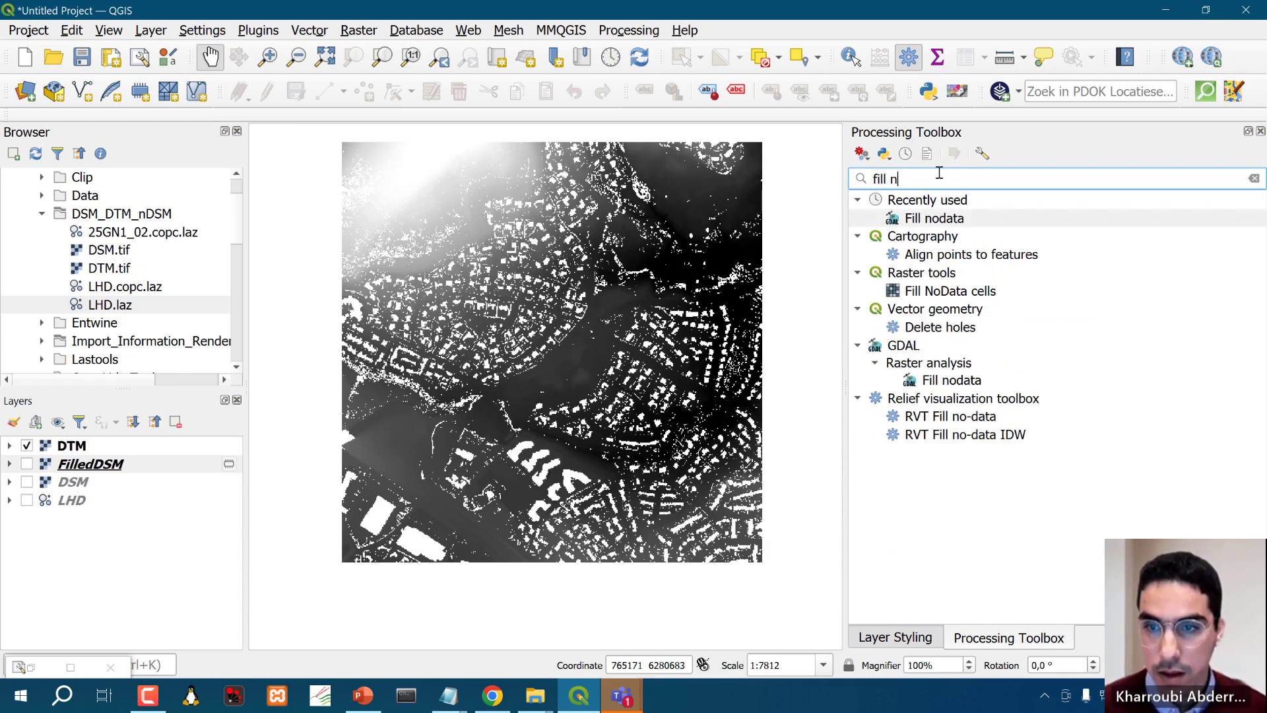
text(o)
double_click(924, 218)
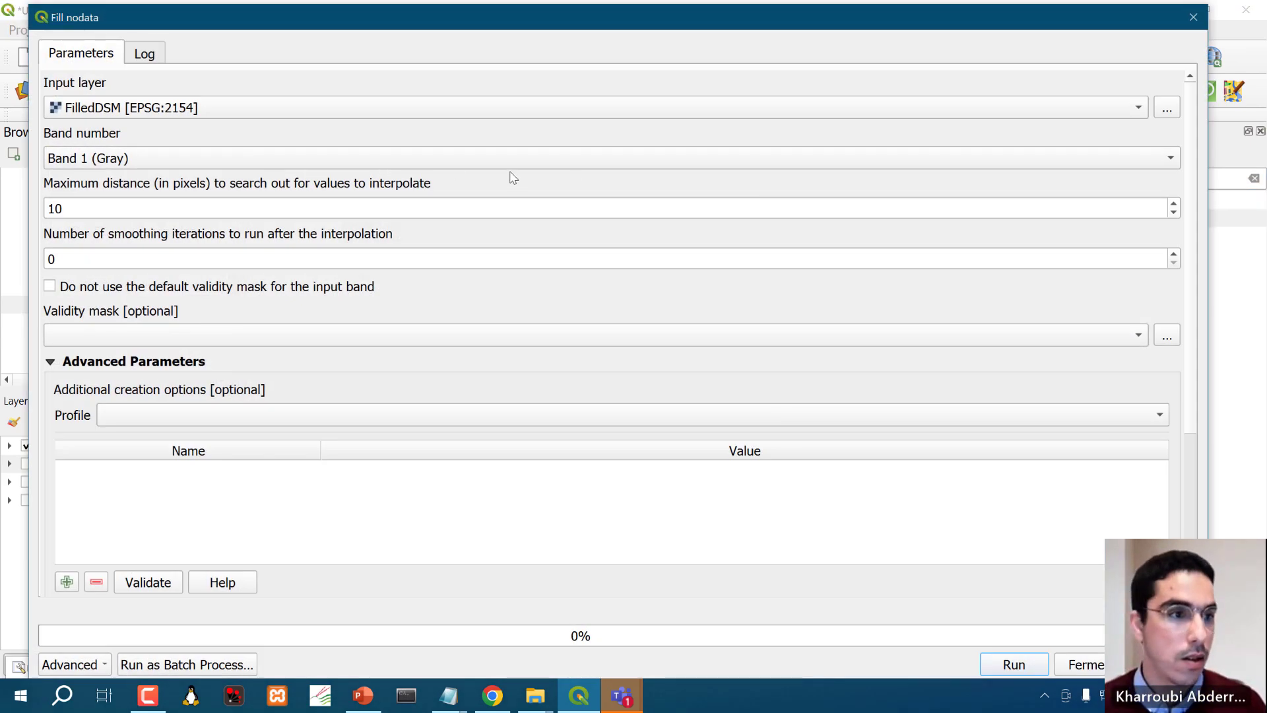
click(90, 210)
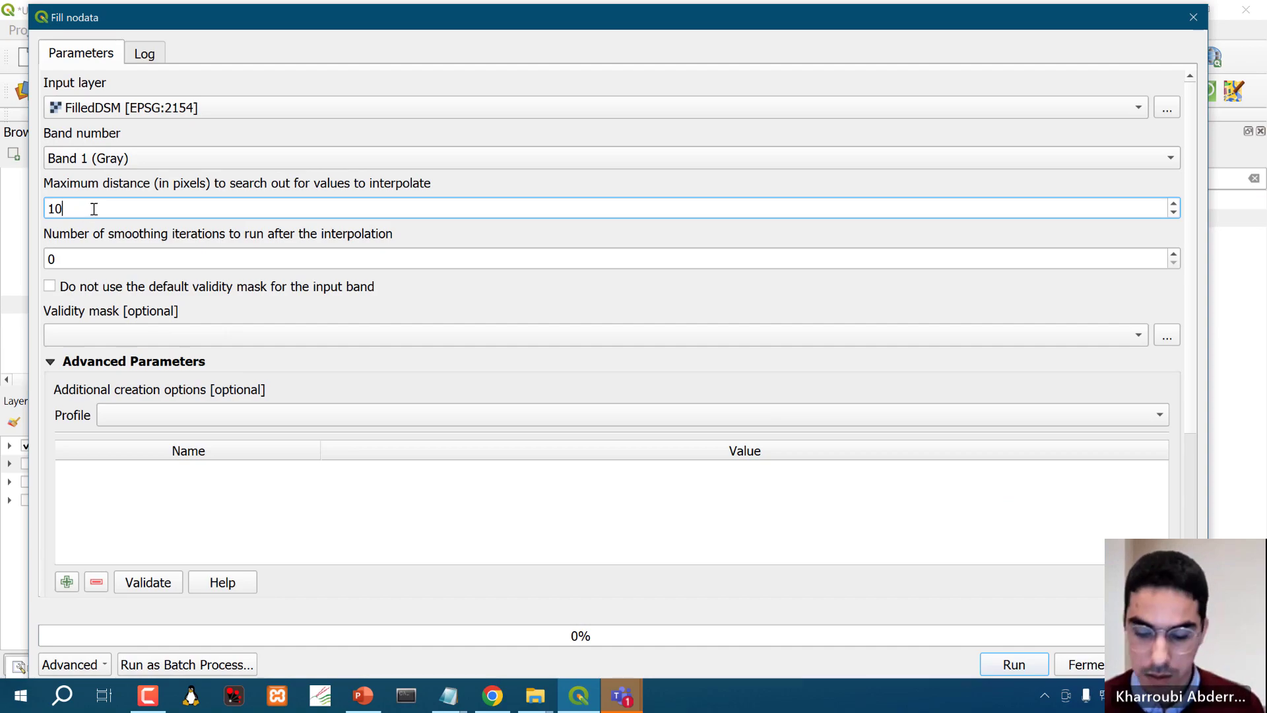
text(0)
double_click(79, 255)
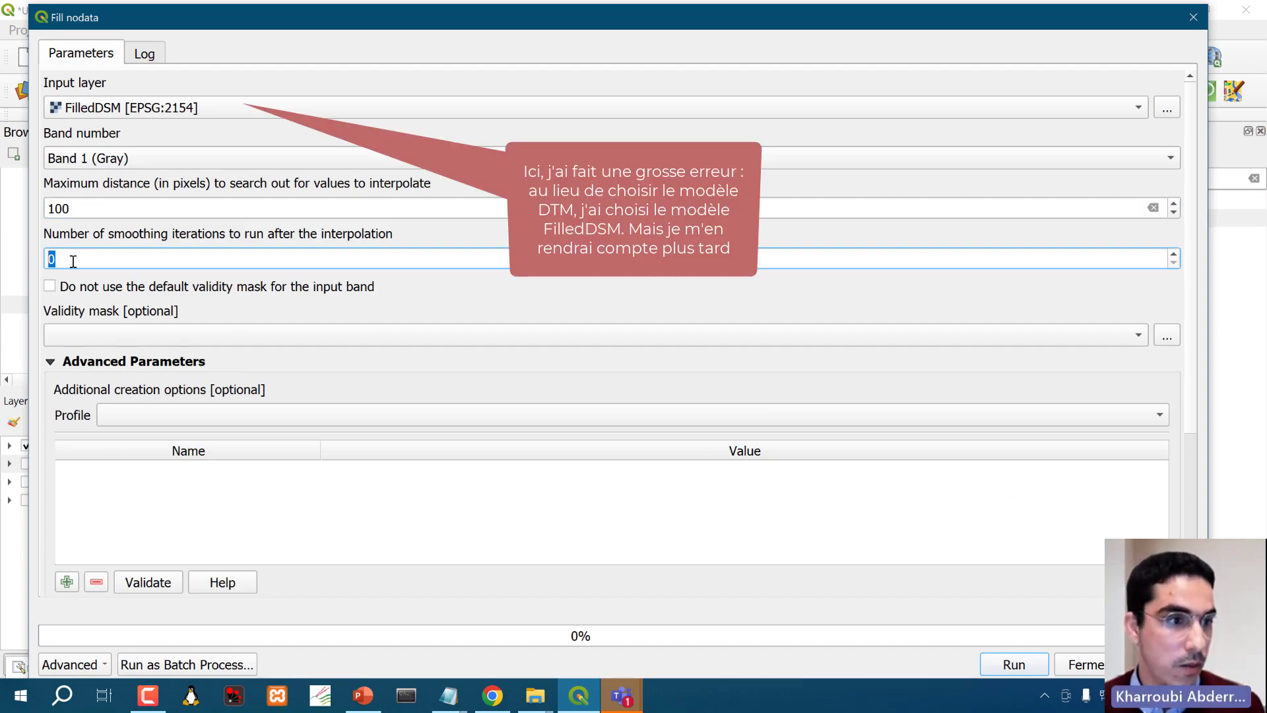
text(10)
Run the no-data fill to a temporary layer, close its dialog and inspect the filled raster.
click(1027, 667)
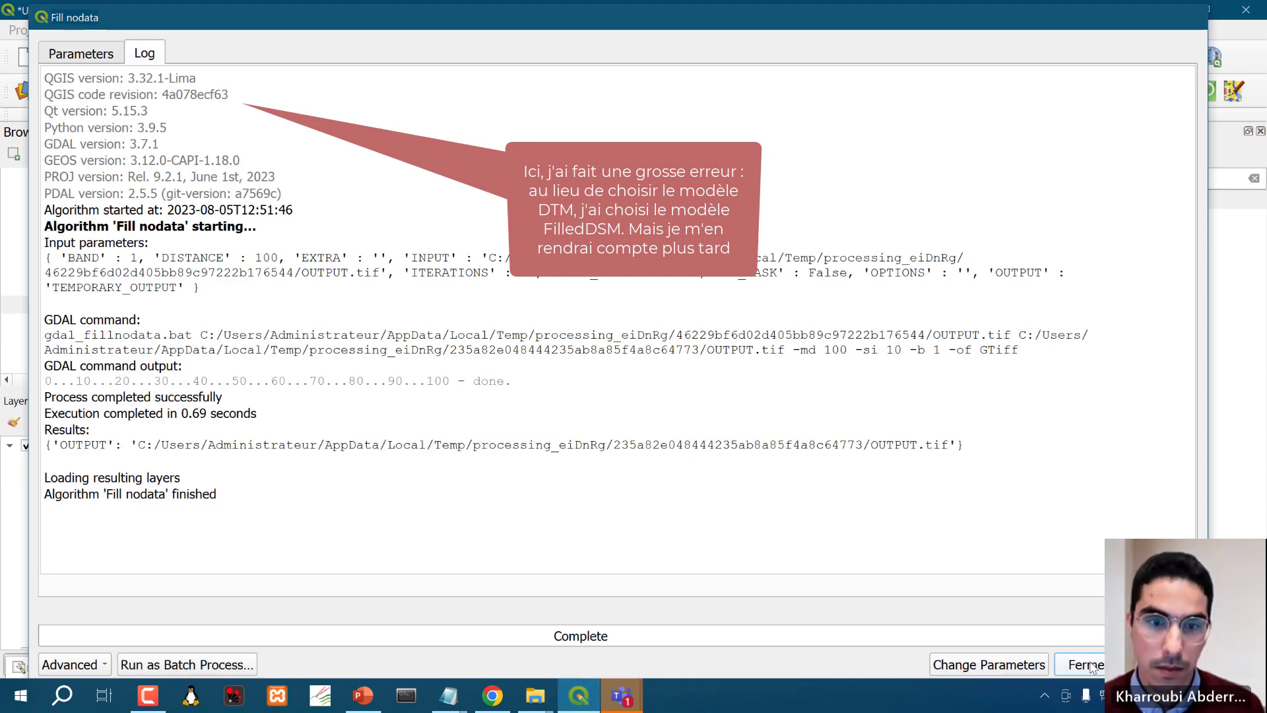
click(1081, 665)
drag(625, 327, 512, 309)
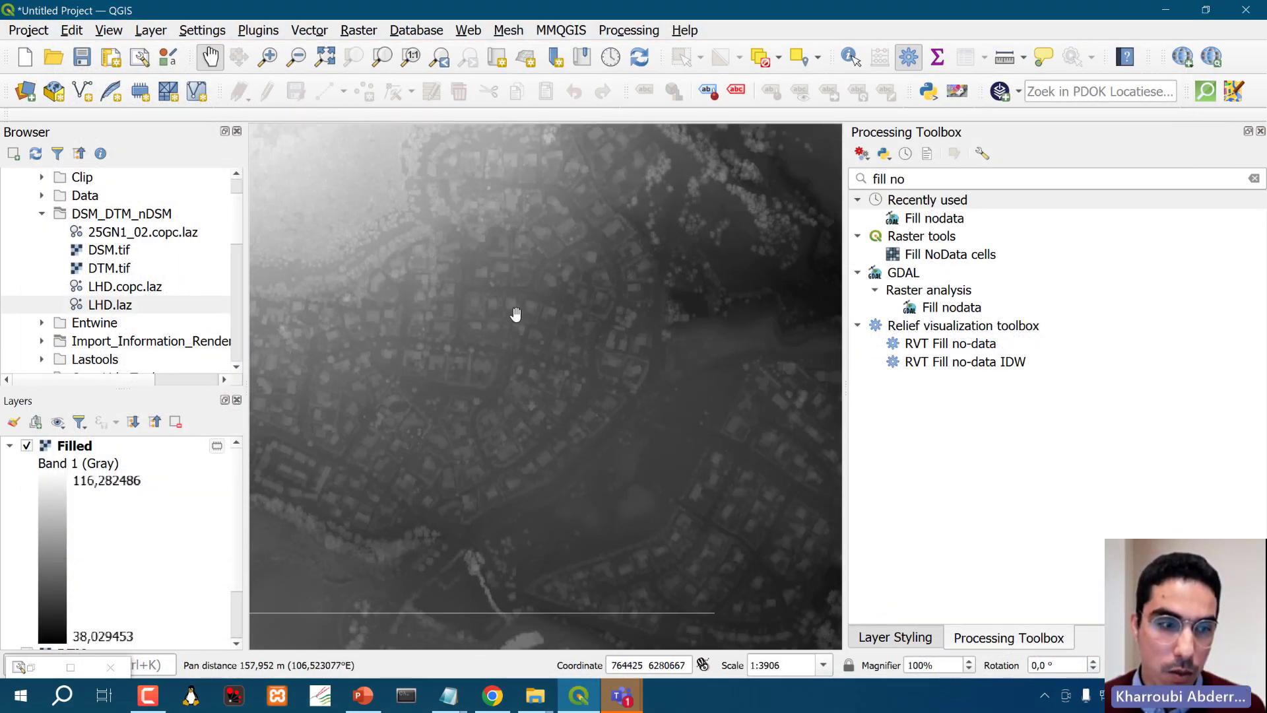
Rename the new Filled layer as FilledDTM.
right_click(106, 447)
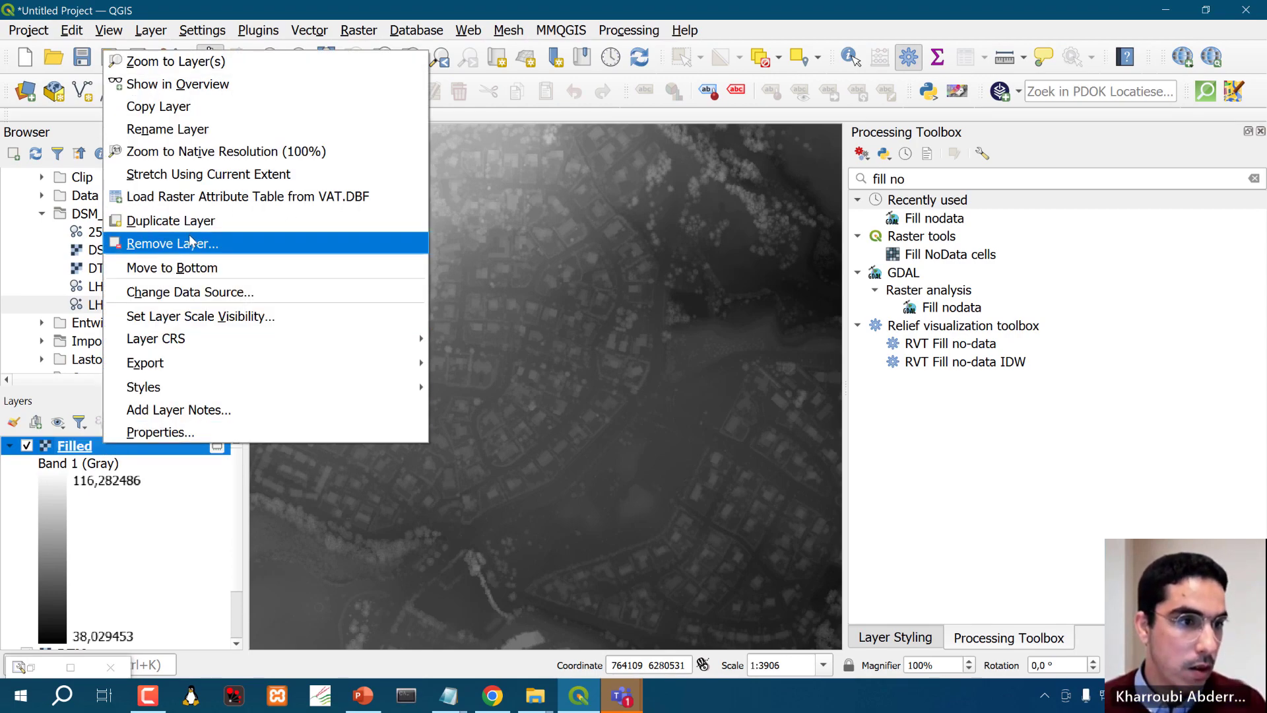
click(167, 129)
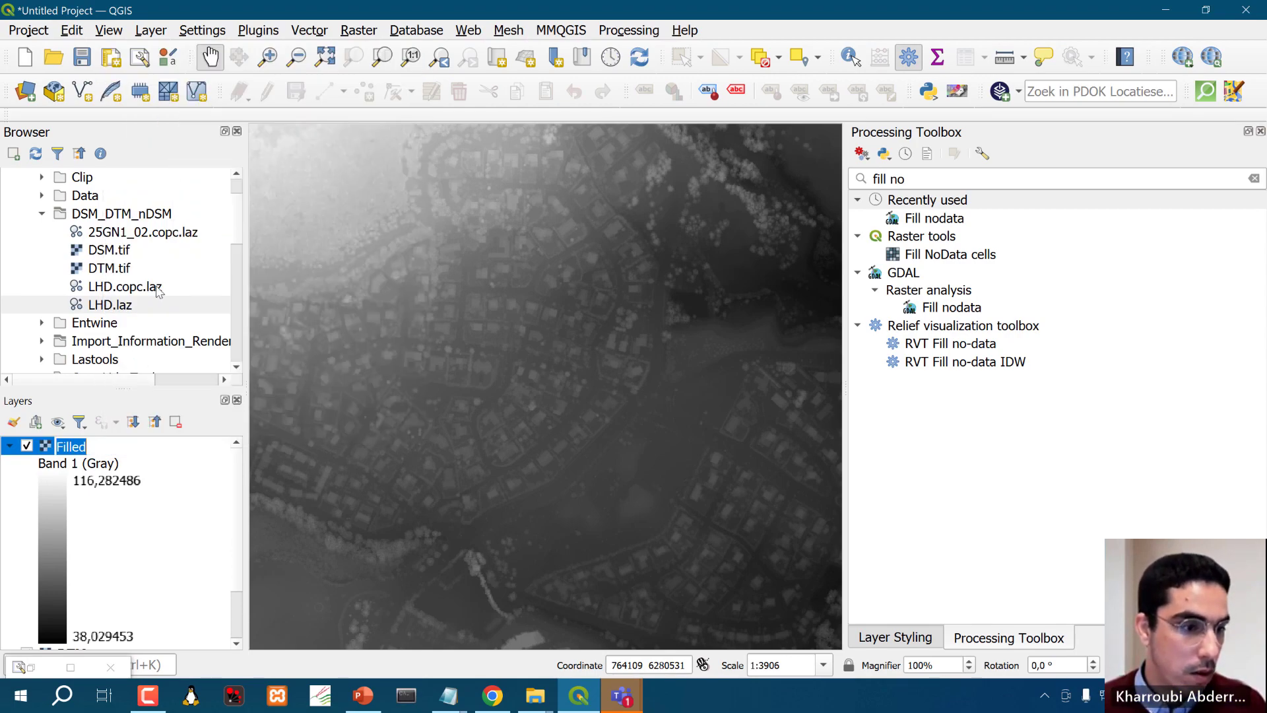
click(86, 444)
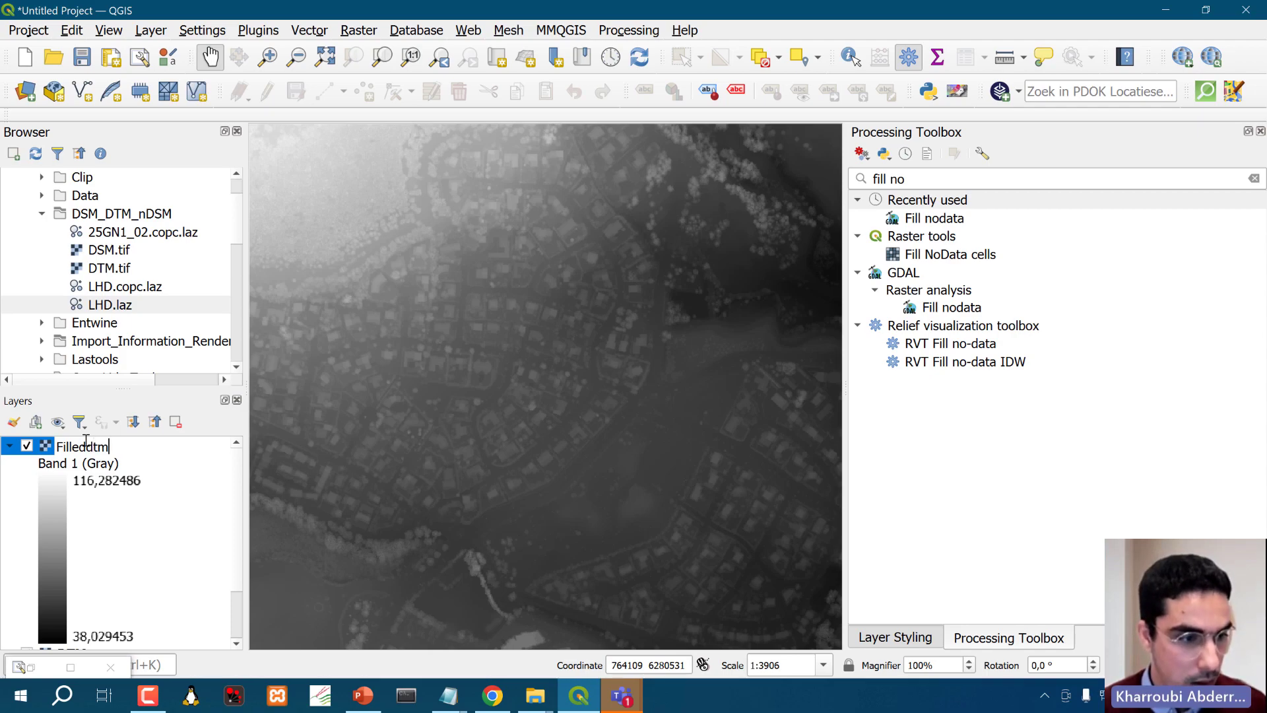
text(dtm)
key(BackSpace)
key(BackSpace)
key(BackSpace)
text(DTM)
key(Return)
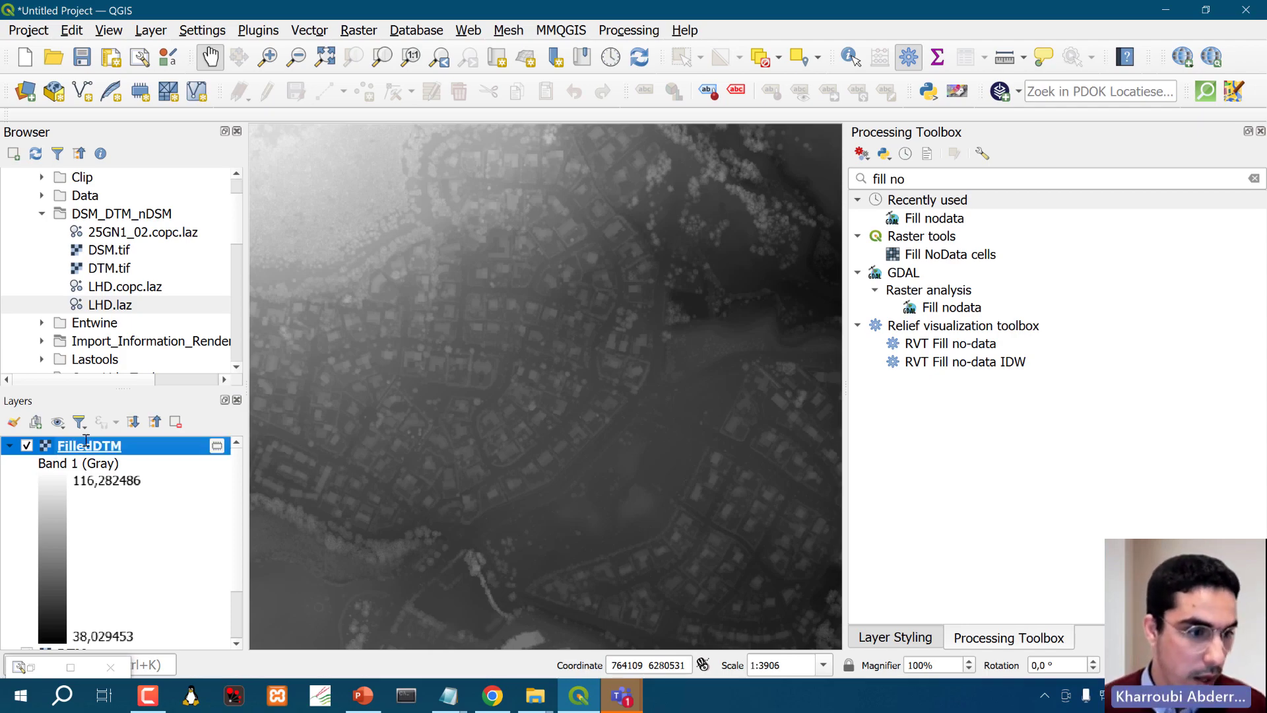
Collapse the FilledDTM layer's legend and hide the DTM layer so only FilledDTM is shown.
click(9, 446)
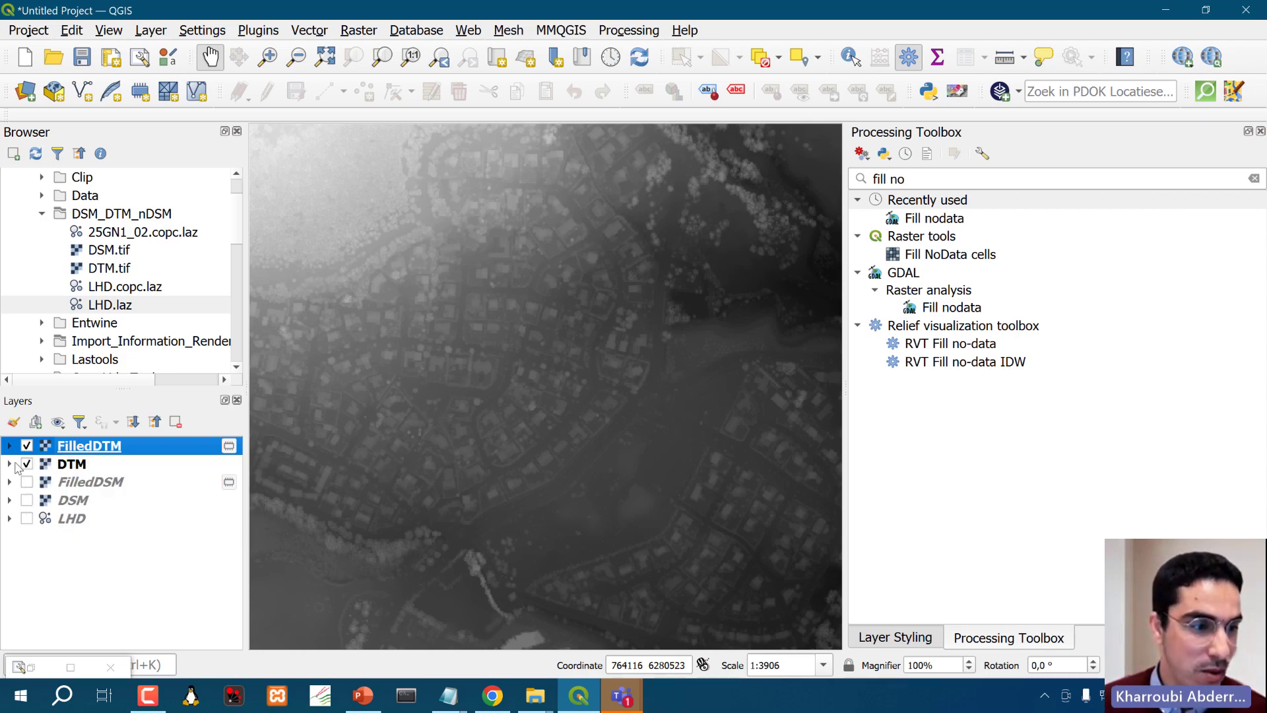
click(27, 447)
click(27, 464)
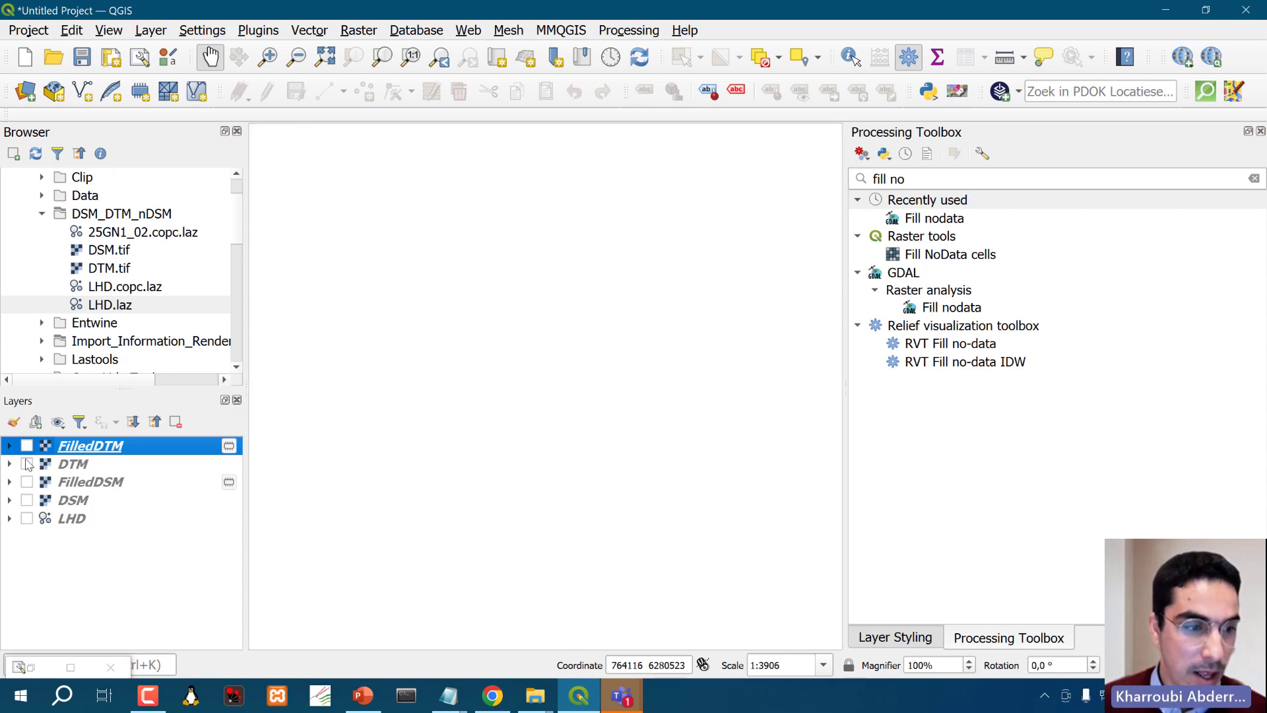
click(26, 446)
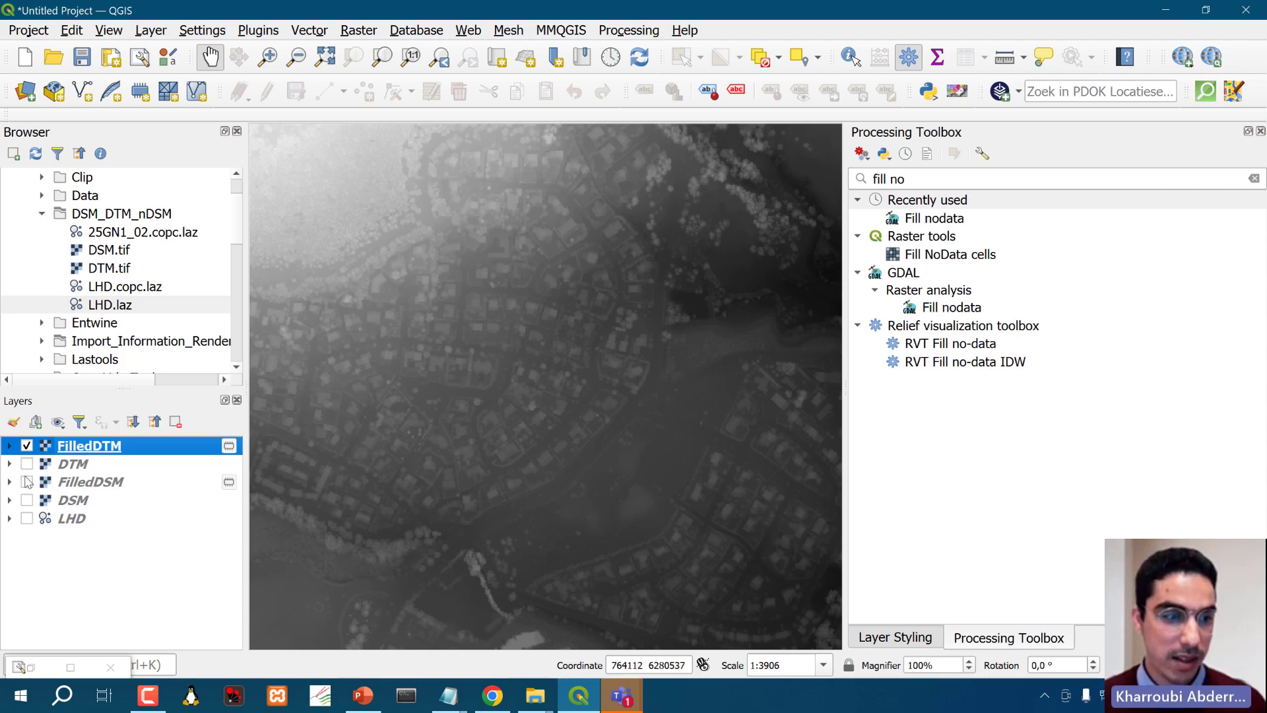
Search the processing tools for "raster cal" and open the Raster calculator from the Raster analysis group.
click(1254, 178)
text(cac)
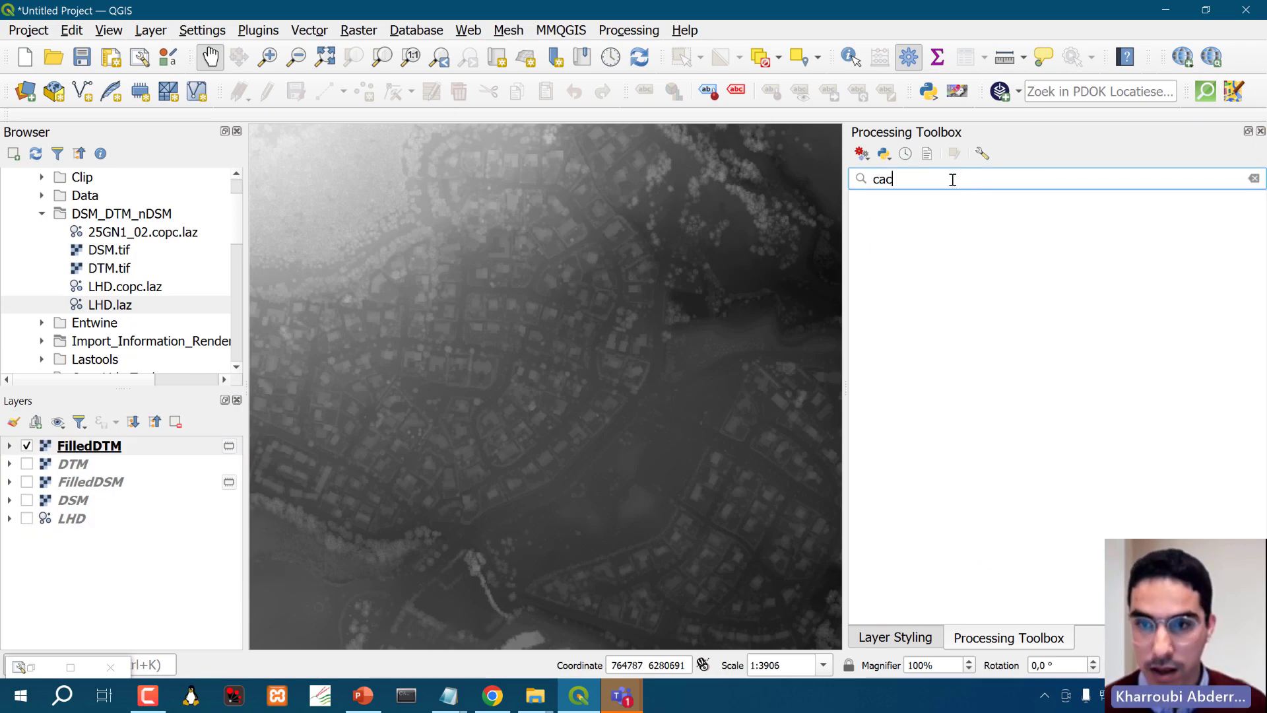
text(l)
key(BackSpace)
key(BackSpace)
text(lc)
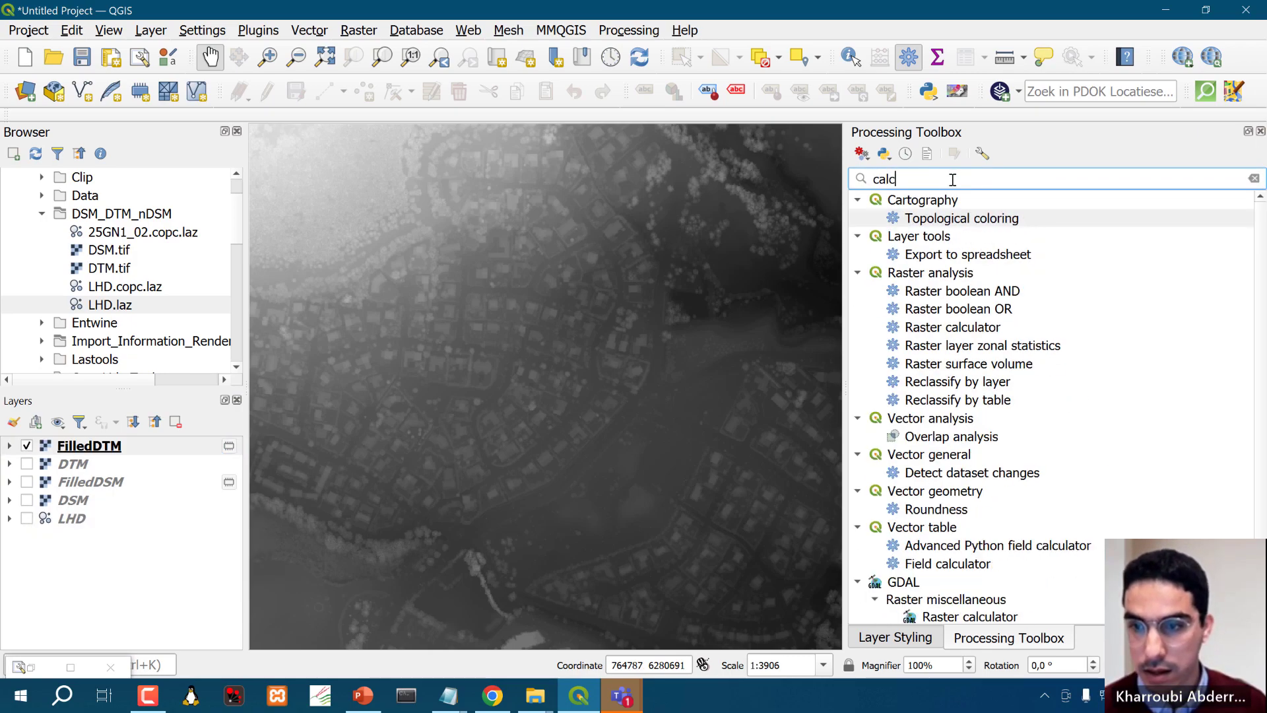
key(BackSpace)
key(BackSpace)
key(BackSpace)
key(BackSpace)
text(r)
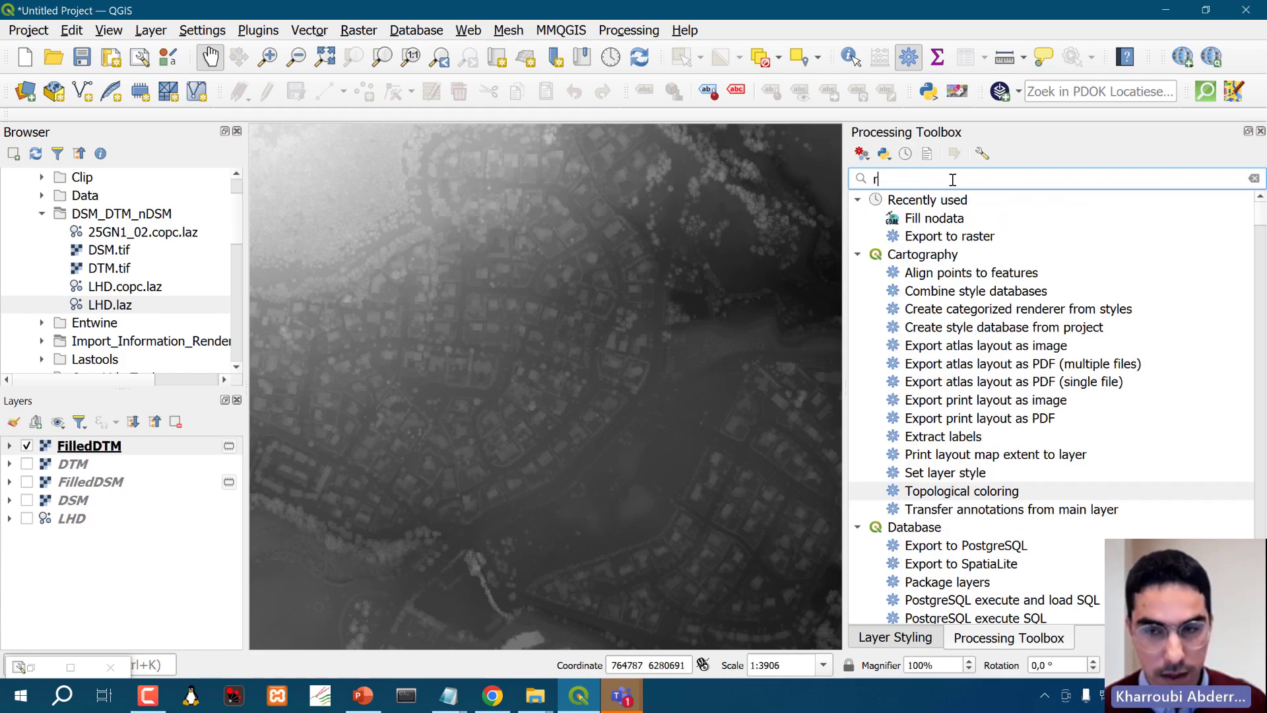
text(aster cal)
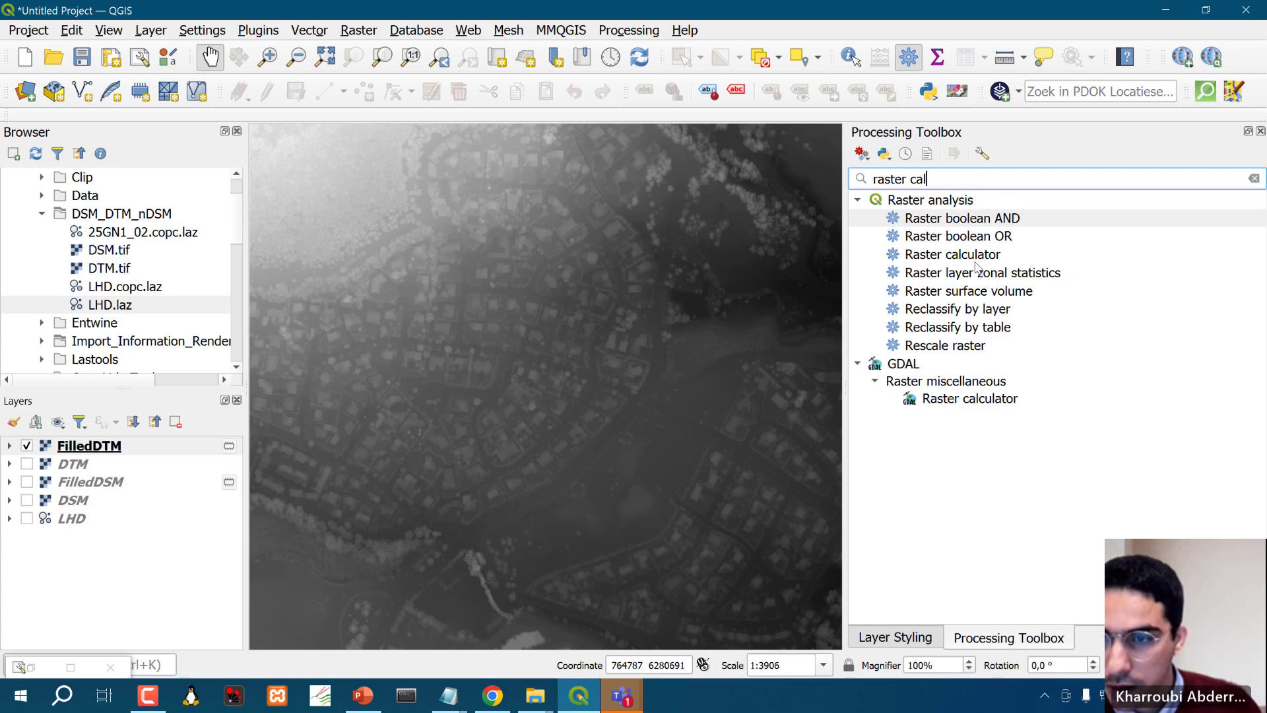
click(933, 253)
double_click(931, 255)
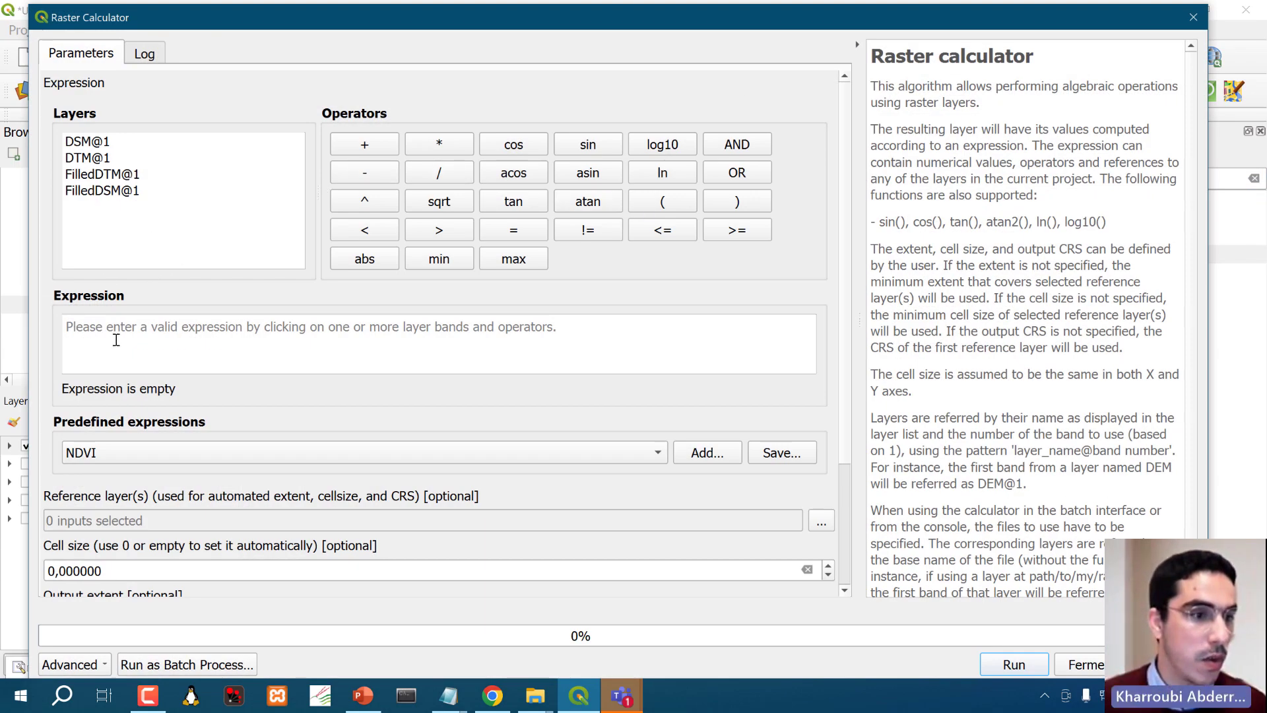
Build the raster expression "FilledDSM@1" - "FilledDTM@1" to subtract the terrain from the surface model.
double_click(98, 191)
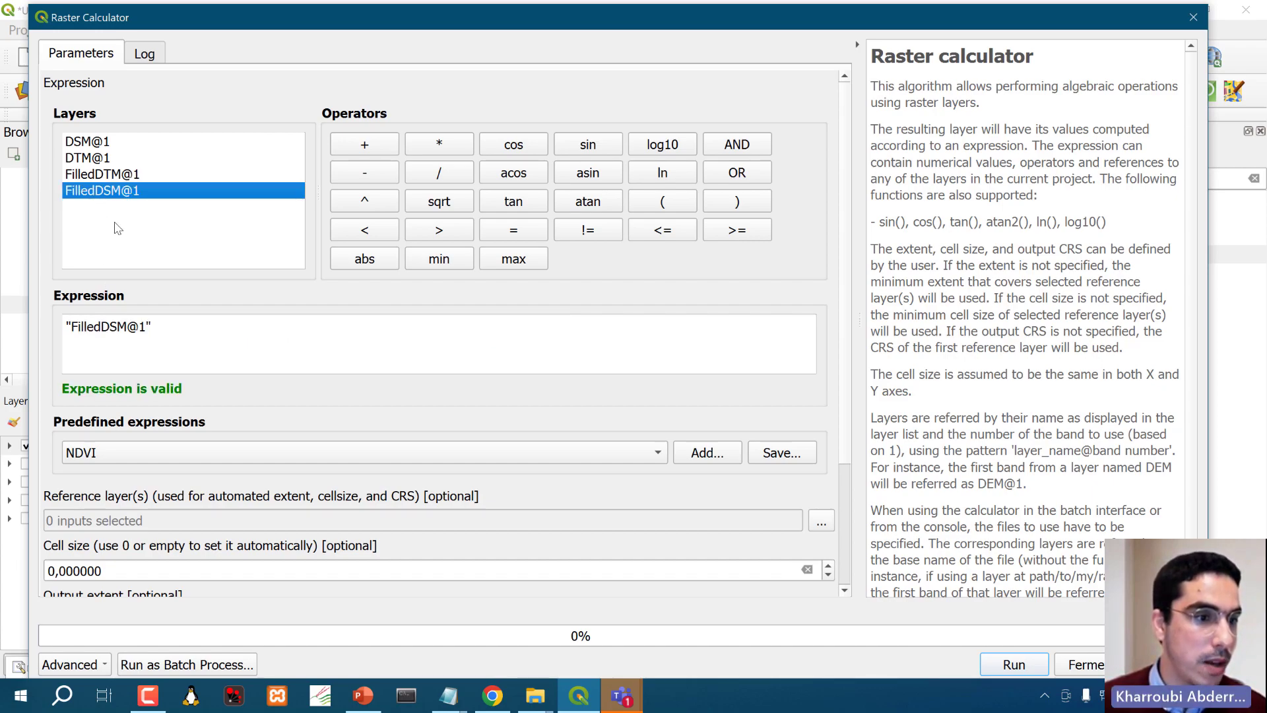
click(180, 328)
click(365, 173)
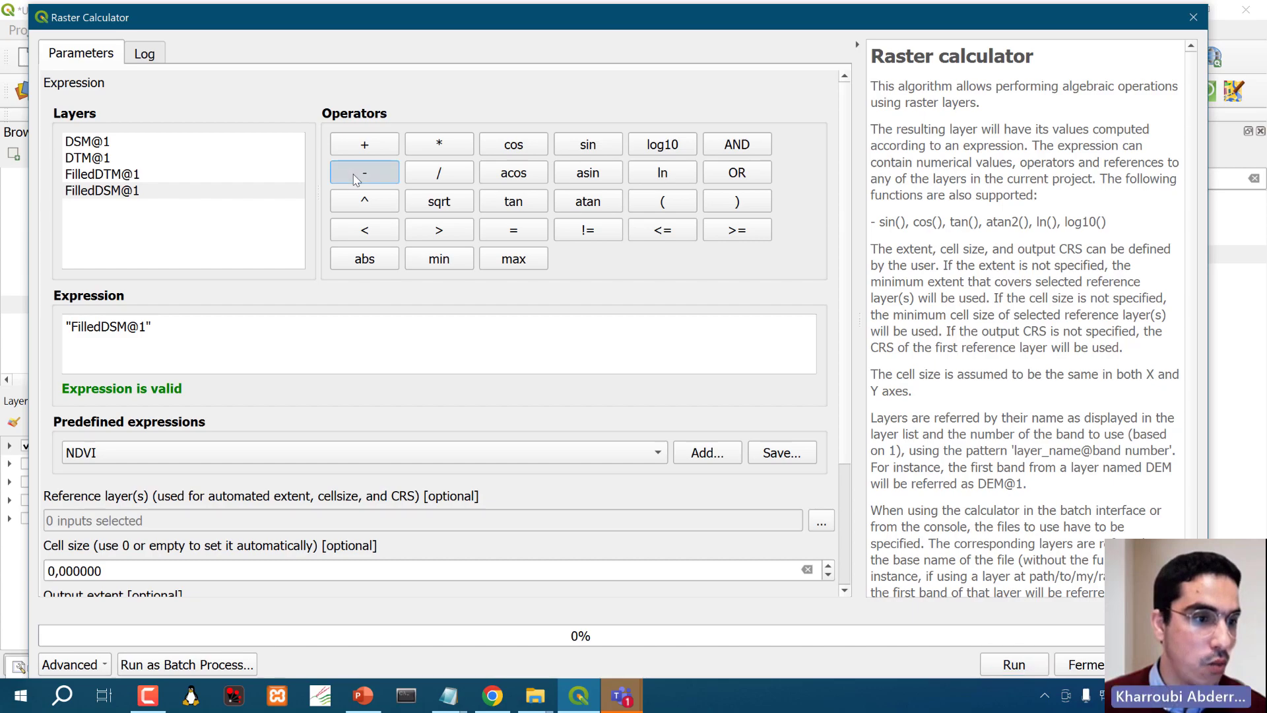
double_click(127, 176)
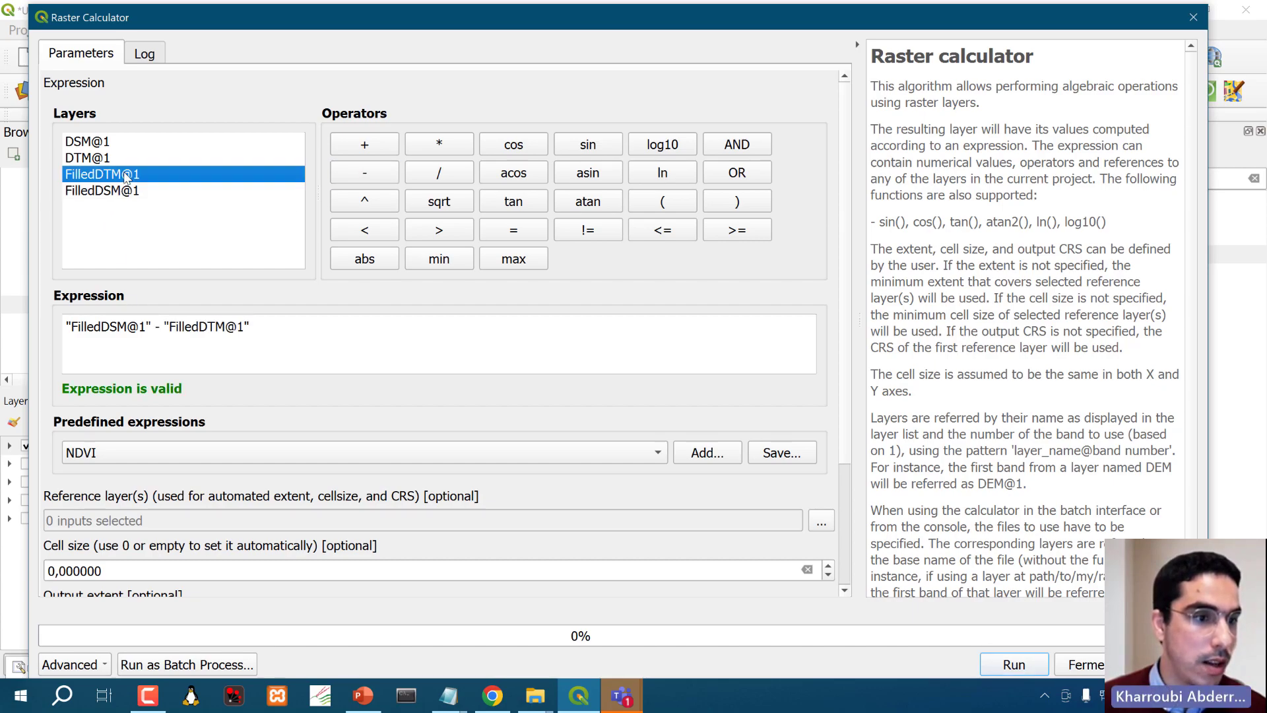
click(281, 328)
Set the output CRS to the project CRS, EPSG:2154 - RGF93 v1 / Lambert-93, keeping the automatic cell size.
scroll(330, 410, down, 2)
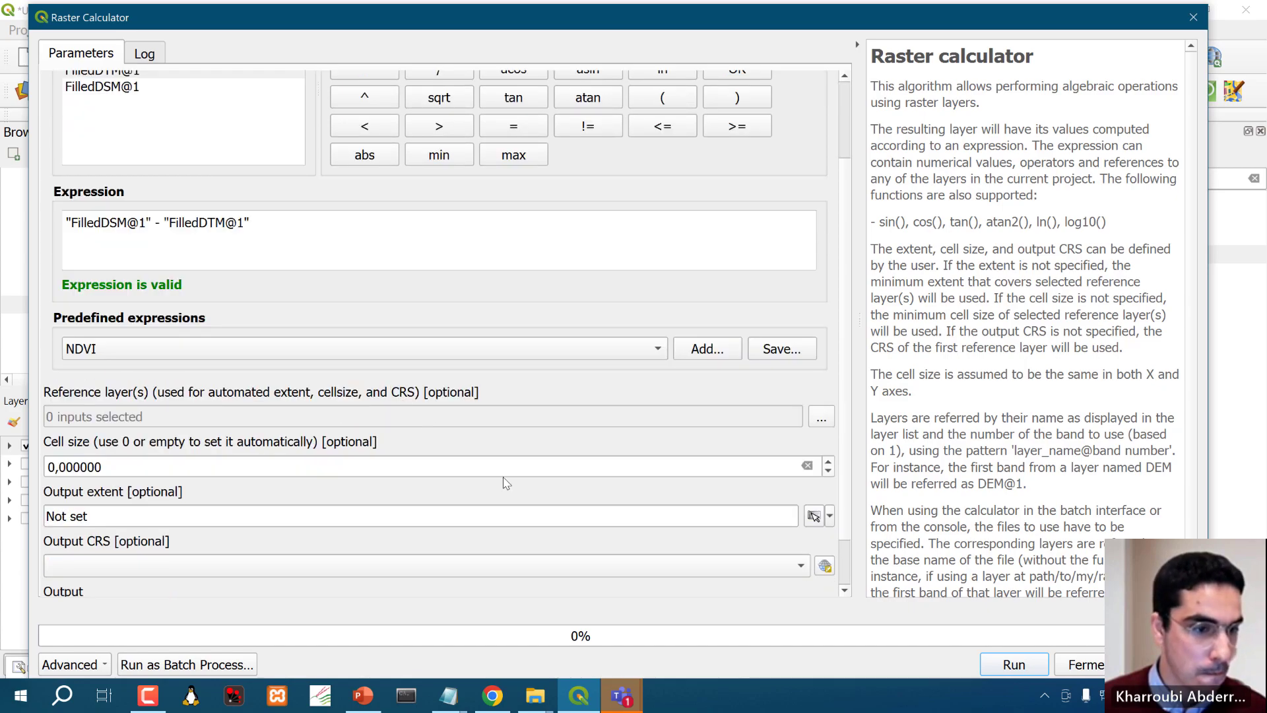
double_click(135, 468)
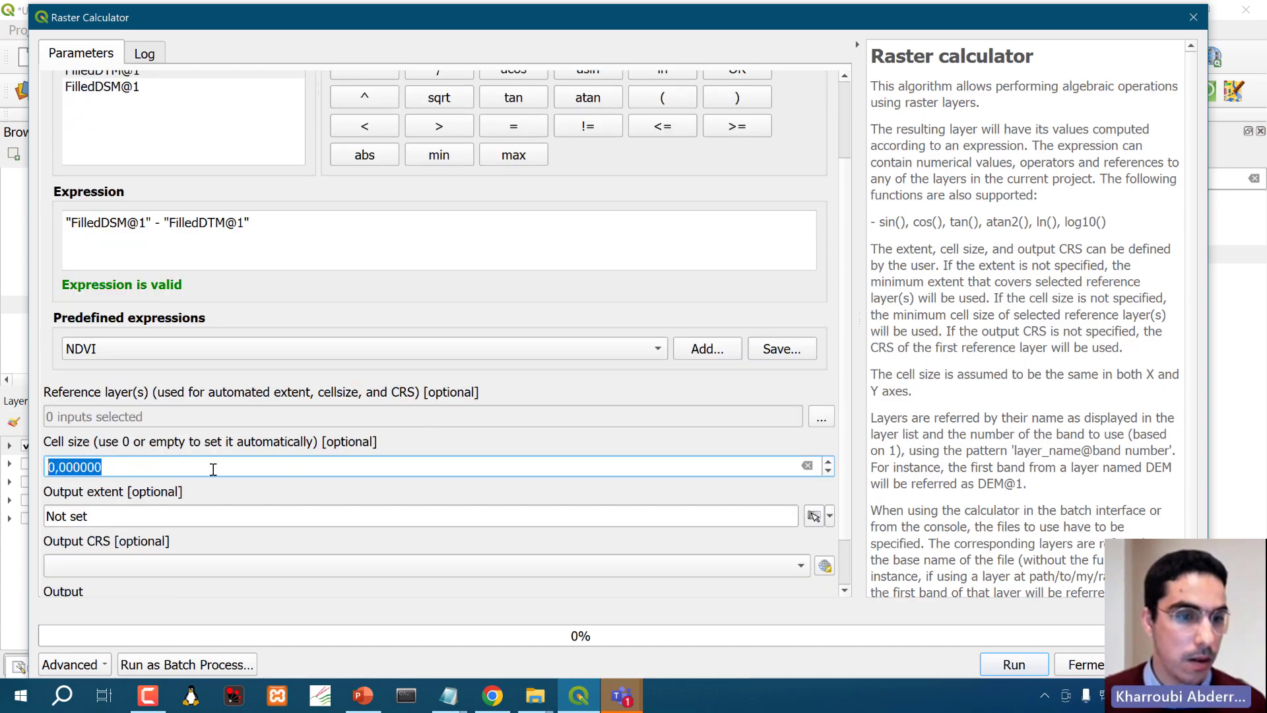
click(248, 470)
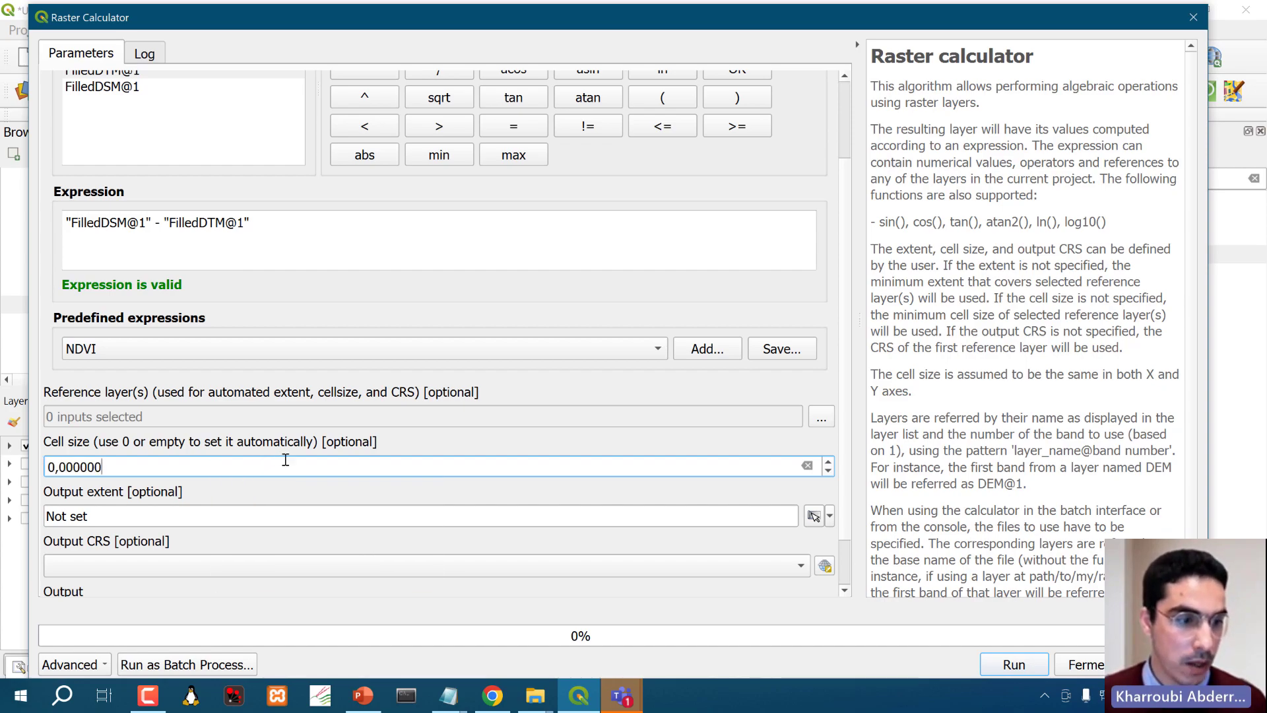
click(802, 568)
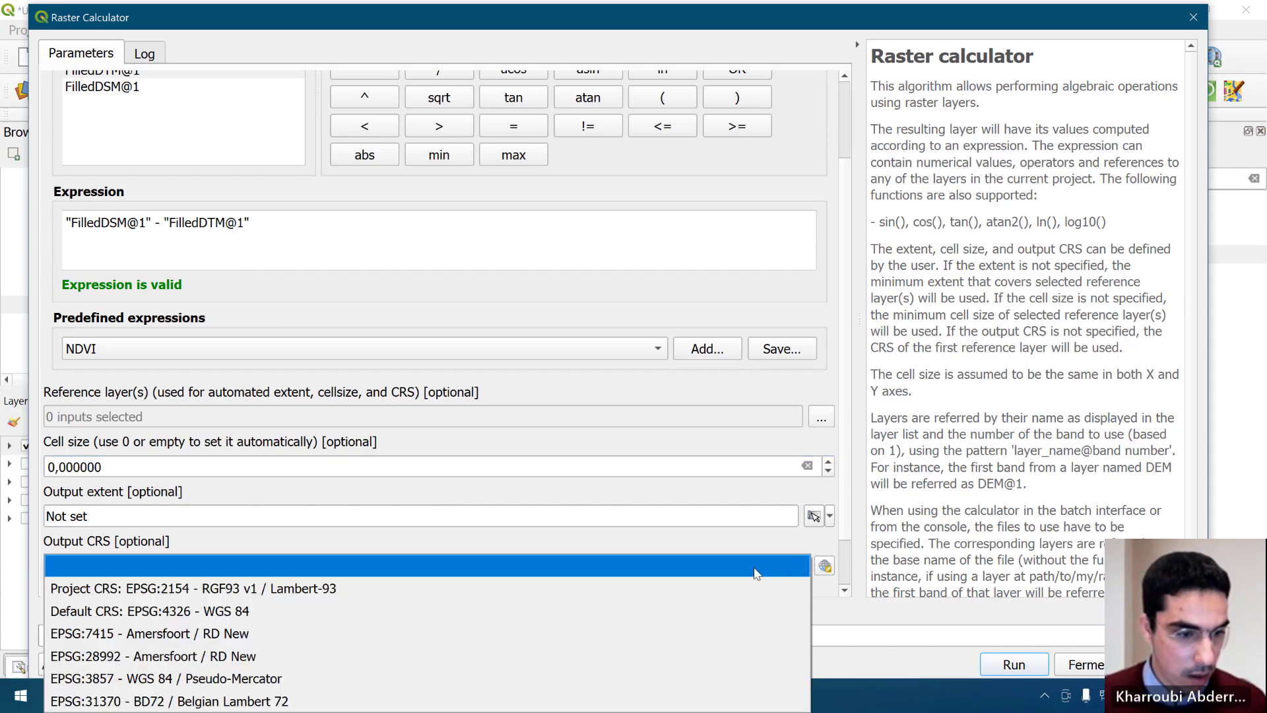
click(698, 585)
scroll(460, 519, down, 2)
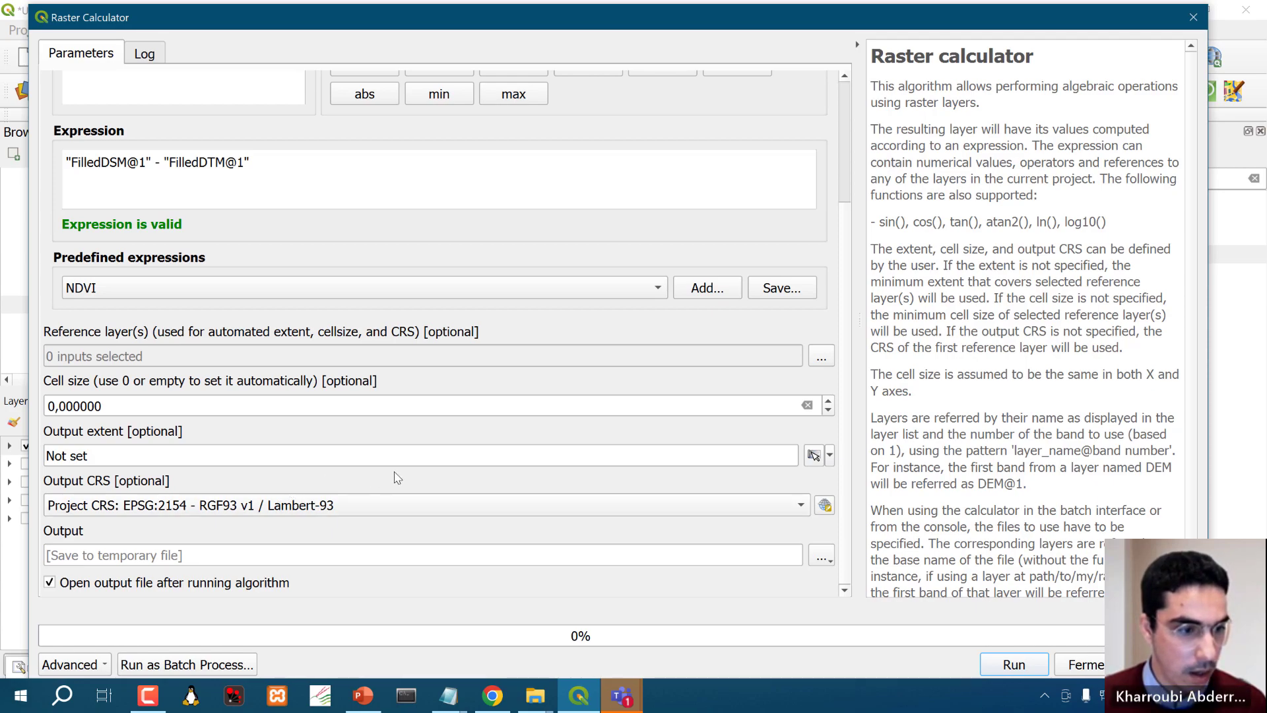
Set the output file to nDSM.tif in the DSM_DTM_nDSM folder and try to run the raster calculation.
click(822, 558)
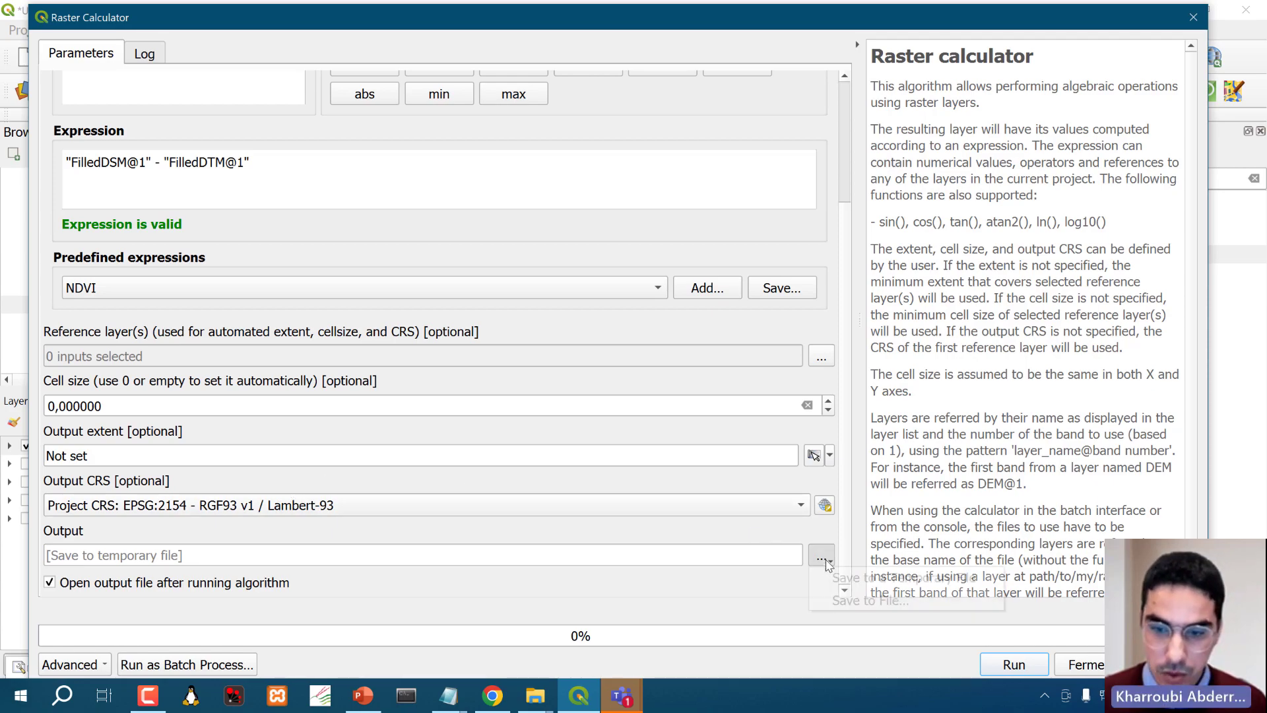
click(849, 597)
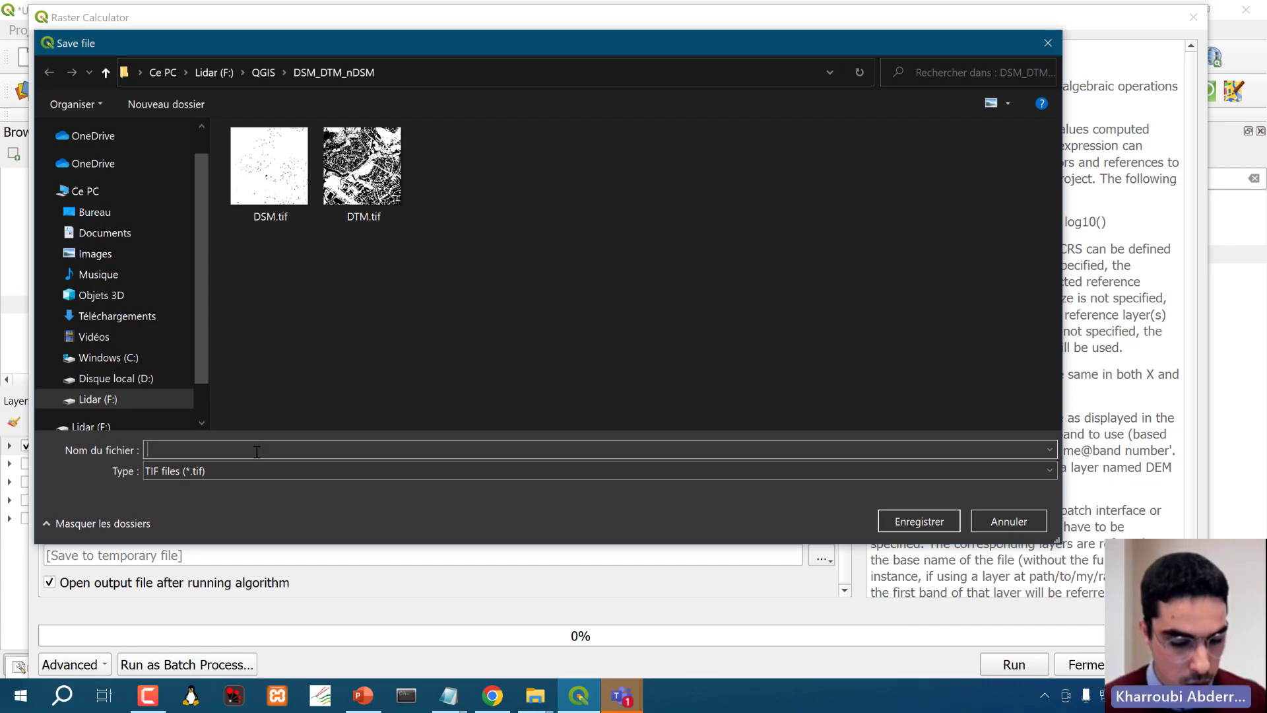
text(nDSM)
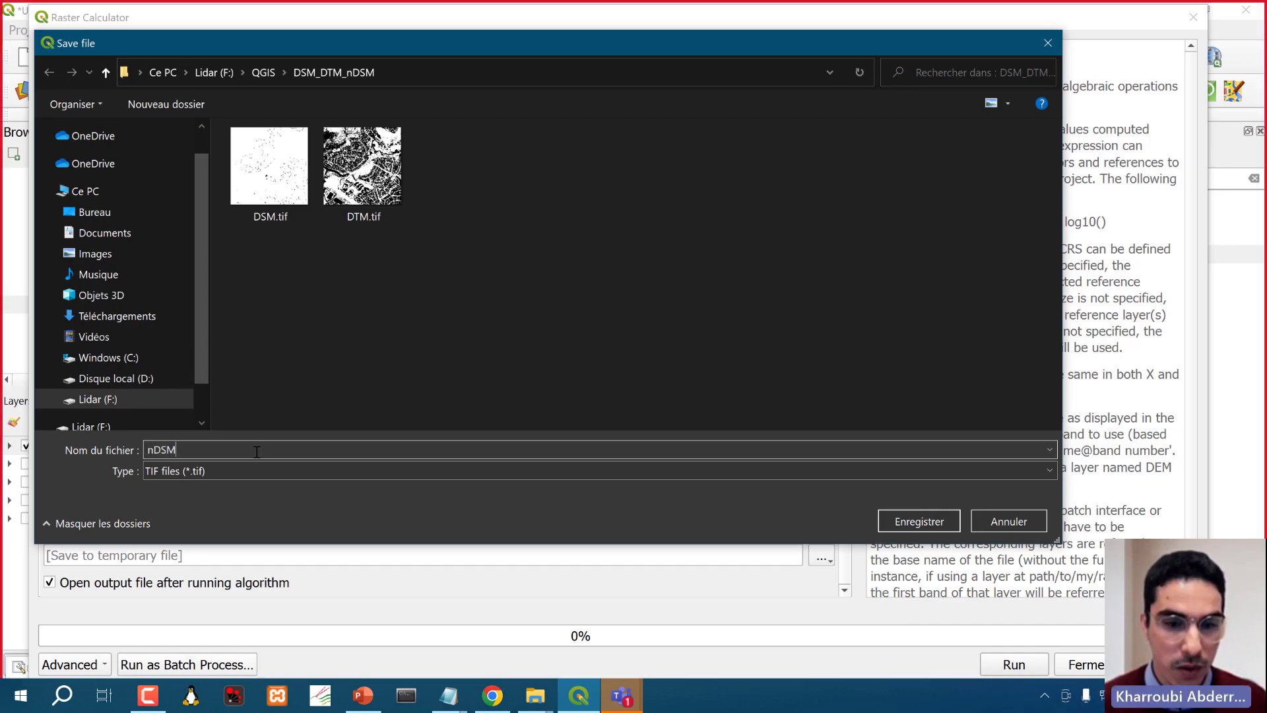
key(Return)
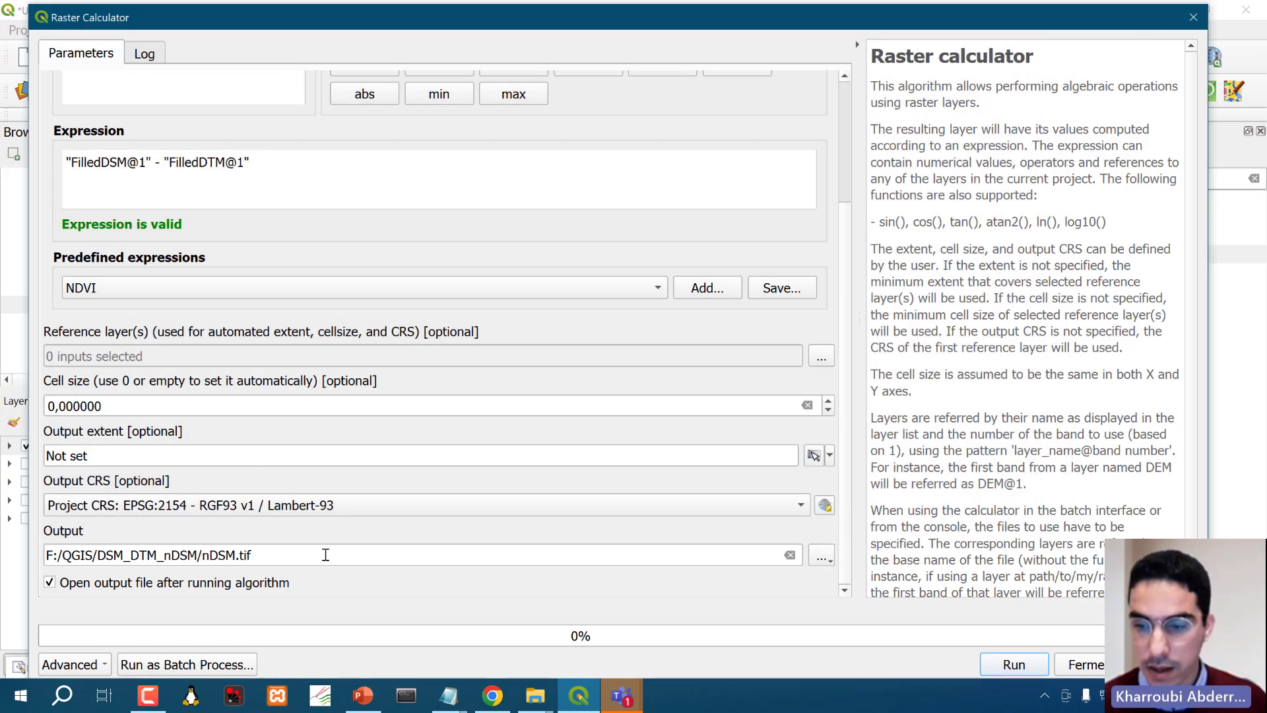
click(1015, 665)
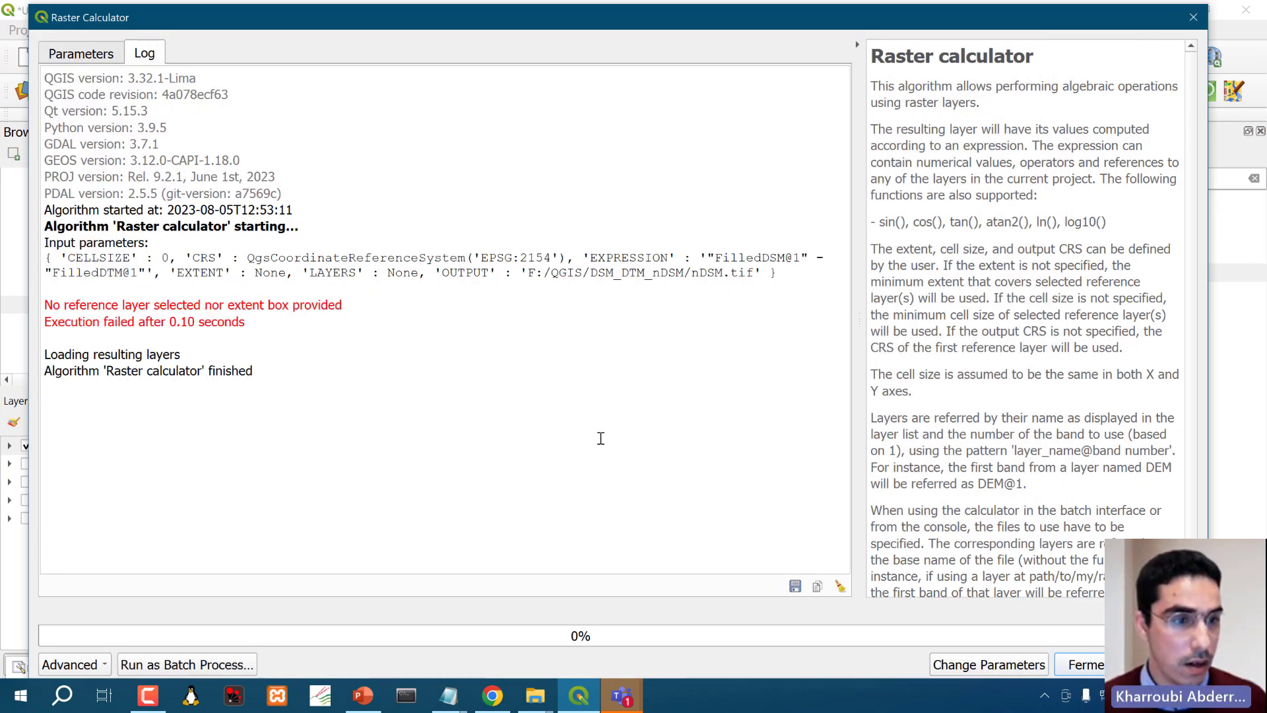
Calculate the output extent from the FilledDSM layer and try to run the raster calculation again.
click(74, 55)
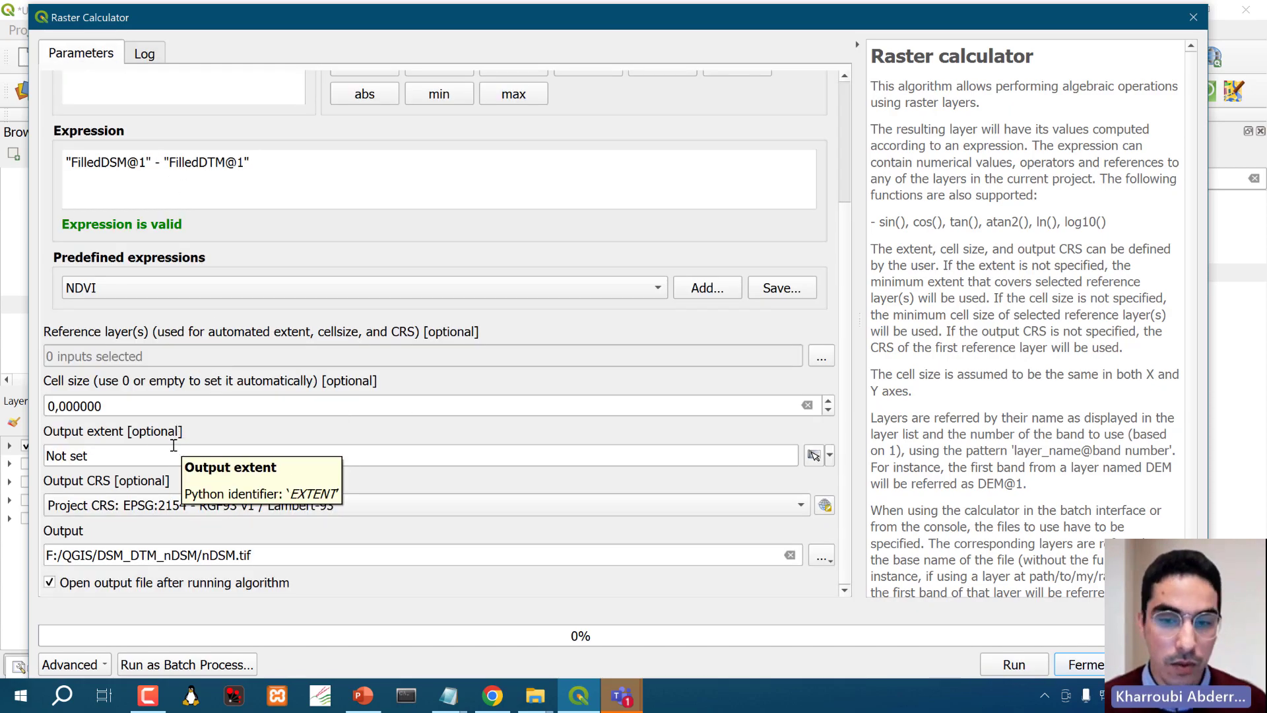
click(829, 456)
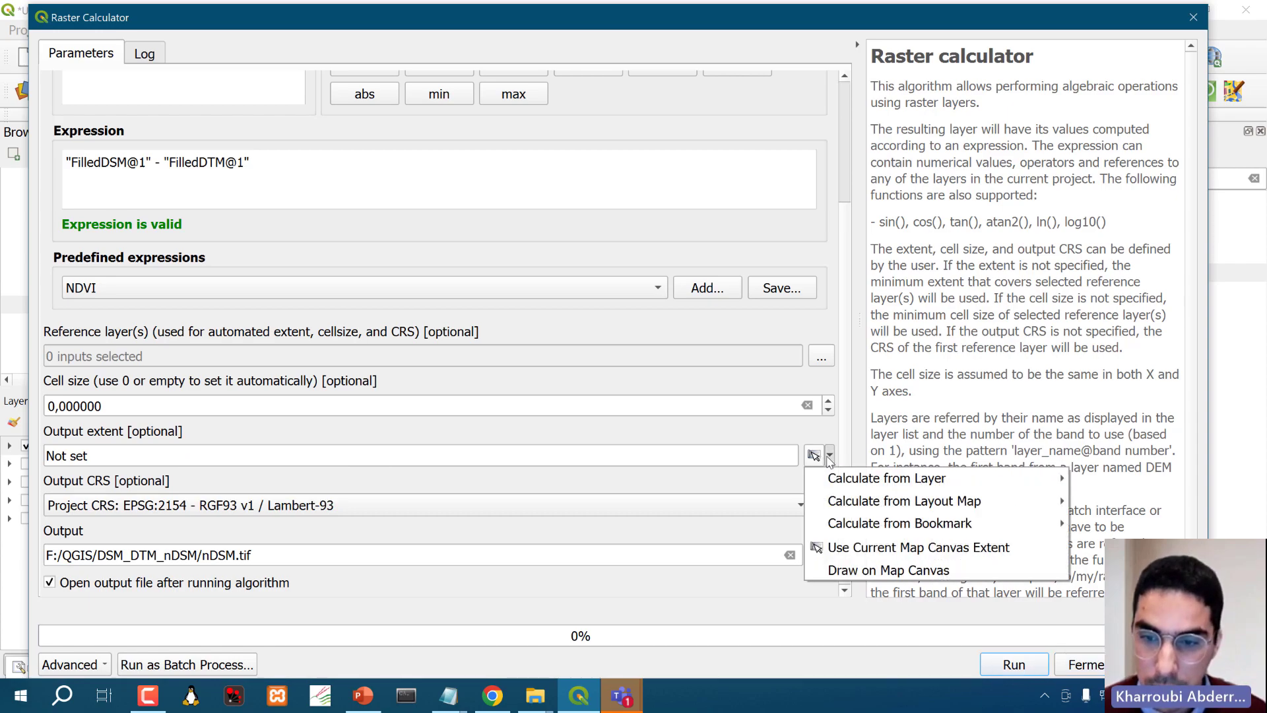
mouse_move(838, 480)
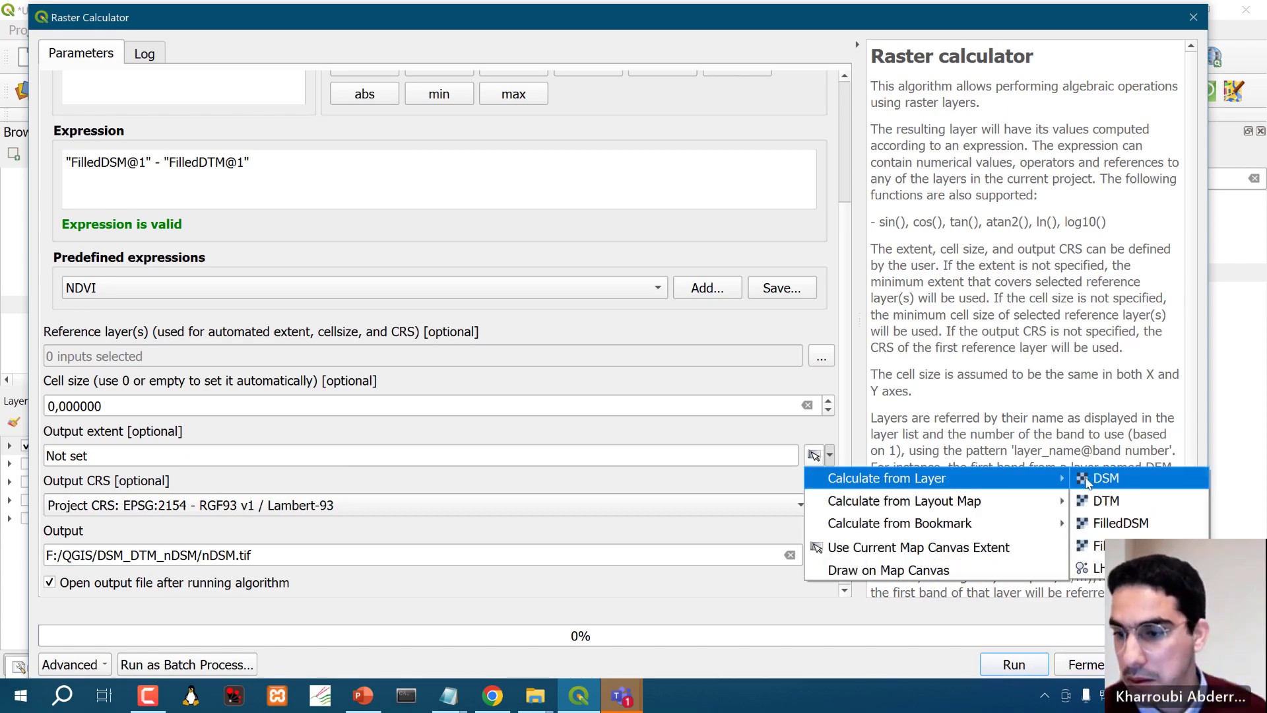
click(1103, 524)
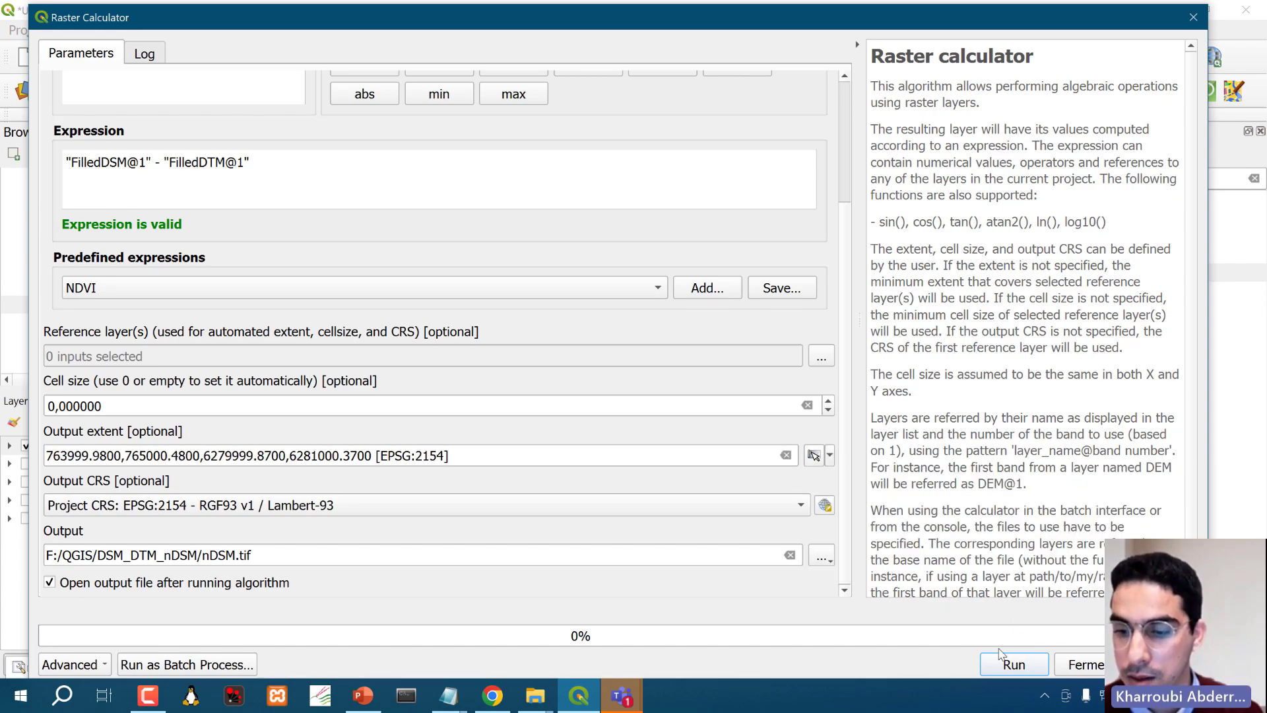
click(1015, 666)
Select FilledDTM as the reference layer, run the raster calculation to nDSM.tif and close the calculator.
click(78, 56)
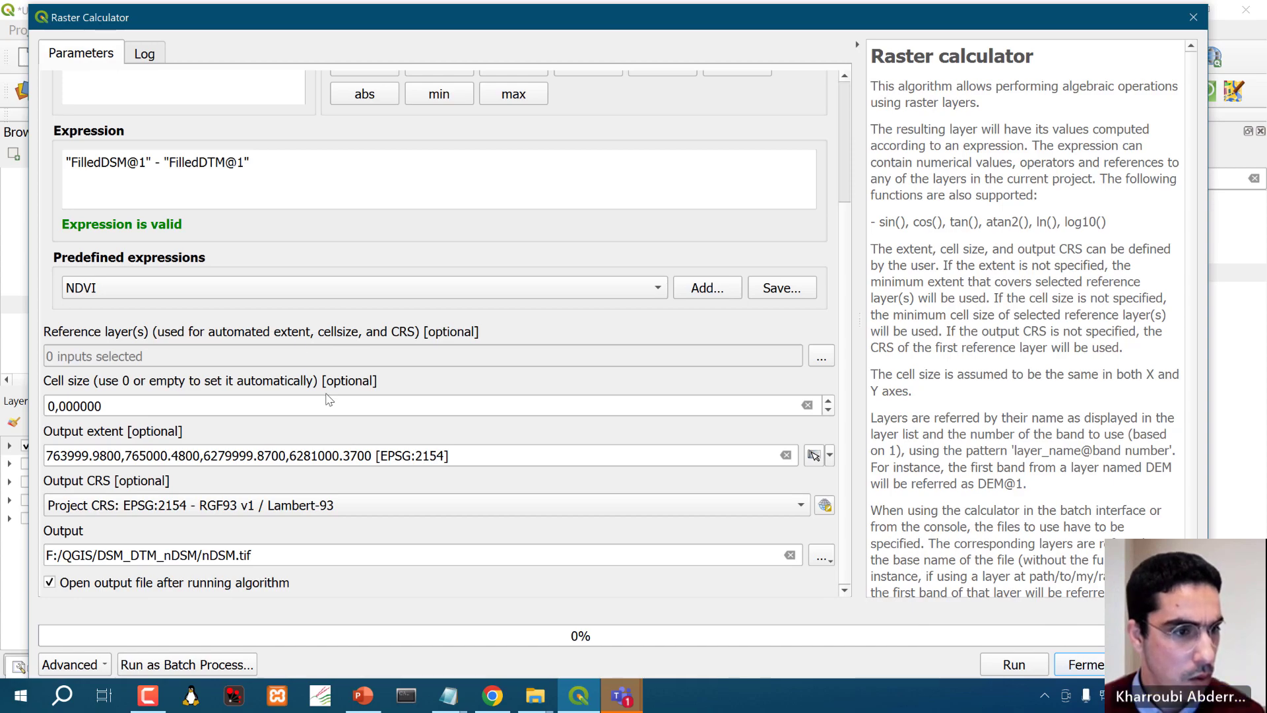
scroll(283, 333, up, 1)
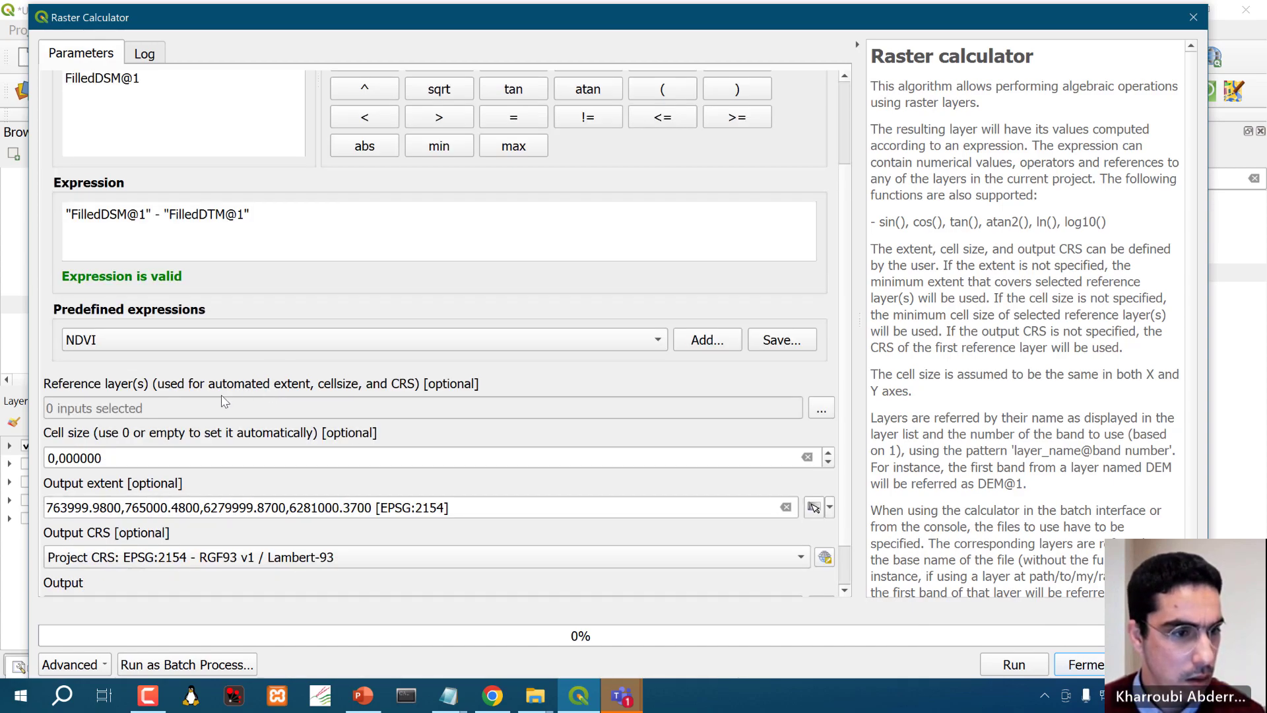
scroll(223, 400, down, 1)
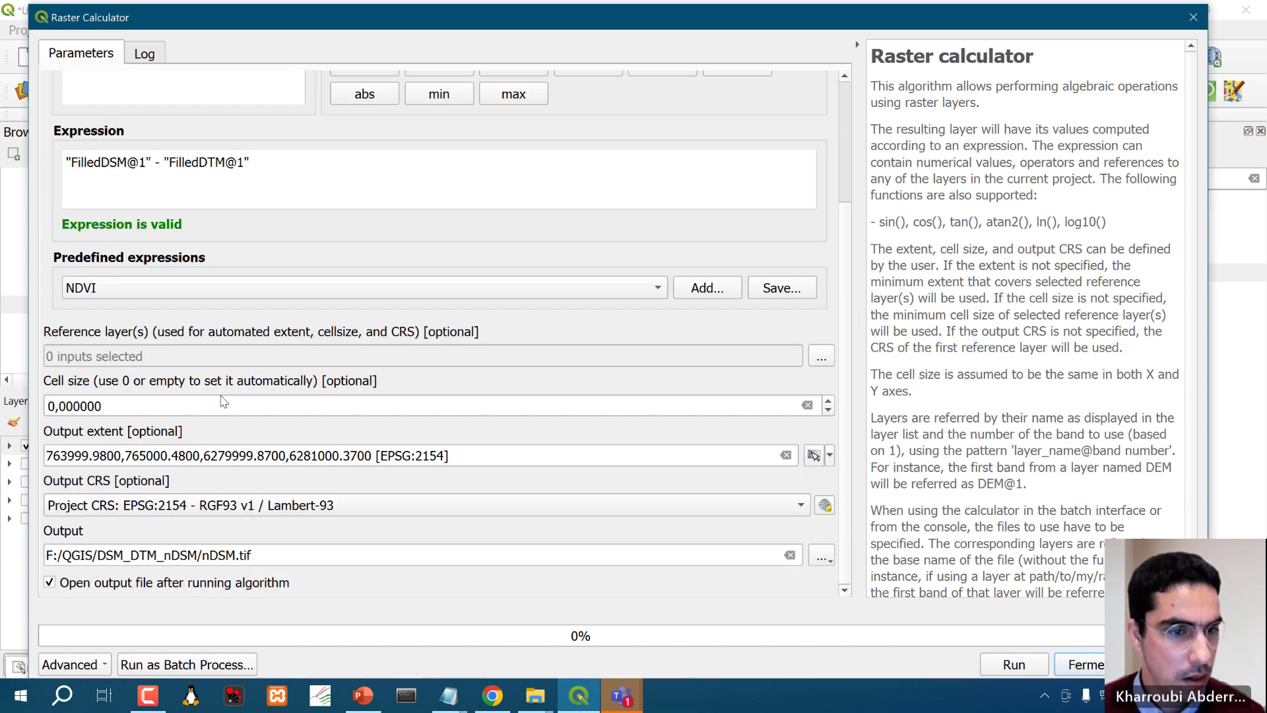
click(821, 356)
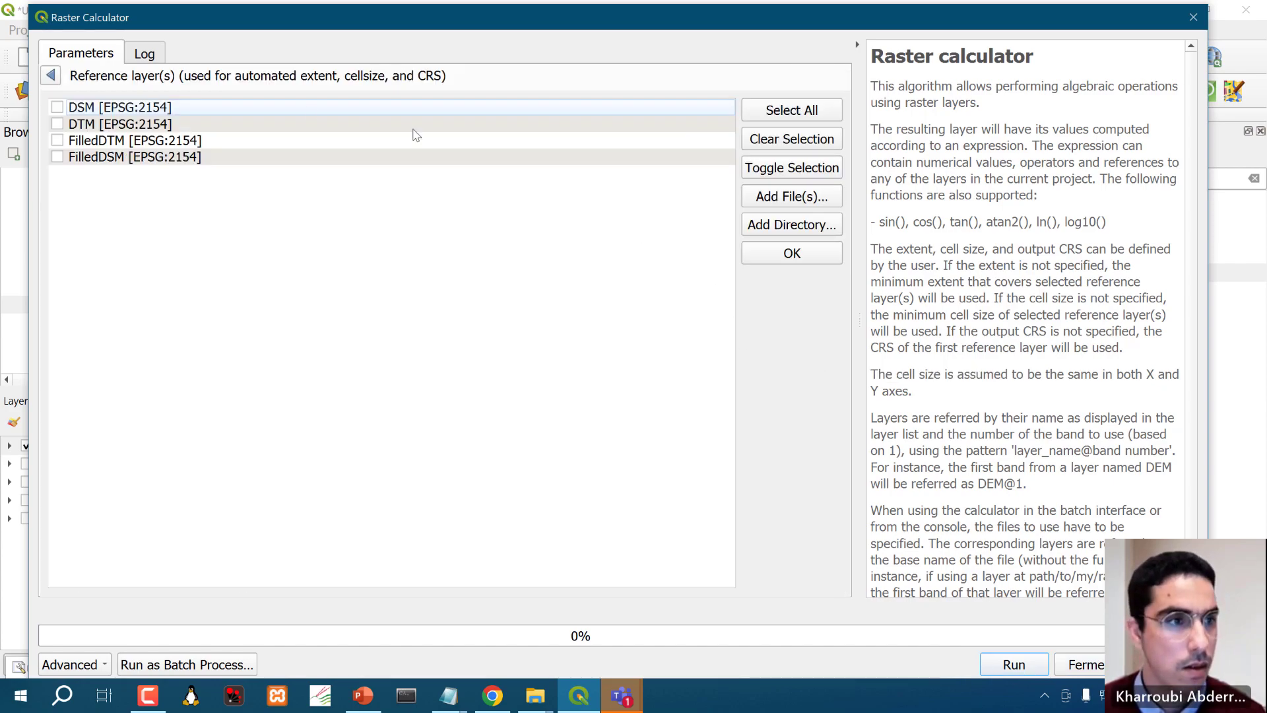
click(57, 140)
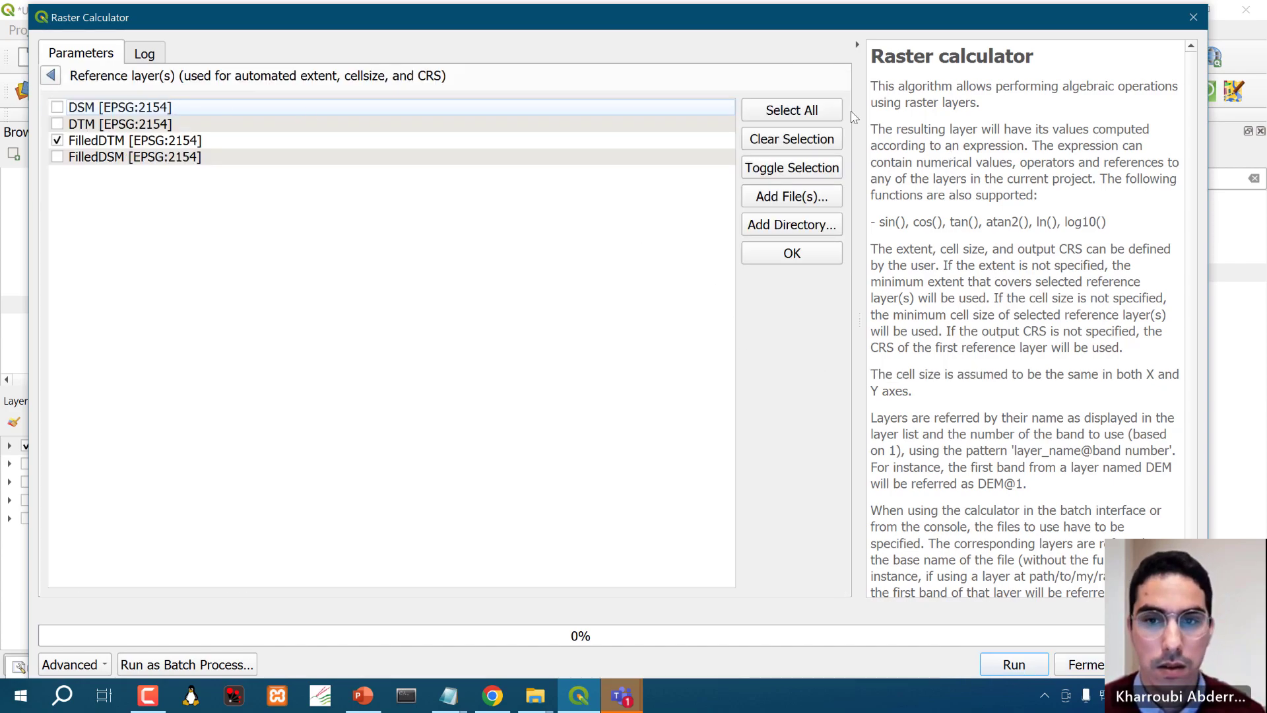
click(792, 252)
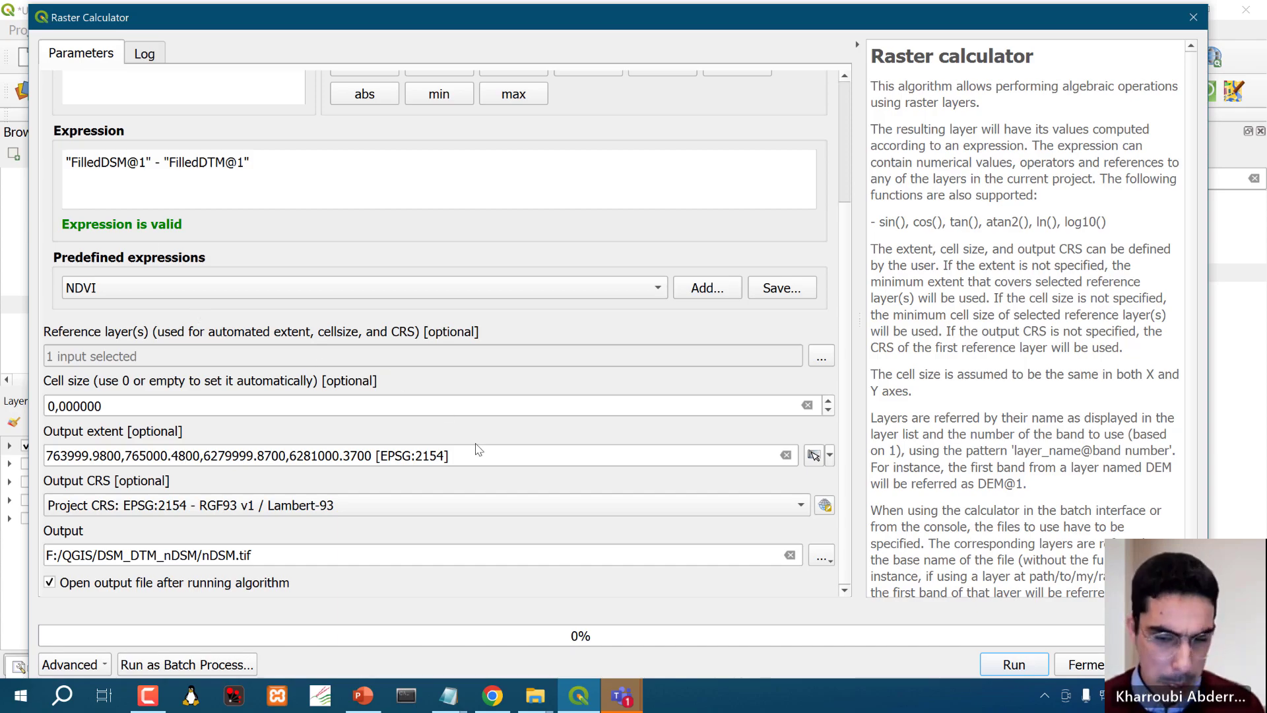
click(1006, 662)
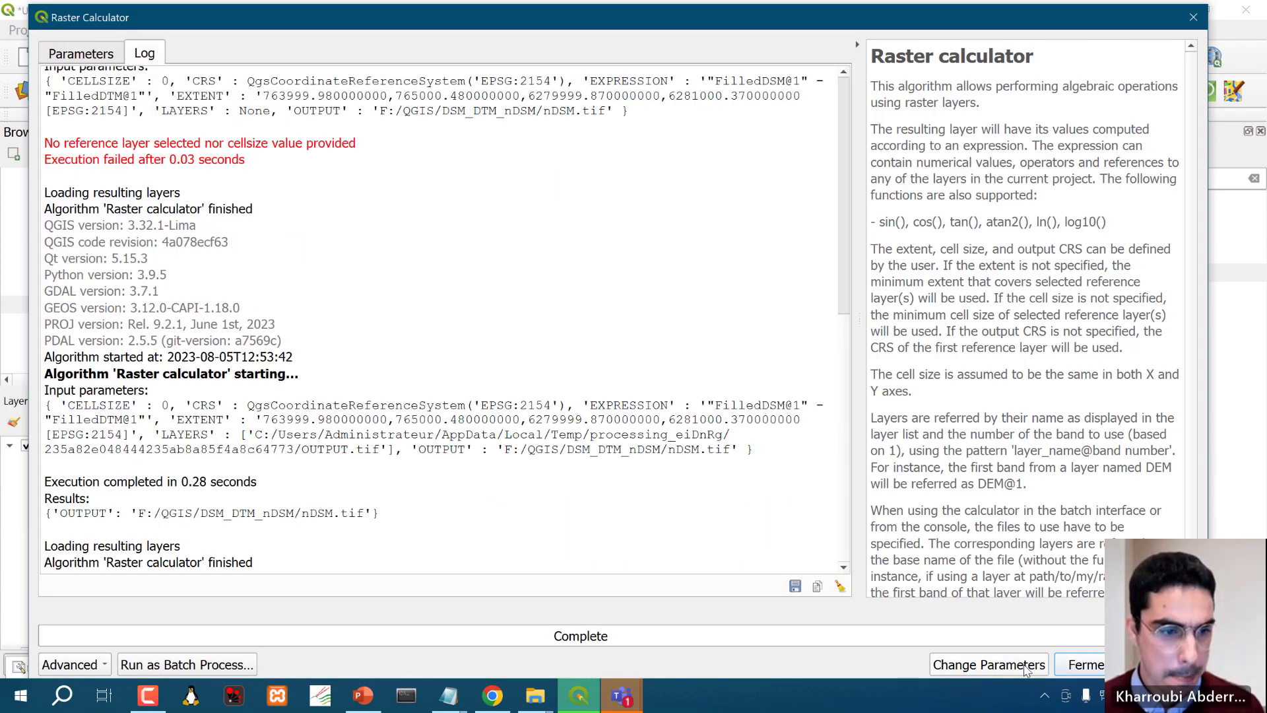
click(1084, 664)
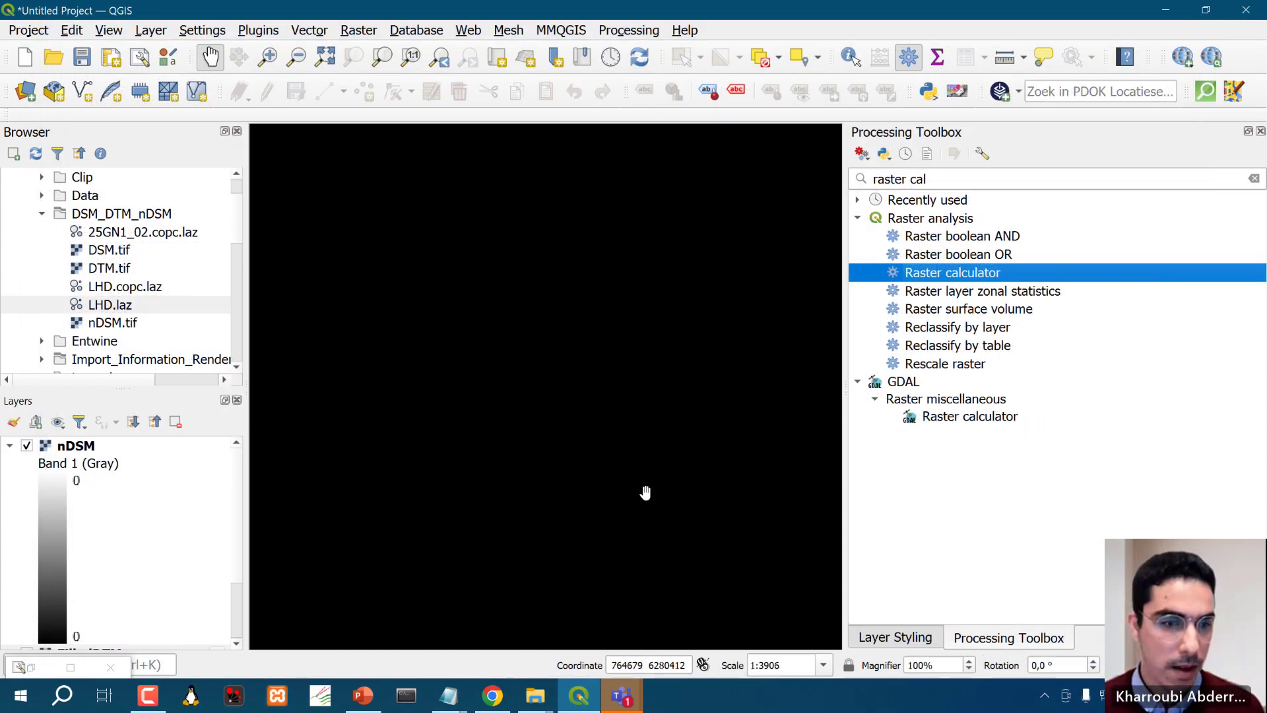
Remove the nDSM and FilledDTM layers from the project.
key(ctrl+d)
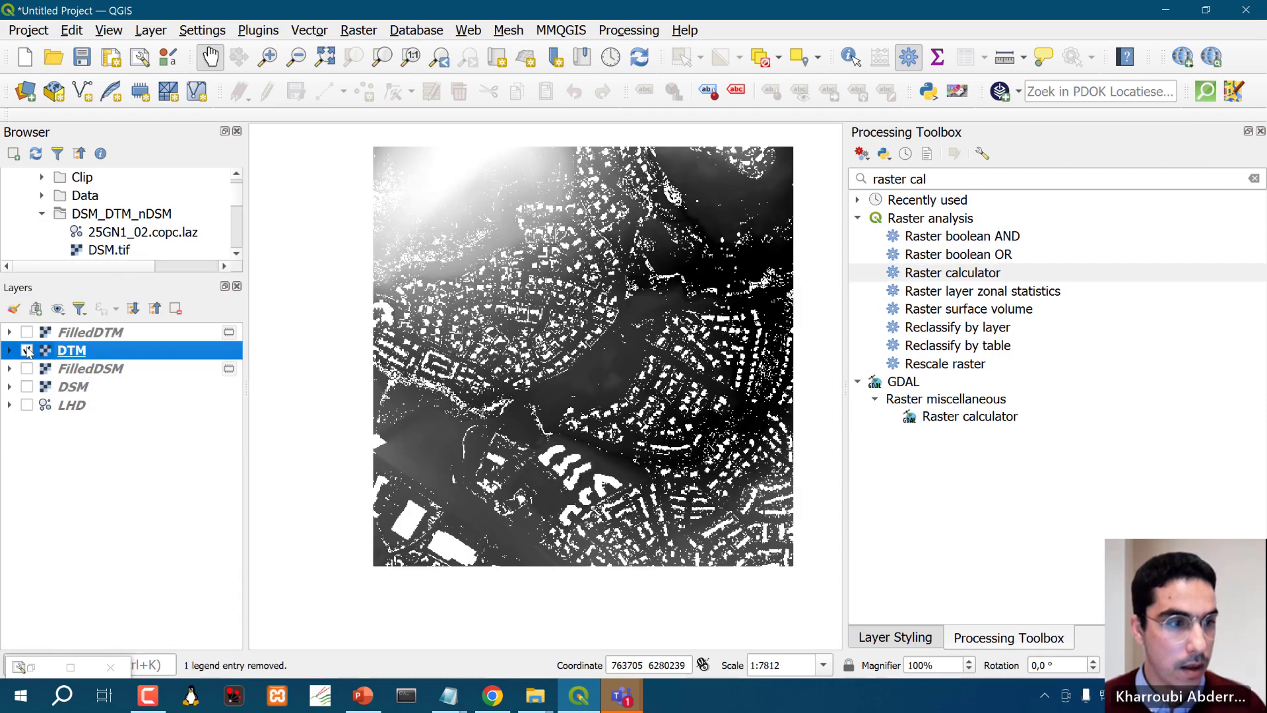
click(27, 332)
click(26, 332)
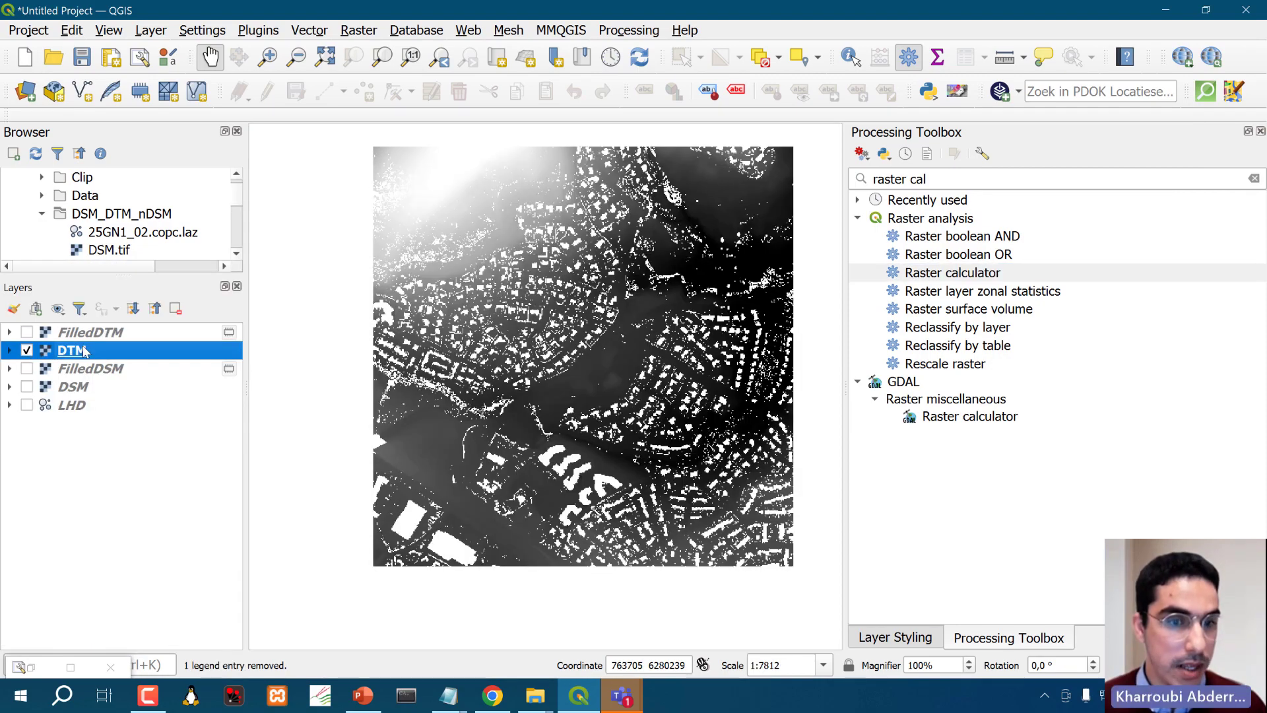
click(97, 334)
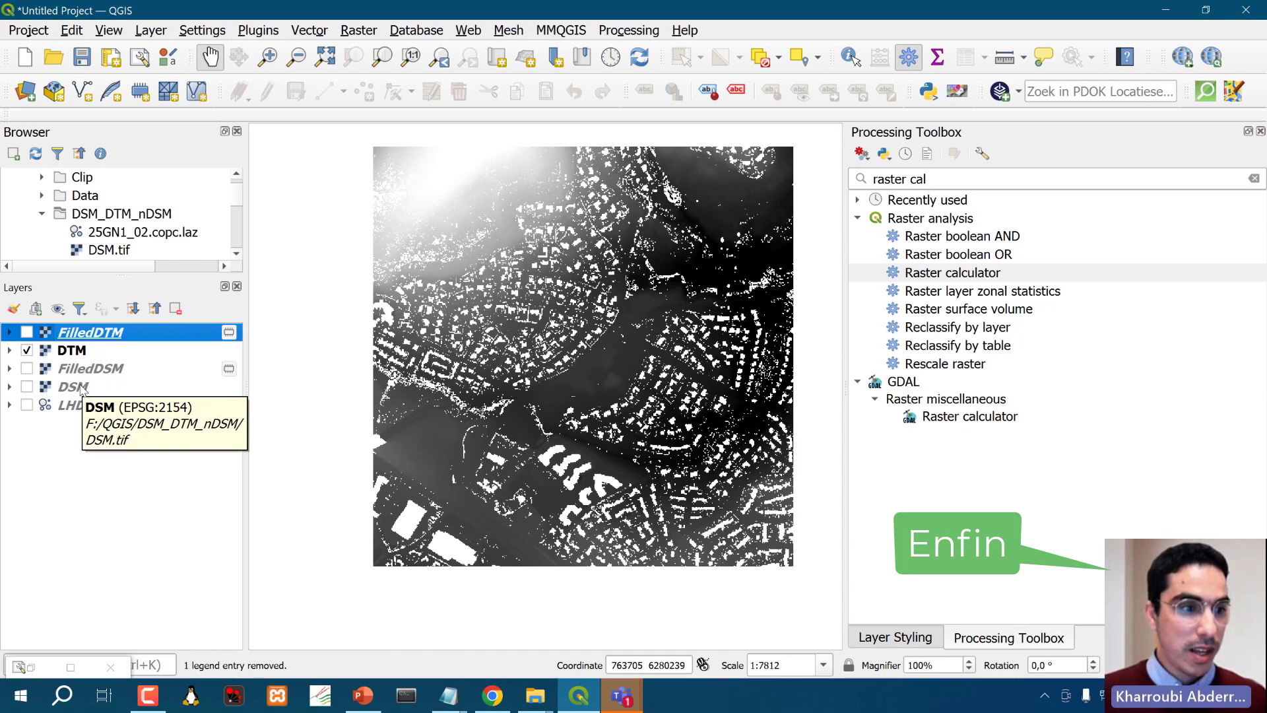
click(175, 309)
click(613, 373)
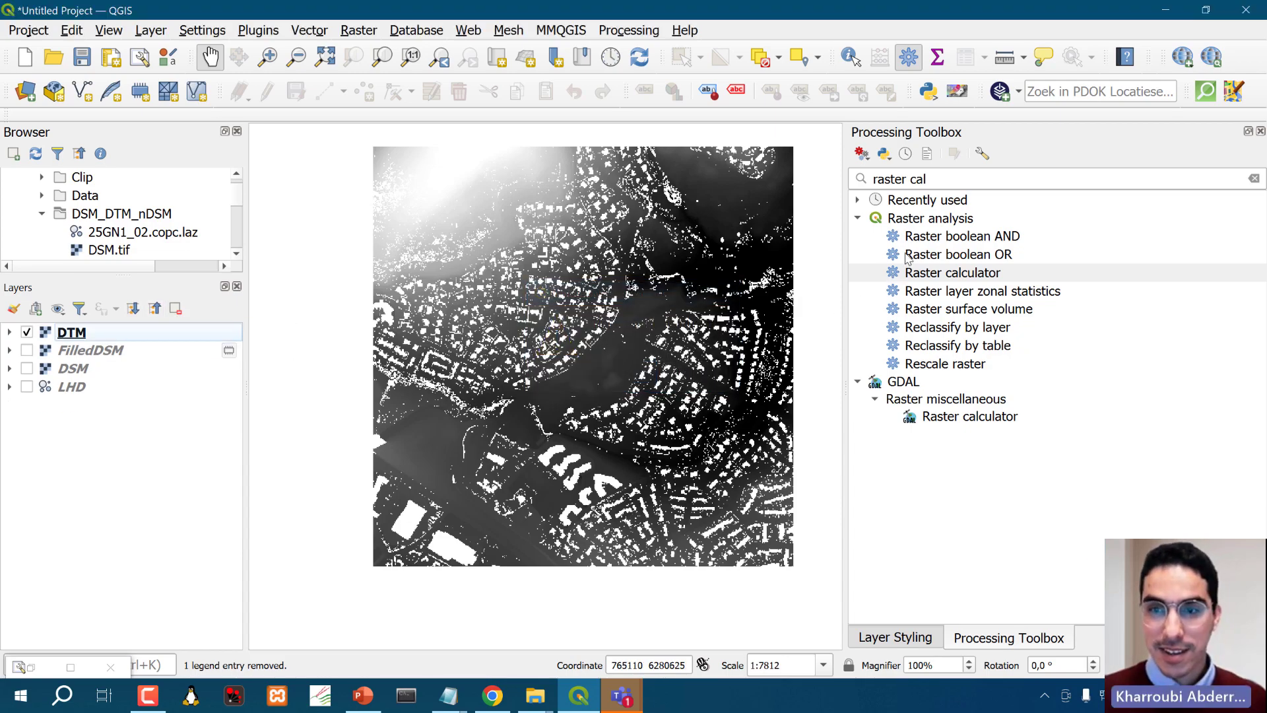
Search the processing tools for "Fill" and open Fill nodata with DTM as the input layer.
drag(951, 179, 837, 165)
text(Fill)
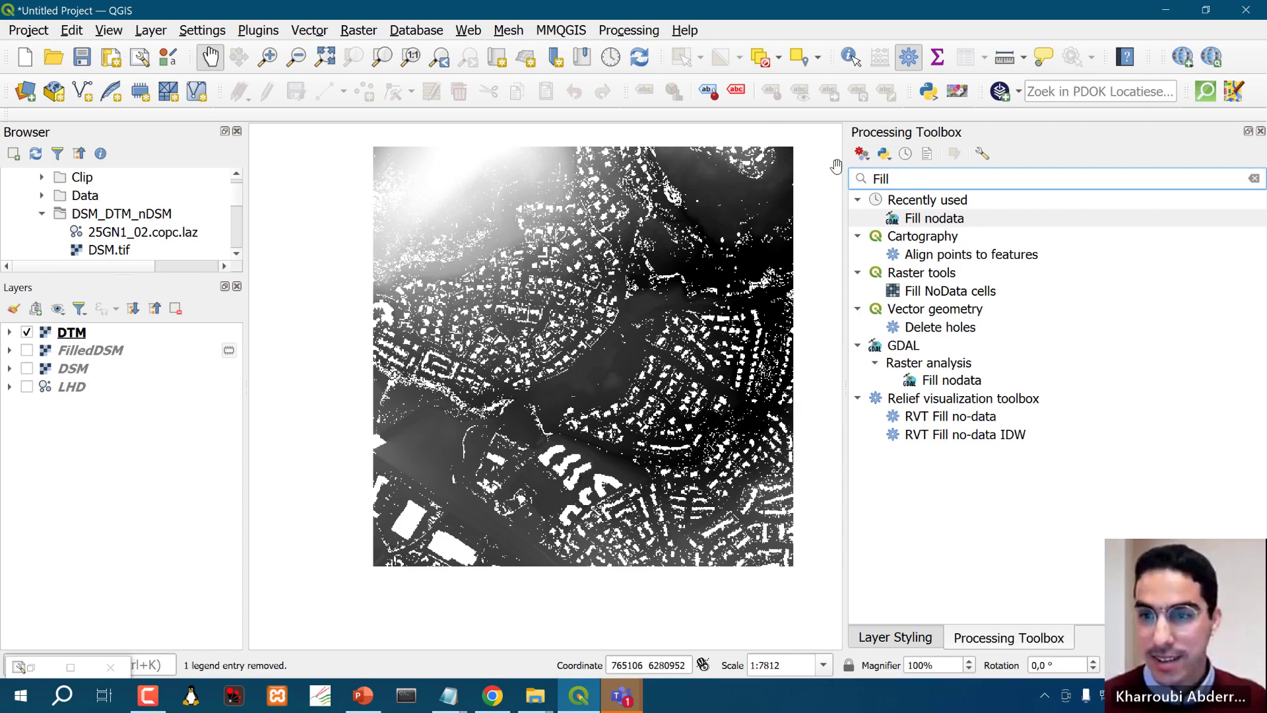
double_click(909, 219)
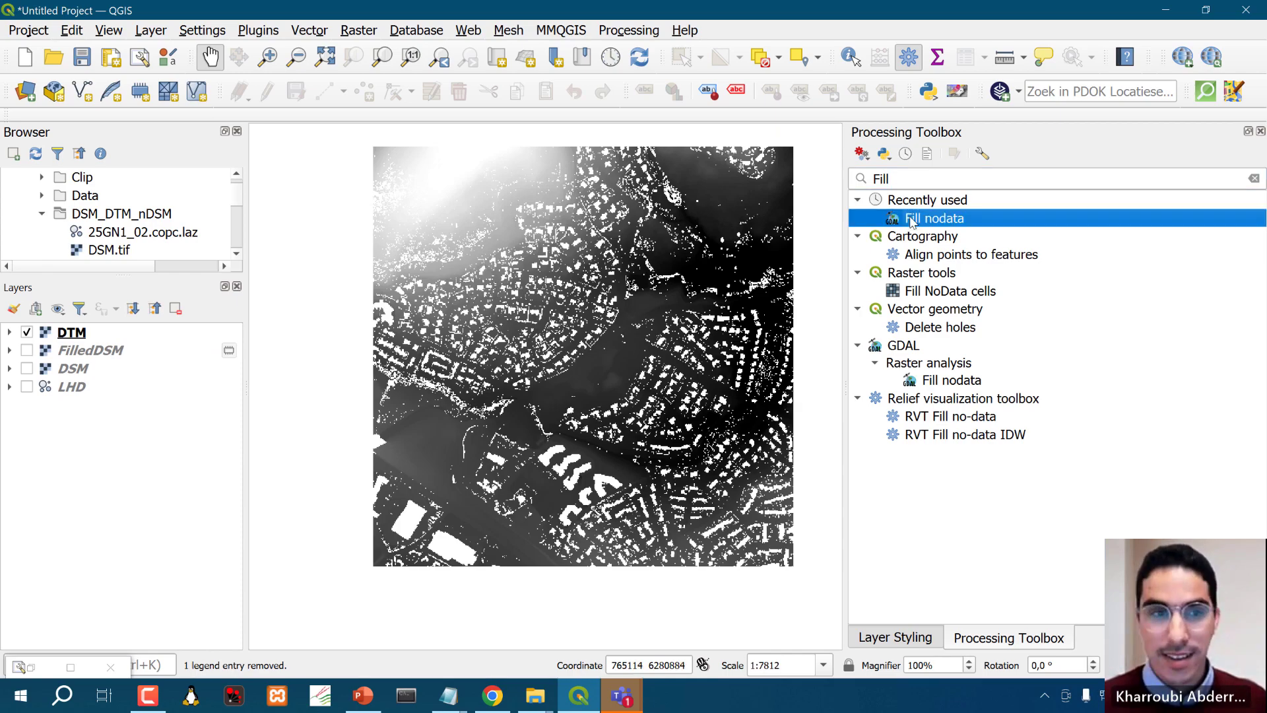
click(155, 107)
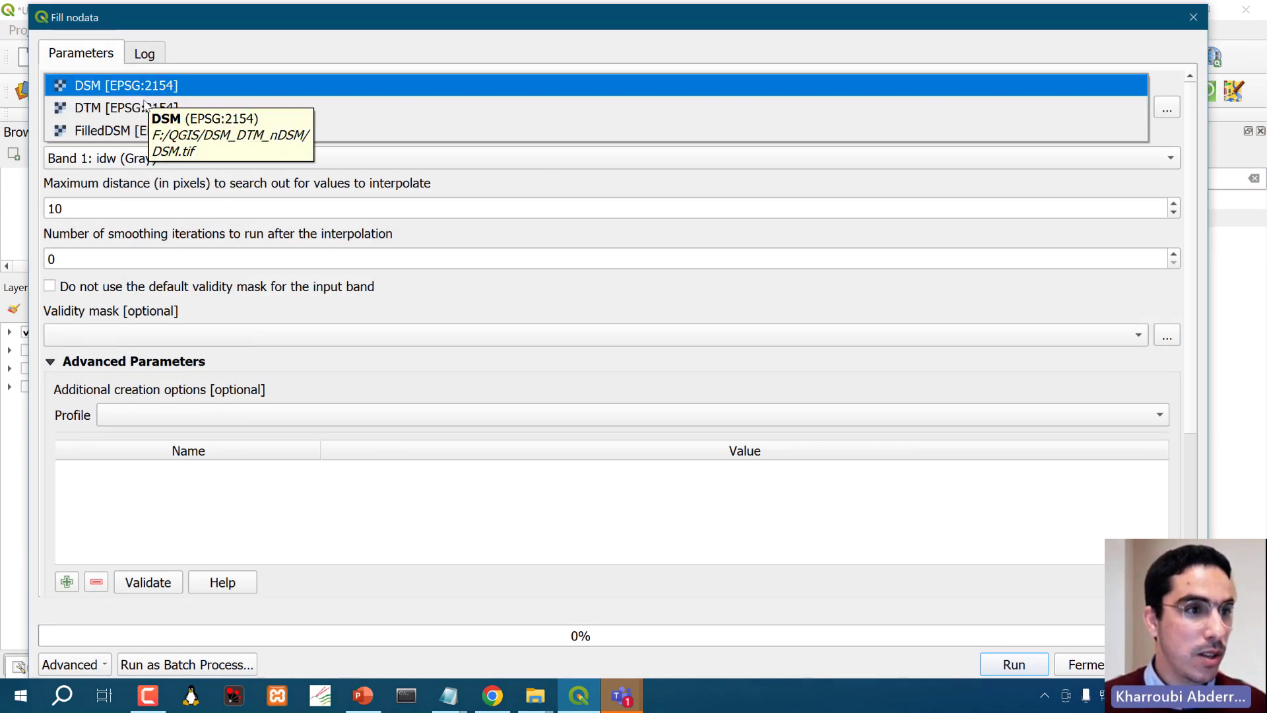
click(144, 111)
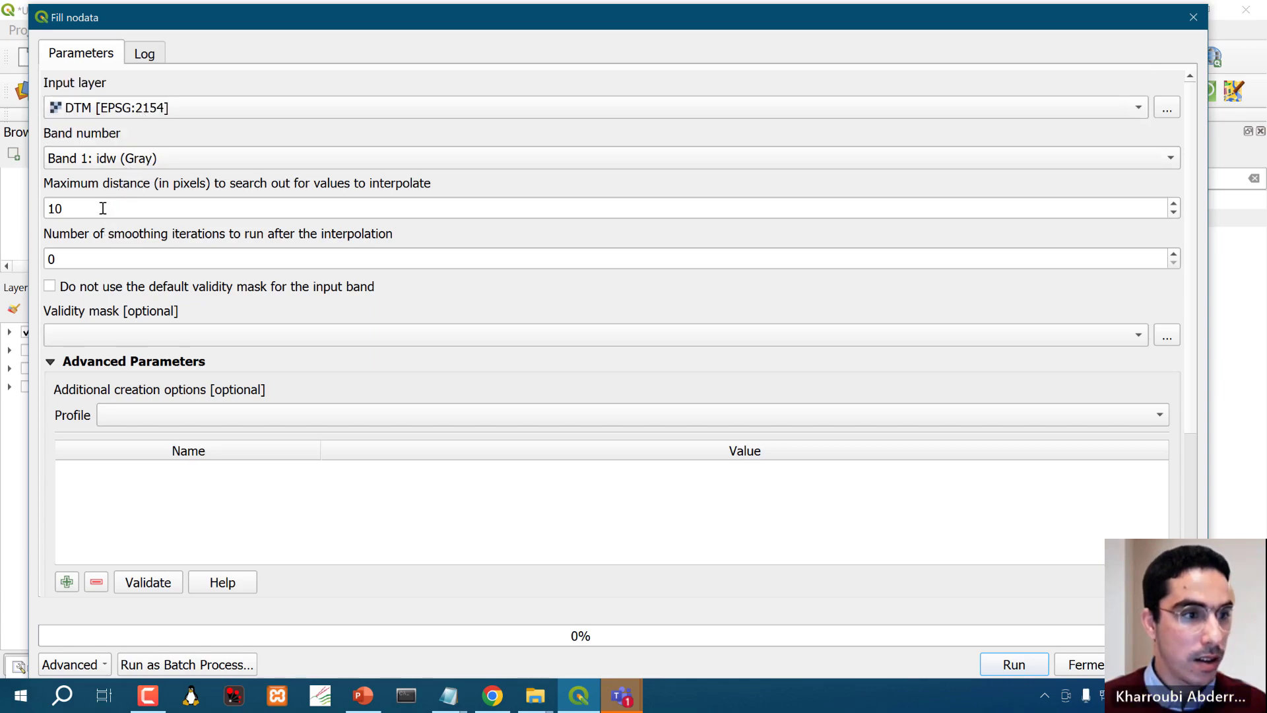
Fill the DTM gaps with a maximum search distance of 100 pixels and 10 smoothing iterations, then collapse the new layer's legend.
drag(92, 209, 6, 220)
text(100)
drag(159, 251, 20, 261)
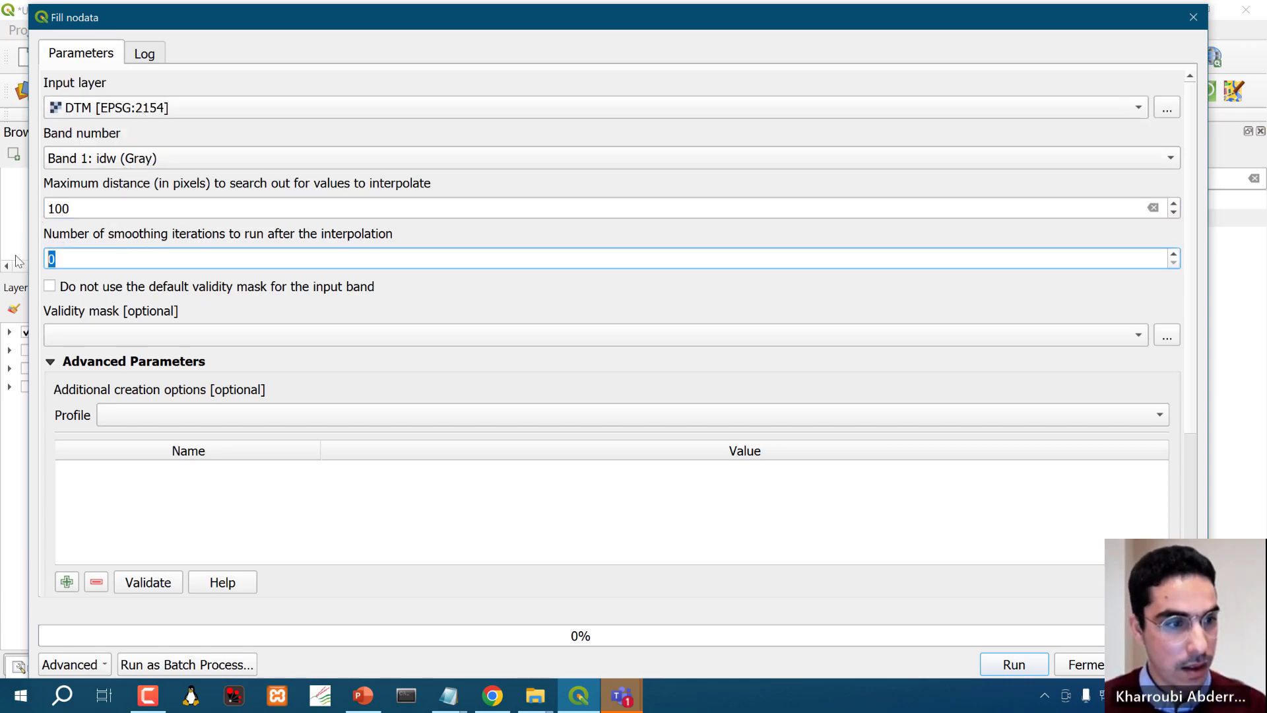
text(10)
click(1020, 663)
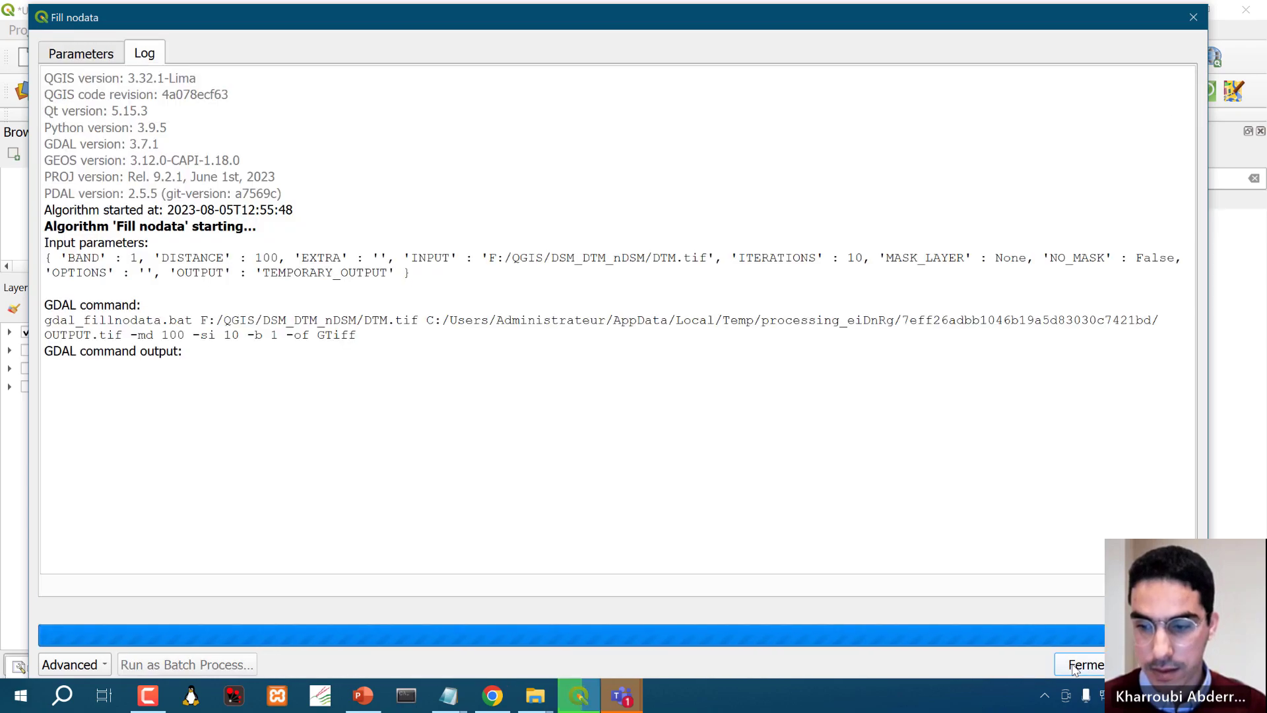
click(1083, 665)
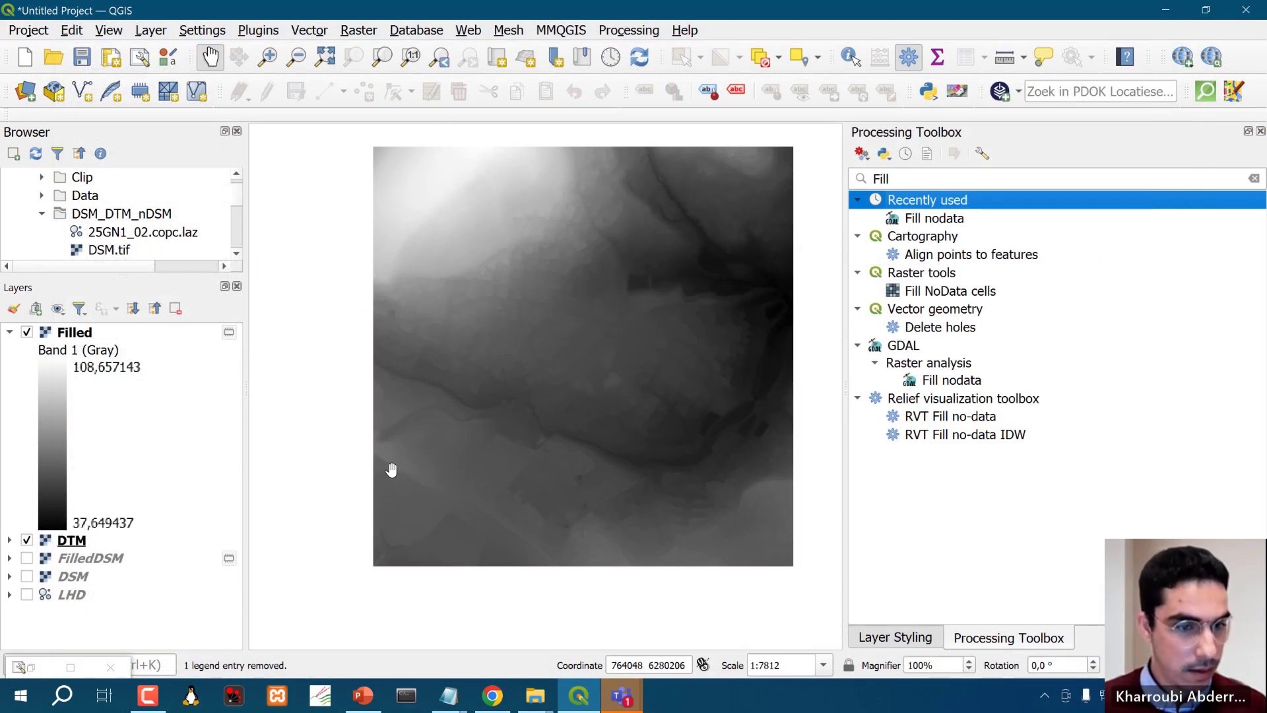
click(10, 333)
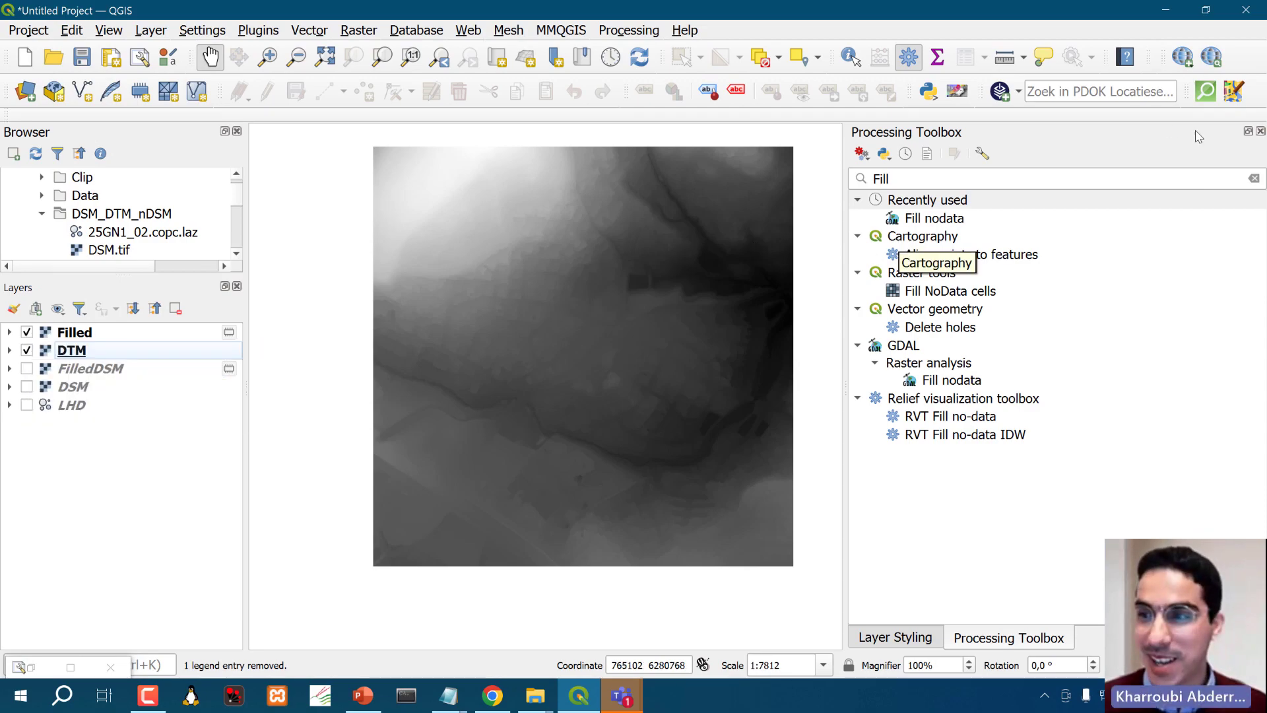
Open the Raster calculator from the Raster analysis group and build the expression "FilledDSM@1" - "Filled@1".
click(1251, 179)
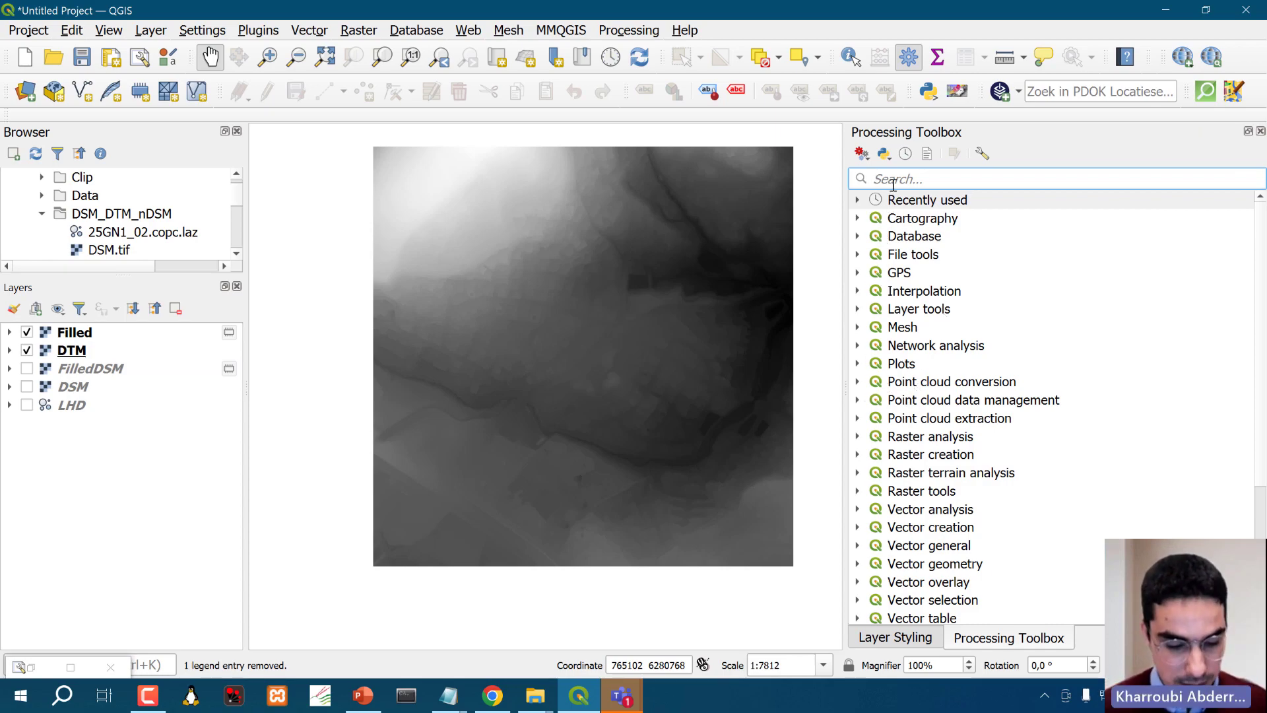
text(raster calcula)
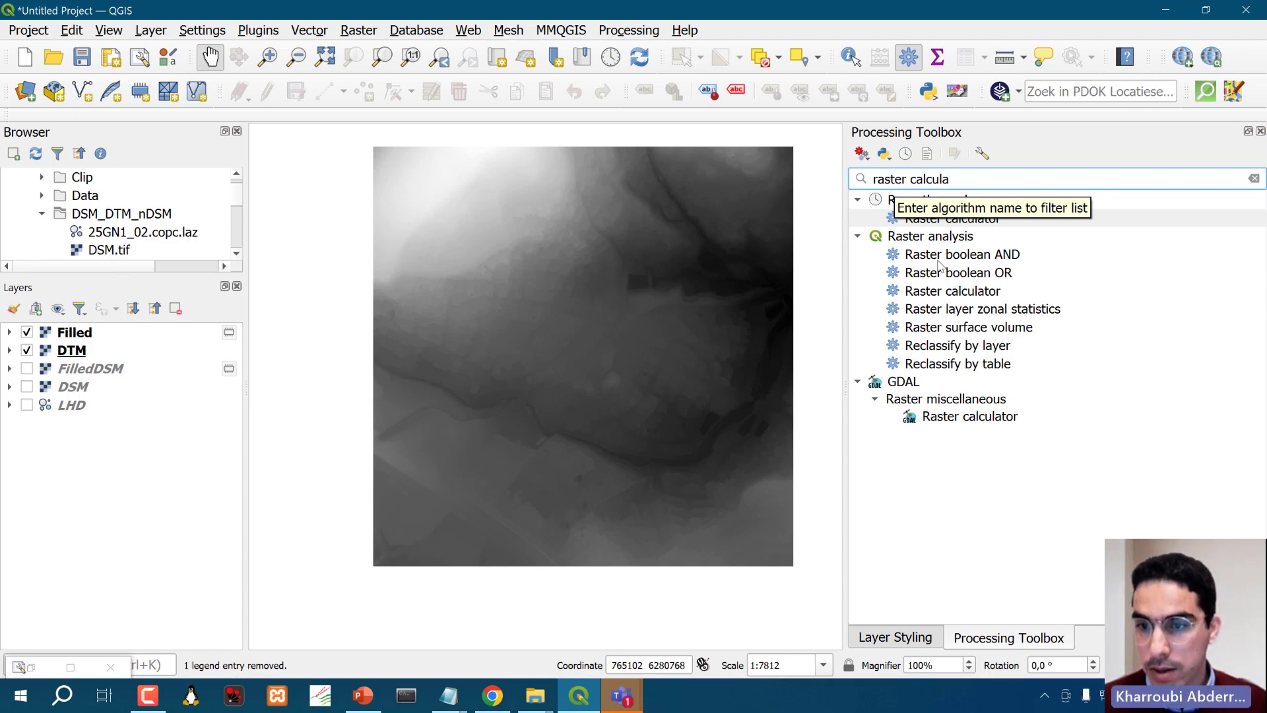
double_click(952, 290)
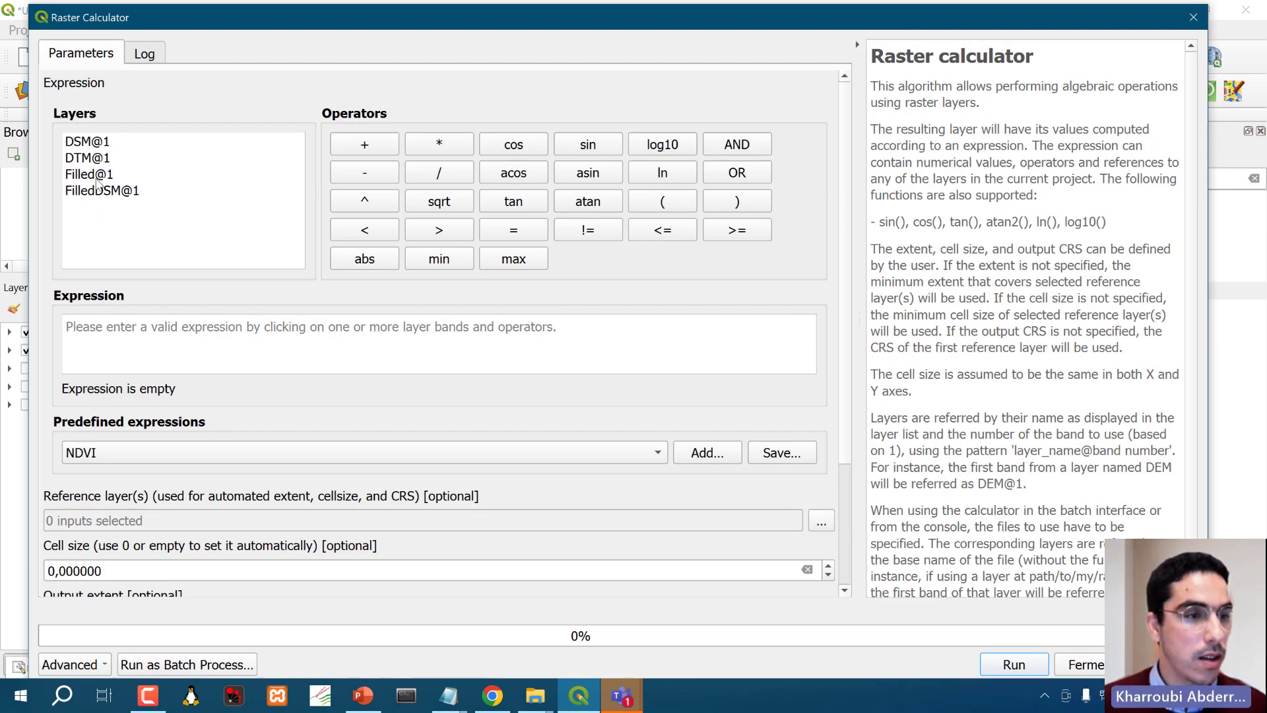
double_click(94, 191)
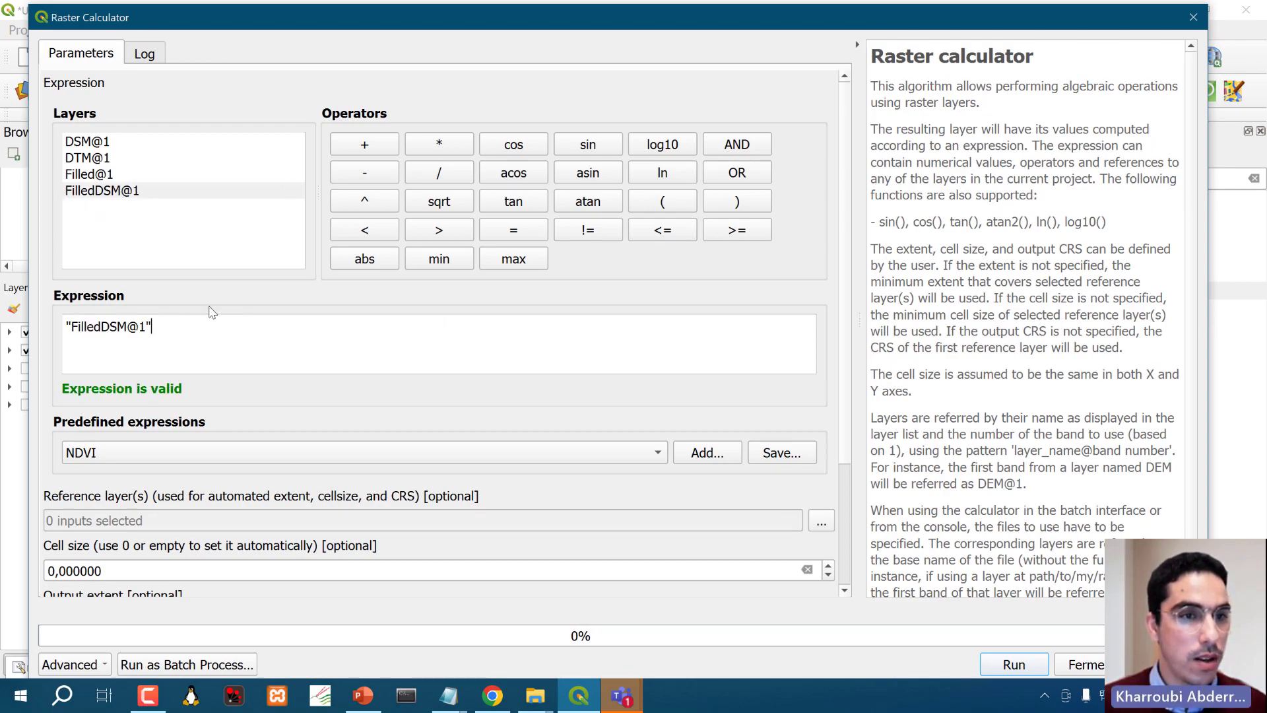
click(364, 173)
double_click(90, 175)
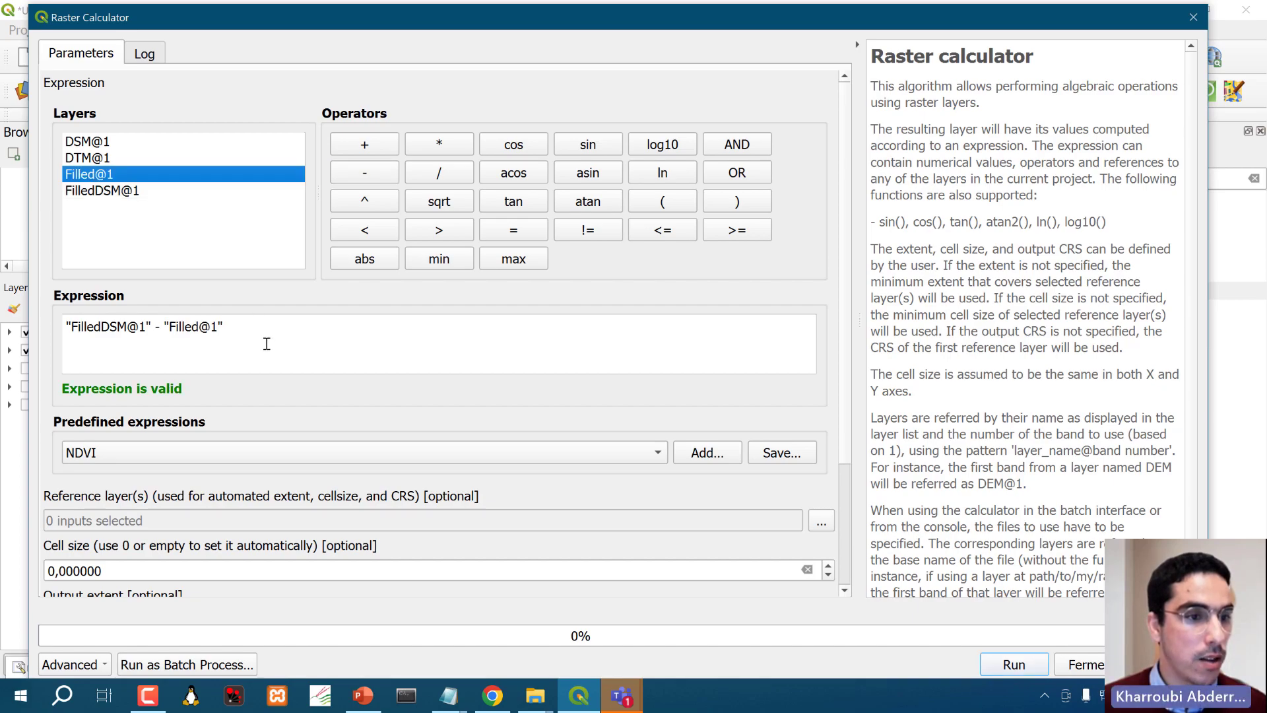
click(251, 324)
Select DSM as the reference layer for the automatic extent, cell size and CRS.
scroll(367, 371, down, 3)
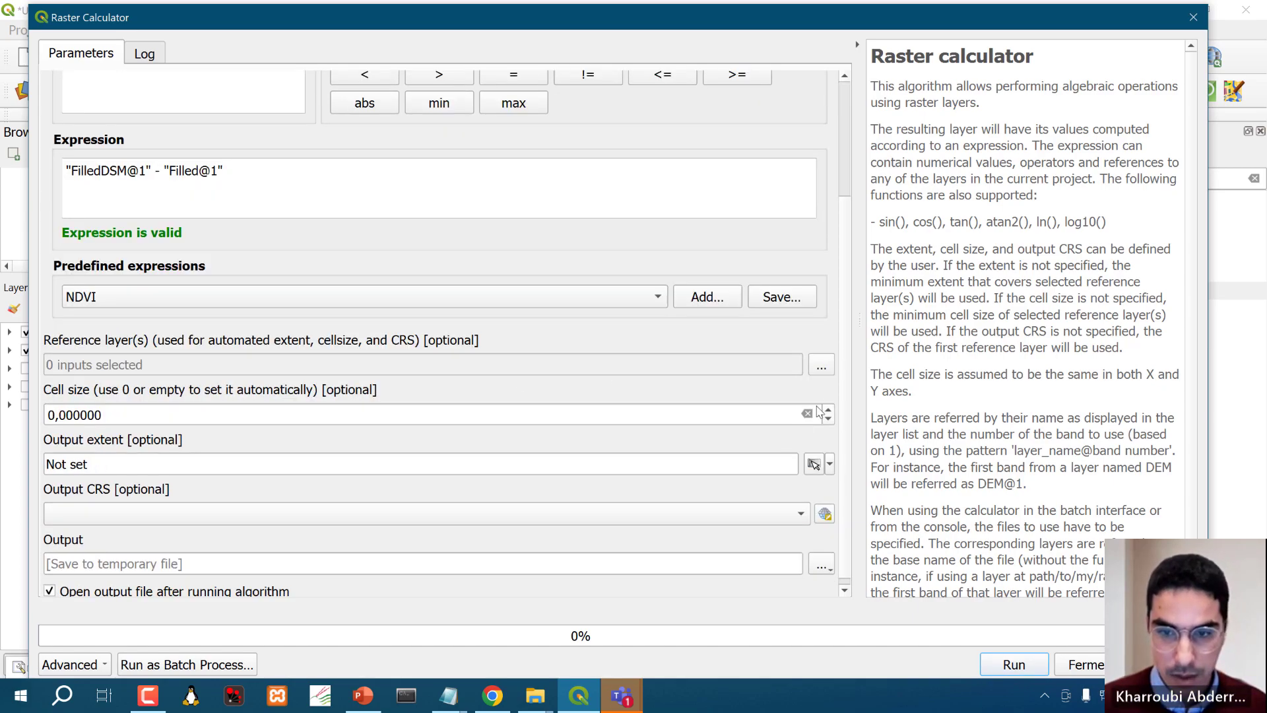
click(821, 367)
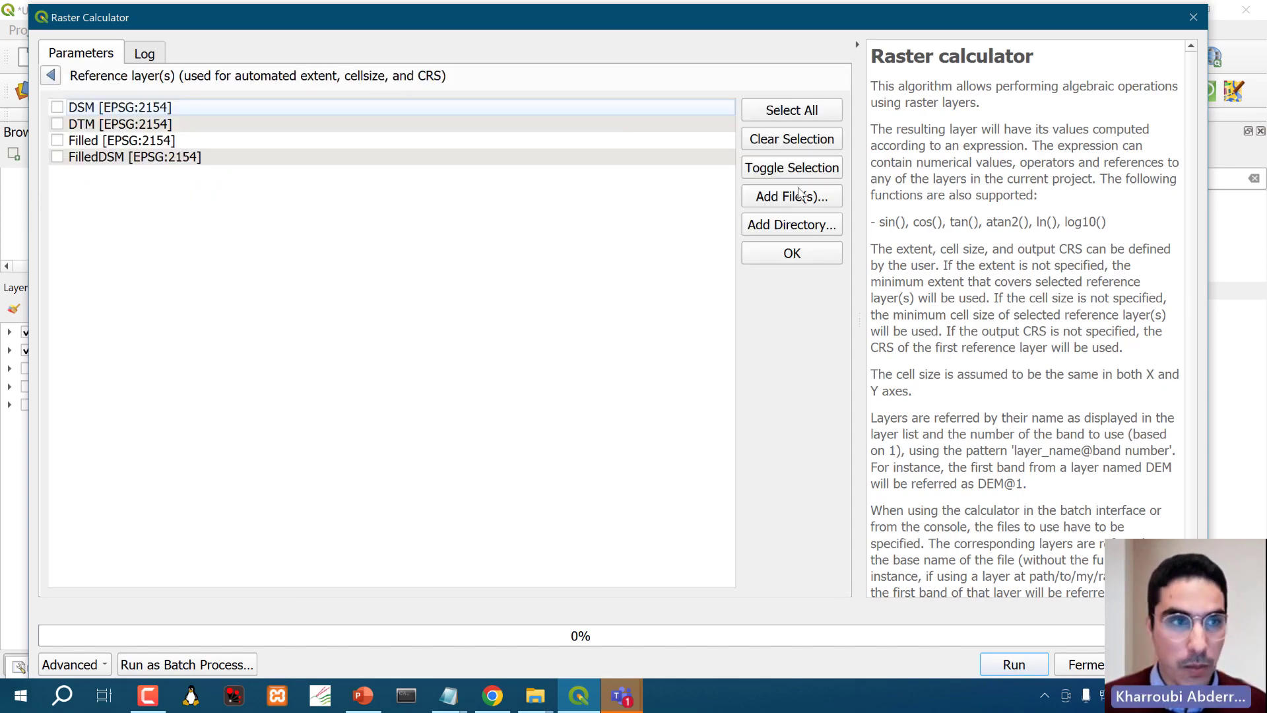
click(57, 108)
click(790, 254)
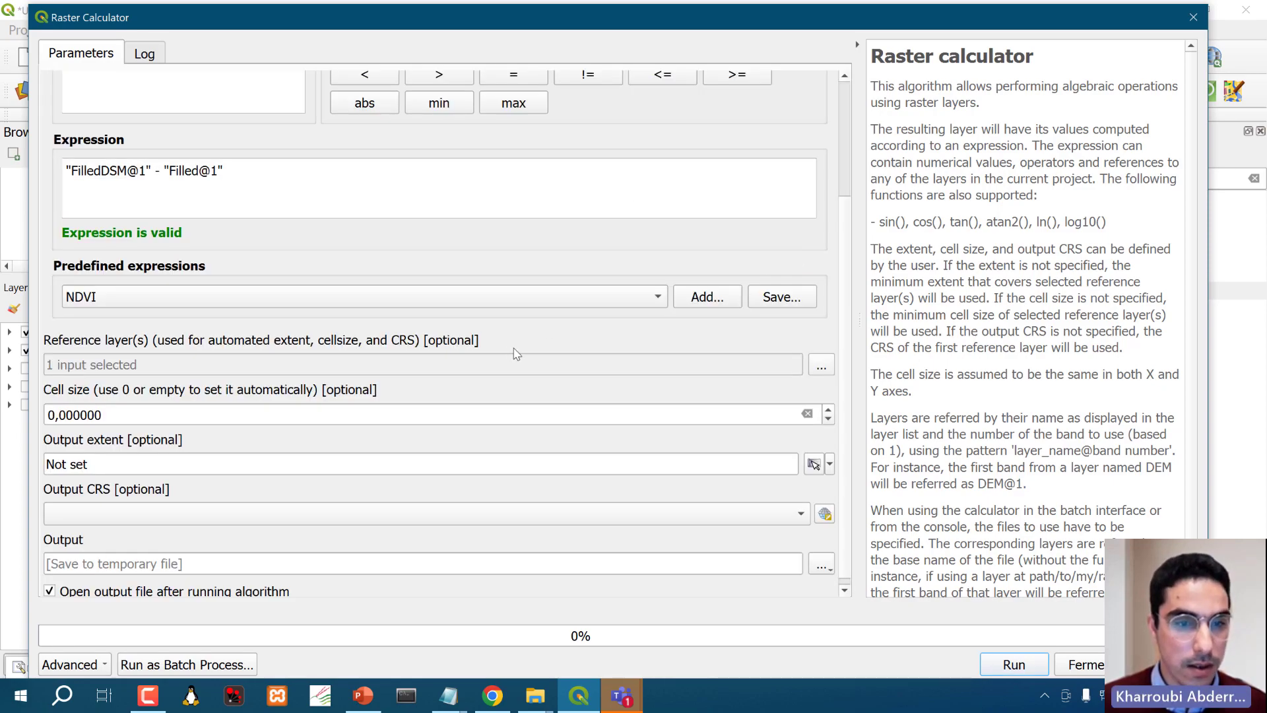
Set the output to nDSM.tif in the DSM_DTM_nDSM folder, replacing the existing file, and run the raster calculation.
click(822, 558)
click(865, 600)
click(442, 173)
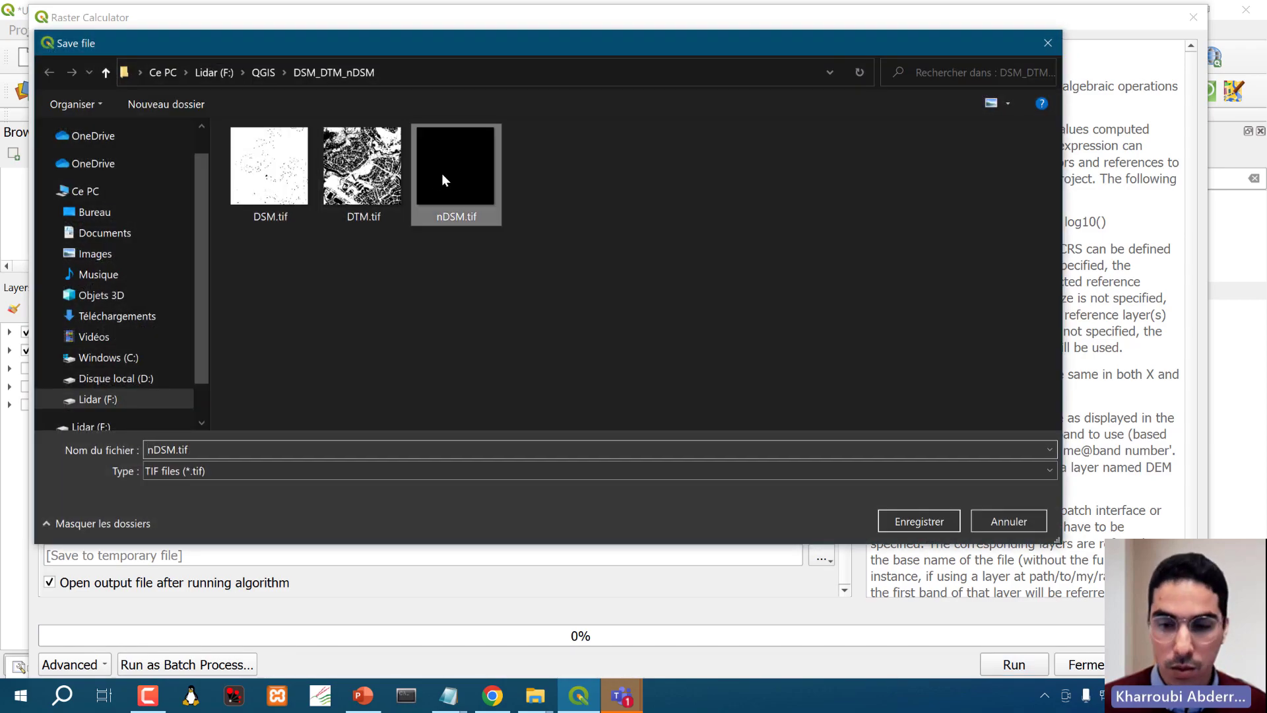
click(921, 523)
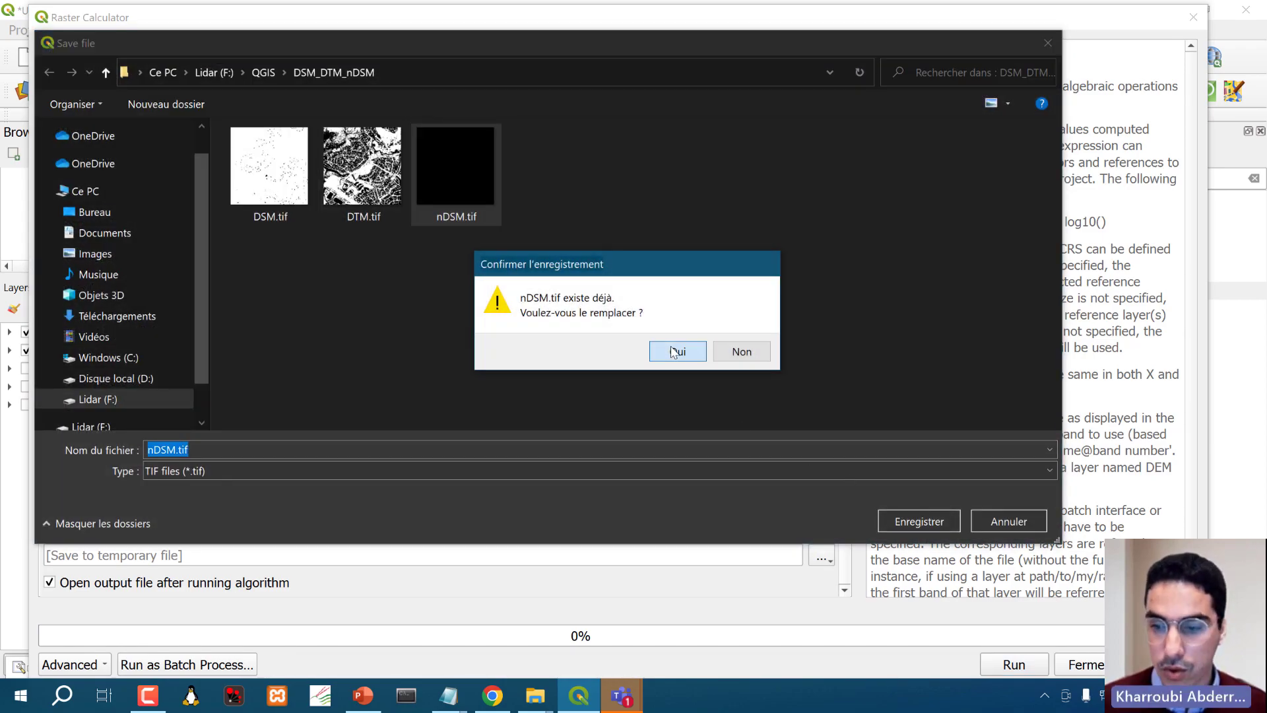
click(672, 351)
click(1014, 665)
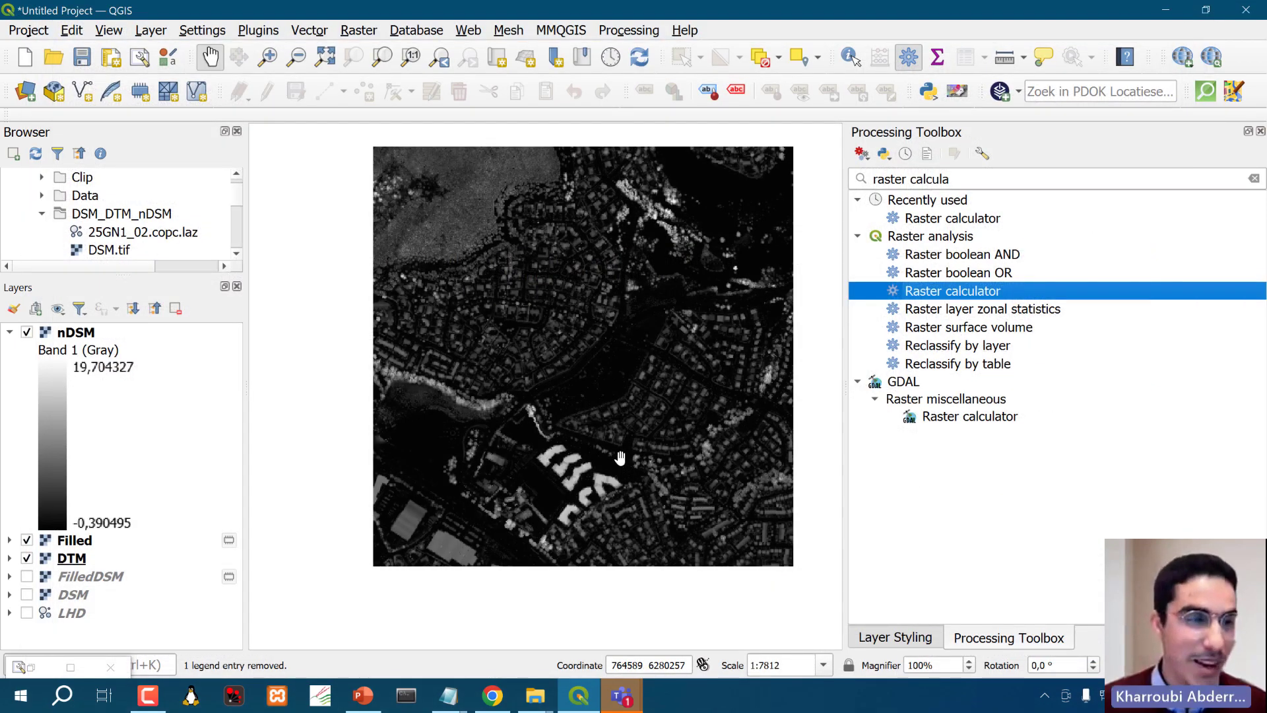
Collapse the nDSM layer's legend and rename the Filled layer as FilledDSM.
click(10, 333)
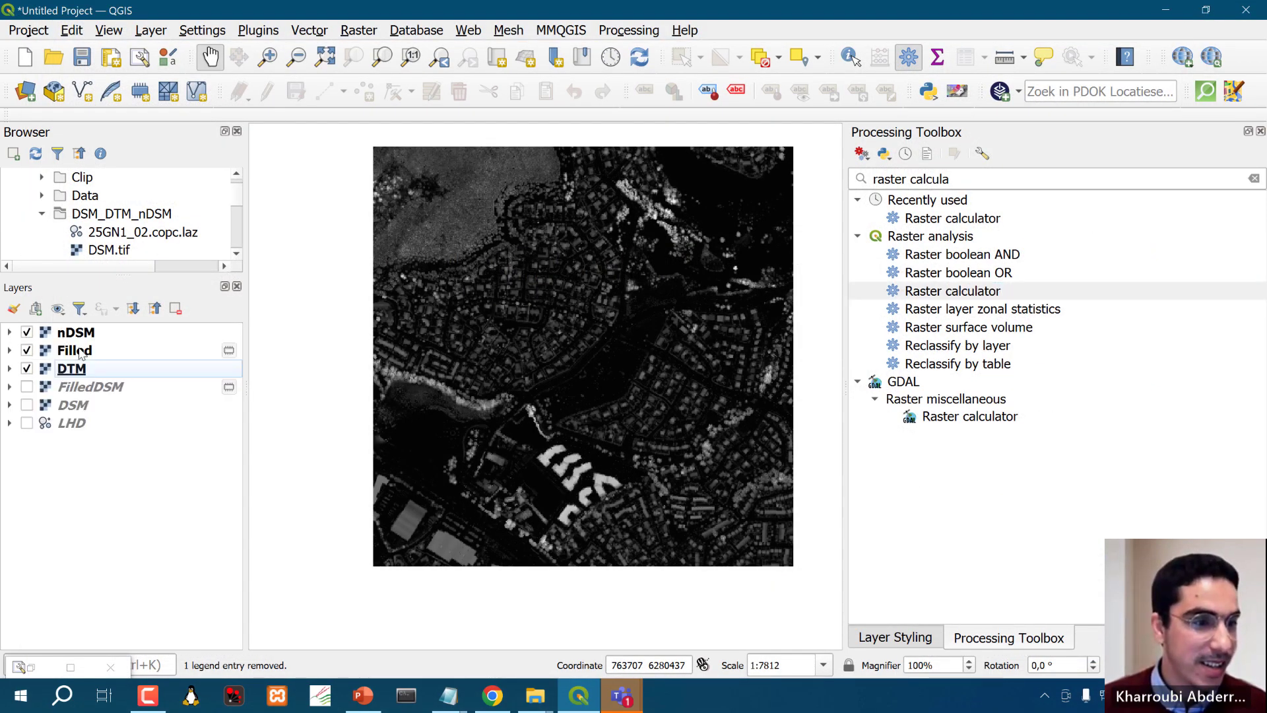
right_click(79, 354)
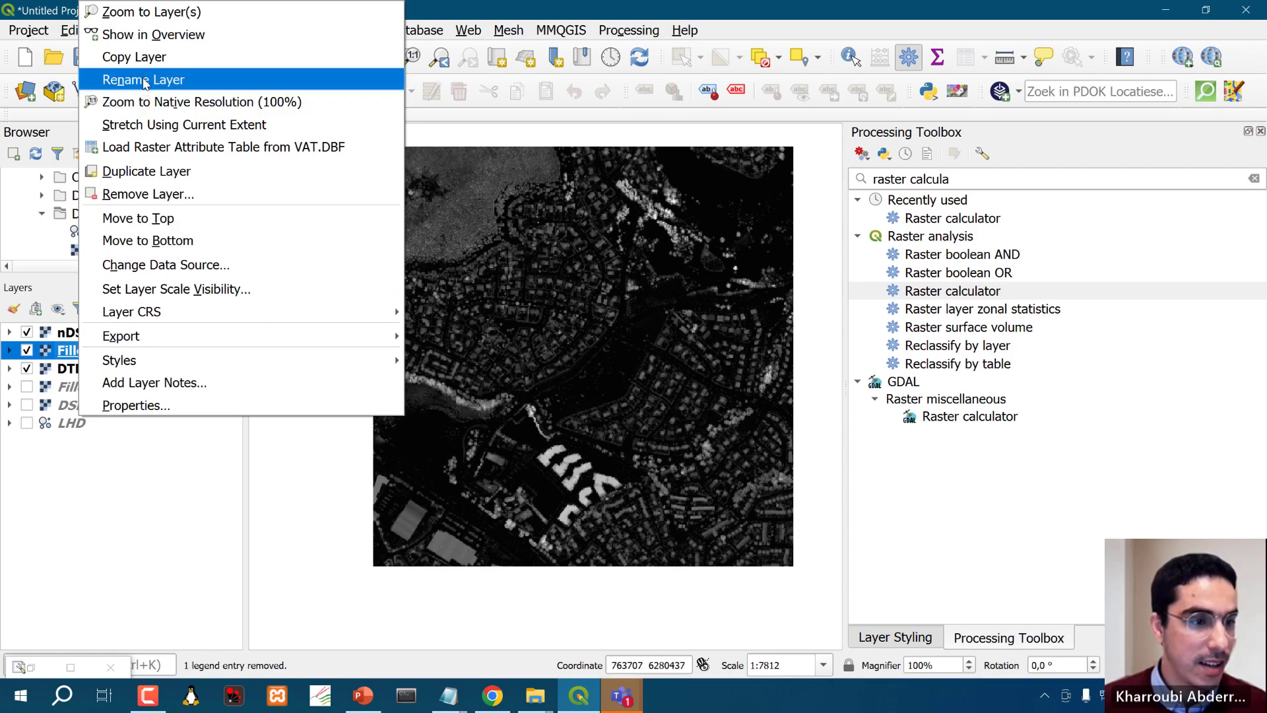
click(145, 80)
click(90, 351)
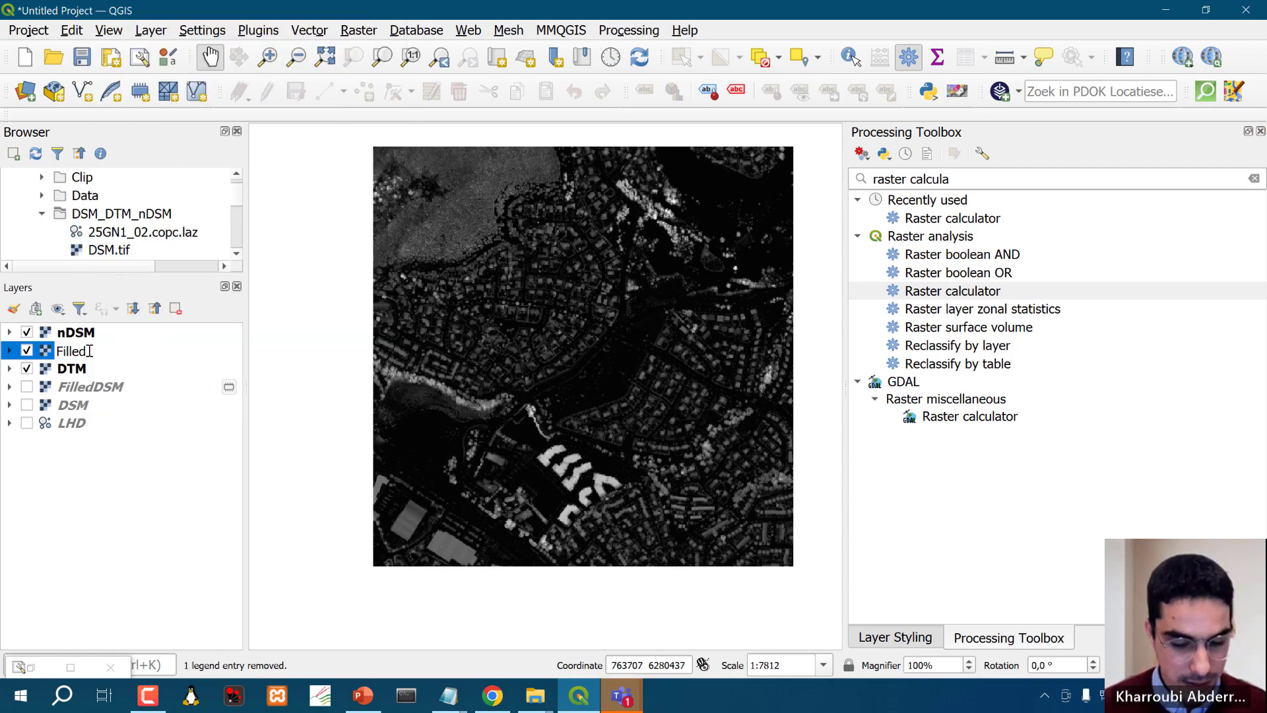
key(Return)
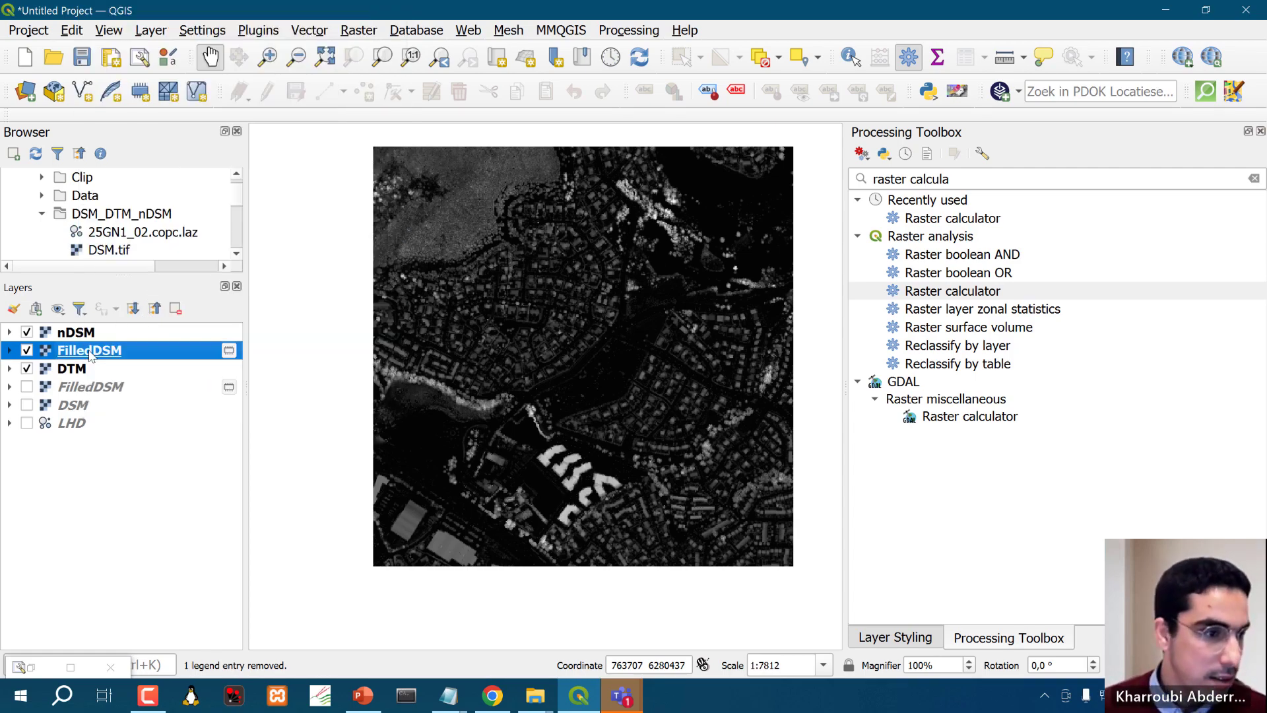
Hide nDSM, the newly renamed FilledDSM and DTM, and show only the original FilledDSM layer below DTM.
click(27, 332)
click(27, 351)
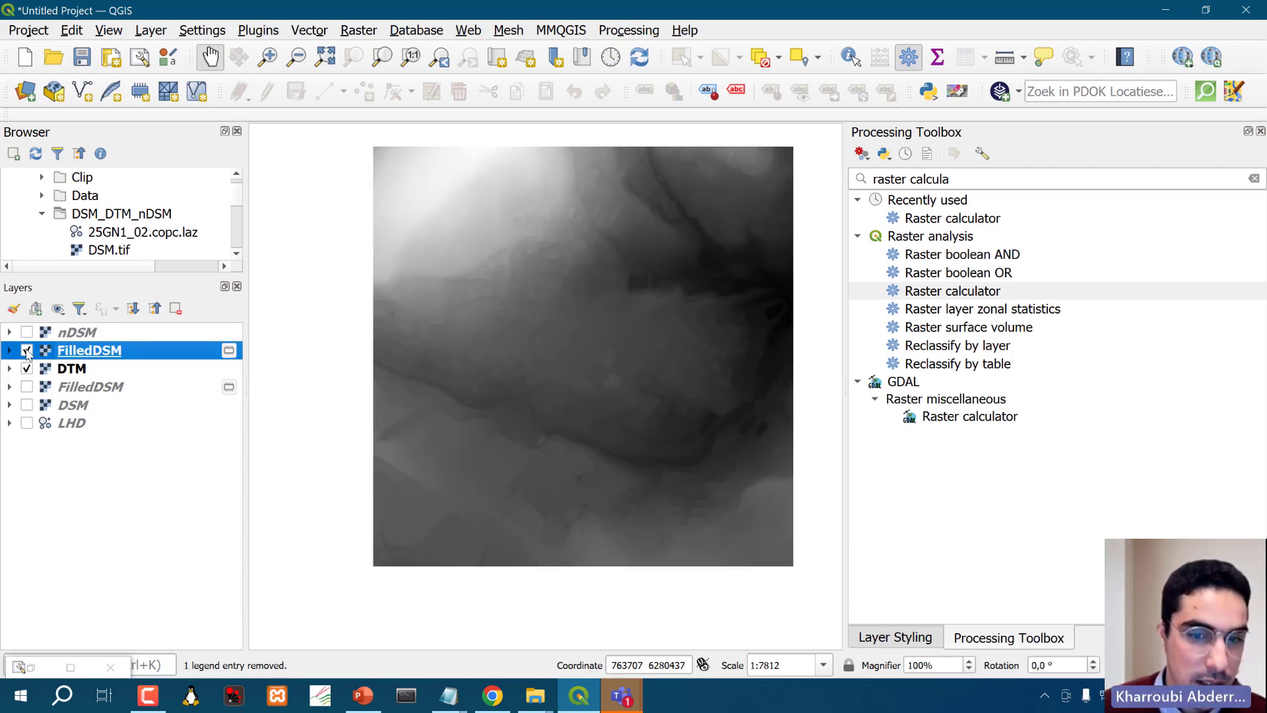
click(26, 368)
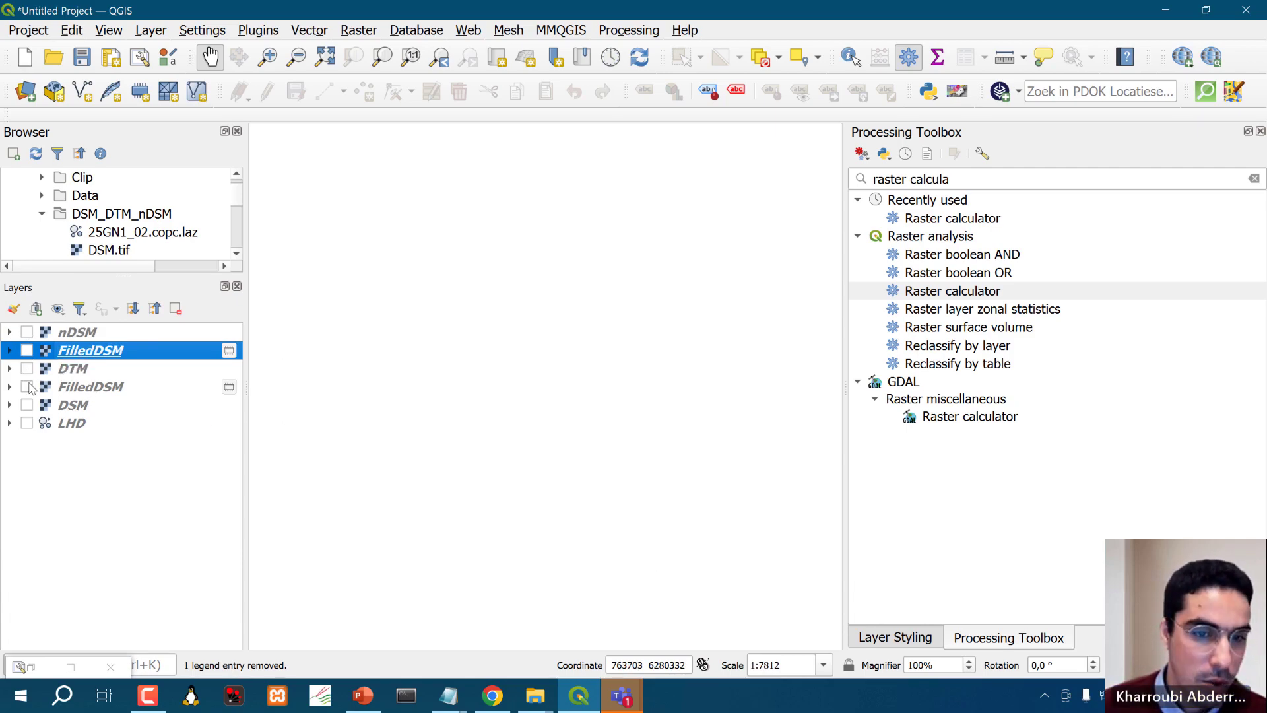
click(27, 387)
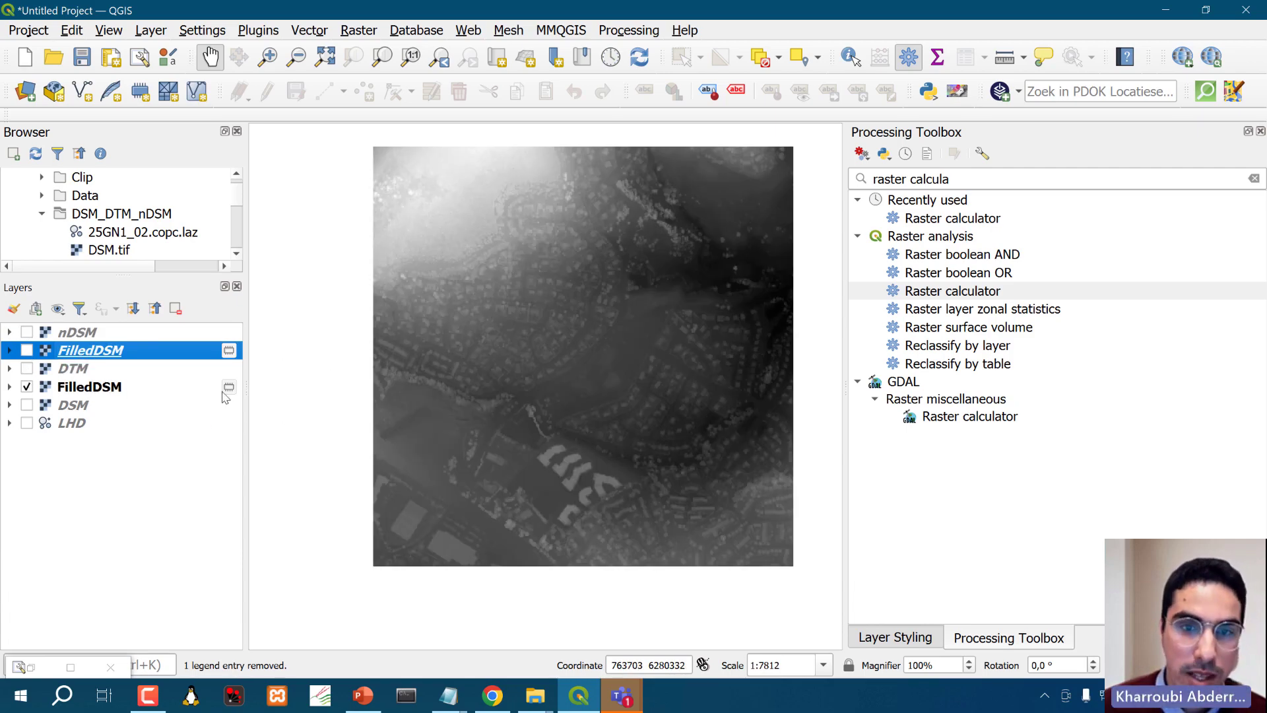
Apply the Singleband pseudocolor renderer to the FilledDSM layer listed directly above DTM.
click(921, 635)
click(980, 191)
click(970, 211)
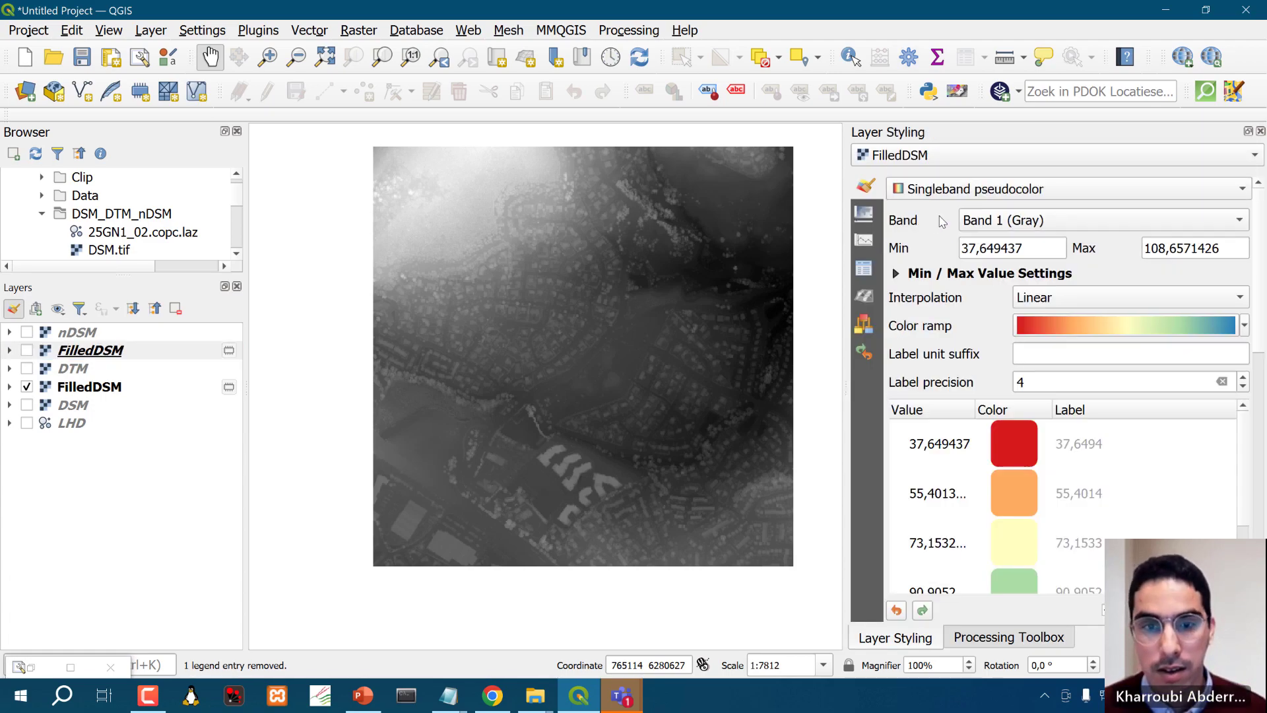
drag(639, 265, 617, 281)
Style the FilledDSM layer below DTM as Singleband pseudocolor and invert its color ramp.
click(89, 387)
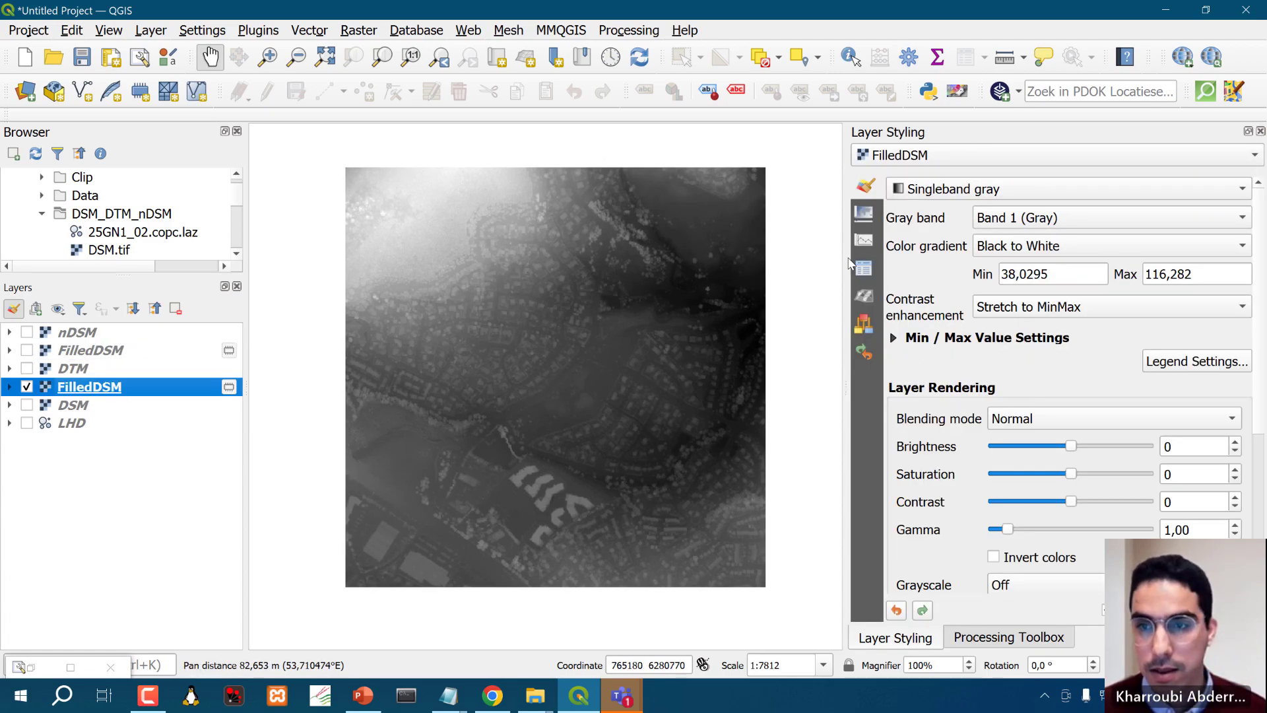
click(938, 190)
click(932, 213)
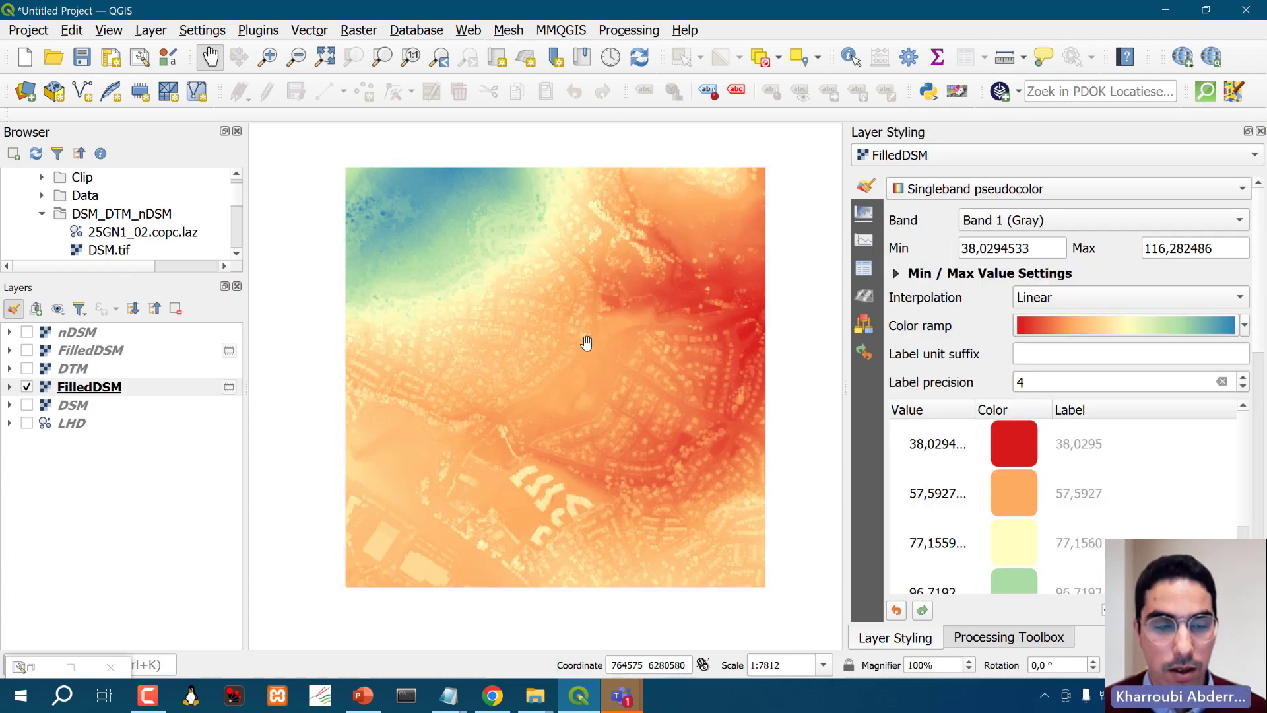
scroll(563, 342, up, 1)
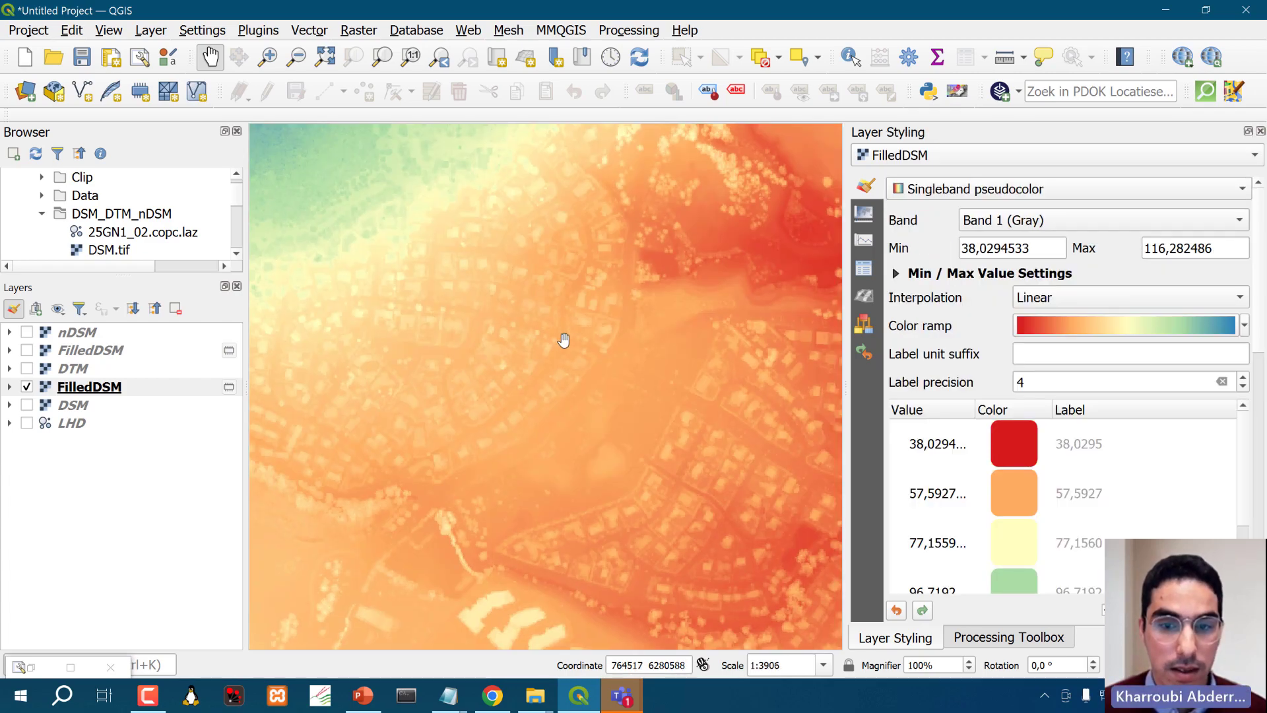
scroll(563, 340, down, 1)
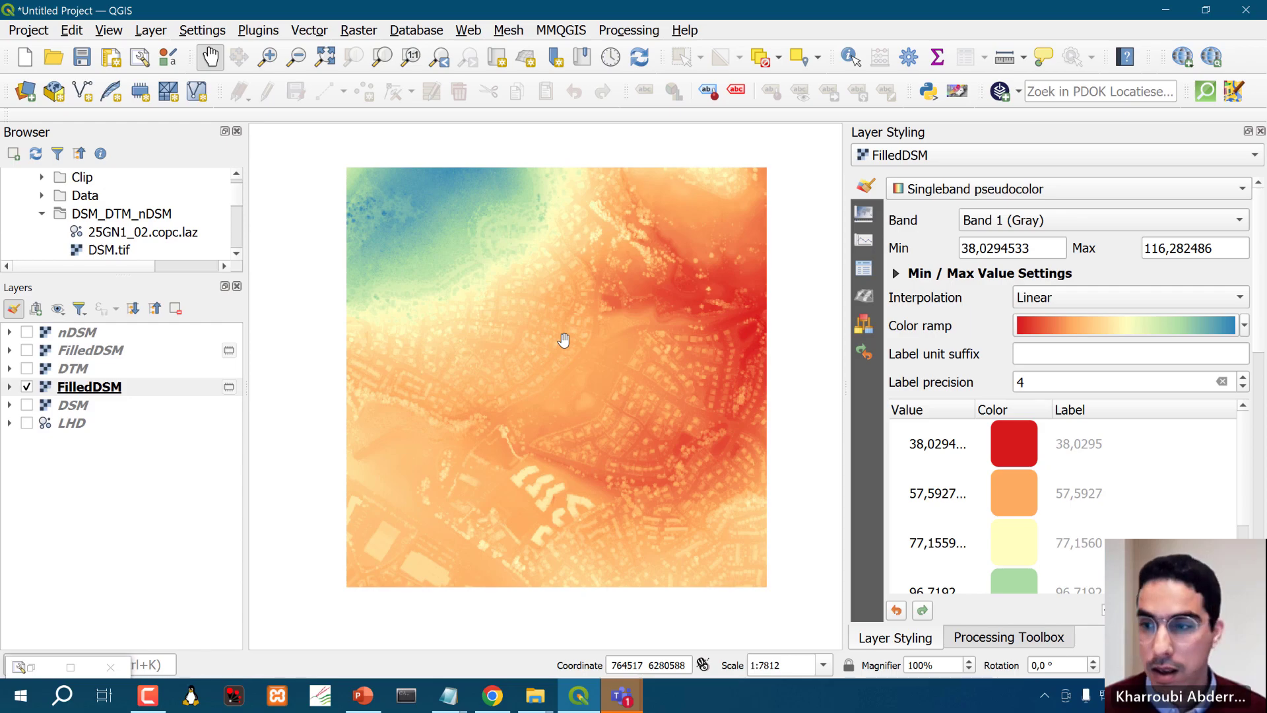
click(1245, 326)
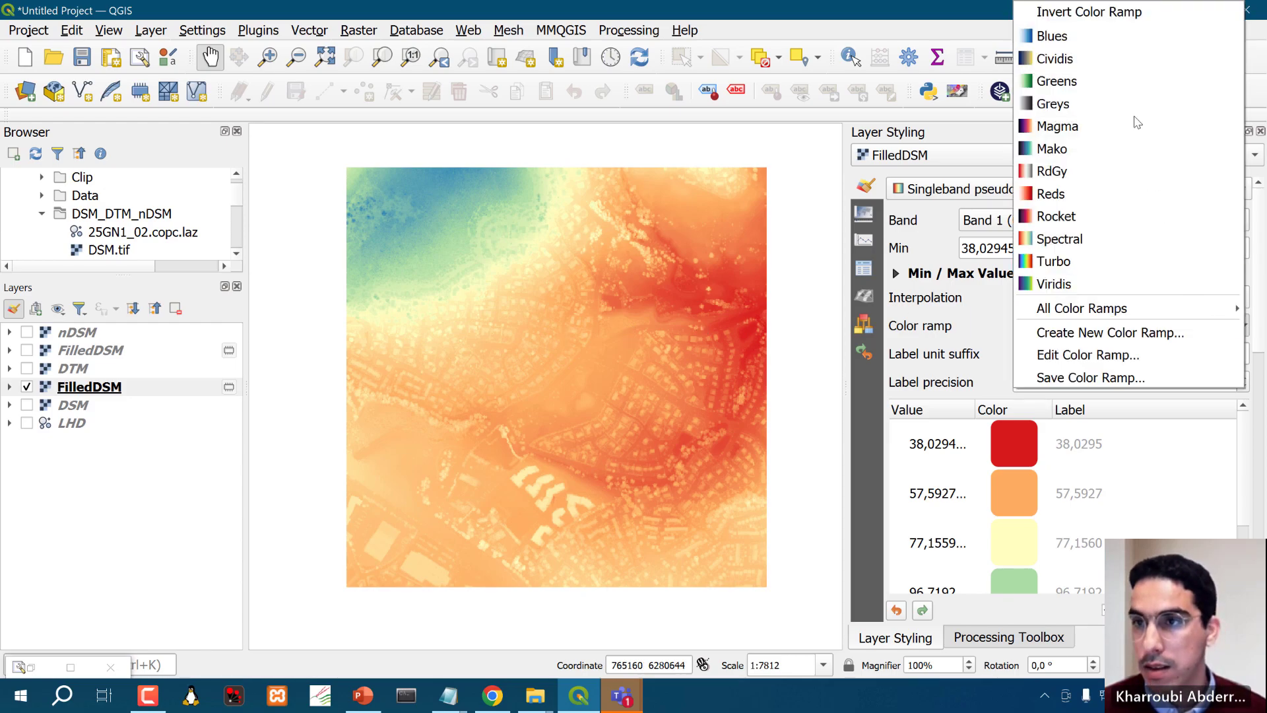
click(1111, 10)
drag(672, 244, 670, 247)
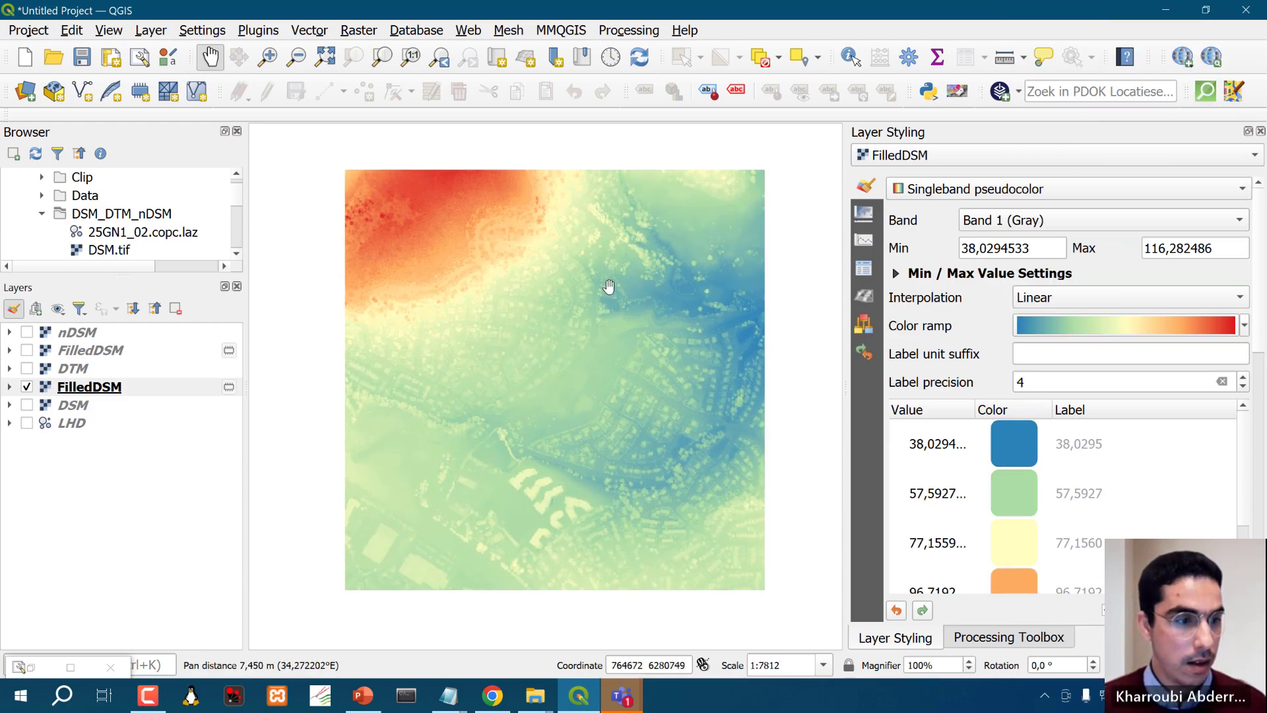
Show only the FilledDSM layer above DTM and invert its color ramp.
click(27, 387)
click(27, 350)
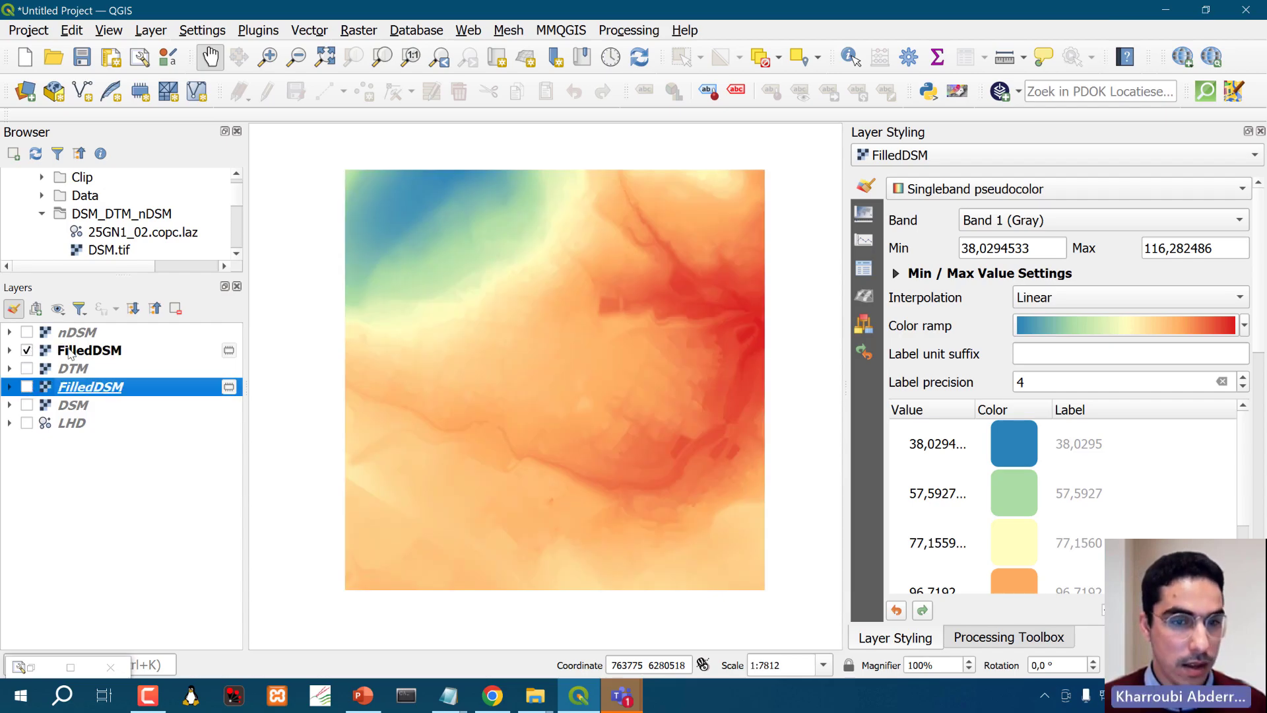
click(89, 350)
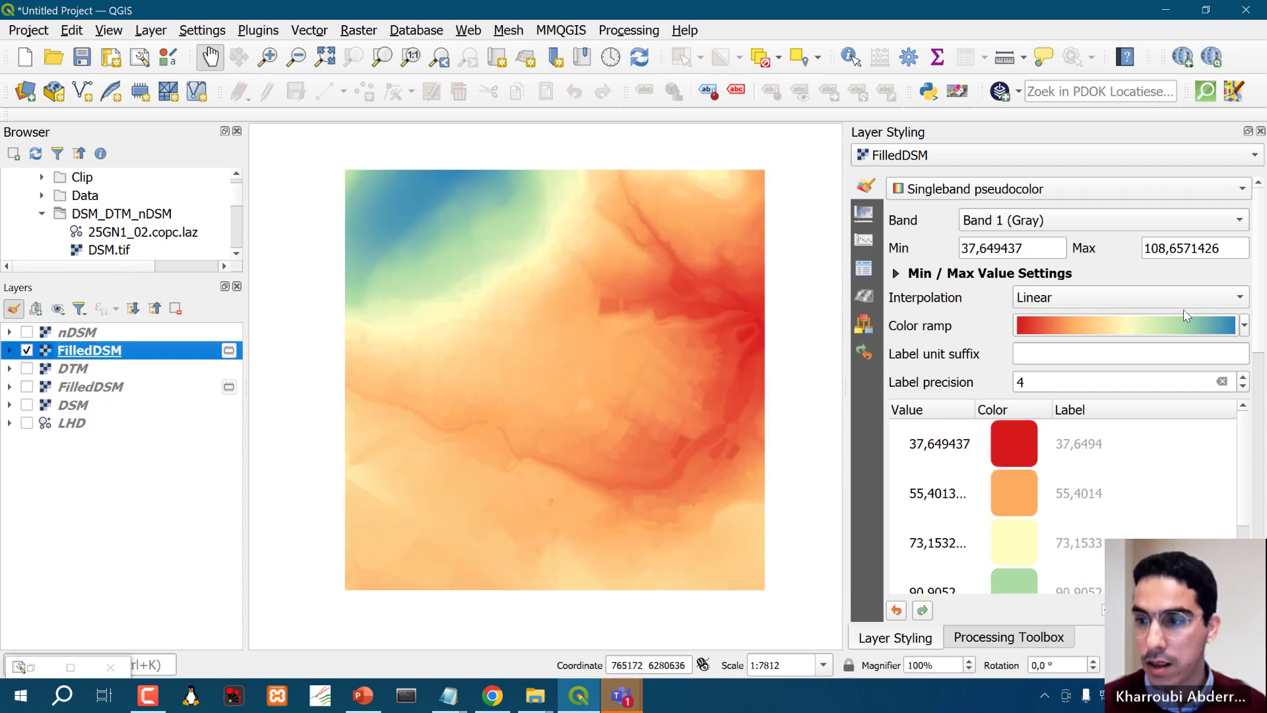
click(1245, 326)
click(1109, 12)
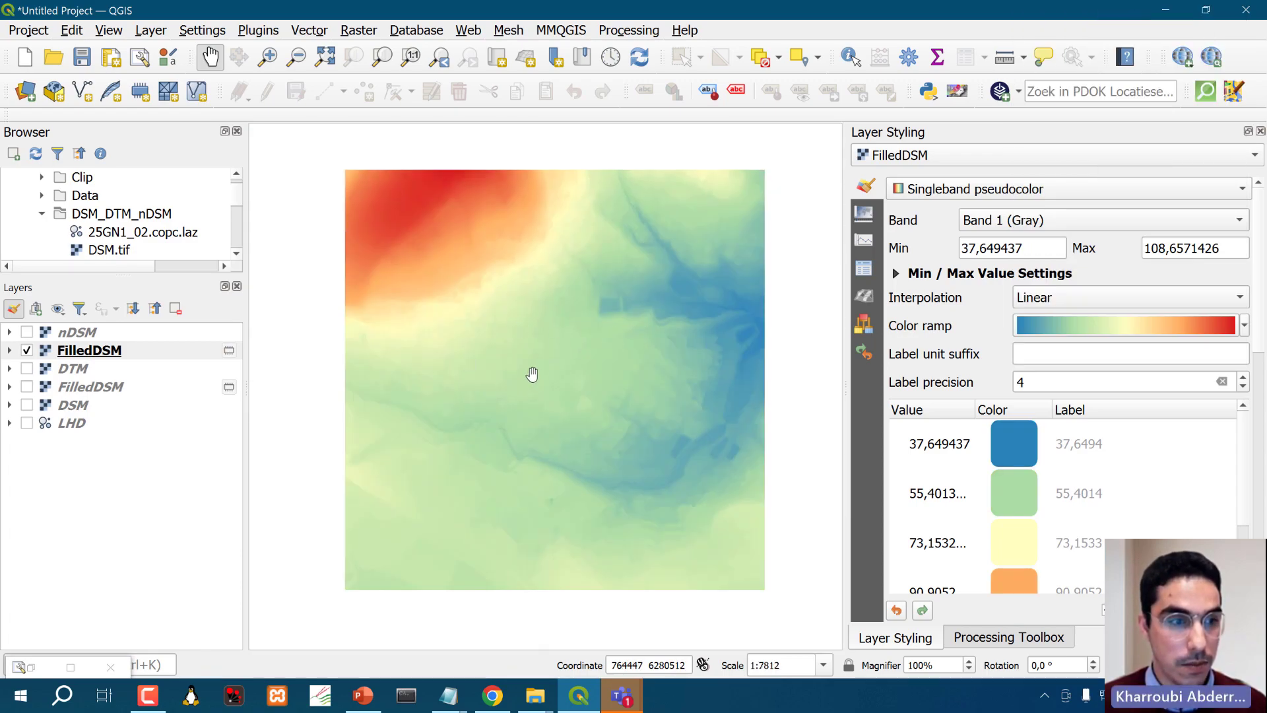
Rename the FilledDSM layer above DTM as FilledDTM.
right_click(105, 354)
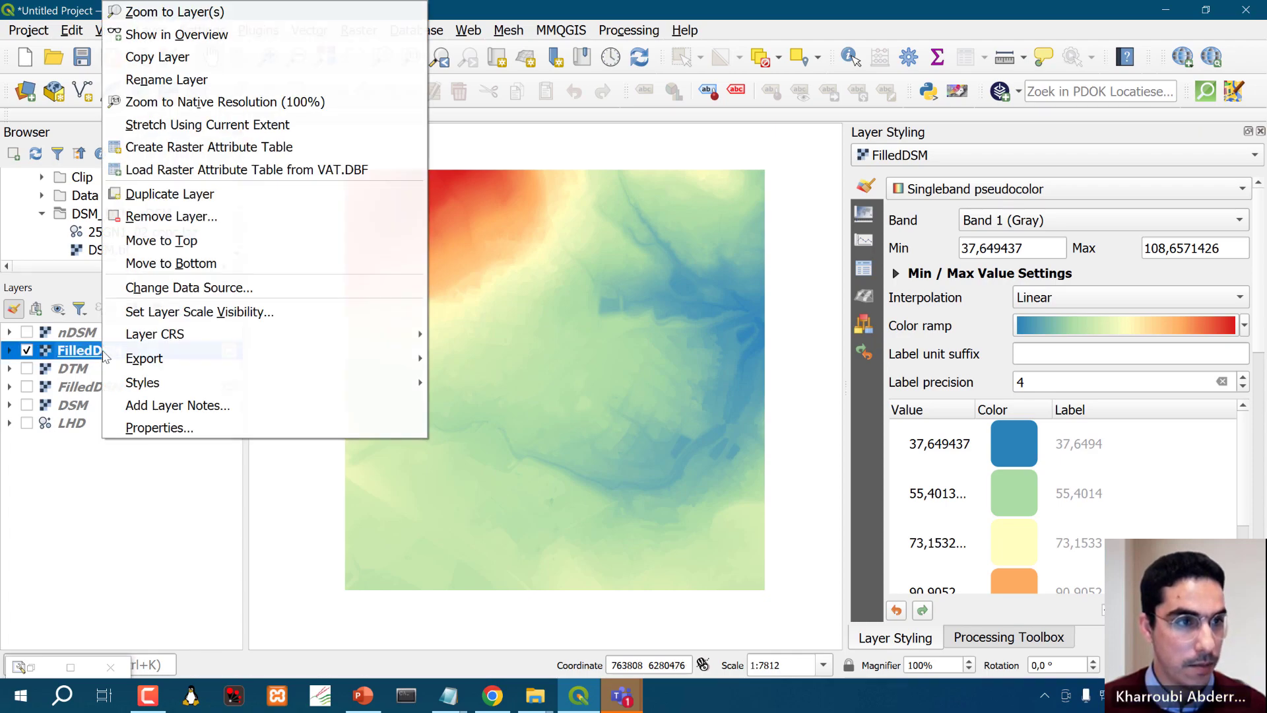
click(148, 77)
click(102, 351)
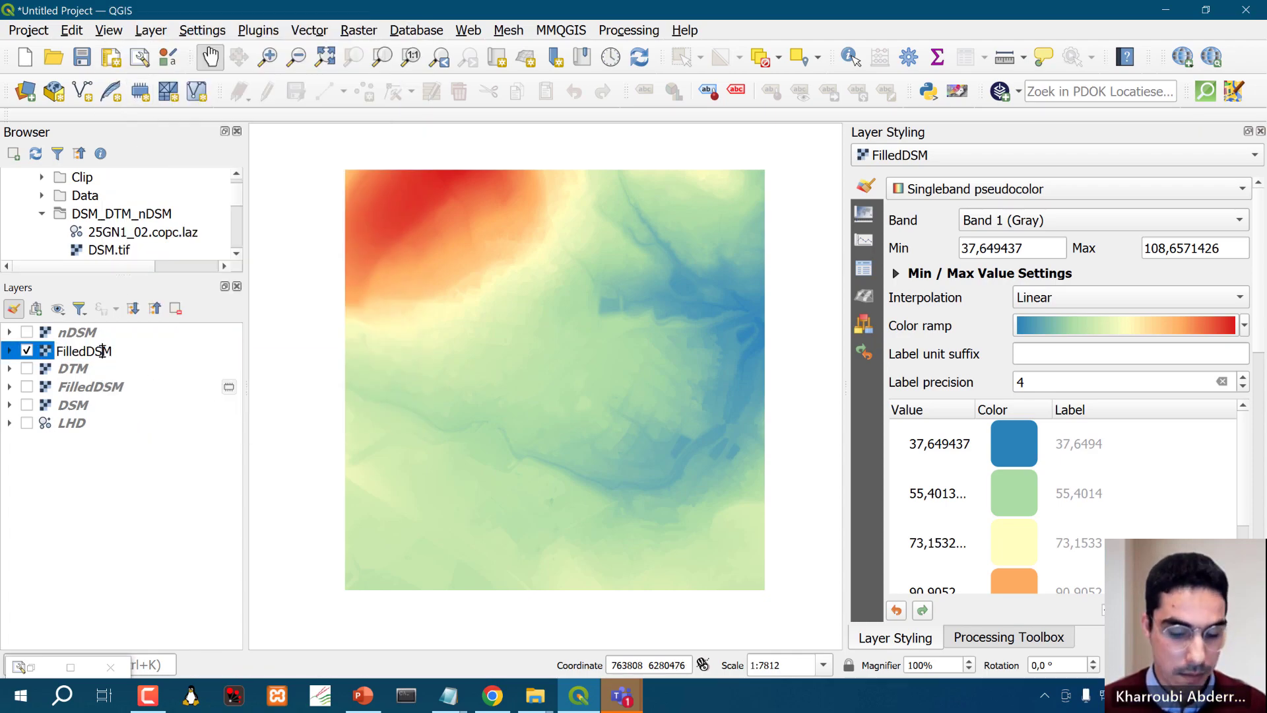
key(BackSpace)
text(T)
key(Return)
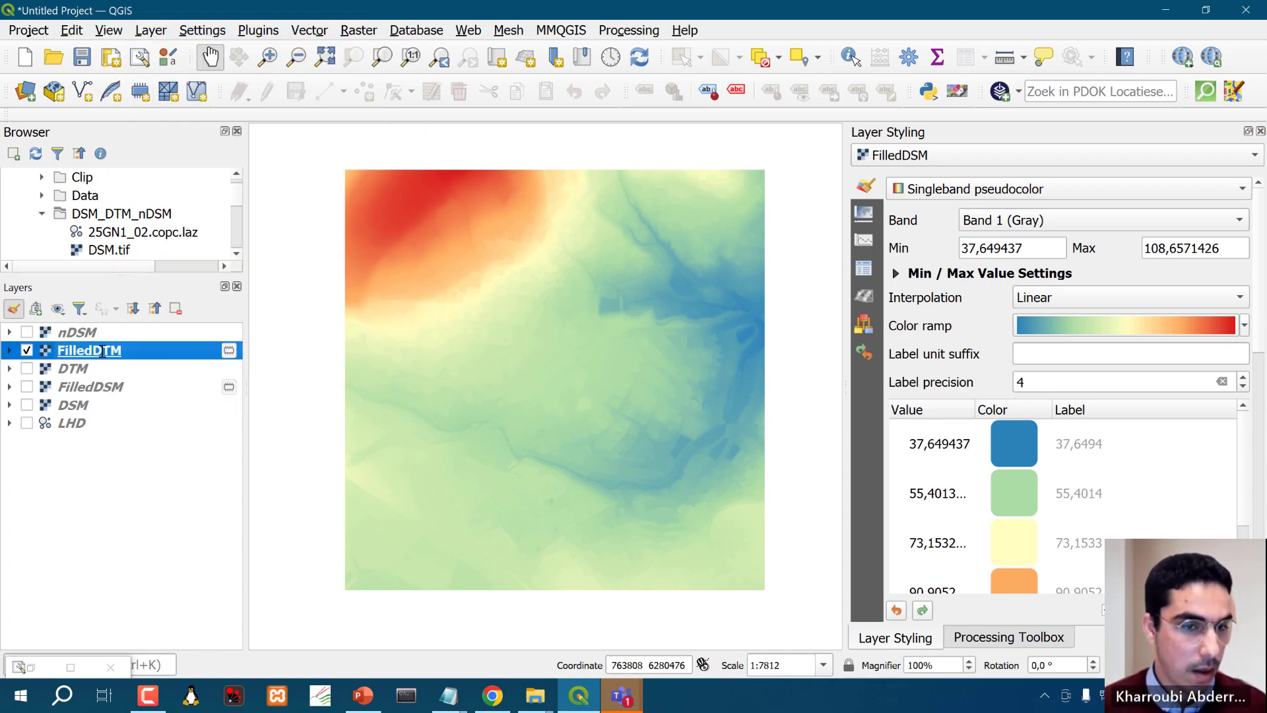
Show only the nDSM layer and style it as Singleband pseudocolor with an inverted color ramp.
click(26, 350)
click(26, 332)
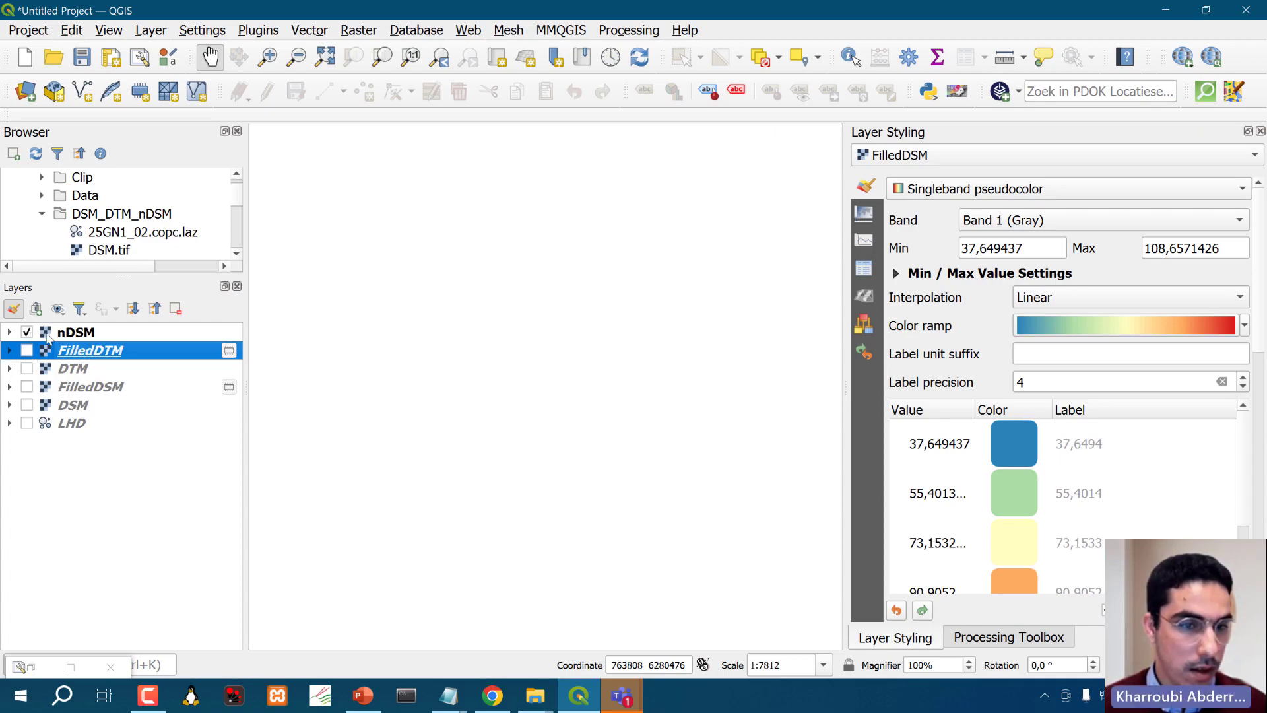
click(74, 332)
click(1030, 189)
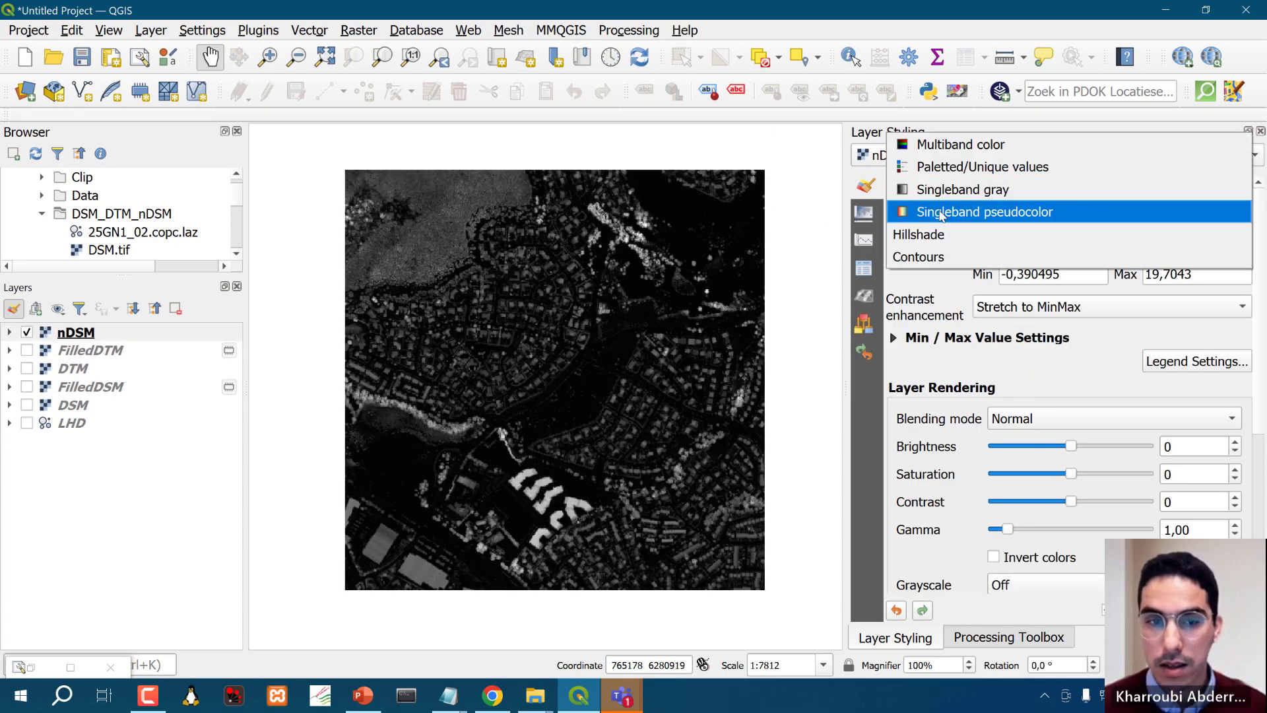
click(964, 212)
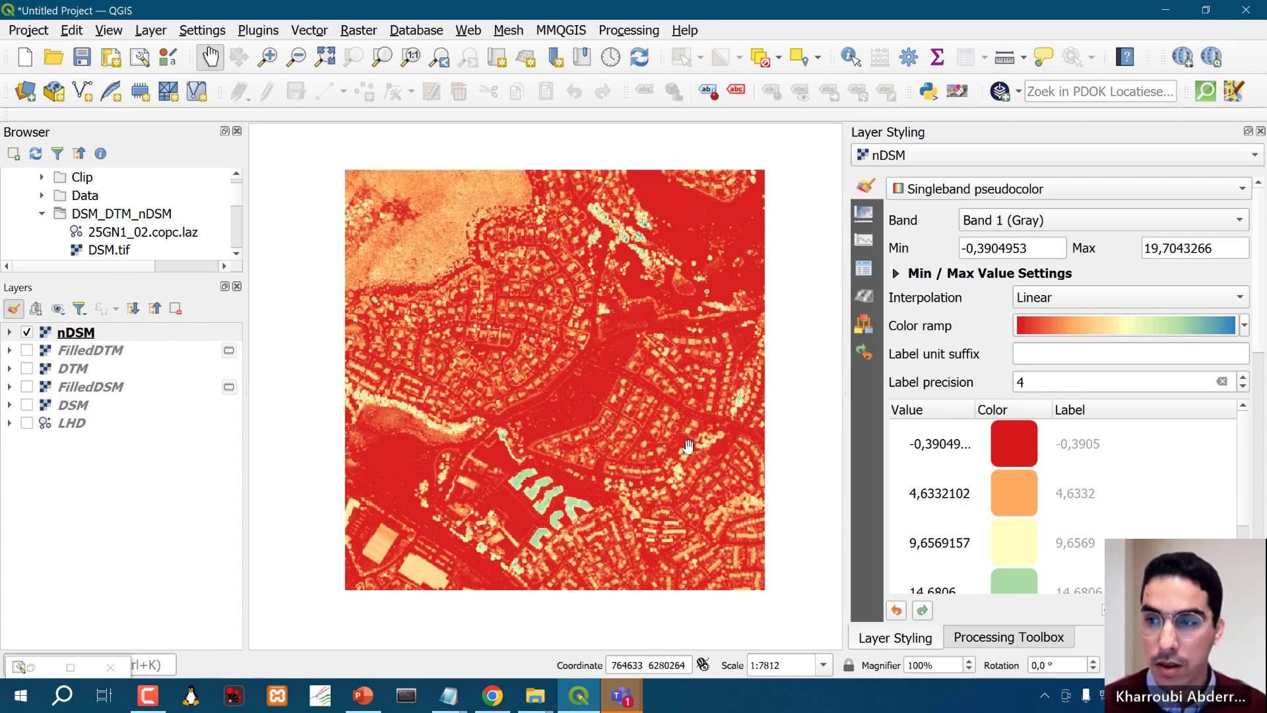
click(1245, 326)
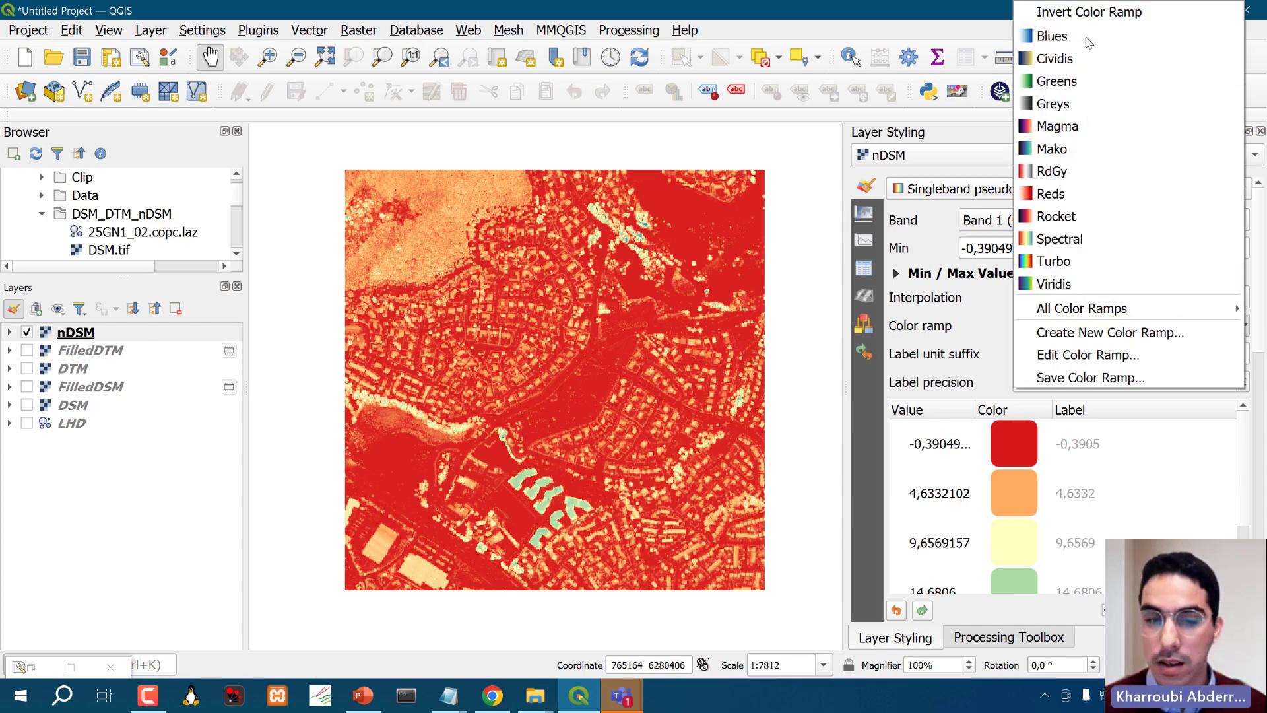
click(1093, 12)
scroll(538, 511, up, 1)
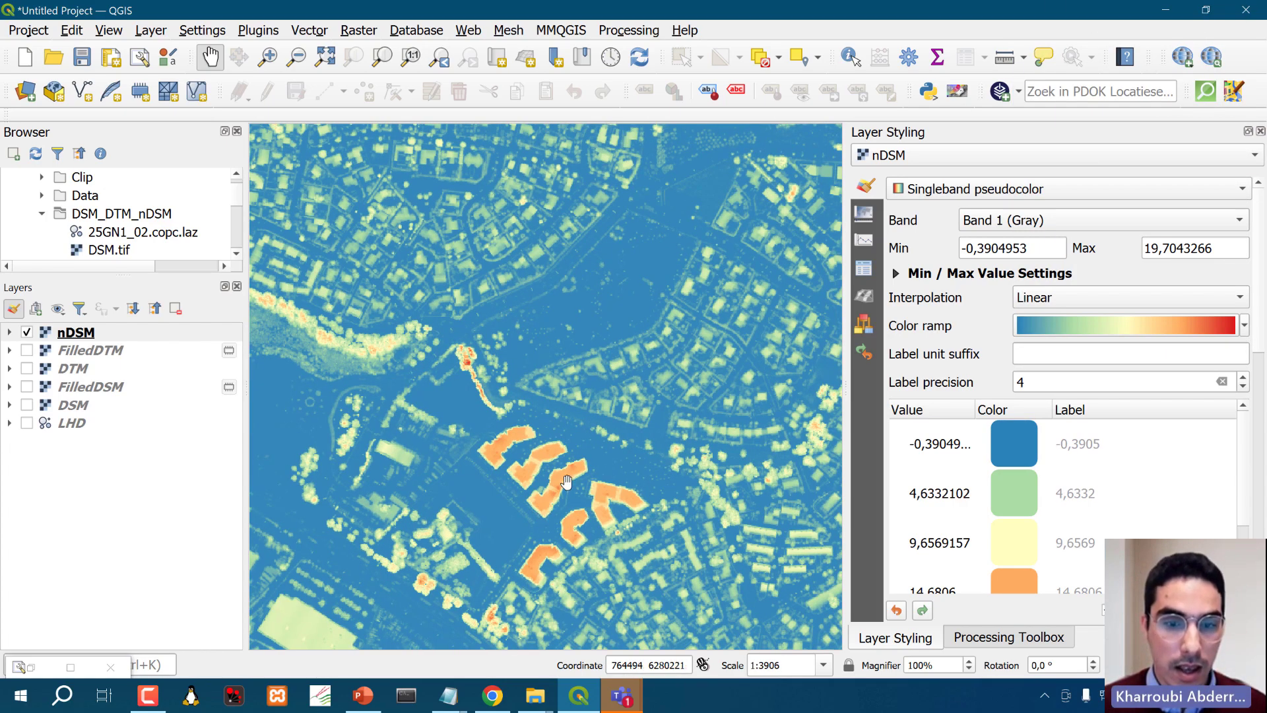
scroll(571, 480, down, 1)
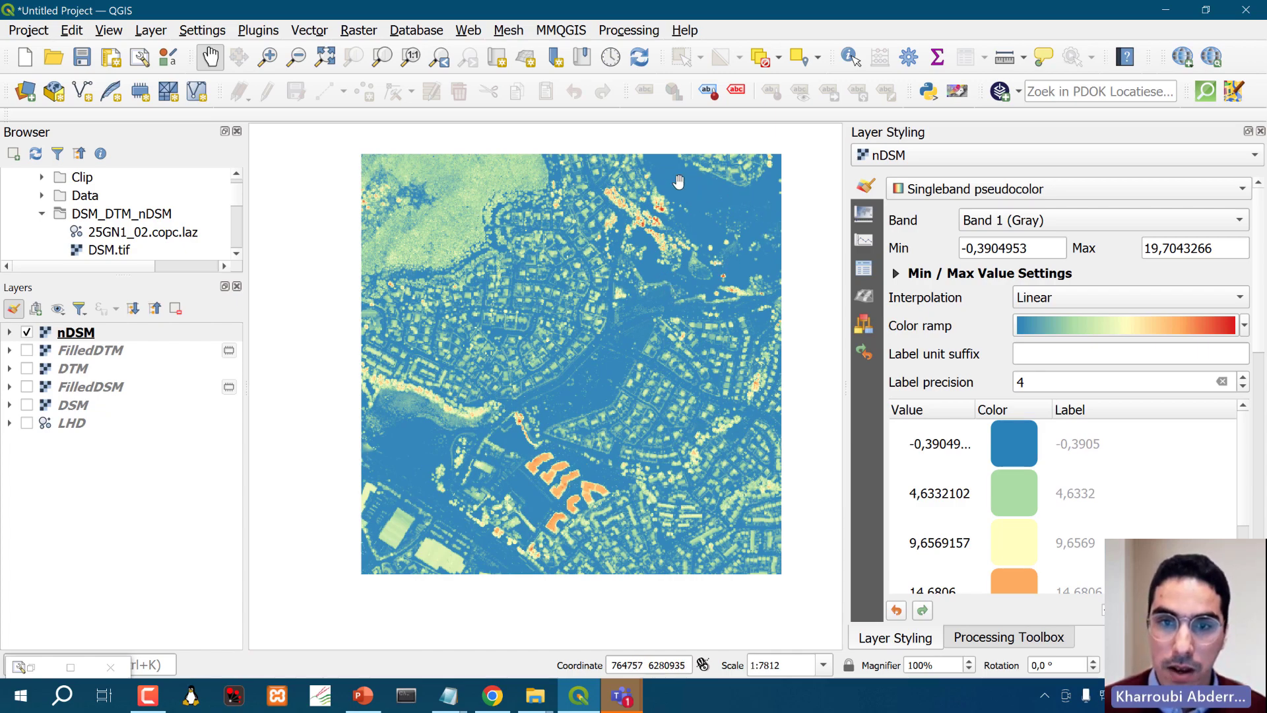
Examine the nDSM's minimum value and the tall buildings in the southern part of the raster.
drag(1041, 249, 946, 255)
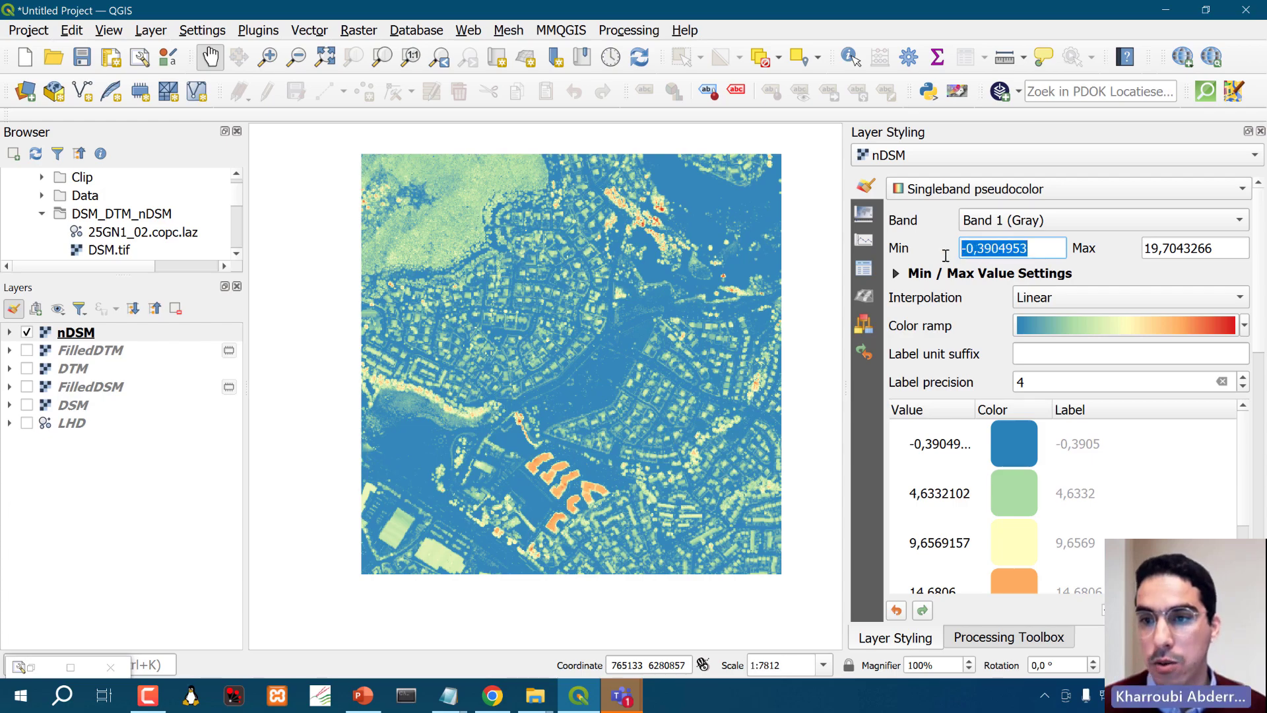
click(1000, 251)
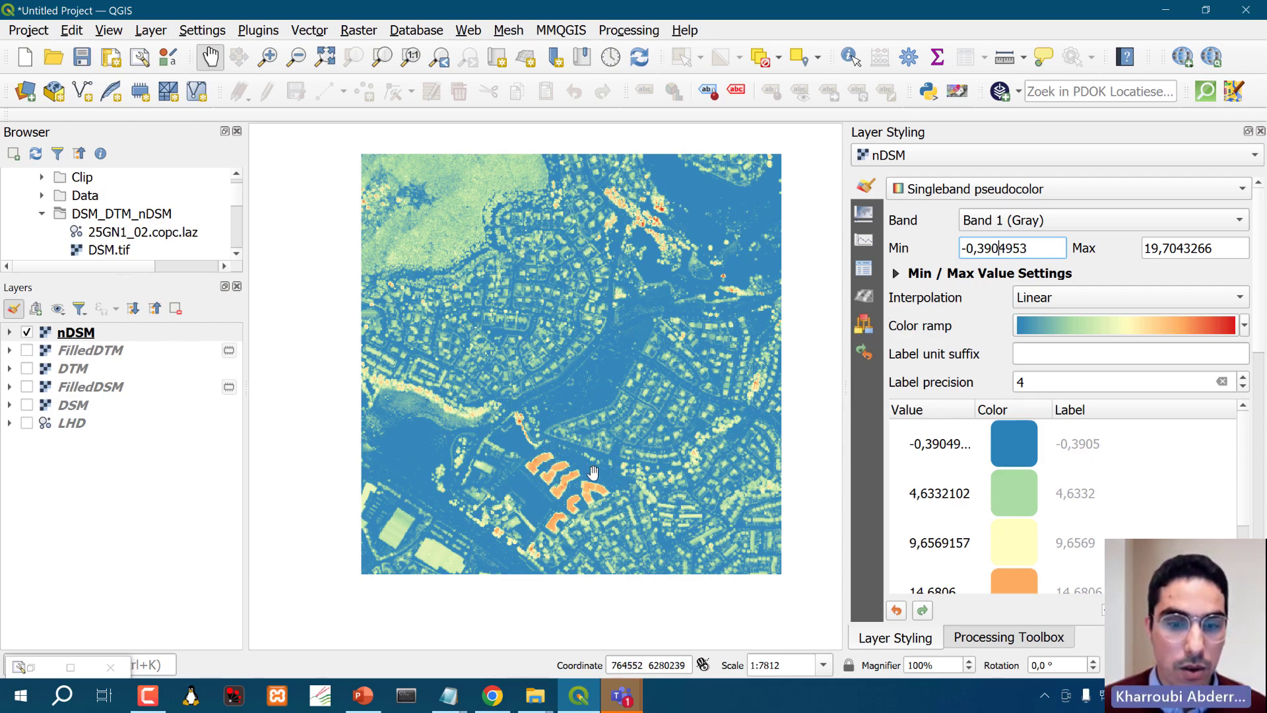
scroll(554, 479, up, 1)
drag(549, 509, 542, 475)
scroll(576, 469, up, 1)
scroll(541, 463, down, 2)
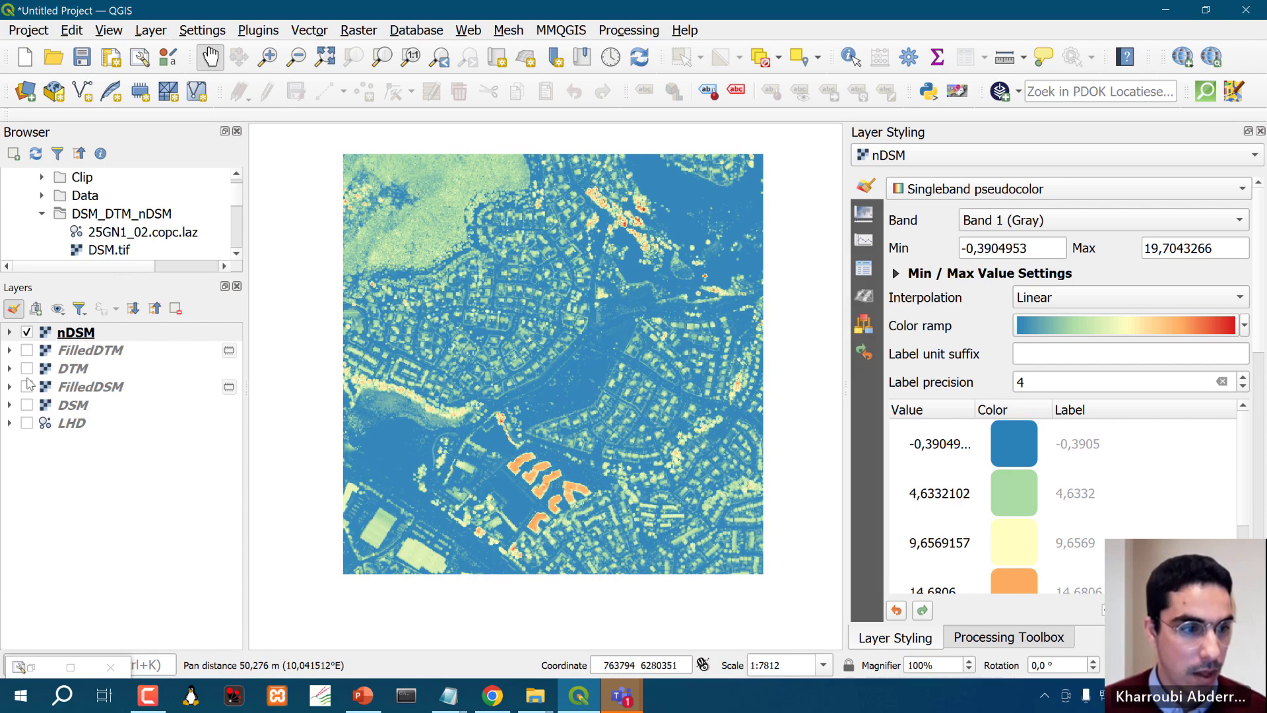
click(109, 352)
click(90, 331)
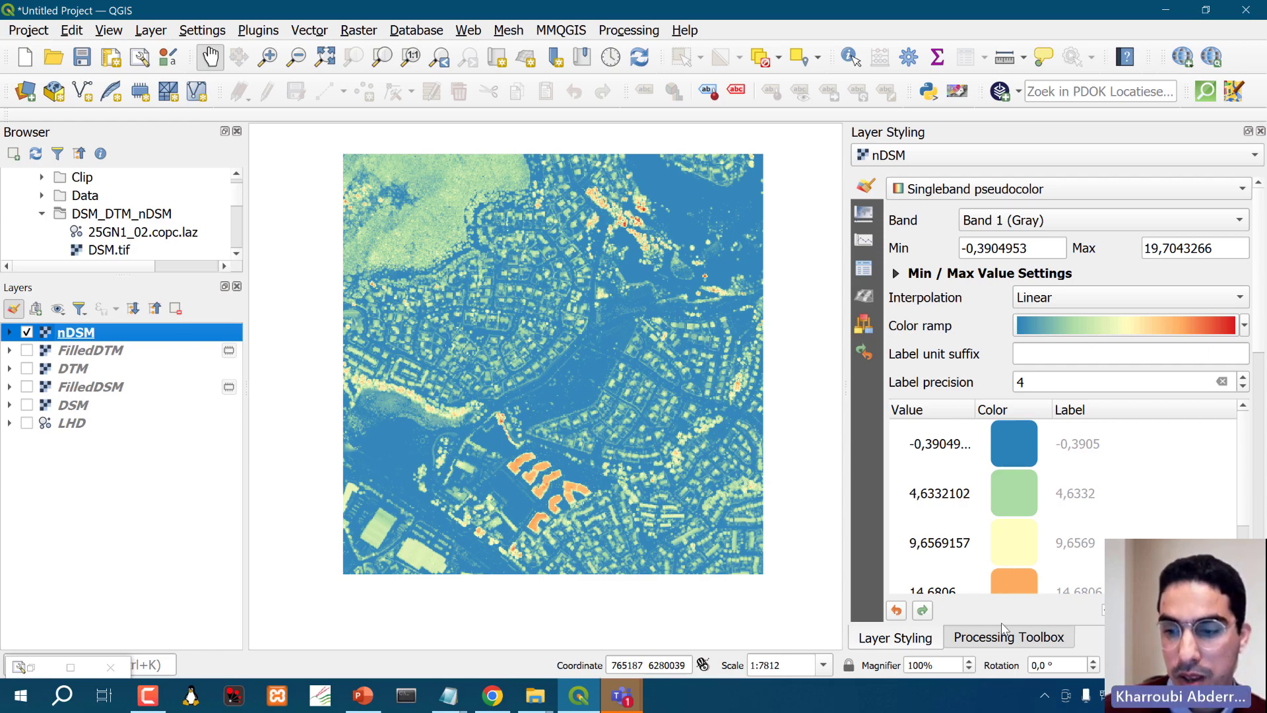
Clear the processing tool search and expand the Terrain shading group to view its algorithms.
click(1004, 639)
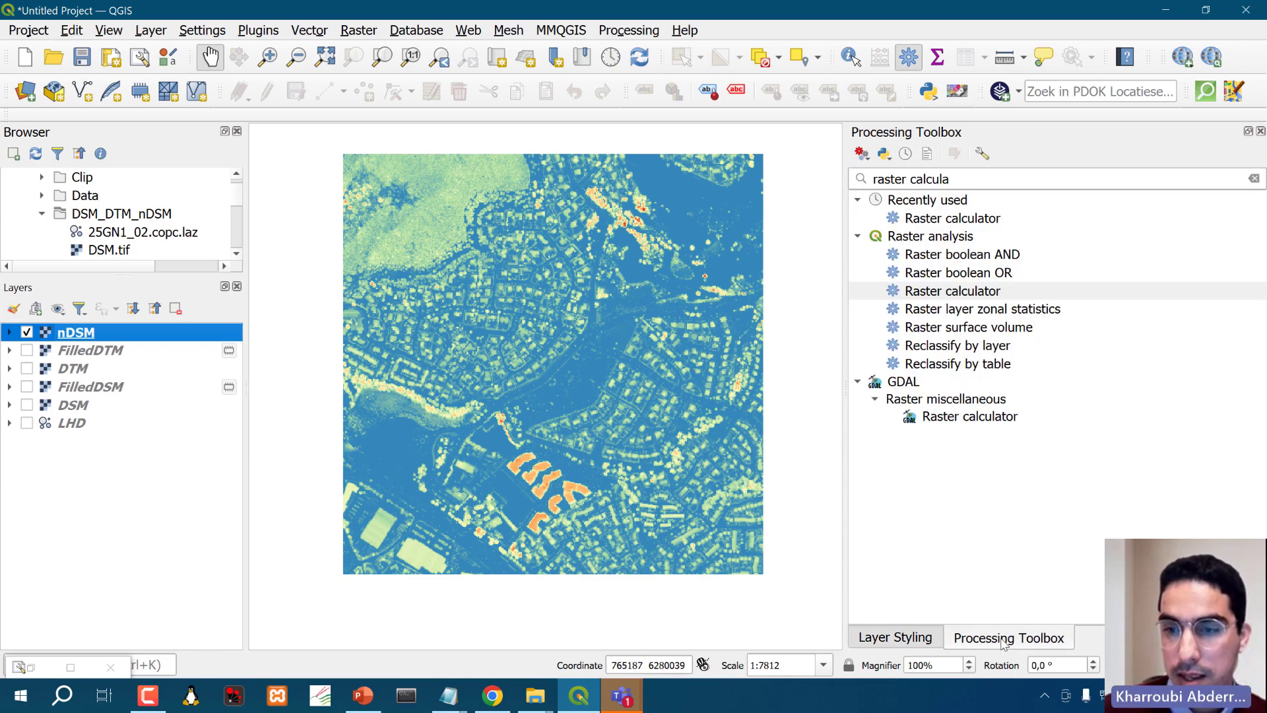
click(1255, 180)
scroll(885, 505, down, 4)
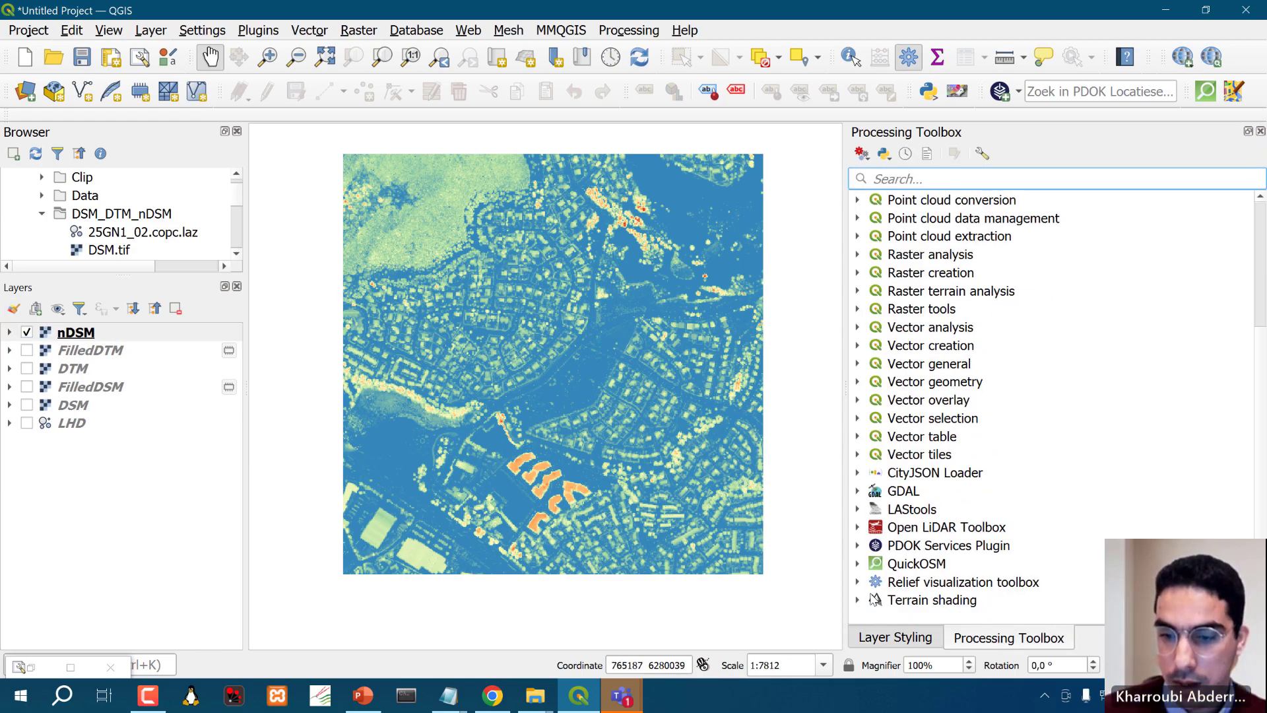
click(858, 600)
scroll(961, 562, down, 2)
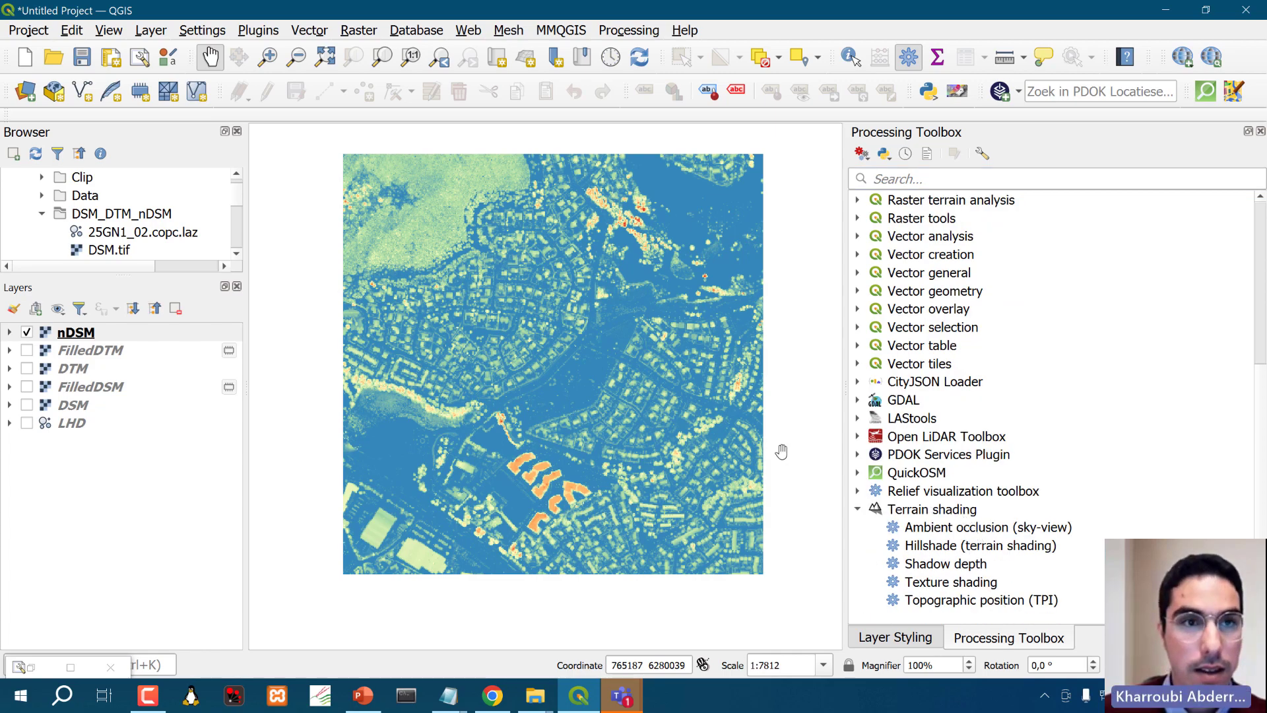
Search the installed plugins for "terra" and view the details of the Terrain Shading plugin.
click(267, 33)
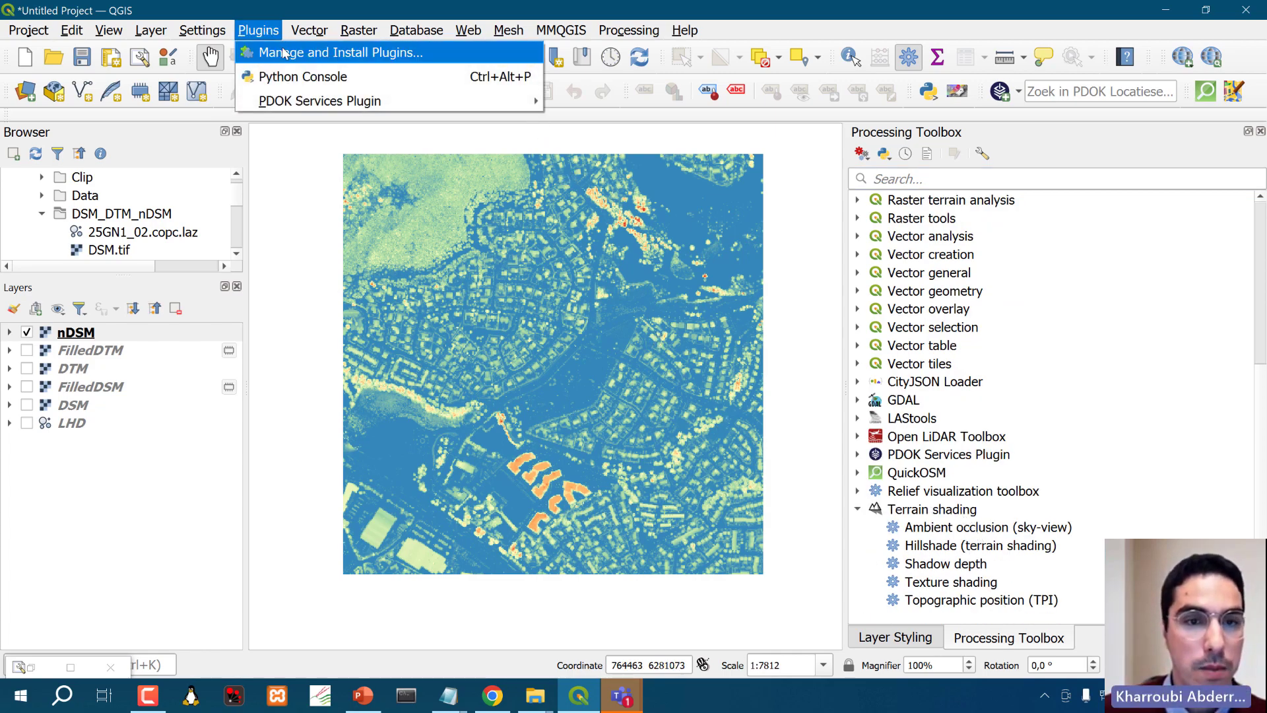
key(Escape)
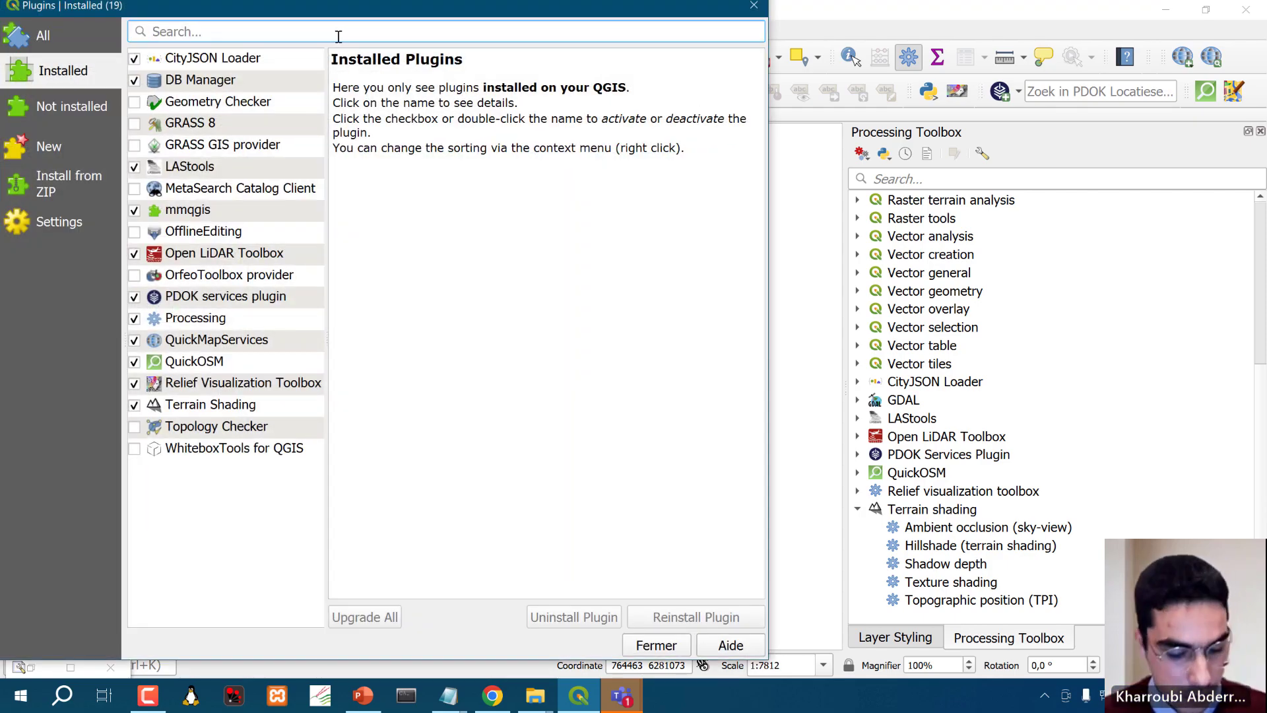
text(terra)
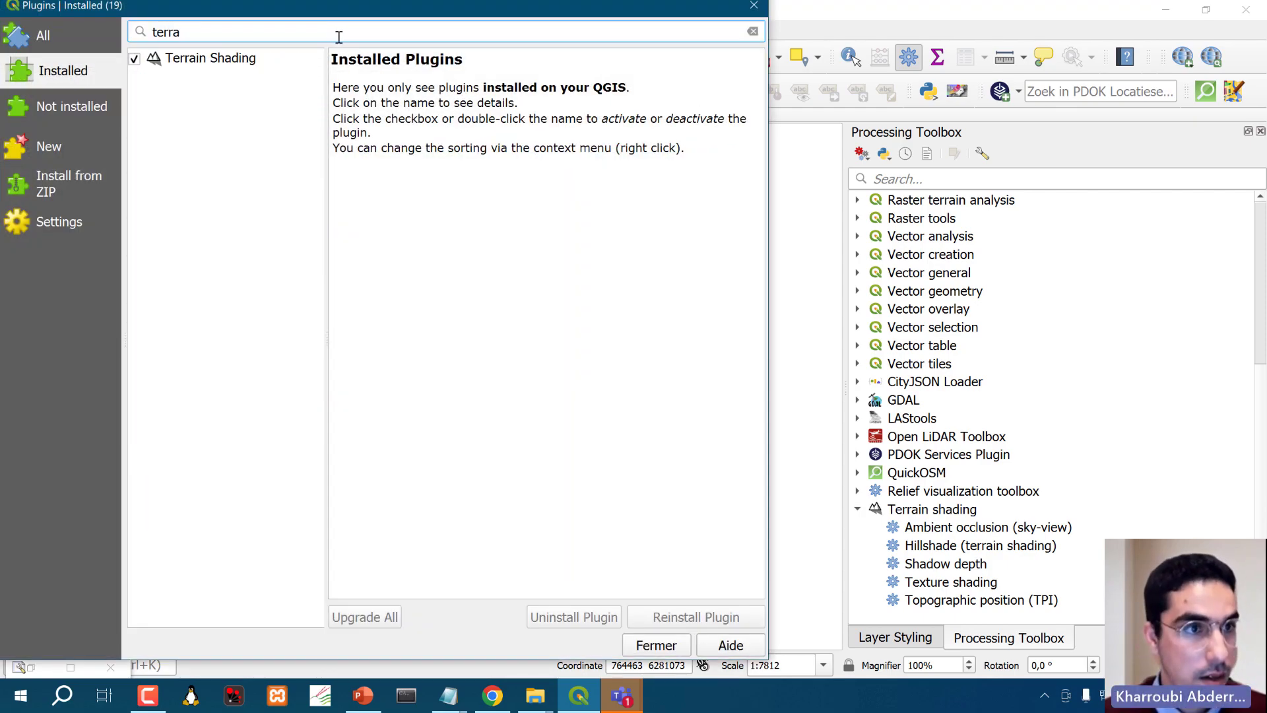
click(239, 58)
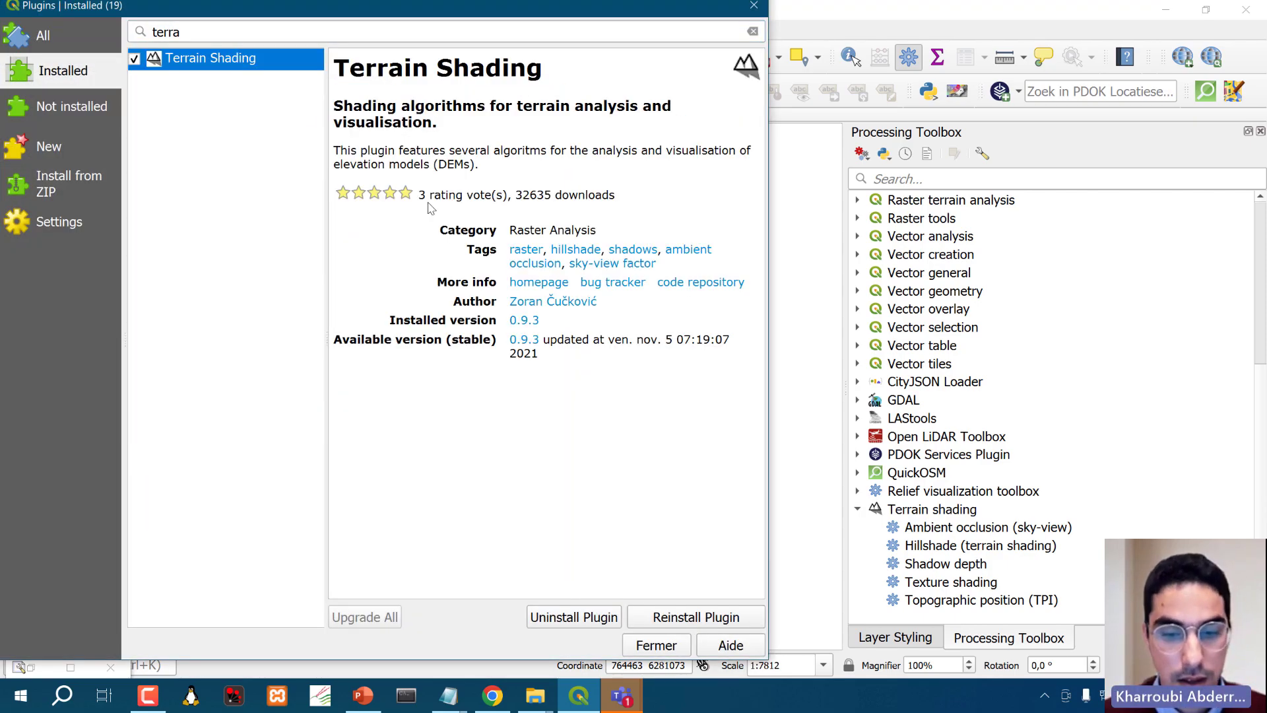
click(655, 645)
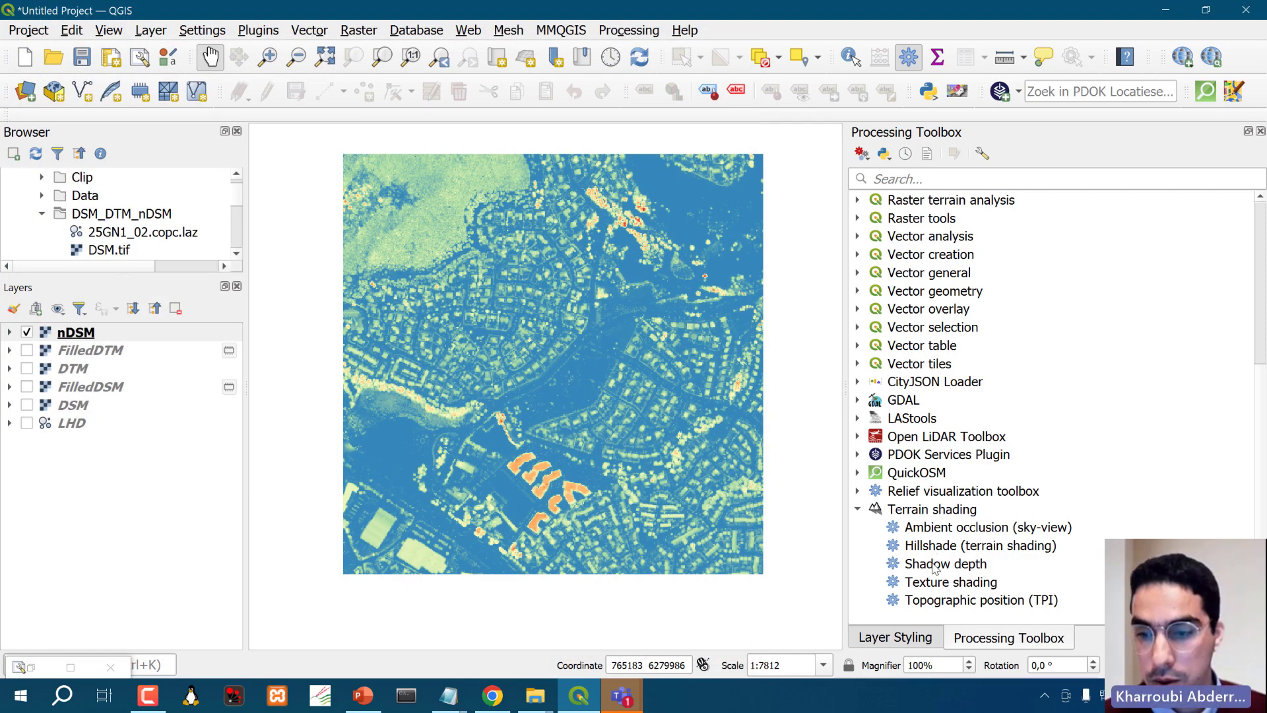
Run the Shadow depth algorithm on nDSM with sun direction 315, sun angle 10 and the smooth filter, output to a temporary file.
double_click(935, 565)
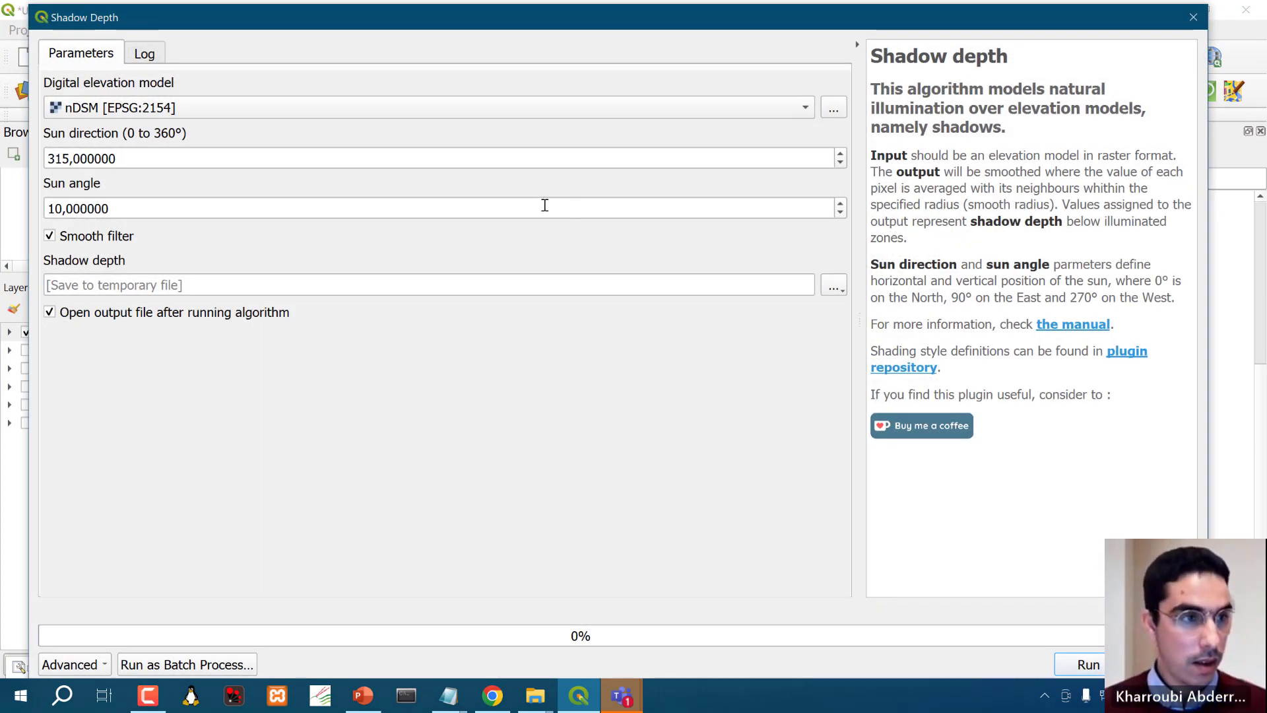
click(147, 109)
click(150, 107)
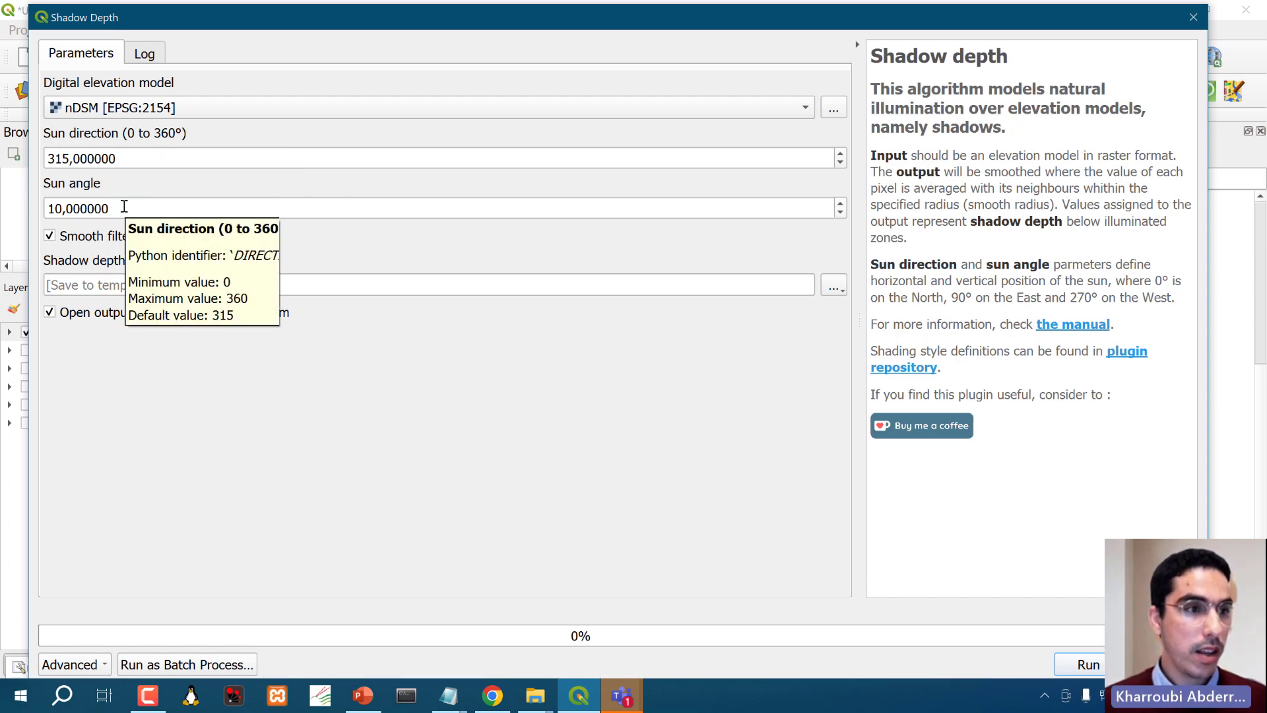
double_click(122, 208)
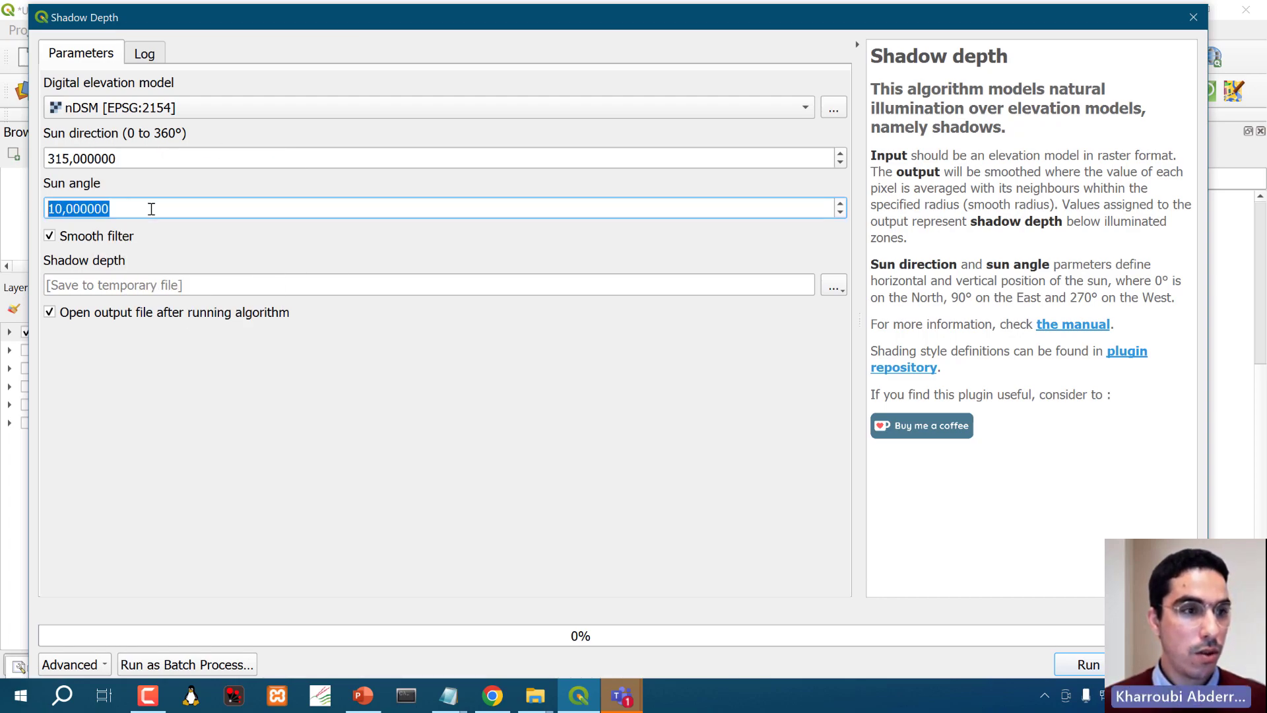
click(151, 209)
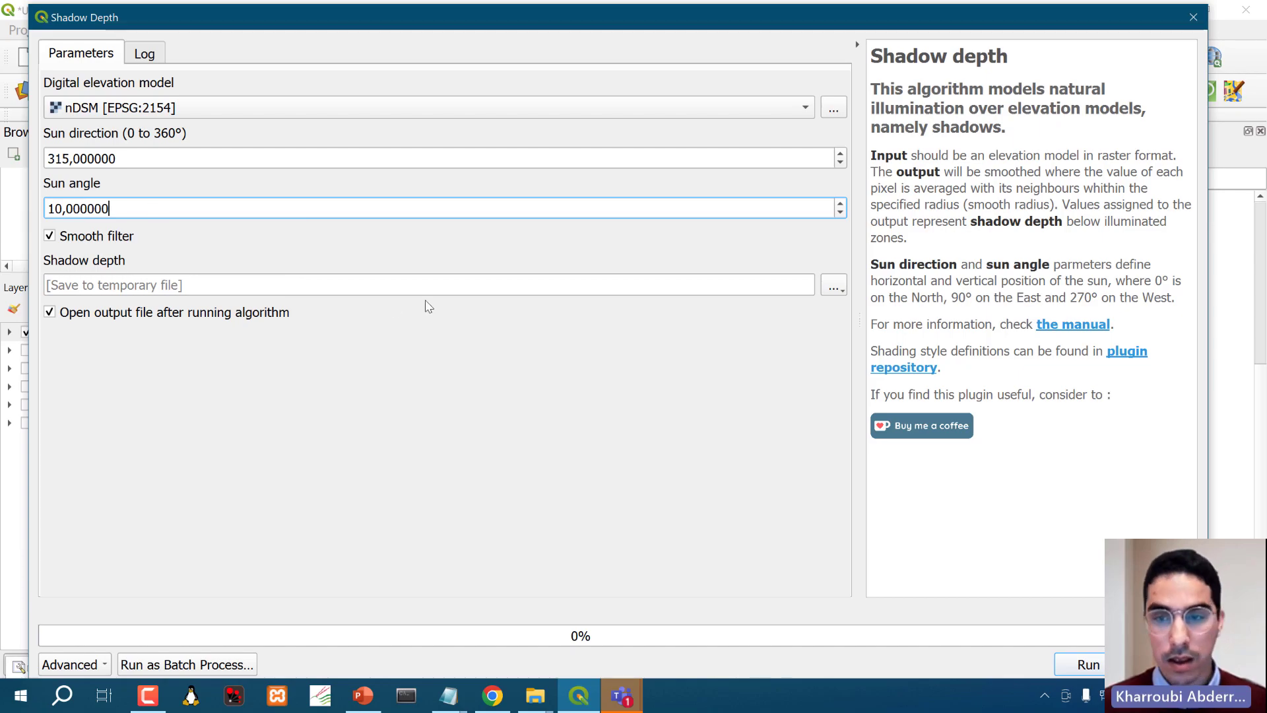
click(1089, 666)
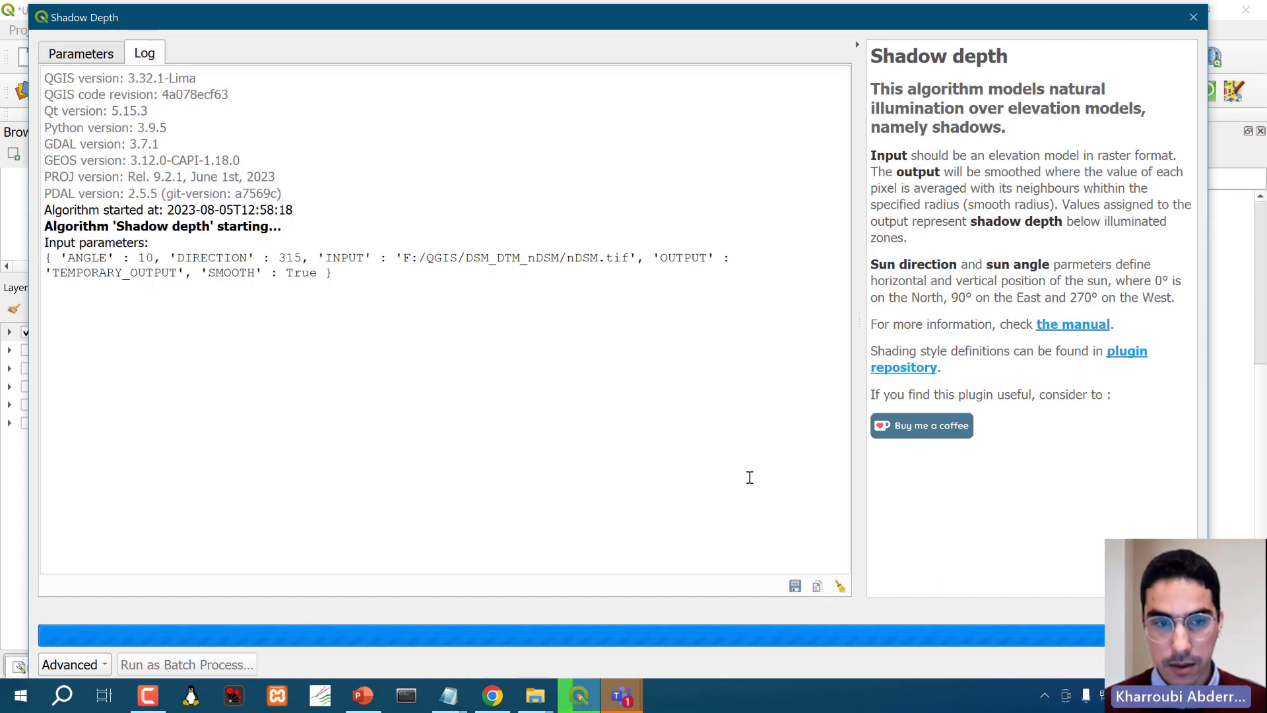
click(1162, 664)
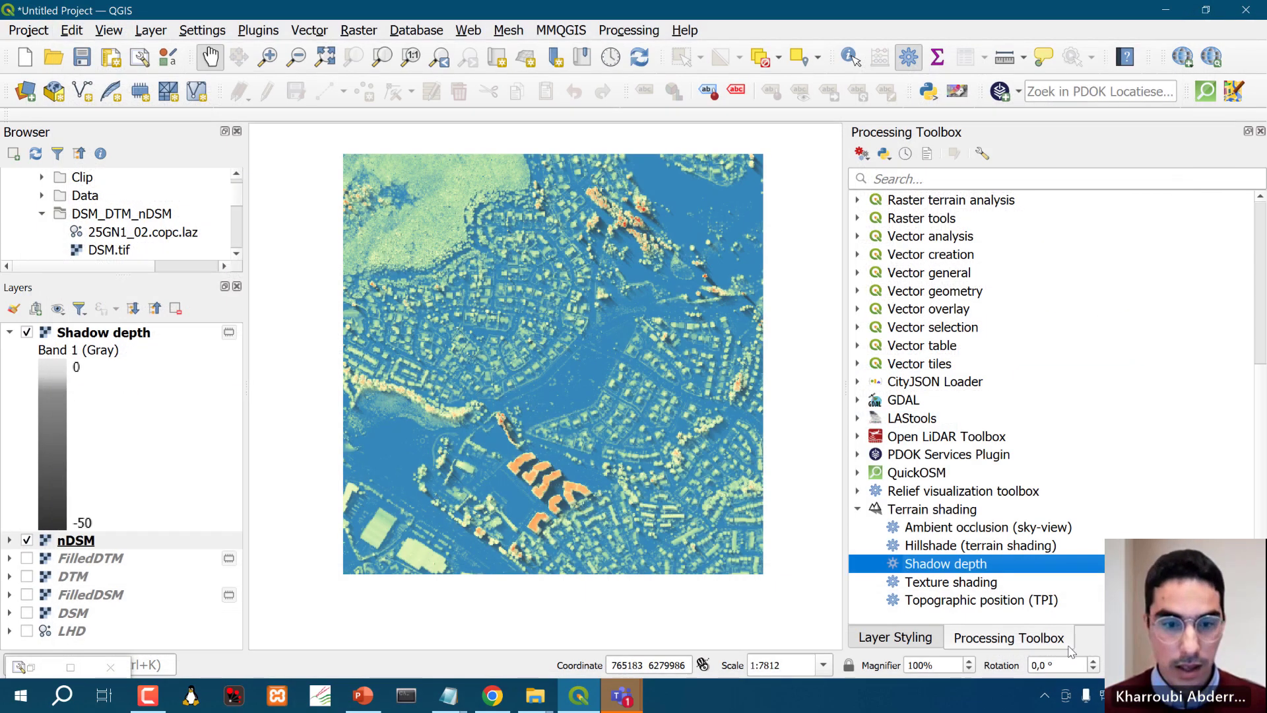
Compare the tall buildings with and without the Shadow depth layer by toggling its visibility.
scroll(561, 521, up, 2)
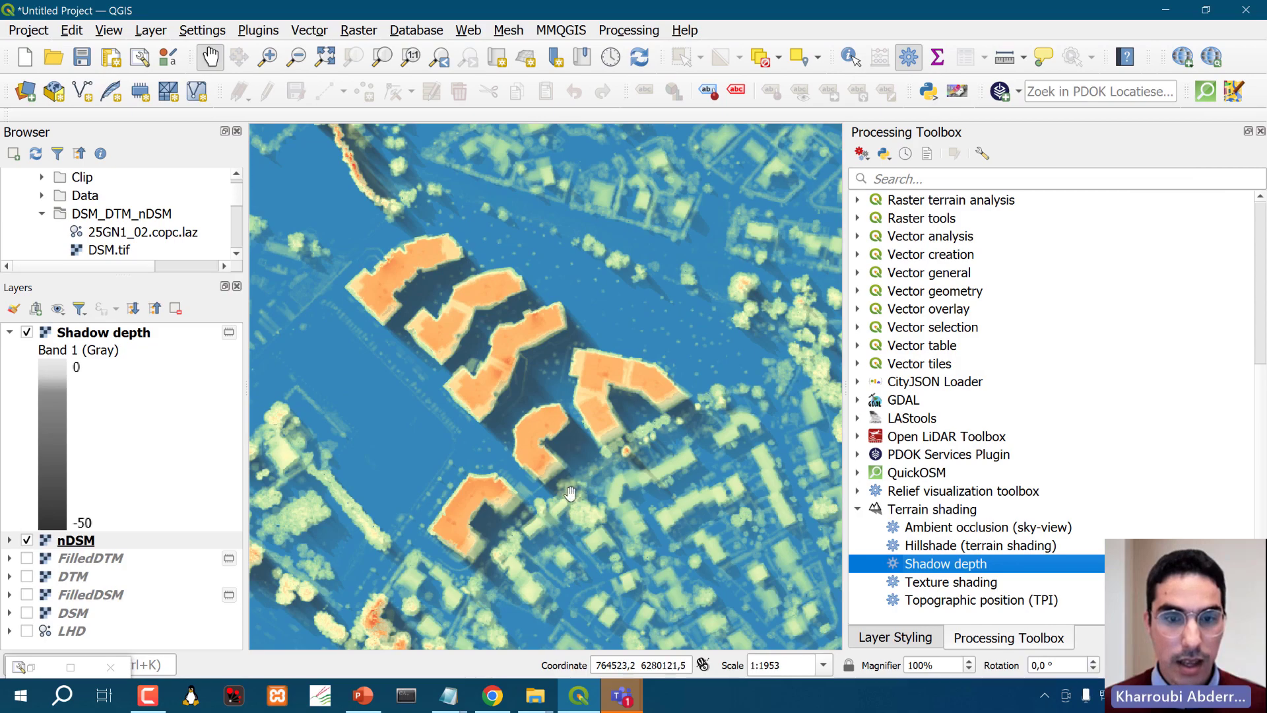
click(26, 333)
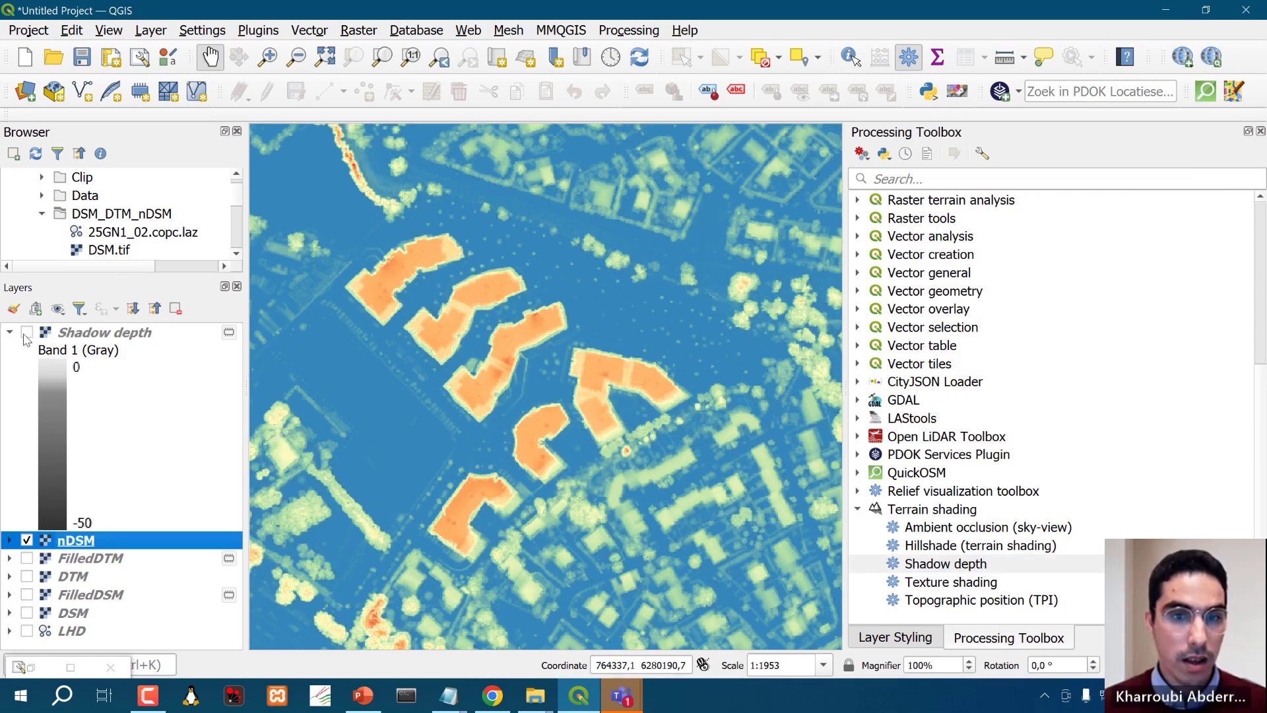
click(25, 333)
click(26, 334)
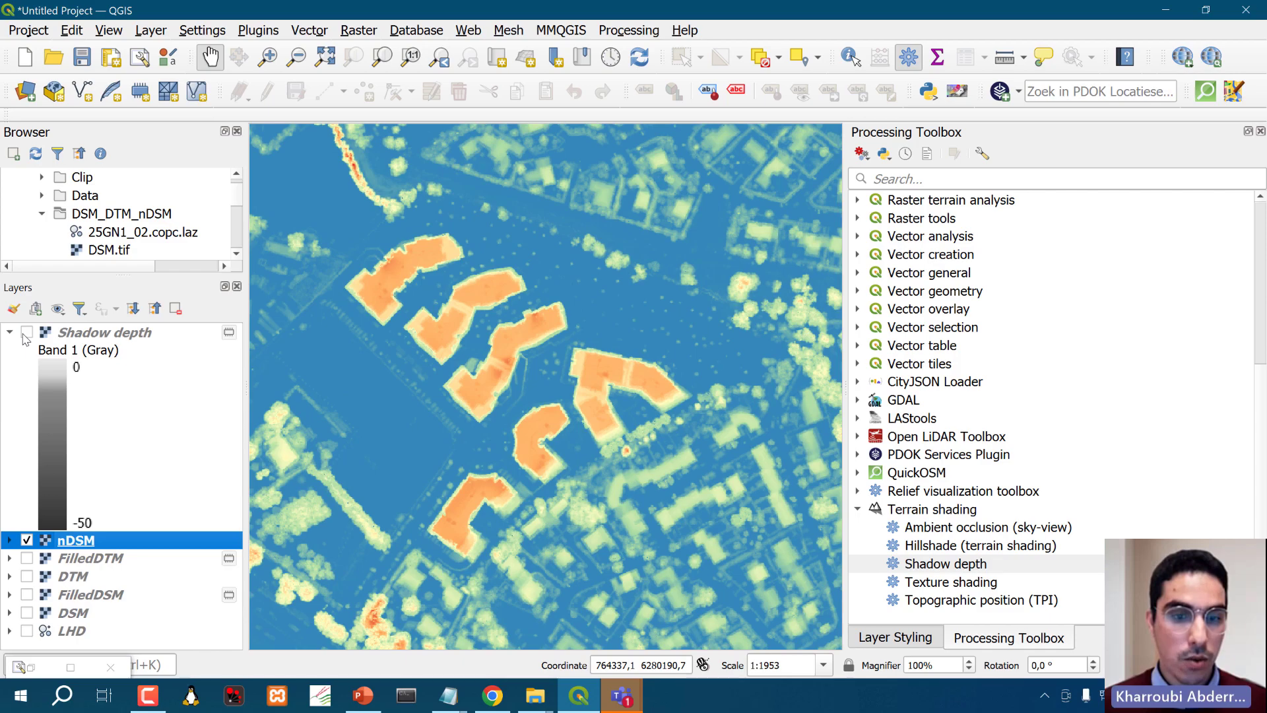
click(26, 333)
Collapse the Shadow depth layer's legend and make nDSM the active layer.
scroll(573, 364, down, 2)
drag(573, 364, 542, 452)
click(10, 334)
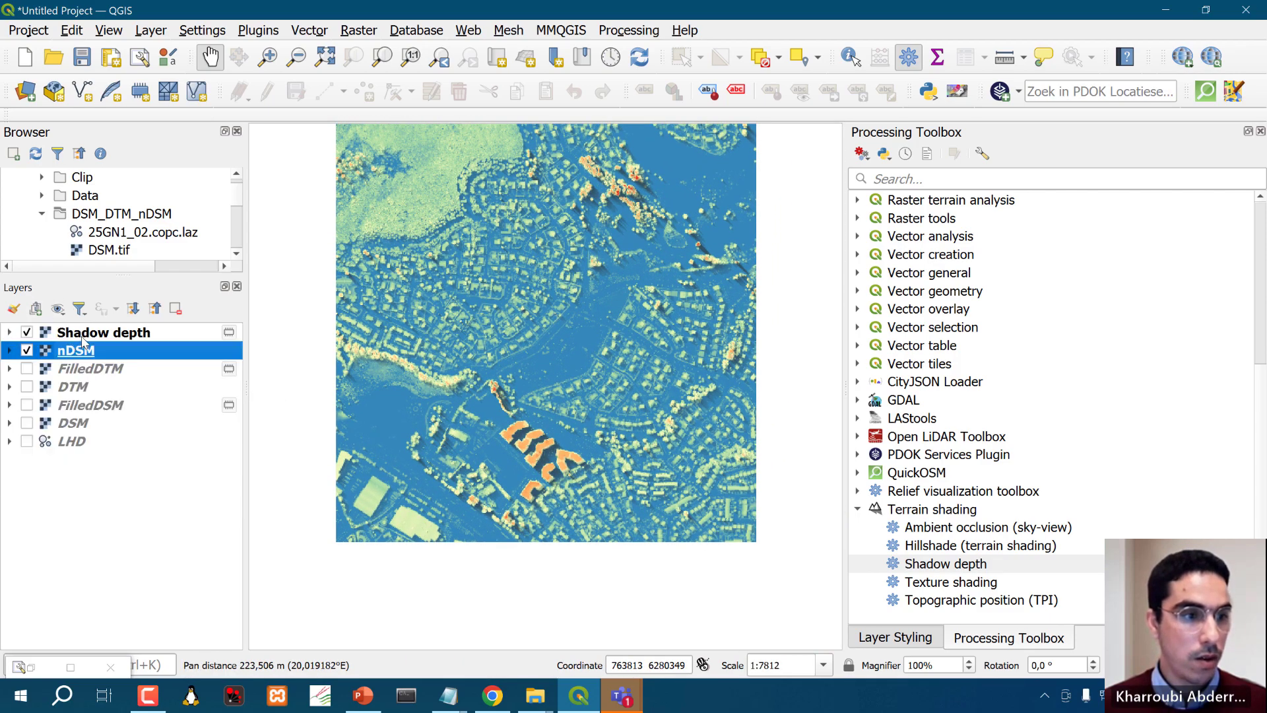
click(84, 336)
click(87, 352)
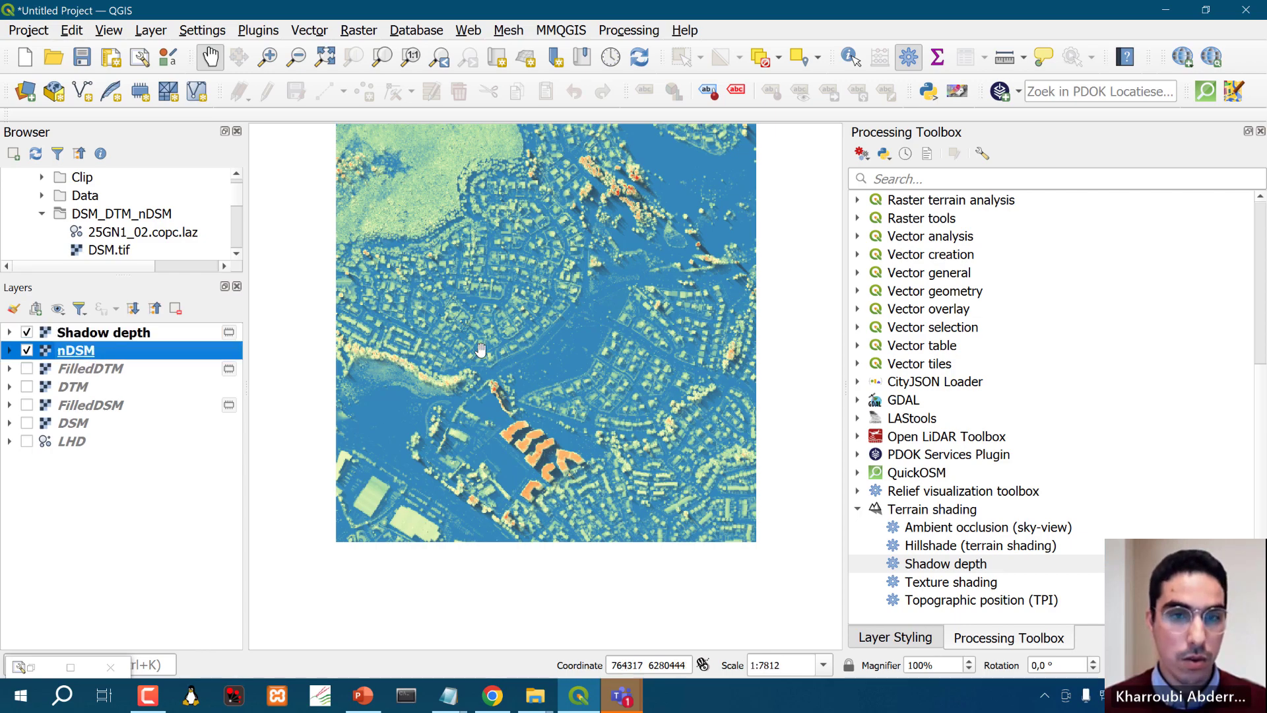
drag(477, 348, 473, 398)
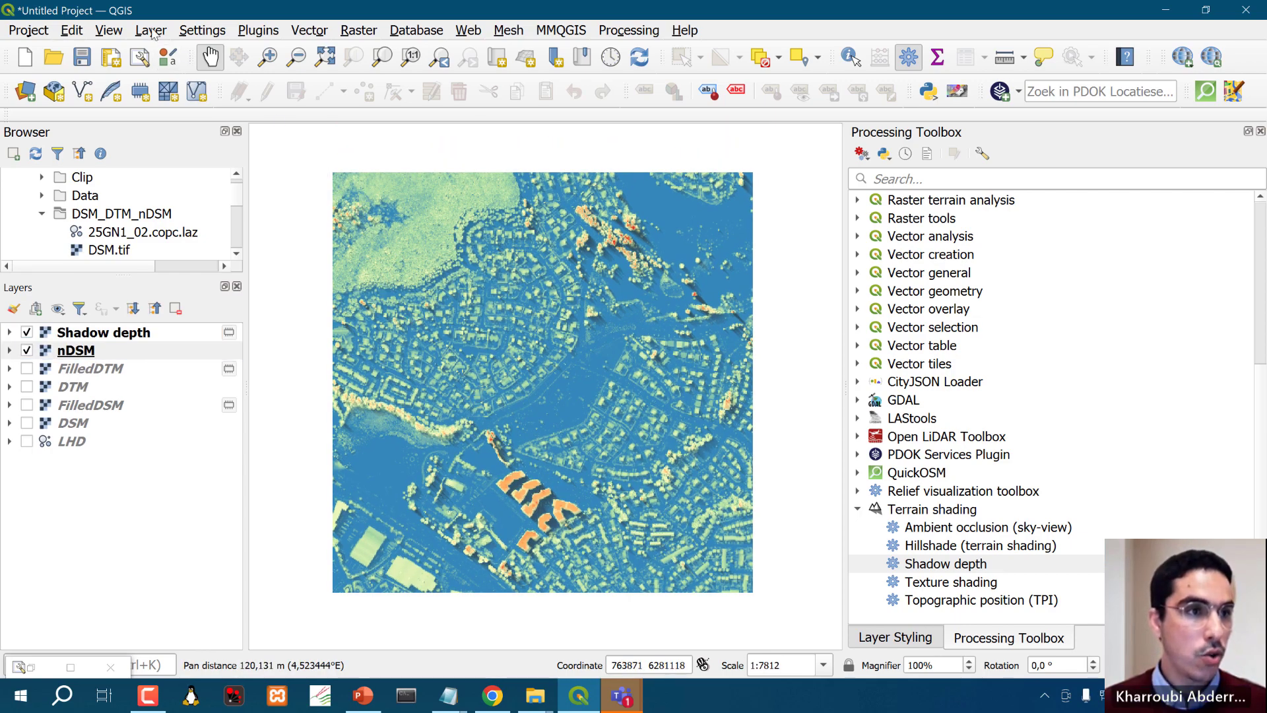
Create a new 3D map view in an enlarged window, with a tilted close view of the tall buildings.
click(109, 30)
mouse_move(249, 78)
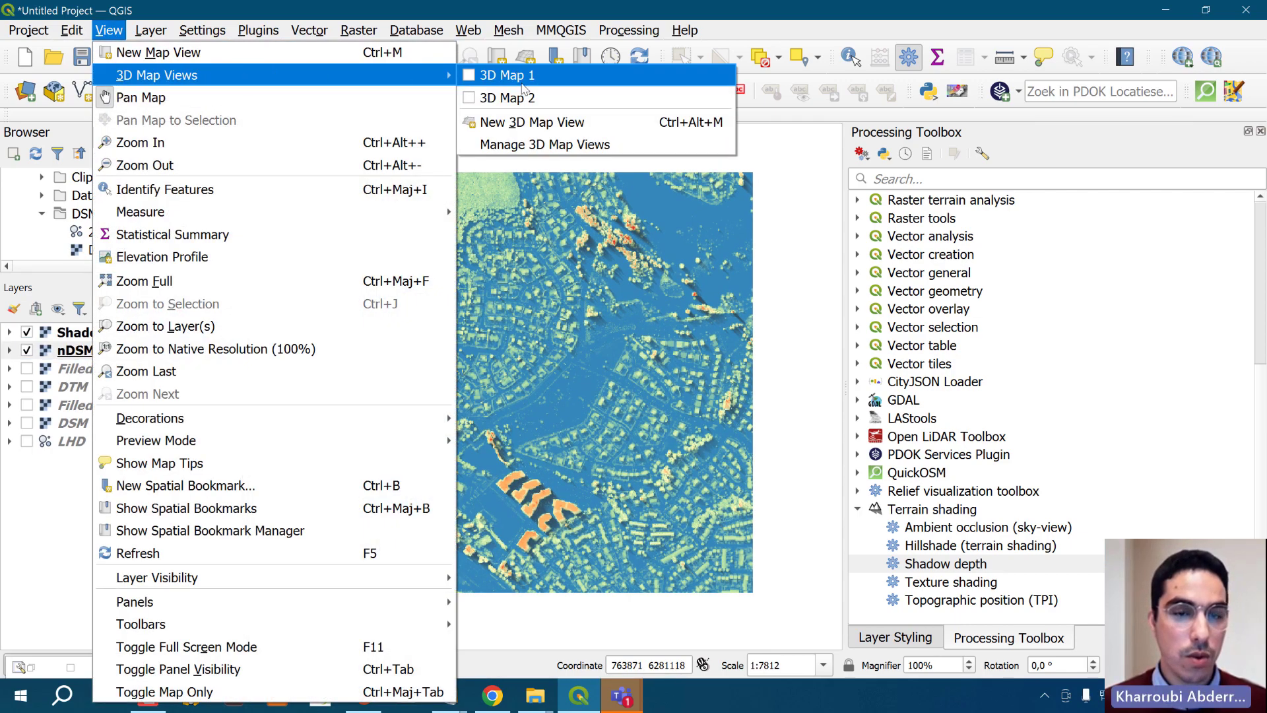
click(532, 122)
drag(664, 328, 194, 39)
drag(371, 244, 1037, 584)
drag(610, 307, 581, 243)
scroll(606, 330, up, 5)
Configure the 3D map's terrain as DEM (Raster Layer) with nDSM as the elevation layer.
click(350, 58)
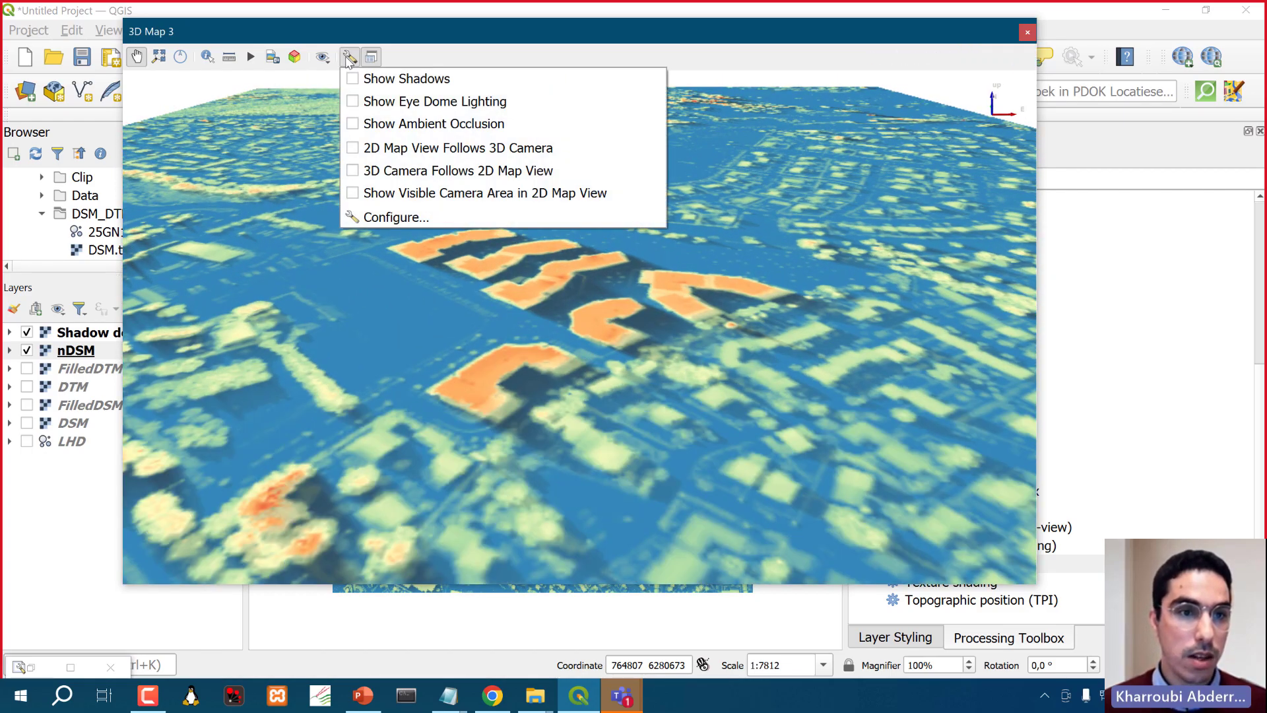
click(370, 216)
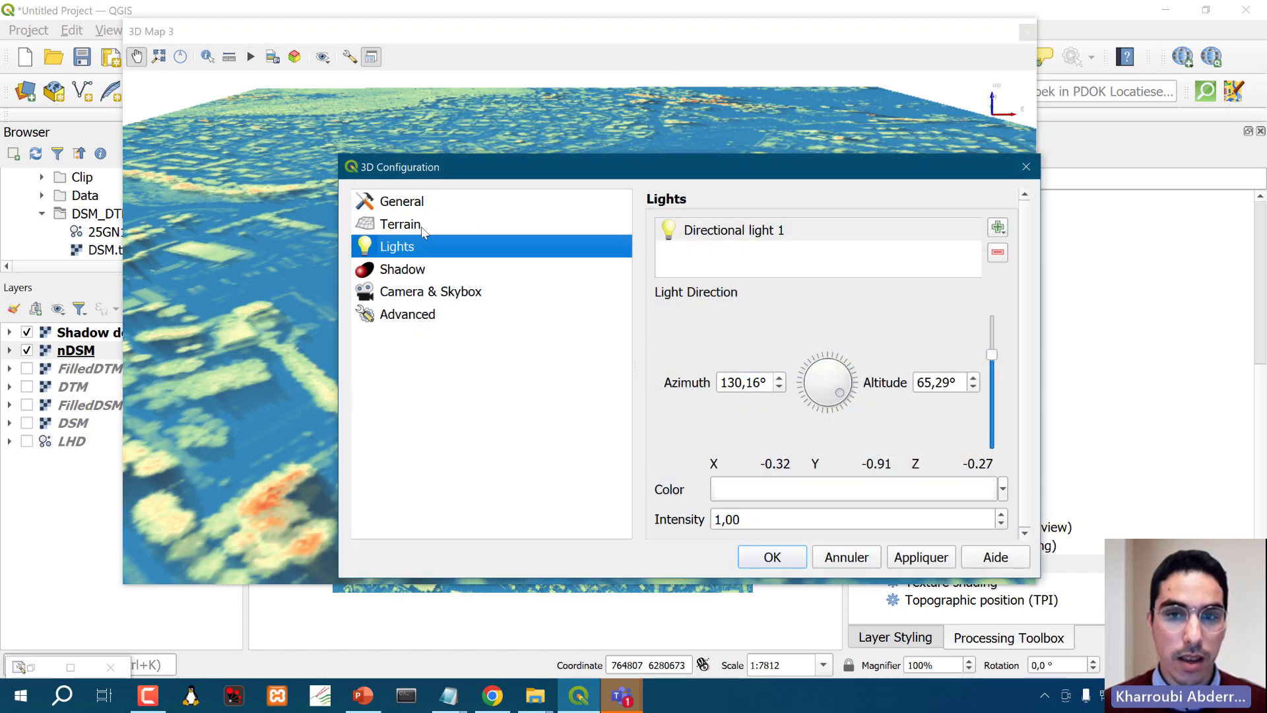
click(389, 223)
click(884, 238)
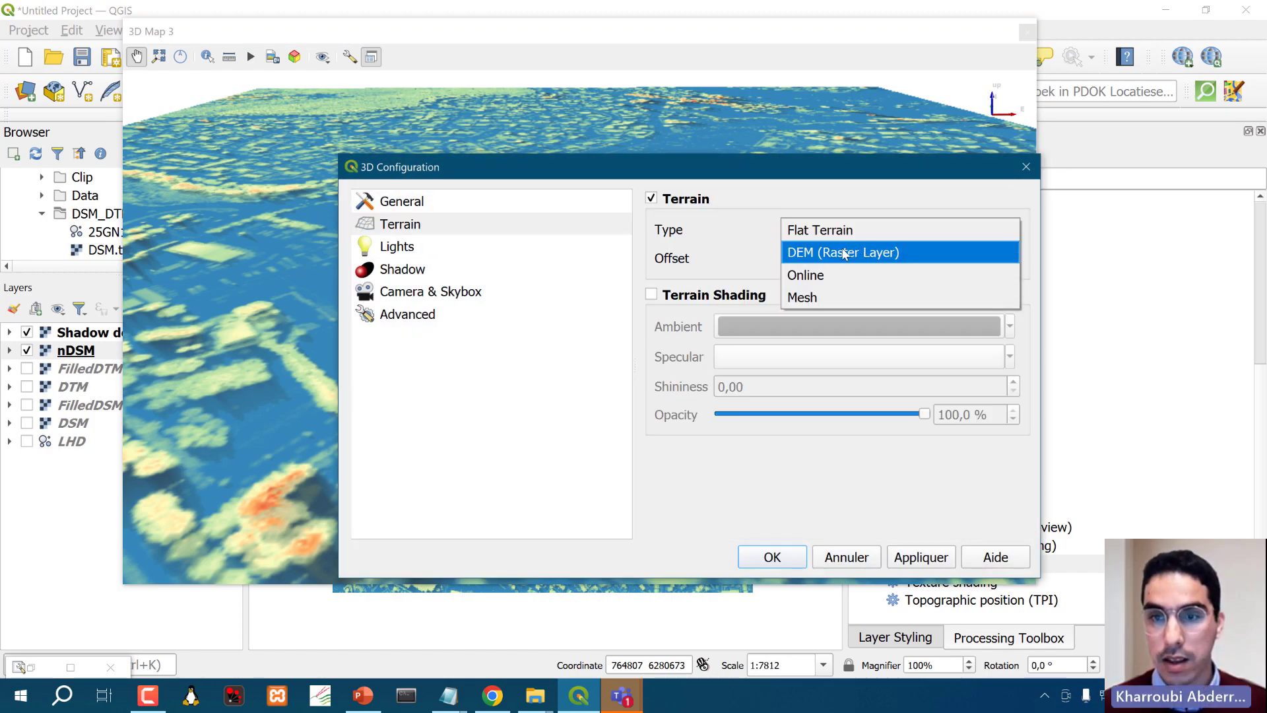
click(805, 254)
click(817, 299)
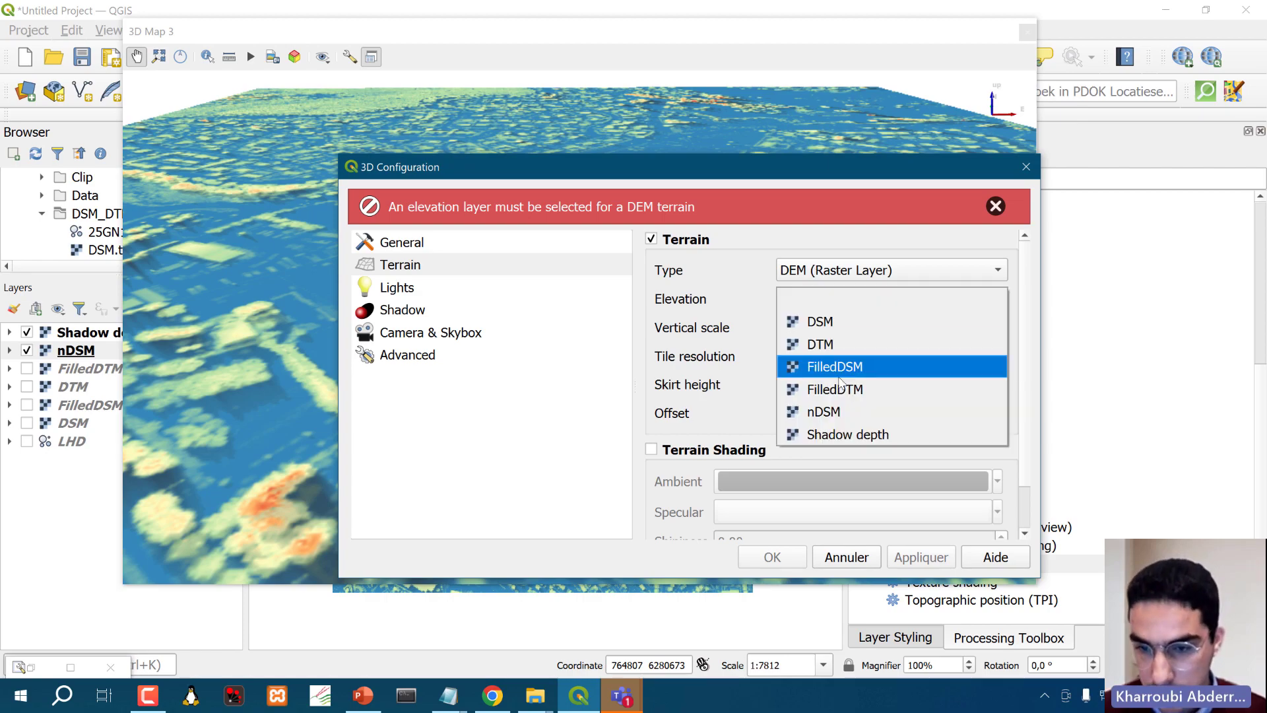
click(824, 412)
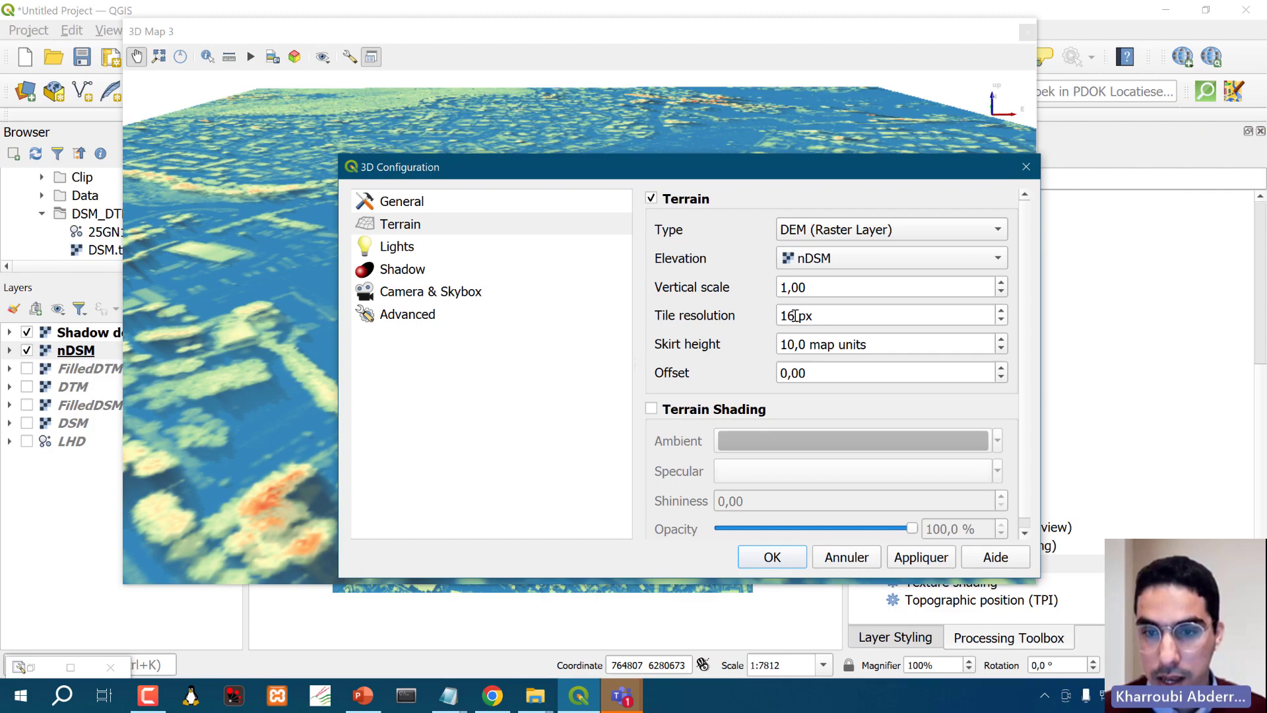
Set the 3D terrain's tile resolution to 1080 px and apply the configuration.
drag(796, 316, 789, 318)
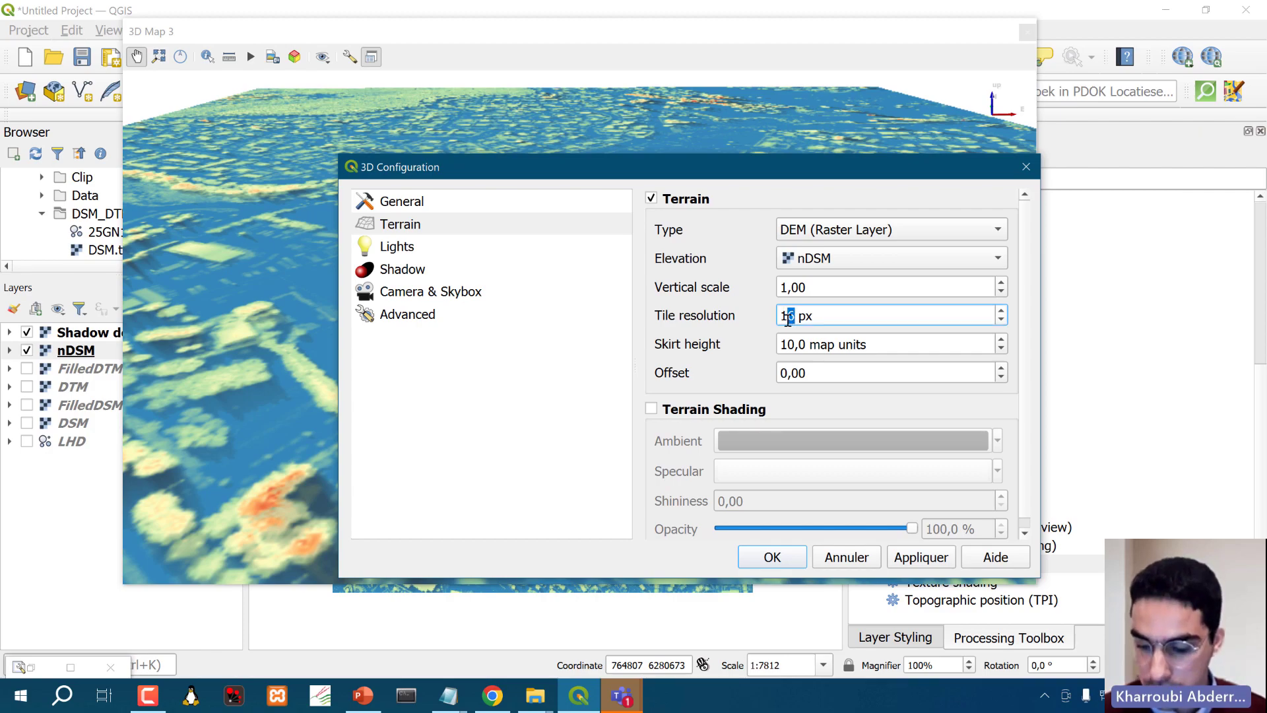
text(080)
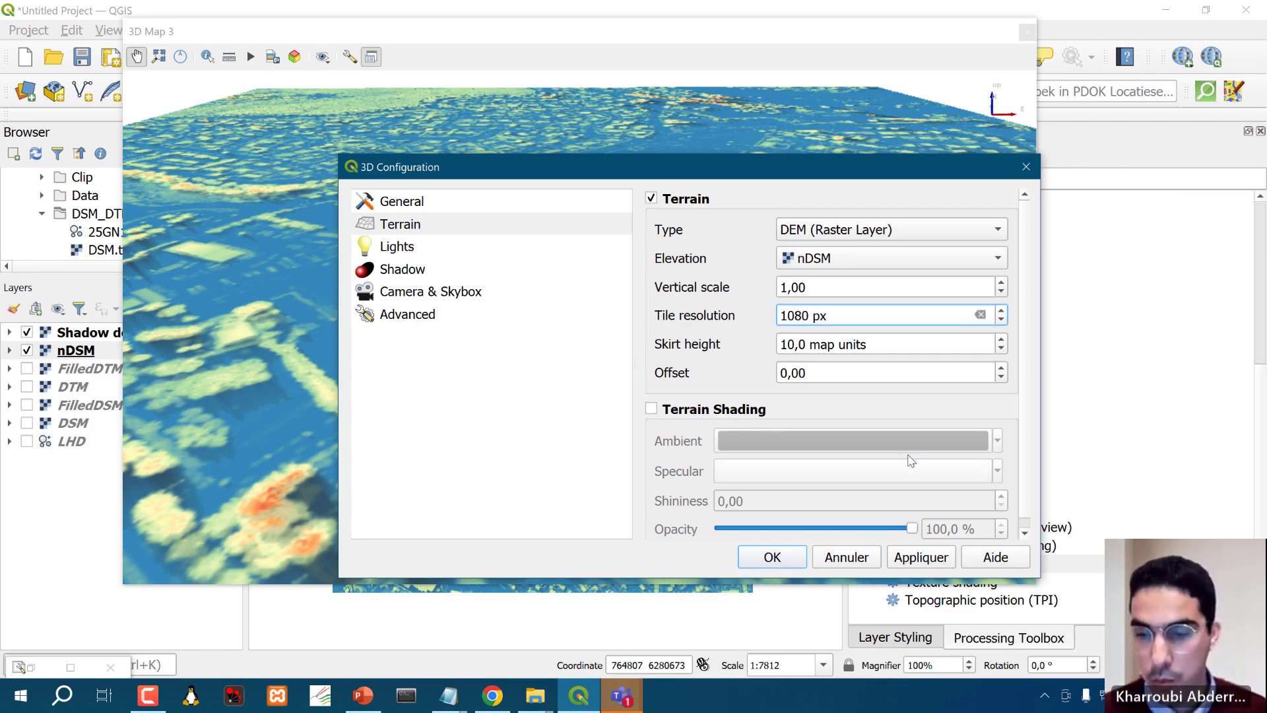
click(941, 557)
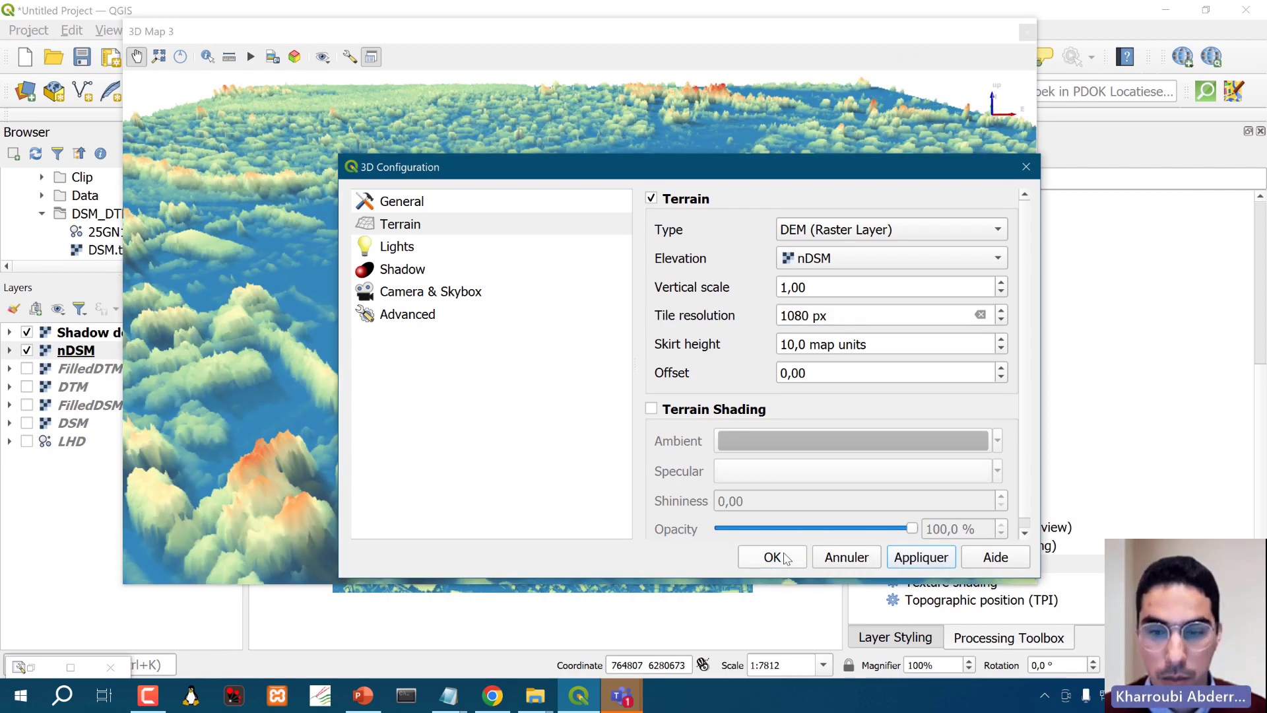
click(772, 558)
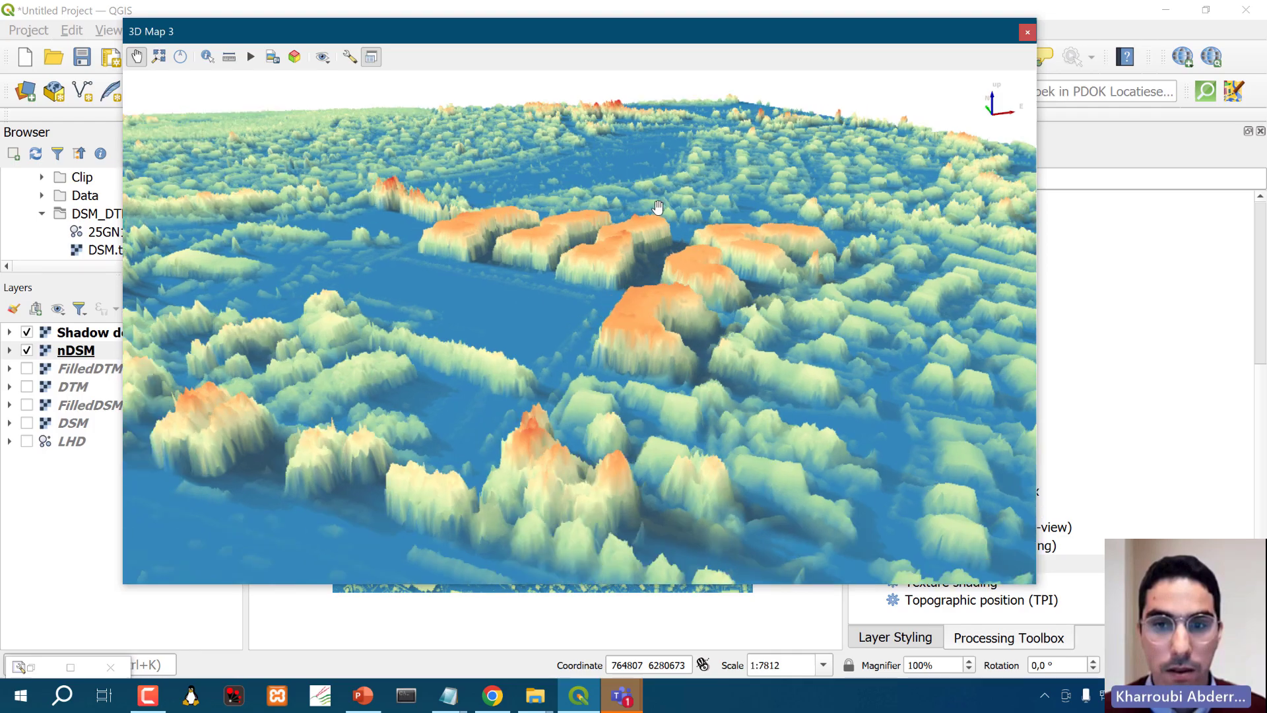
Examine the buildings, trees and shadows of the nDSM terrain in 3D from several angles, and close the 3D map.
scroll(658, 207, up, 3)
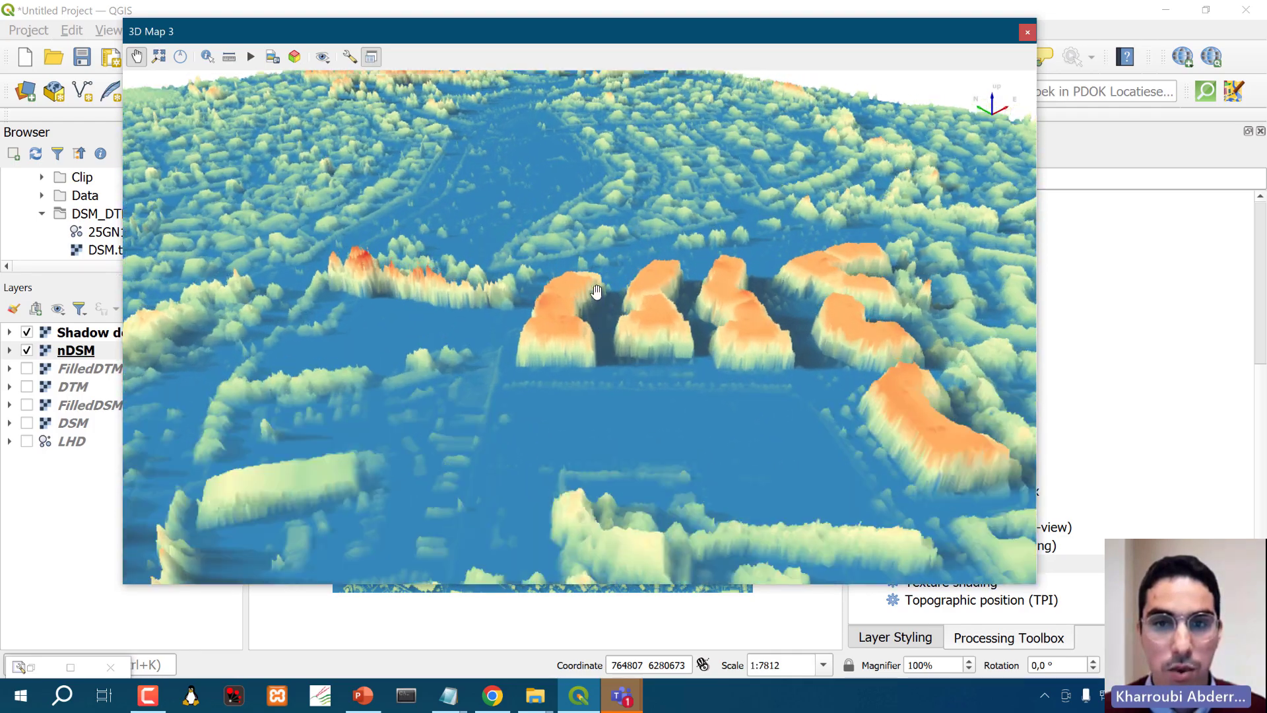
drag(581, 218, 767, 173)
drag(505, 204, 573, 455)
drag(664, 204, 470, 314)
scroll(469, 314, up, 2)
drag(605, 135, 584, 228)
drag(474, 209, 761, 356)
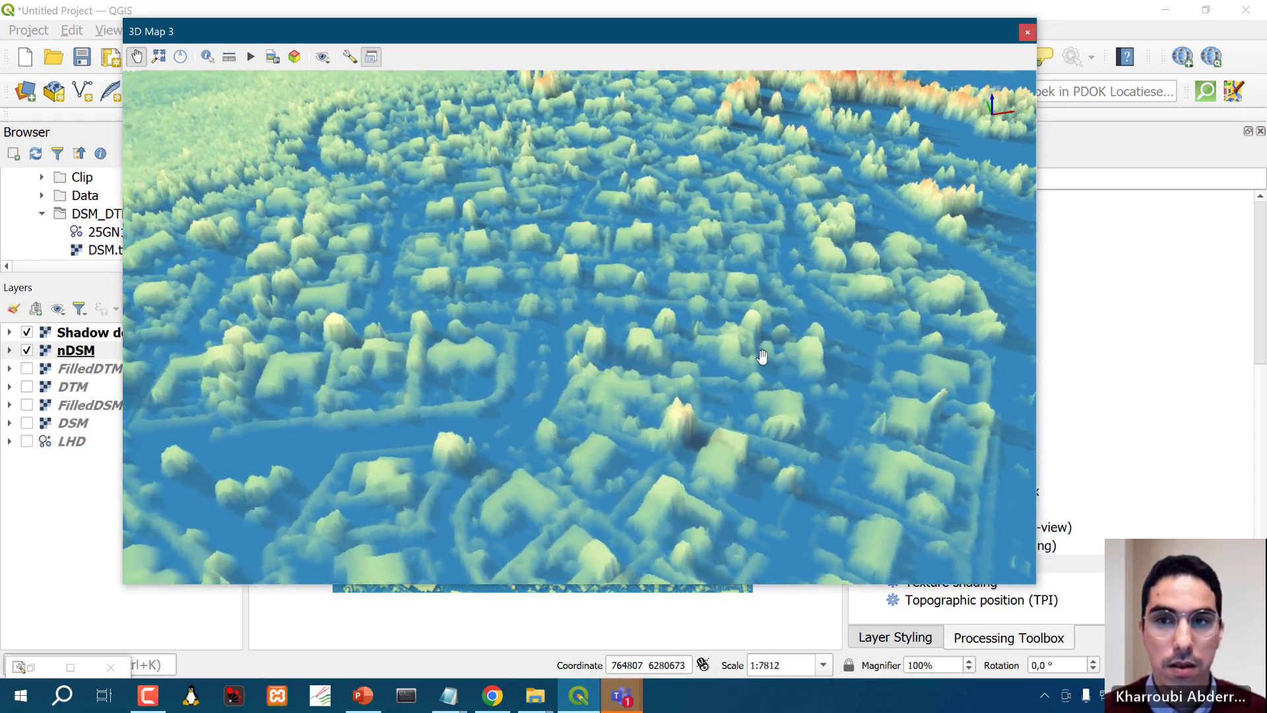
drag(781, 212, 581, 359)
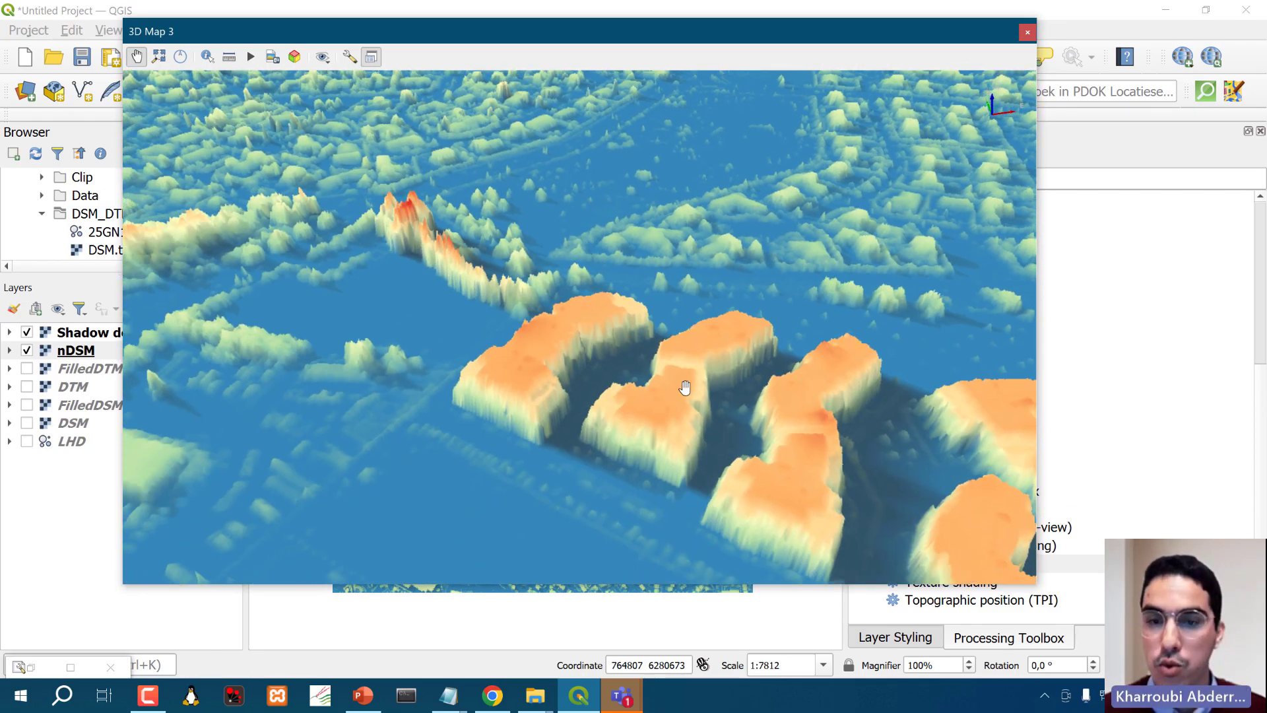
scroll(738, 329, down, 1)
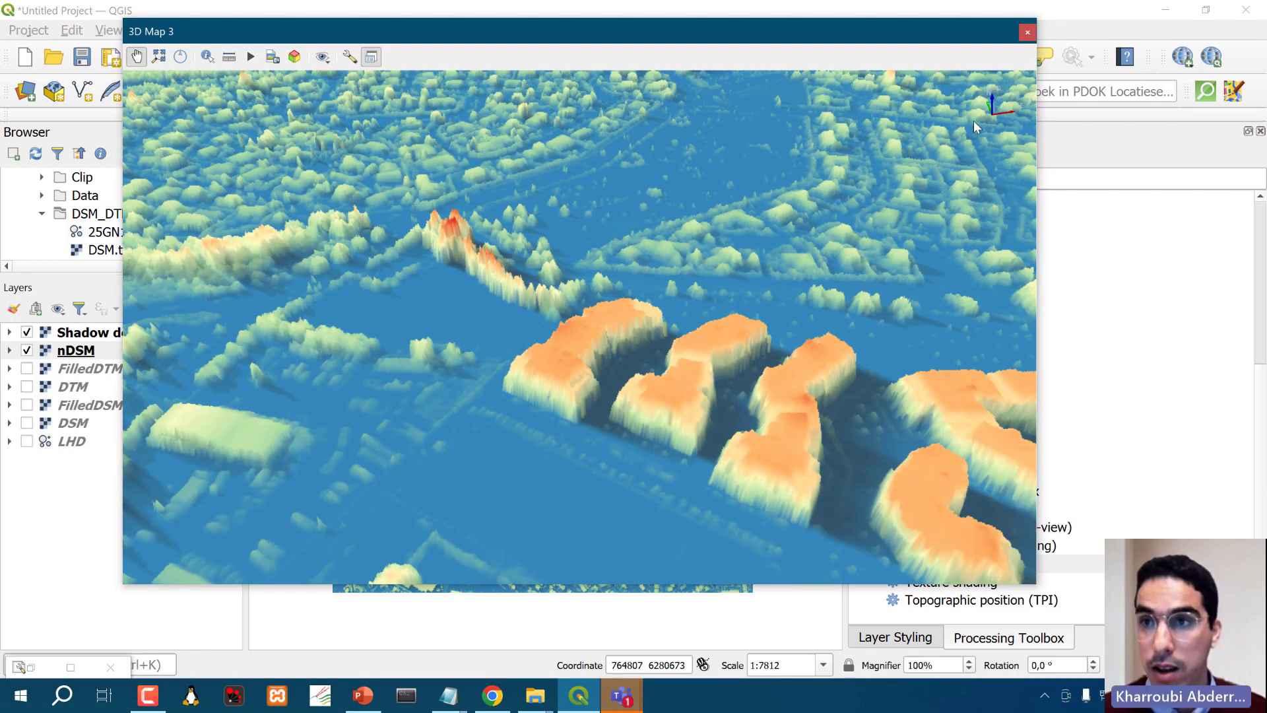
click(1030, 33)
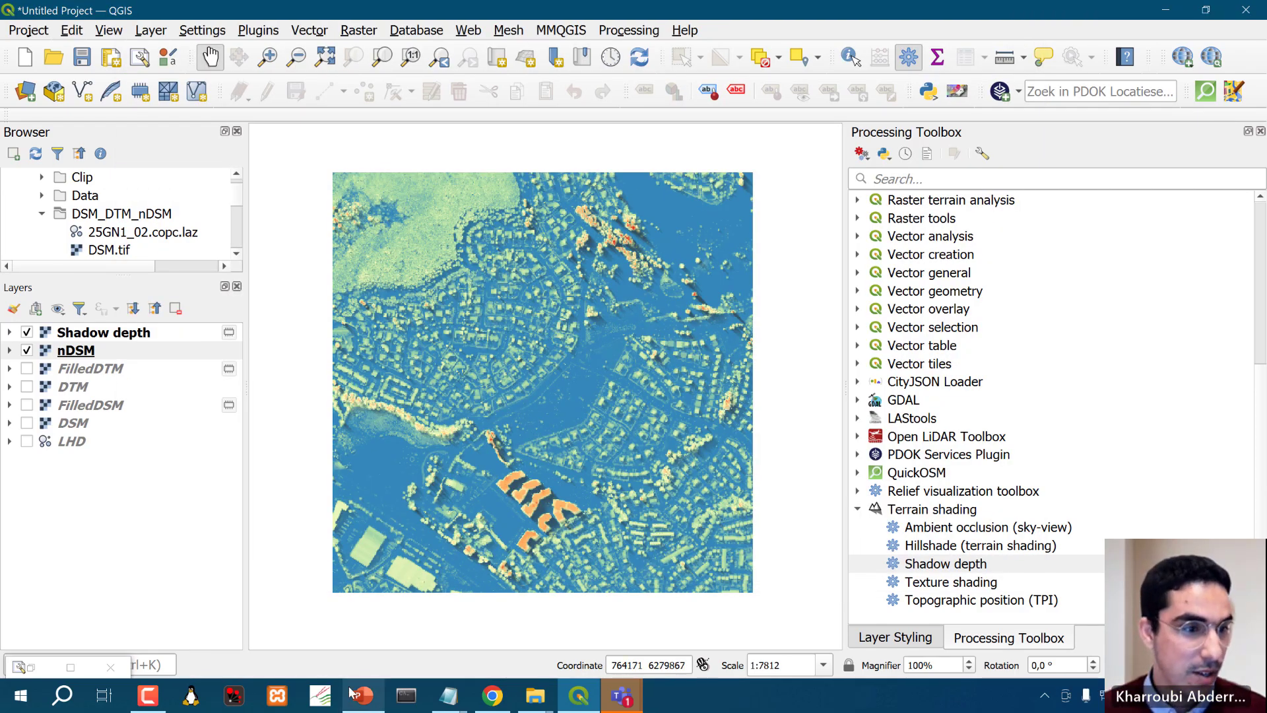
Select all layers from Shadow depth to LHD, and review the Export to raster algorithms in the Point cloud conversion group.
click(126, 337)
shift+click(128, 441)
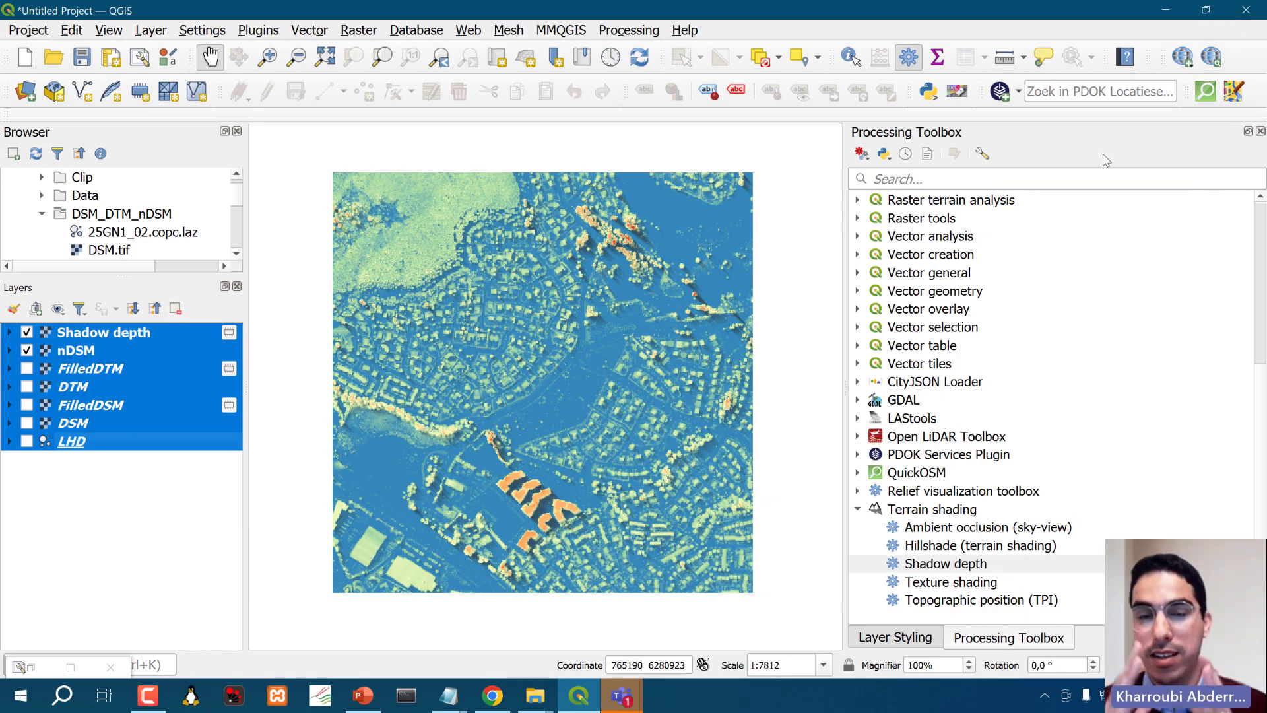
scroll(1004, 268, up, 3)
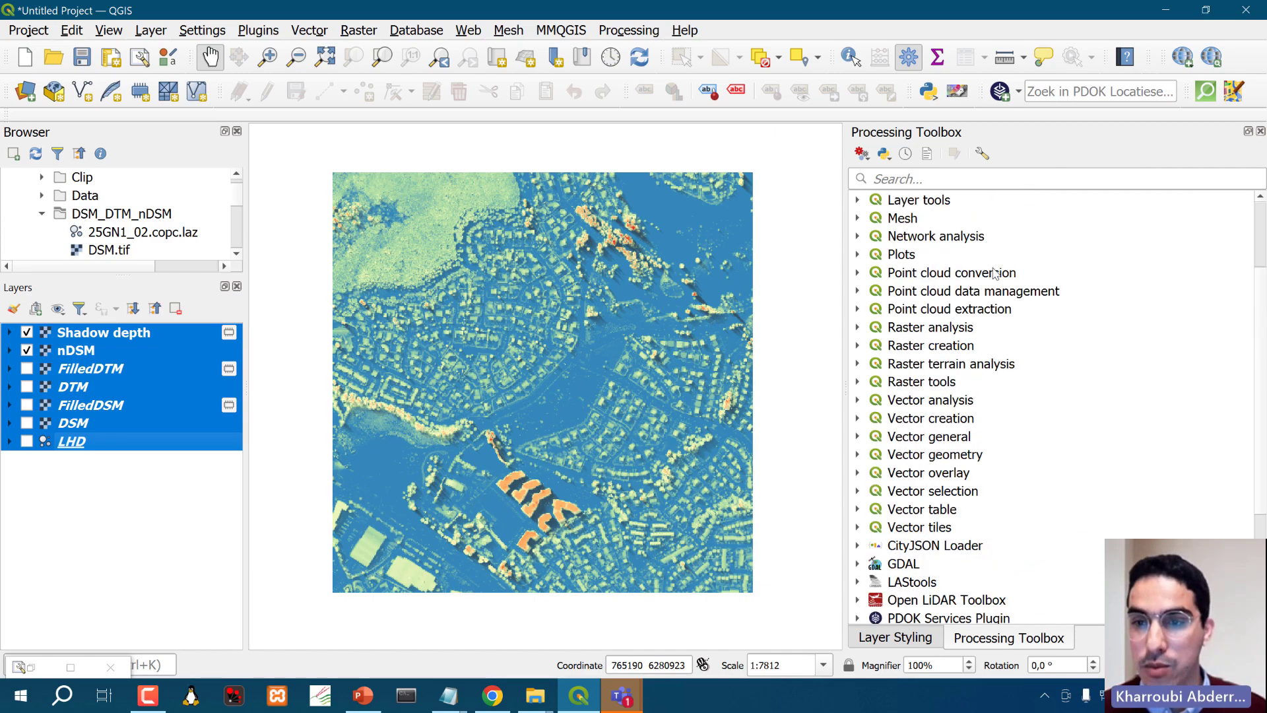
click(859, 274)
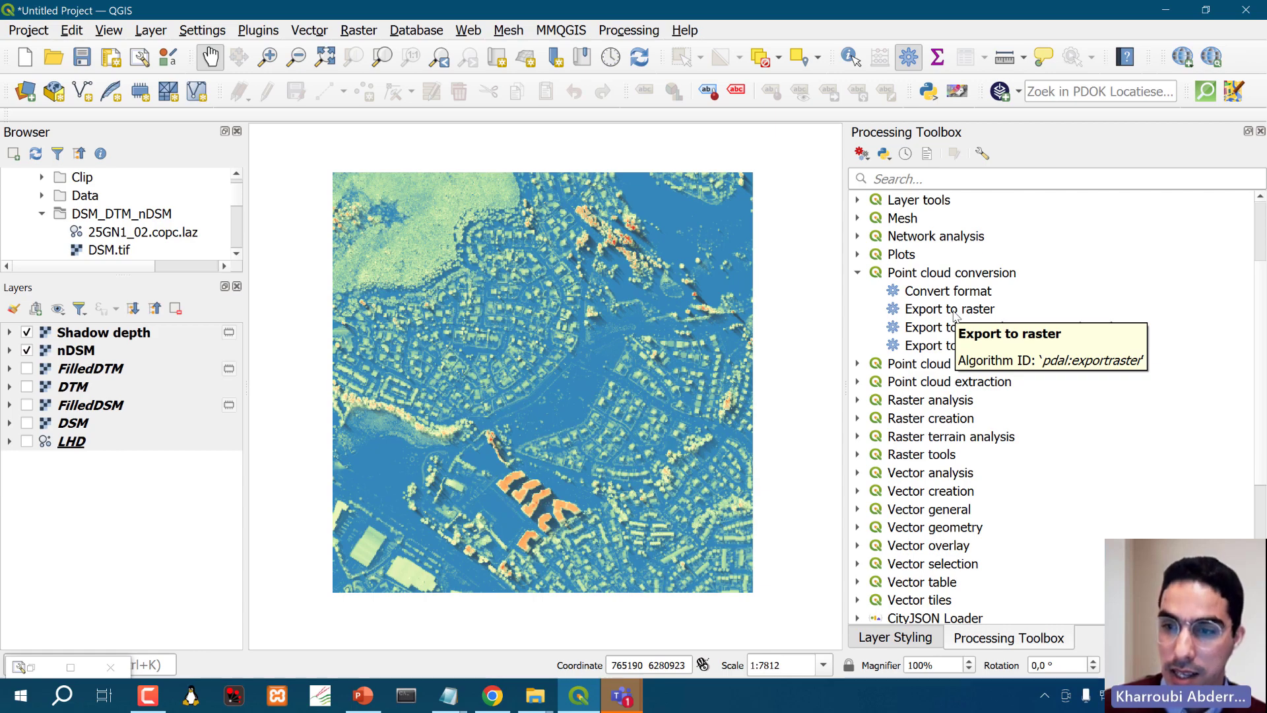
click(966, 312)
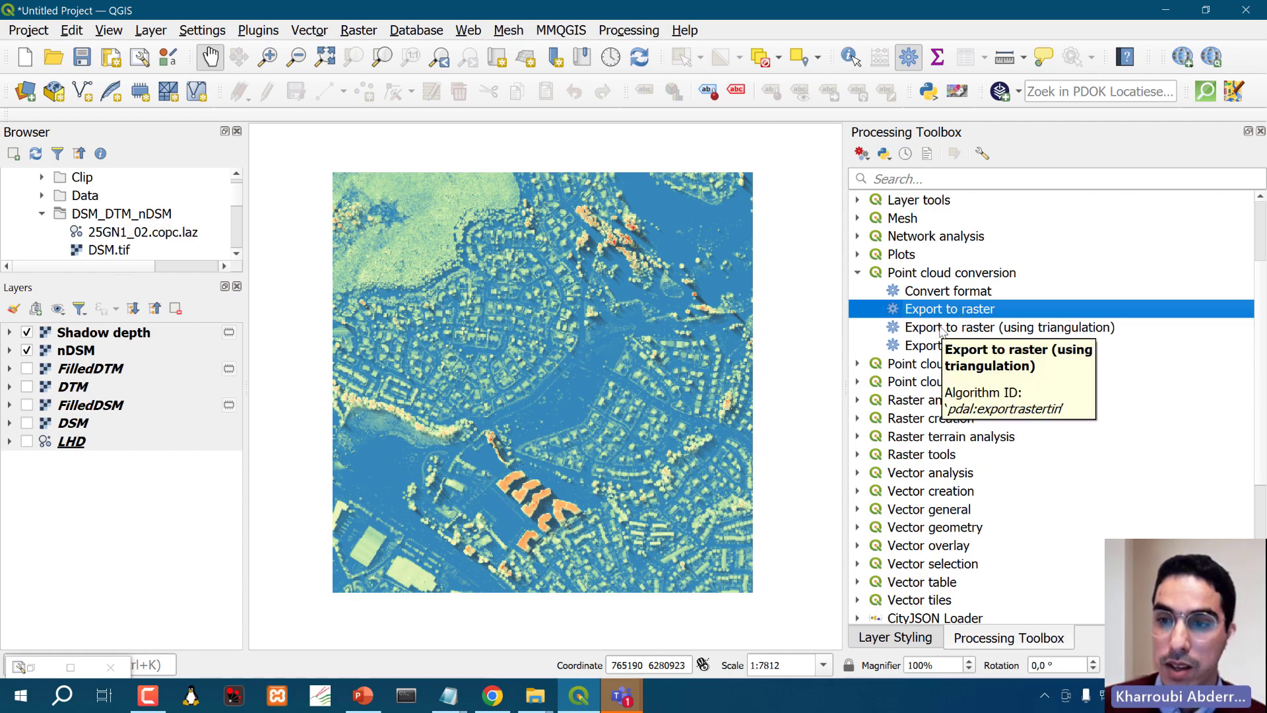
click(1002, 328)
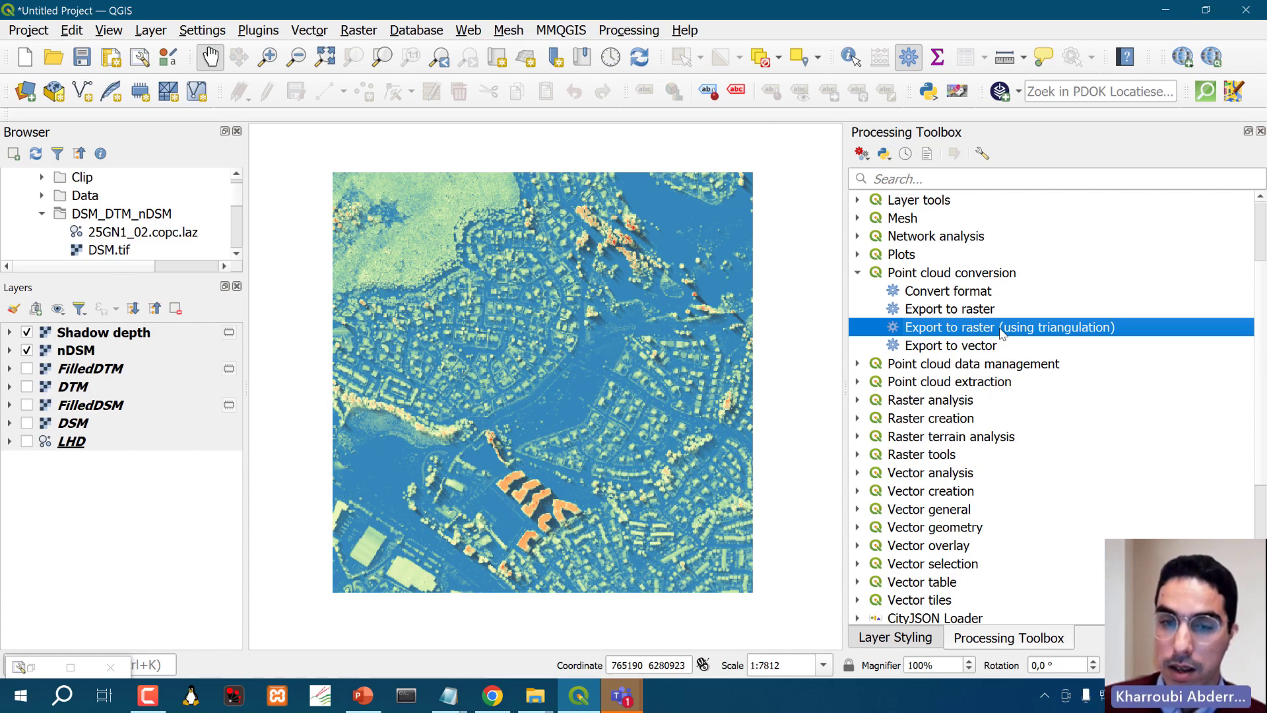
click(951, 316)
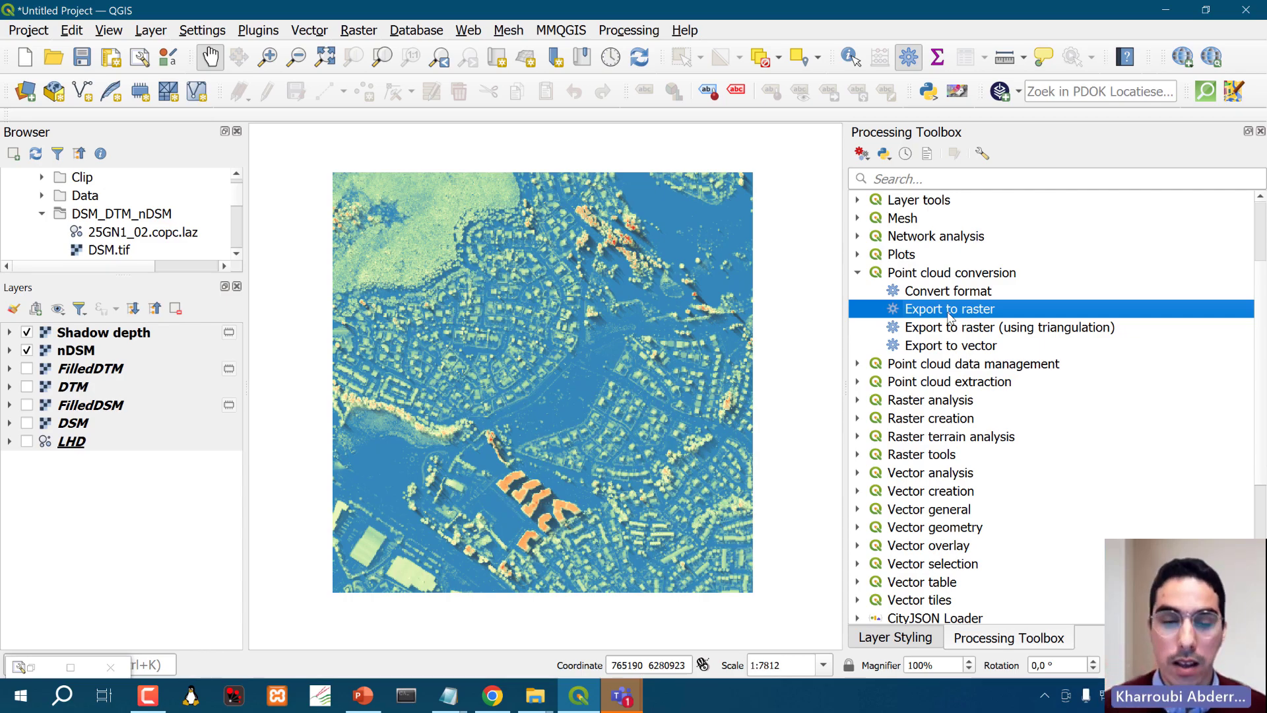
click(1247, 10)
click(741, 381)
click(746, 371)
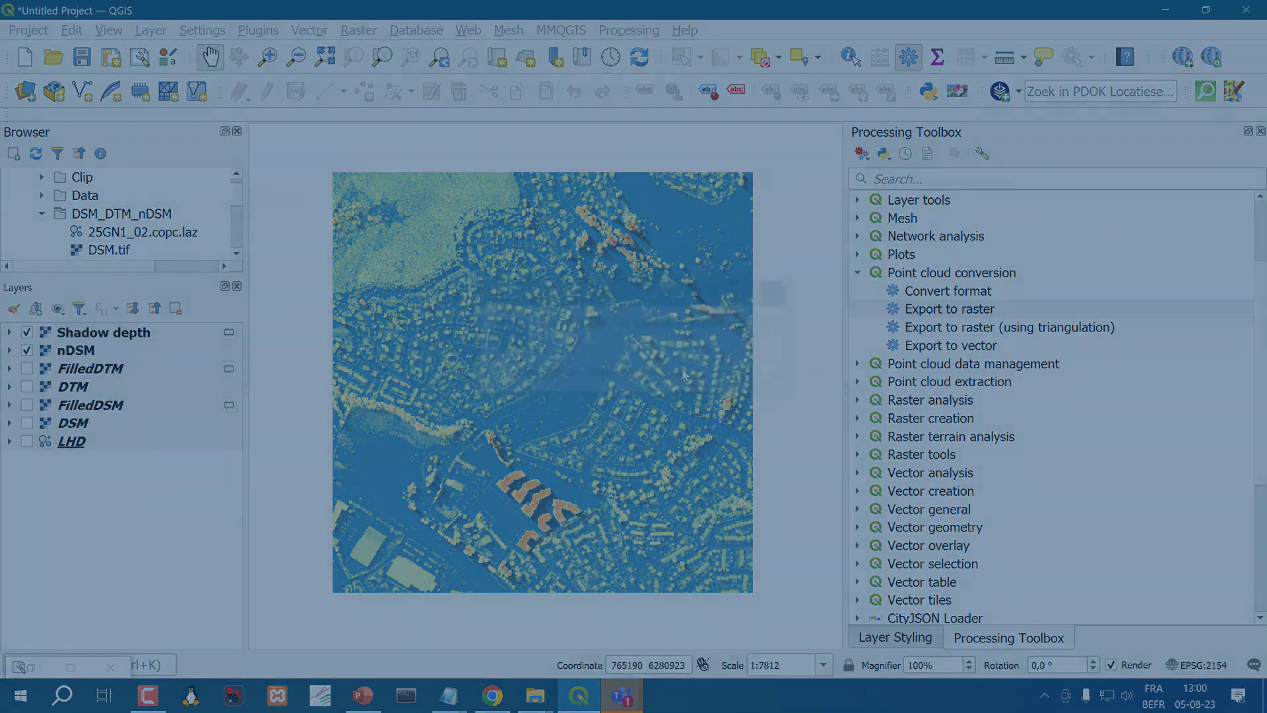